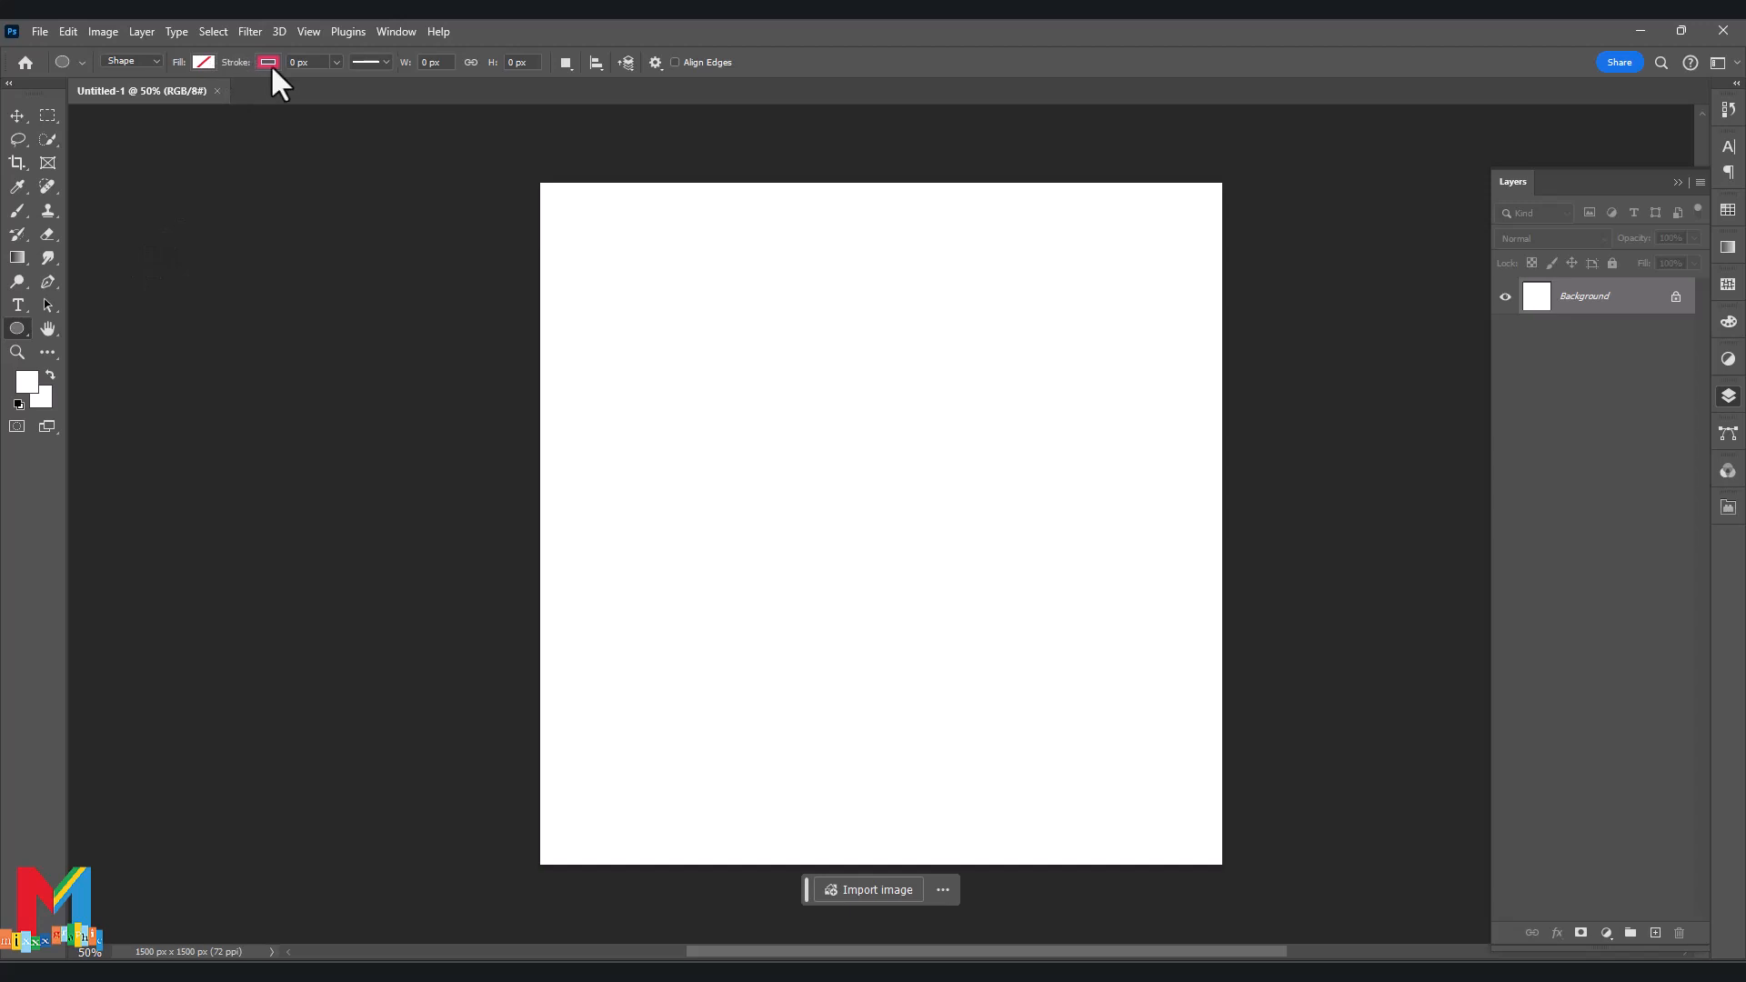
Draw a light pink circle with no outline in the middle of the page.
{"action": "left_click", "coordinate": [270, 64]}
{"action": "left_click", "coordinate": [162, 95]}
{"action": "left_click", "coordinate": [204, 62]}
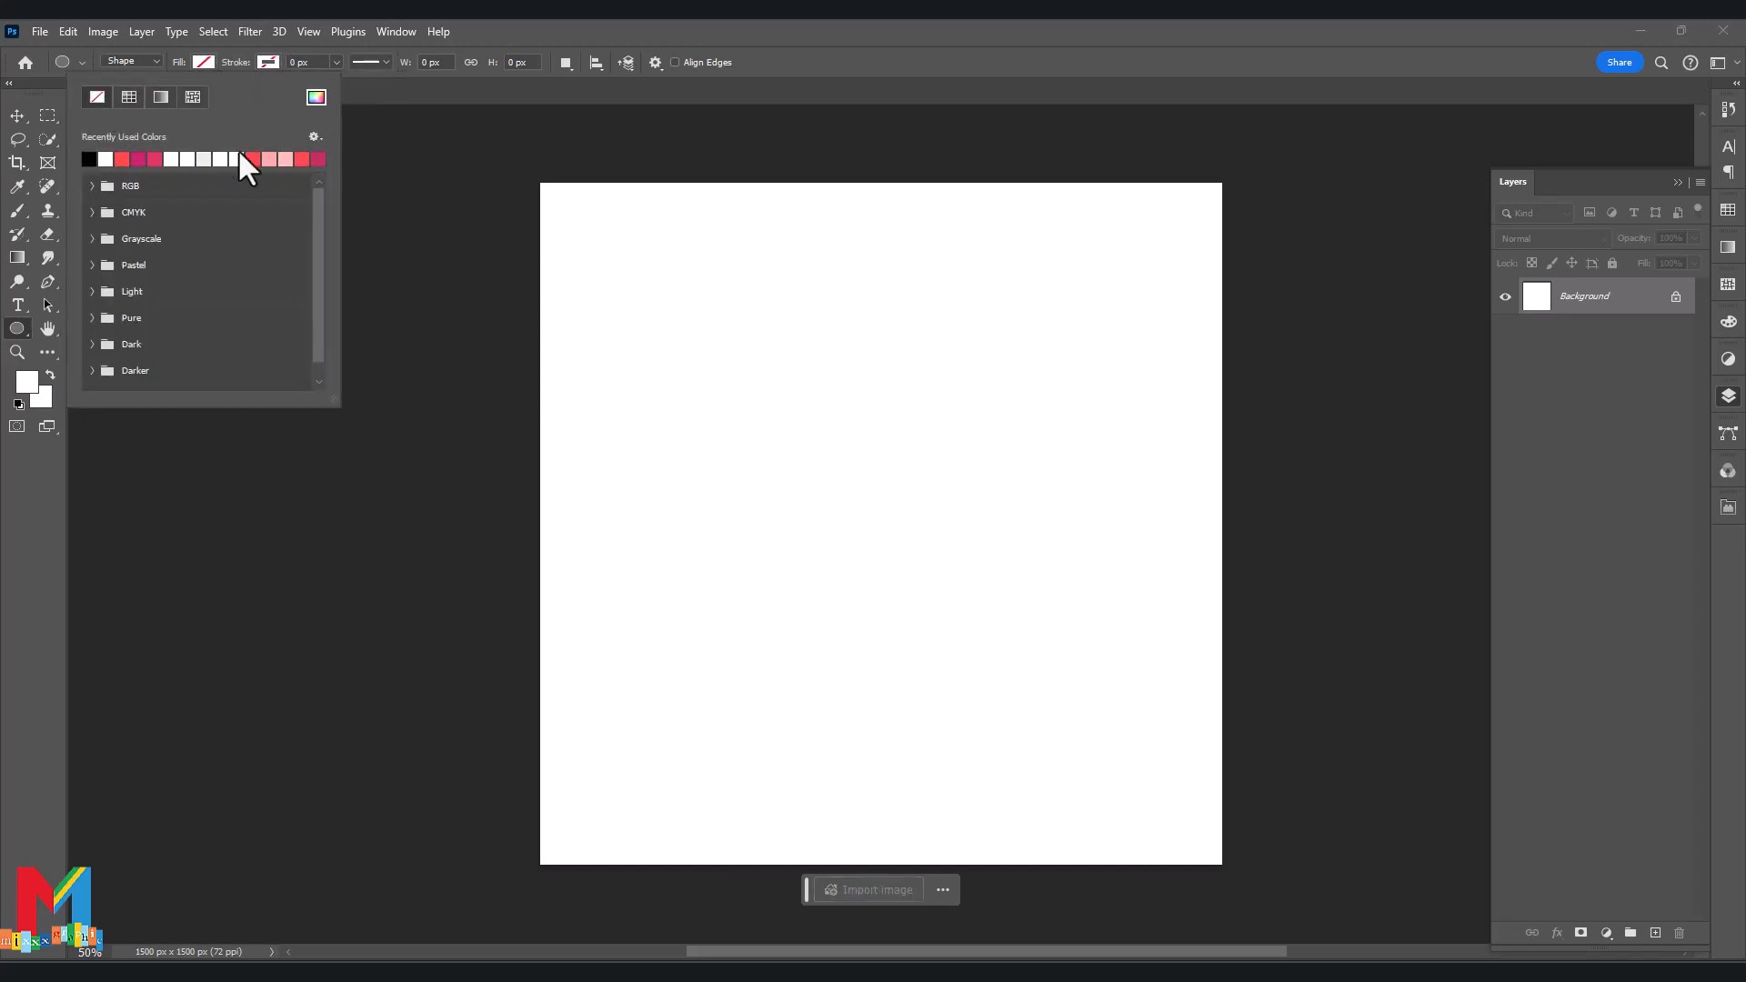
{"action": "left_click", "coordinate": [286, 159]}
{"action": "left_click", "coordinate": [928, 420]}
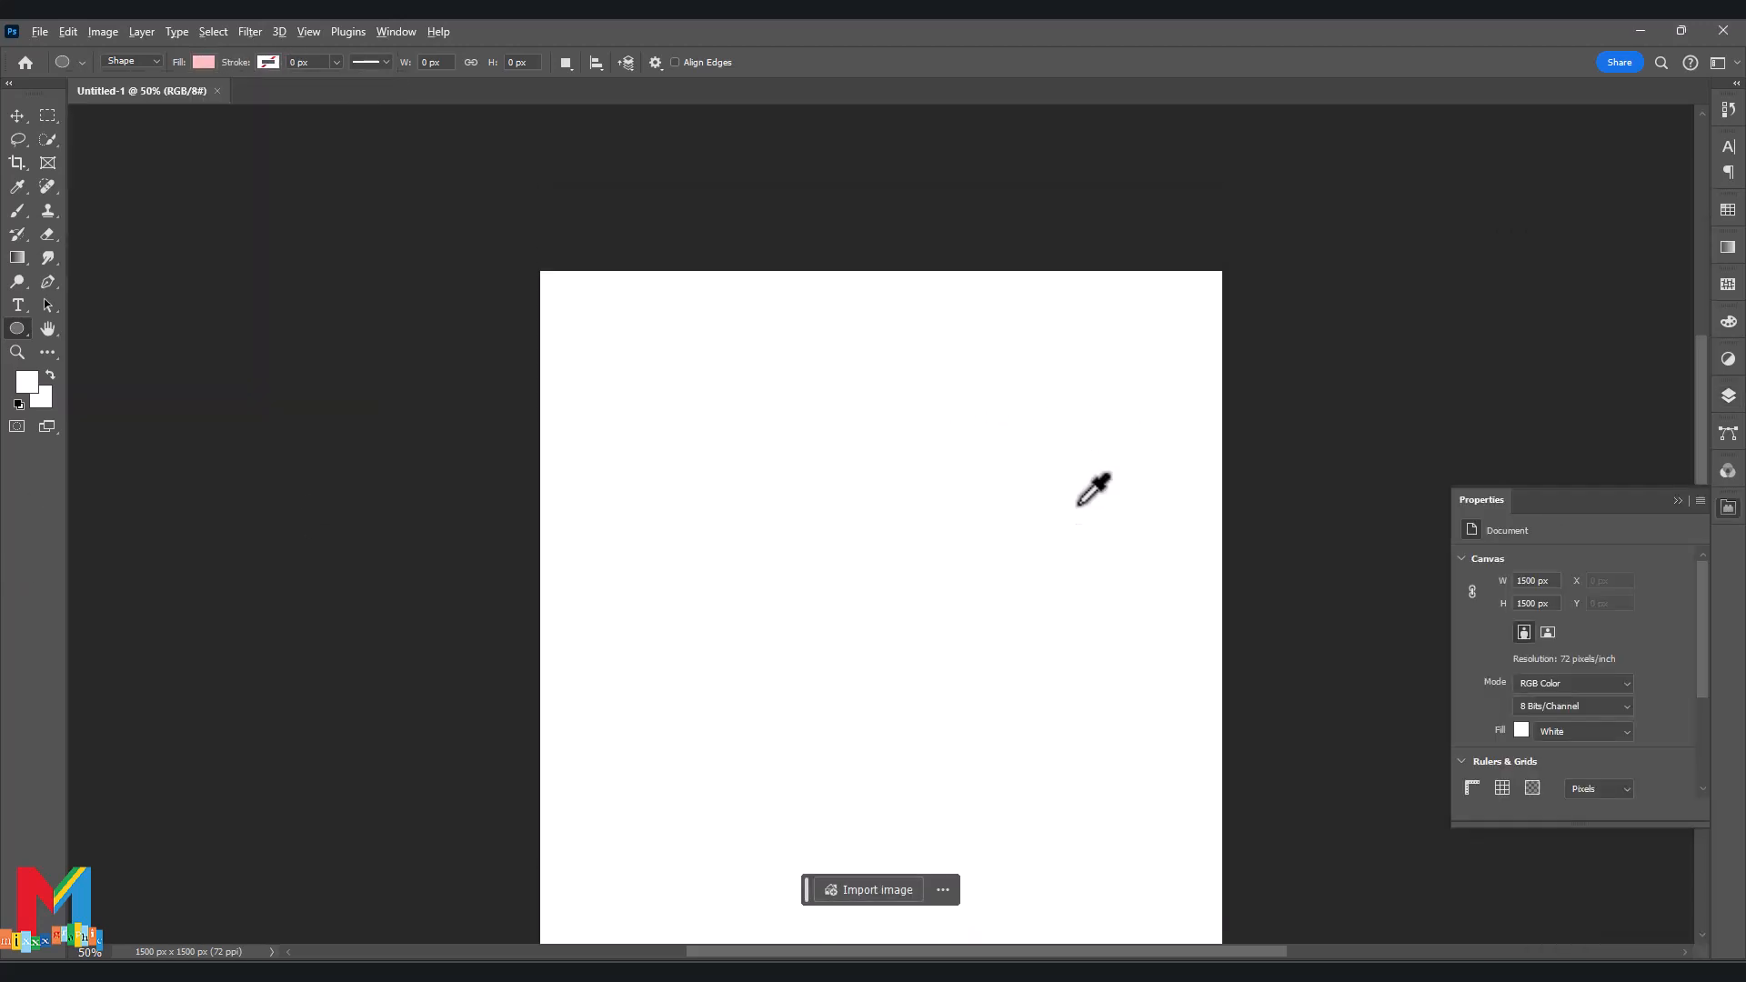
{"action": "left_click_drag", "start_coordinate": [752, 772], "coordinate": [1182, 405]}
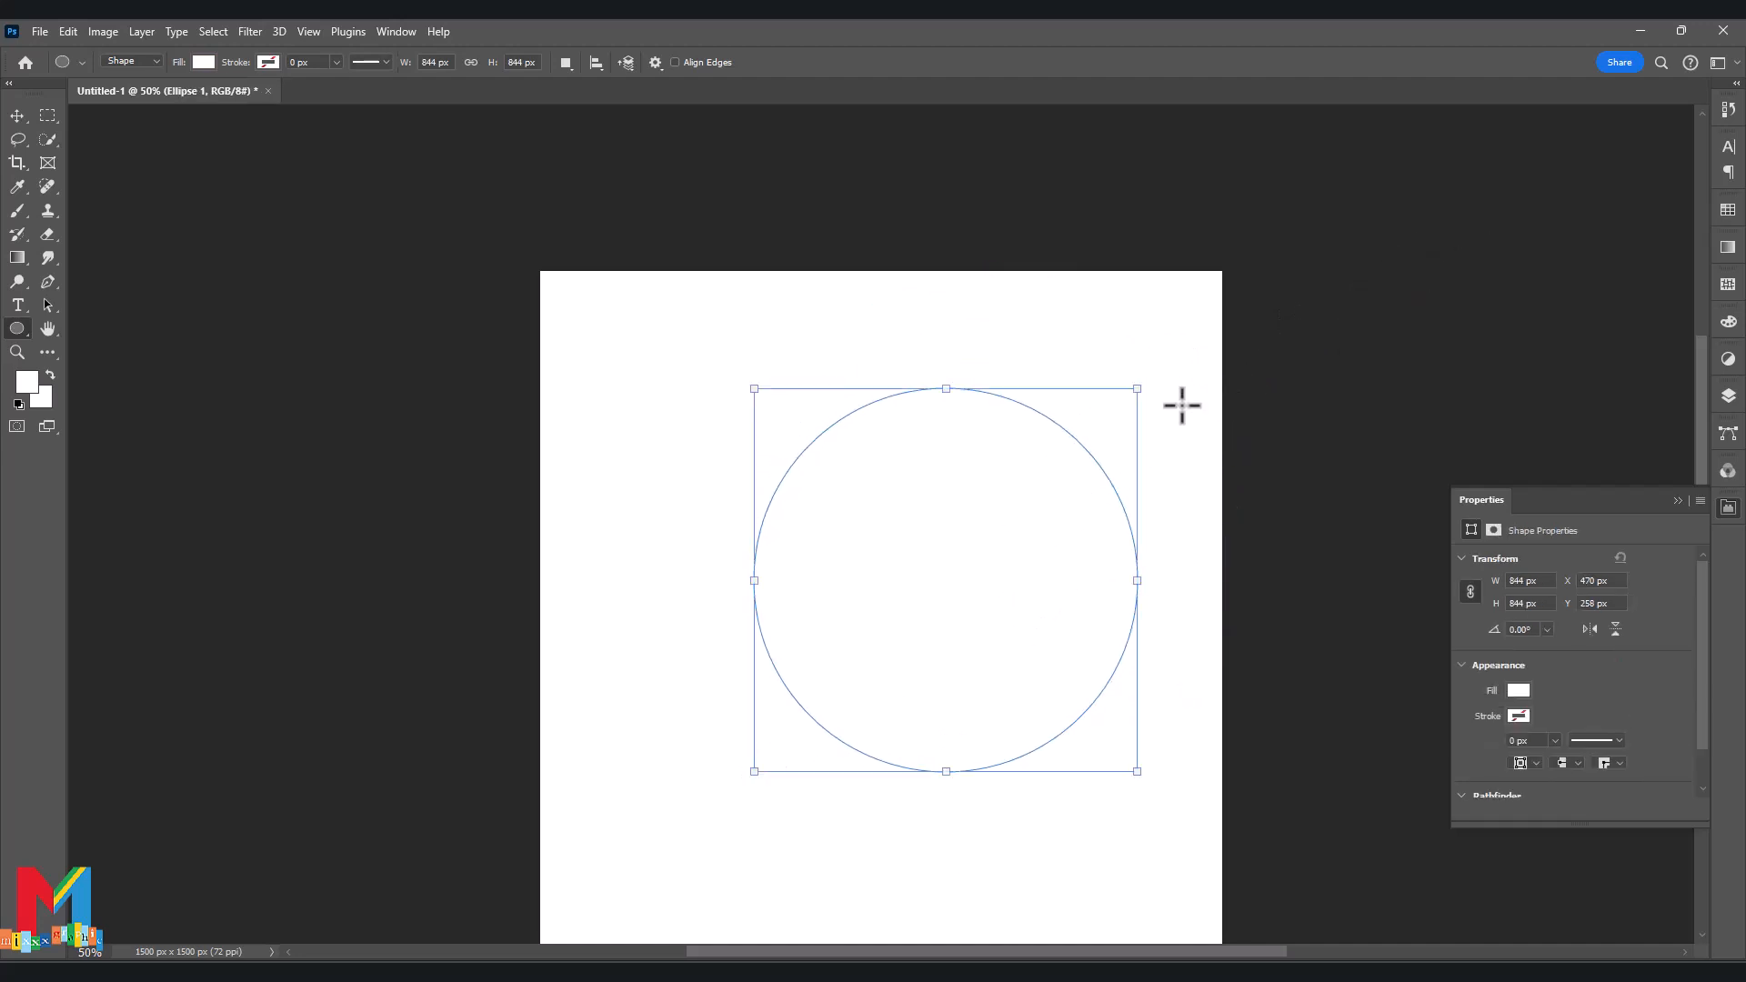
{"action": "left_click", "coordinate": [204, 62]}
{"action": "left_click", "coordinate": [105, 159]}
Move the pink Ellipse 1 circle so it sits partly off the page's right edge.
{"action": "key", "text": "Return"}
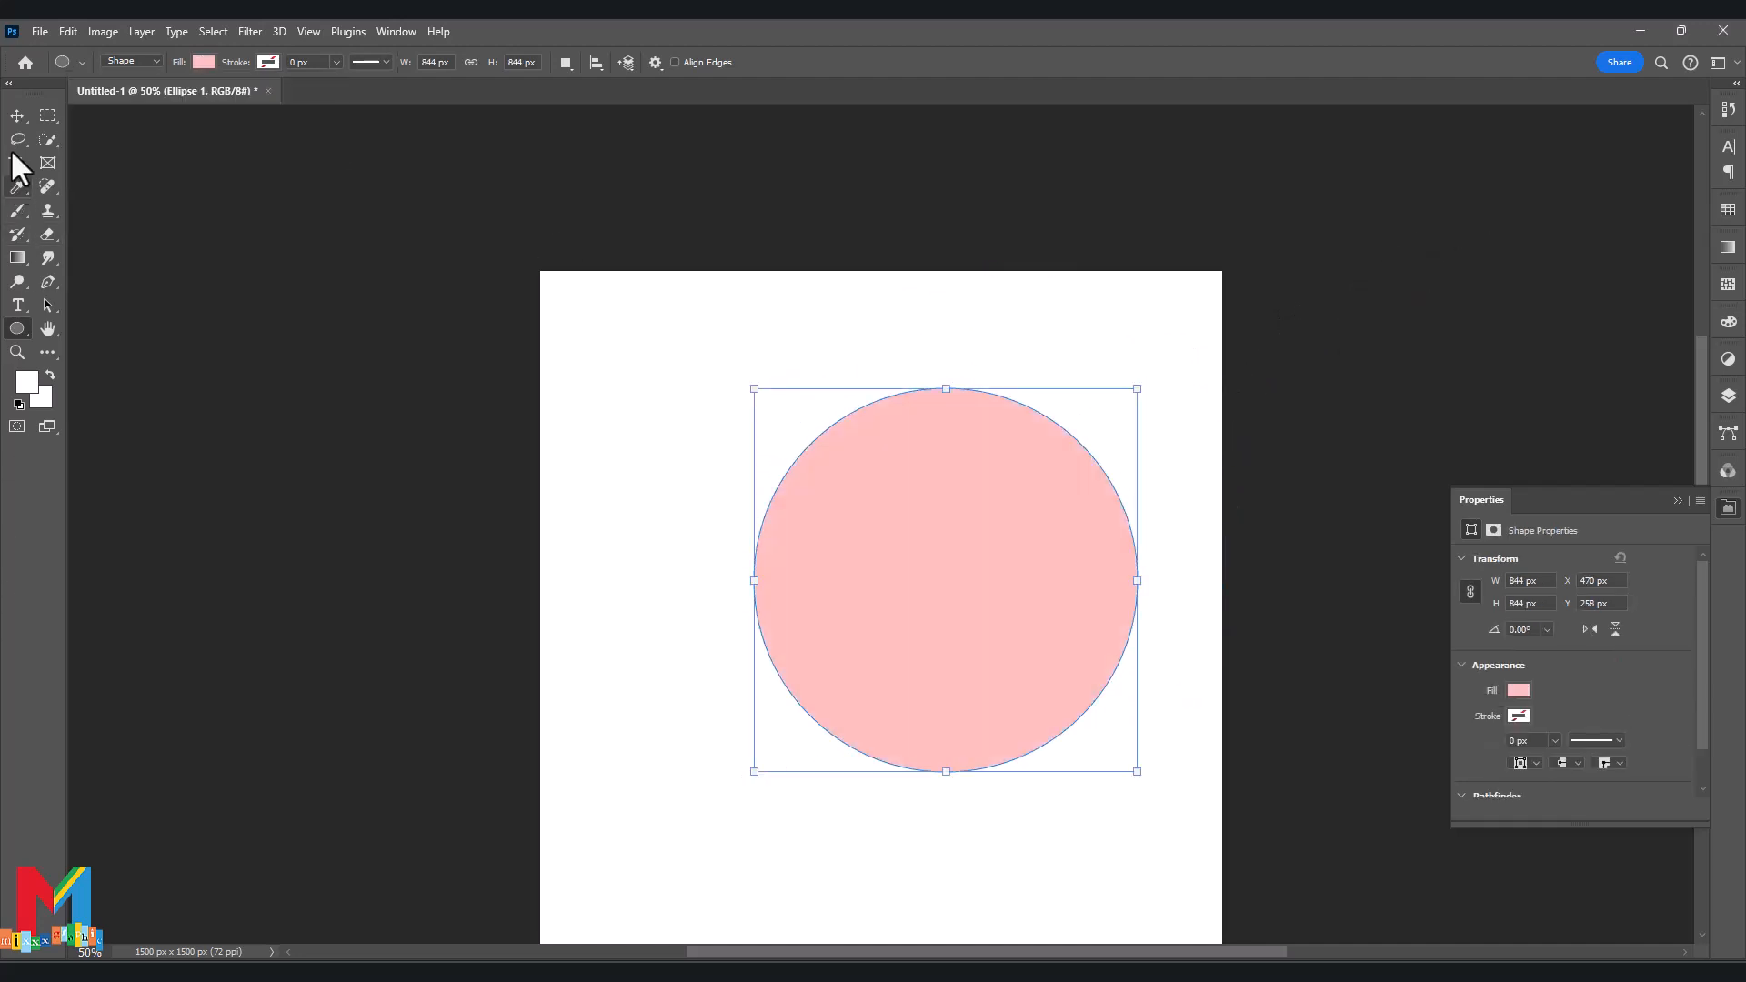
{"action": "left_click", "coordinate": [17, 116]}
{"action": "left_click_drag", "start_coordinate": [837, 582], "coordinate": [1099, 543]}
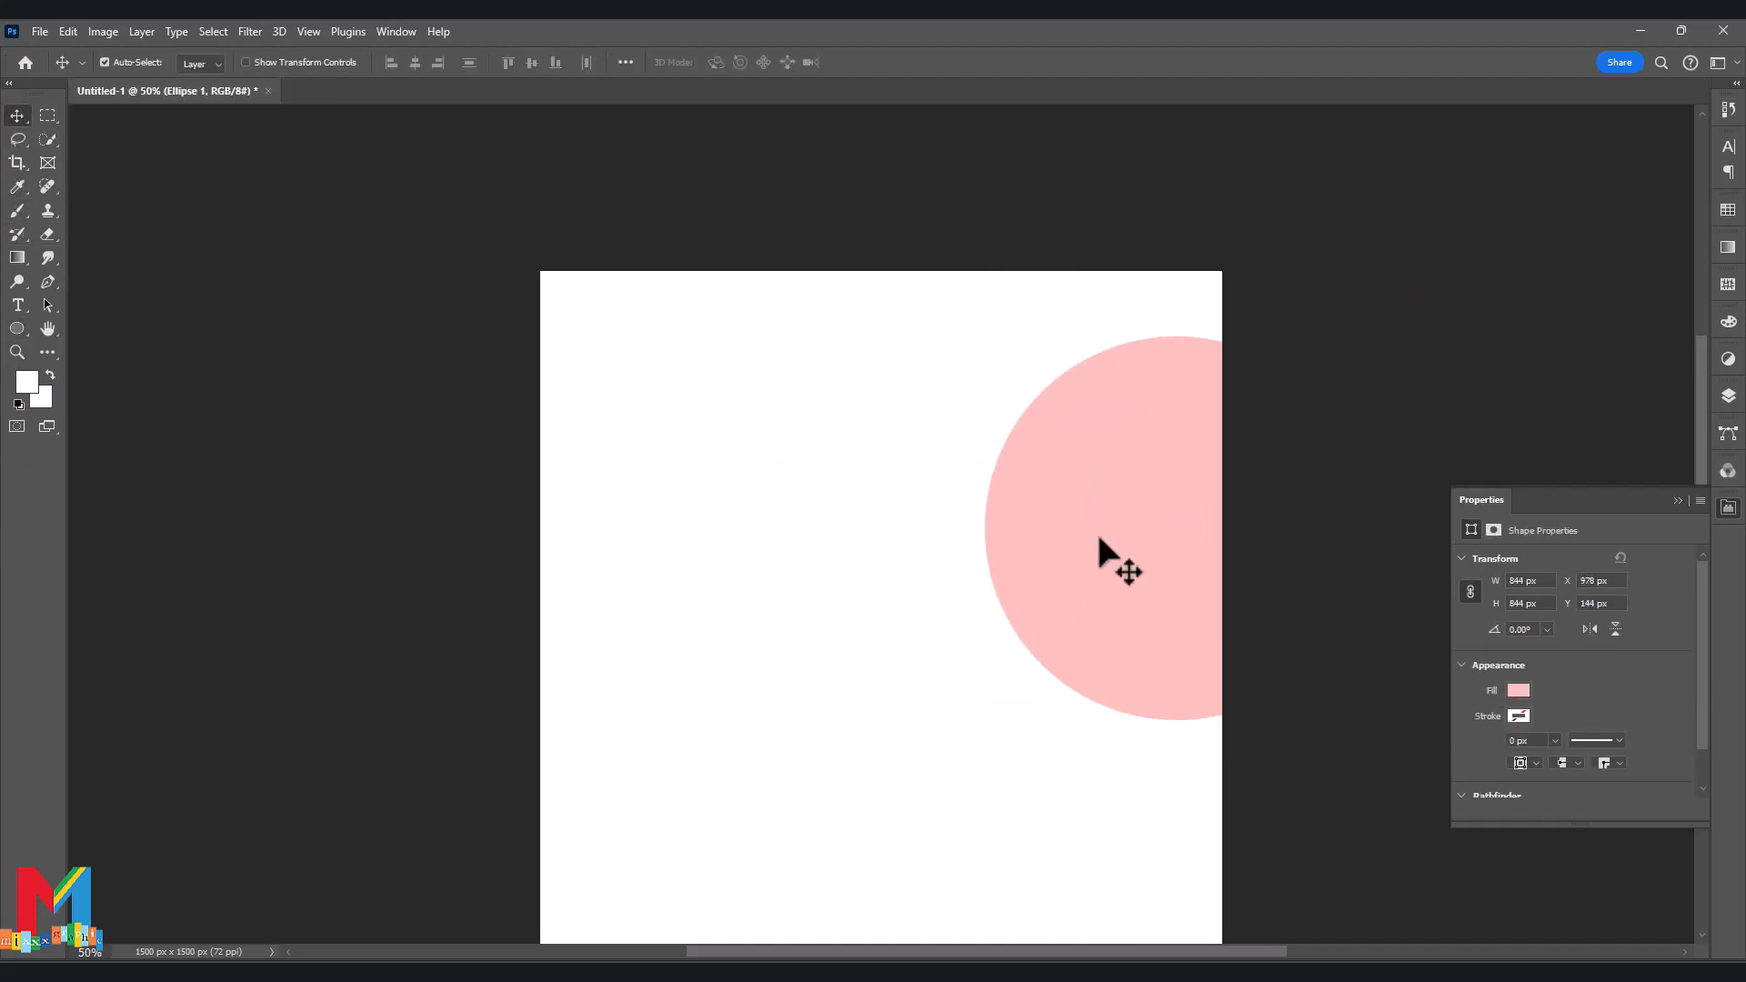
{"action": "left_click", "coordinate": [1678, 501]}
{"action": "left_click", "coordinate": [1728, 397]}
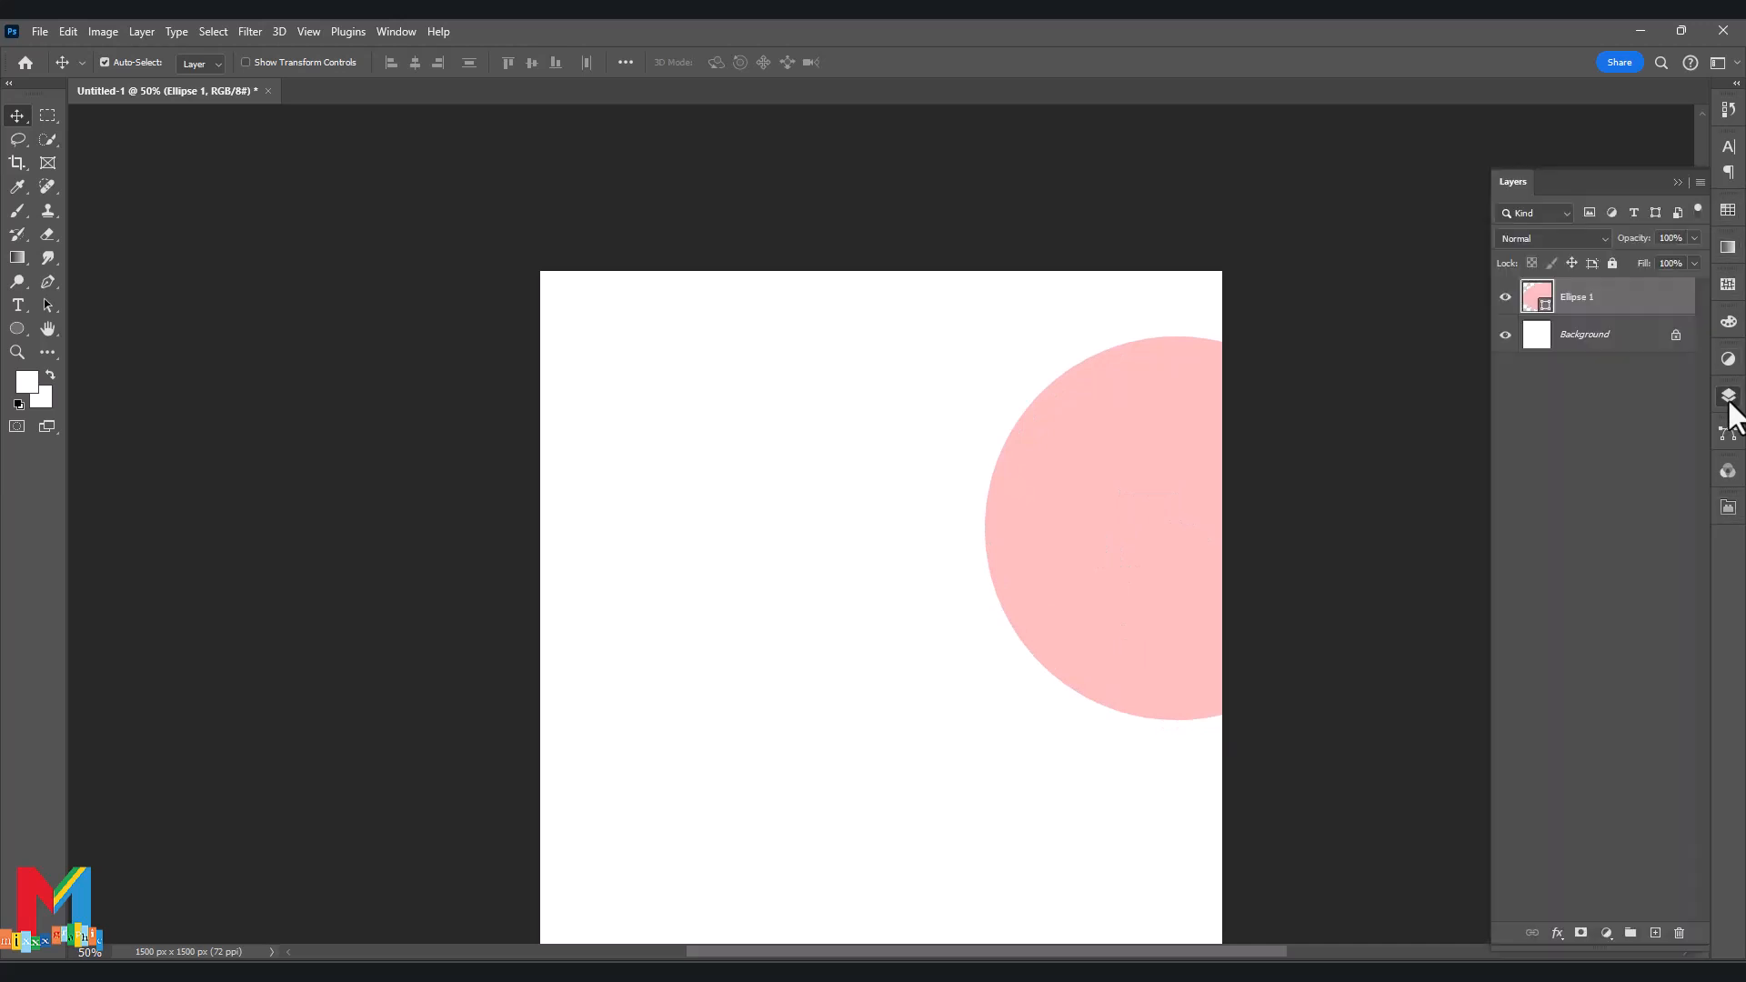
Duplicate the pink circle, recolour the copy dark red and shrink it slightly.
{"action": "key", "text": "ctrl+j"}
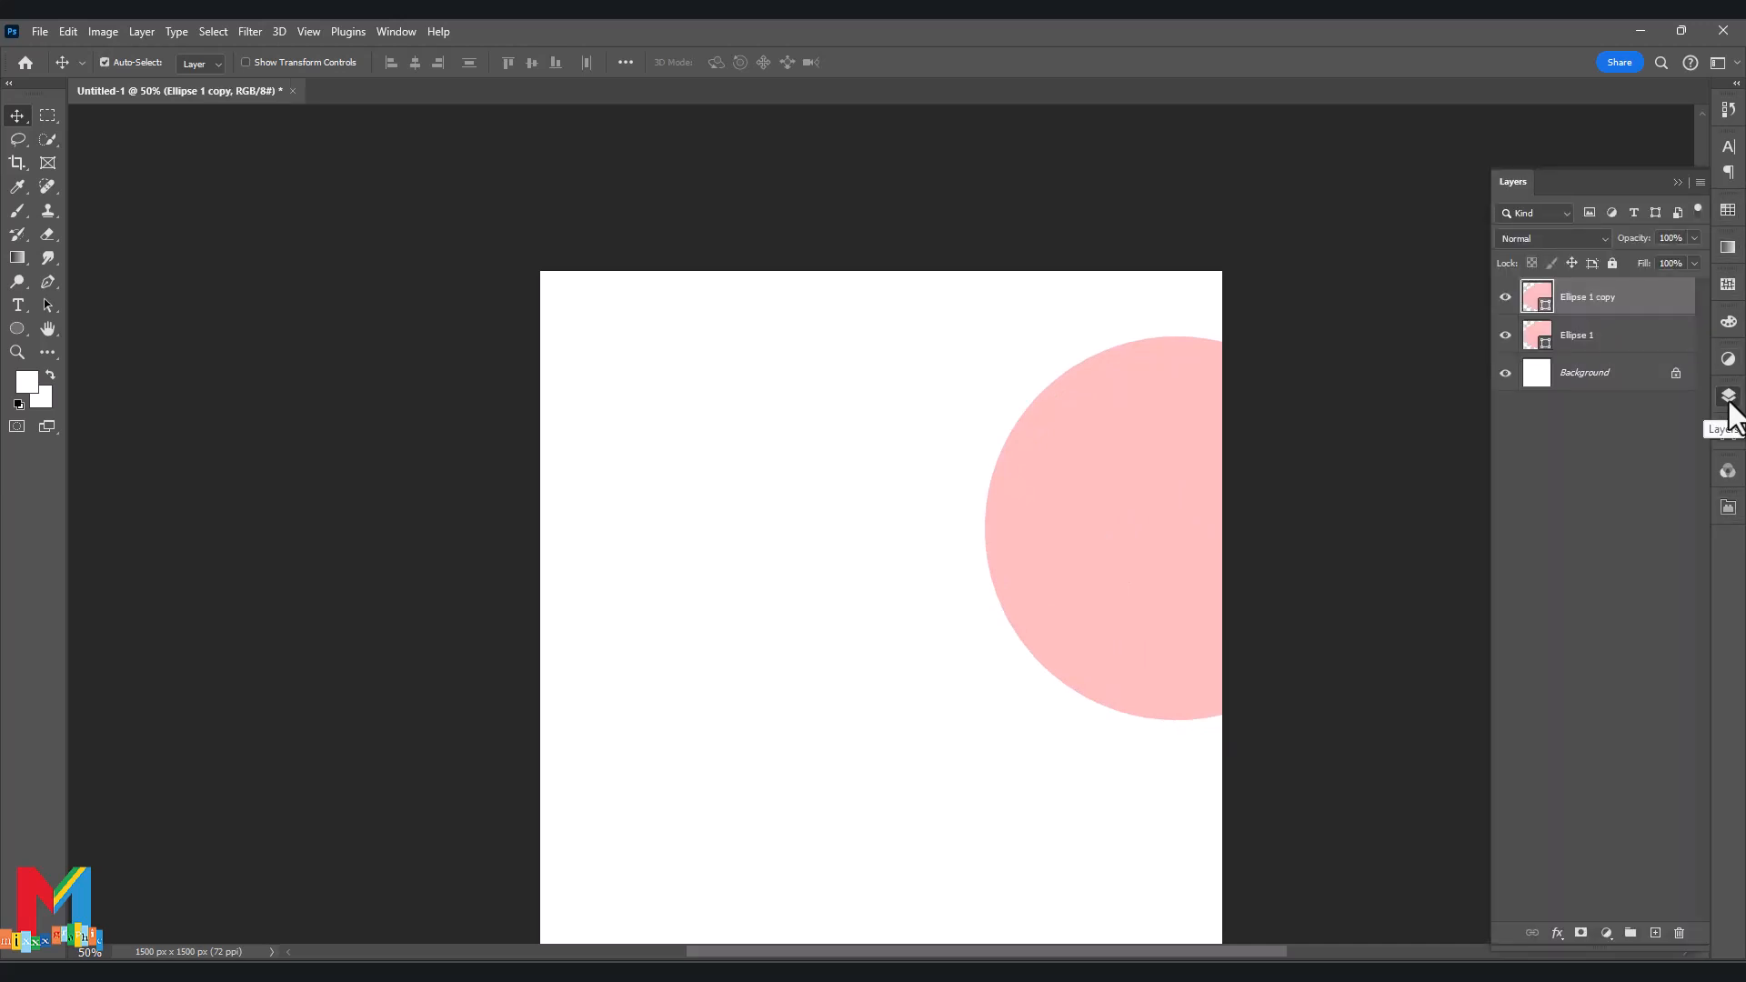
{"action": "double_click", "coordinate": [1537, 296]}
{"action": "left_click", "coordinate": [1351, 360]}
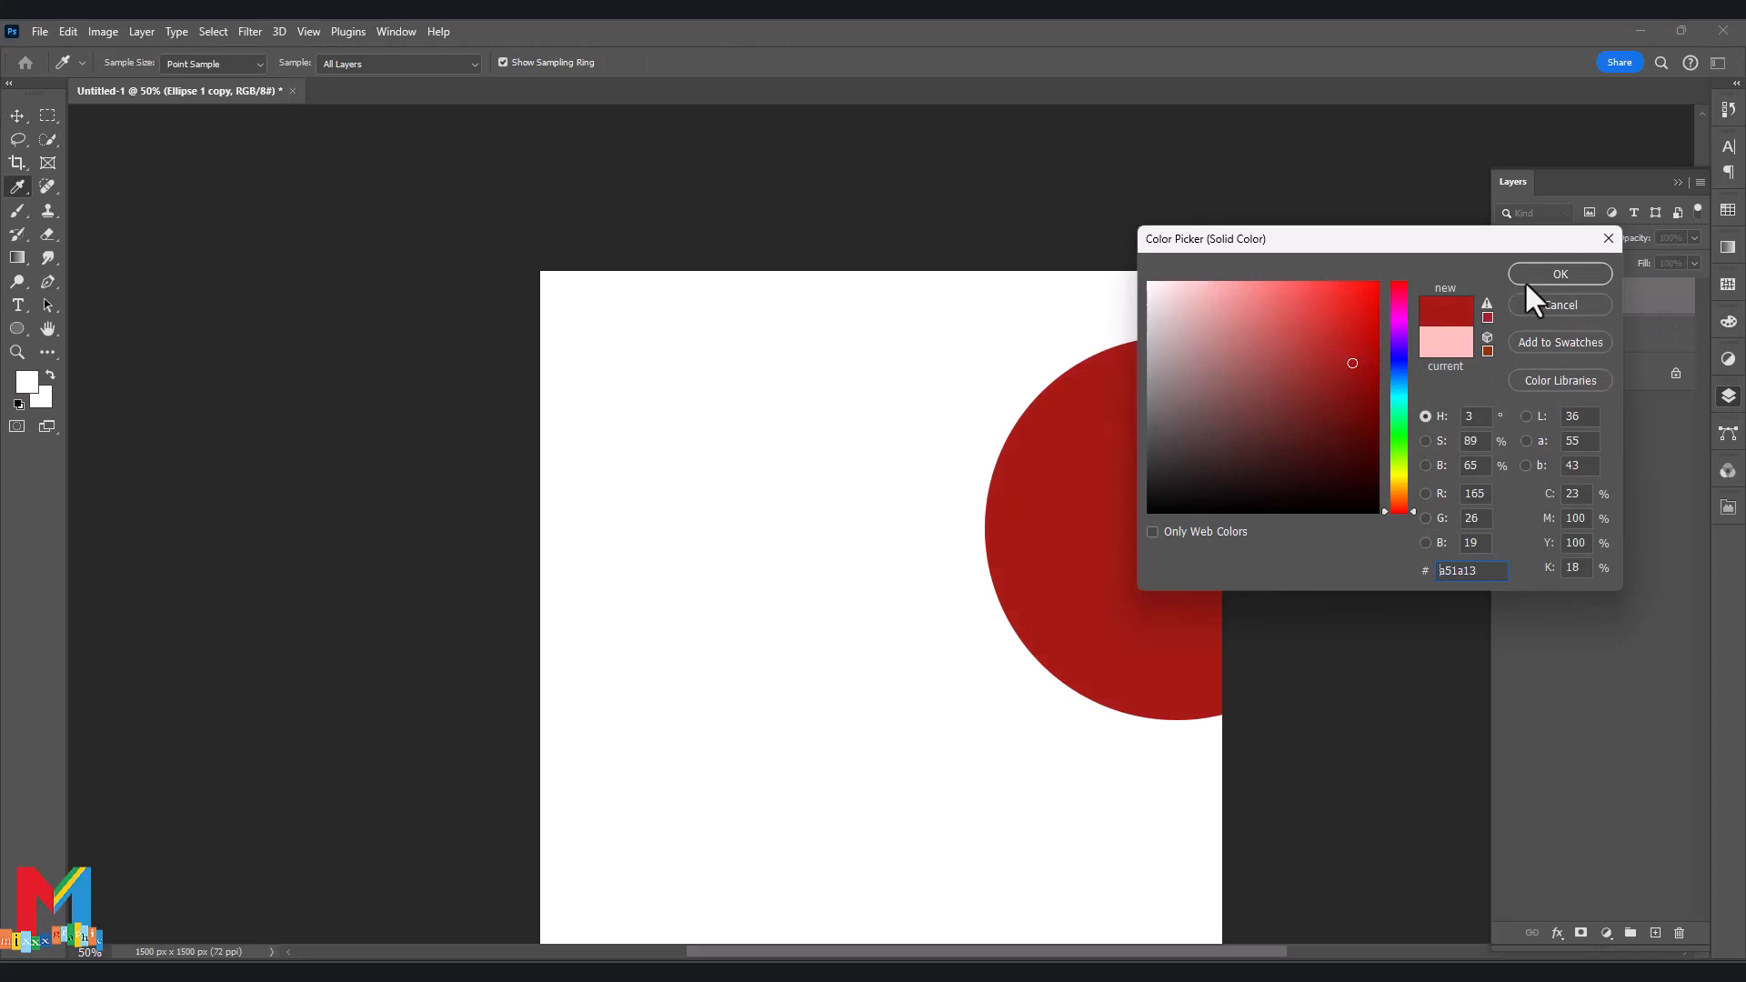
{"action": "left_click", "coordinate": [1528, 277]}
{"action": "key", "text": "ctrl+t"}
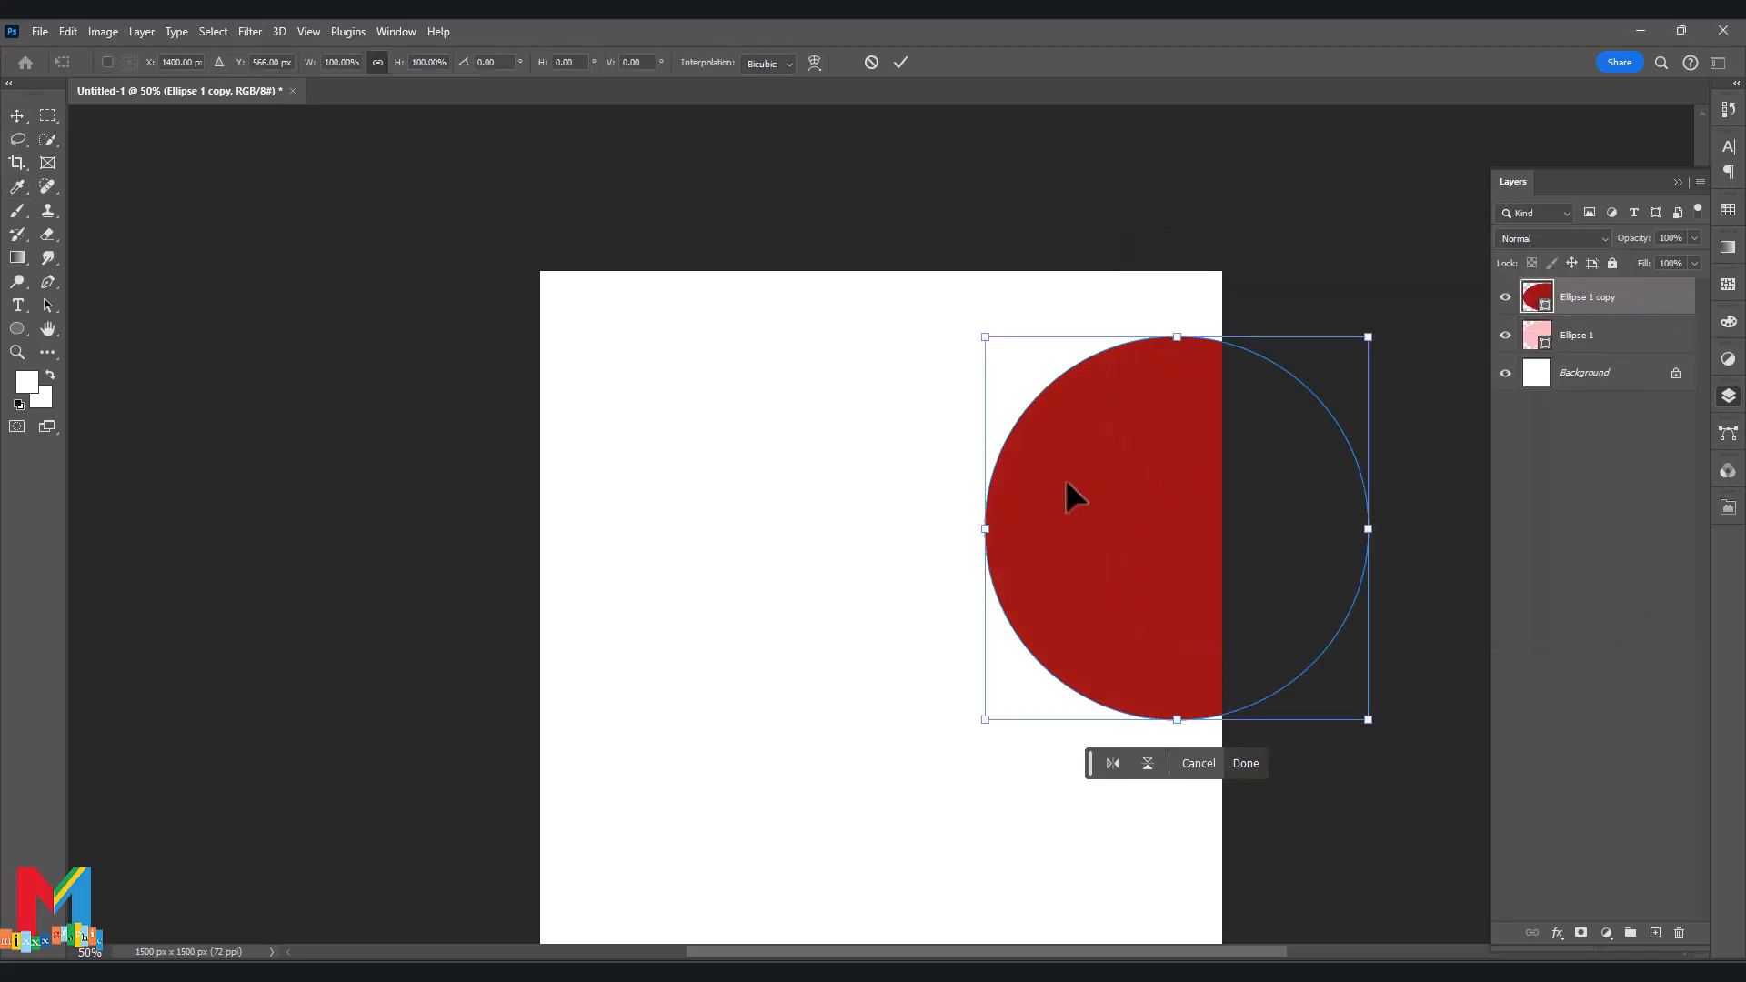
{"action": "left_click_drag", "start_coordinate": [1364, 527], "coordinate": [1308, 534]}
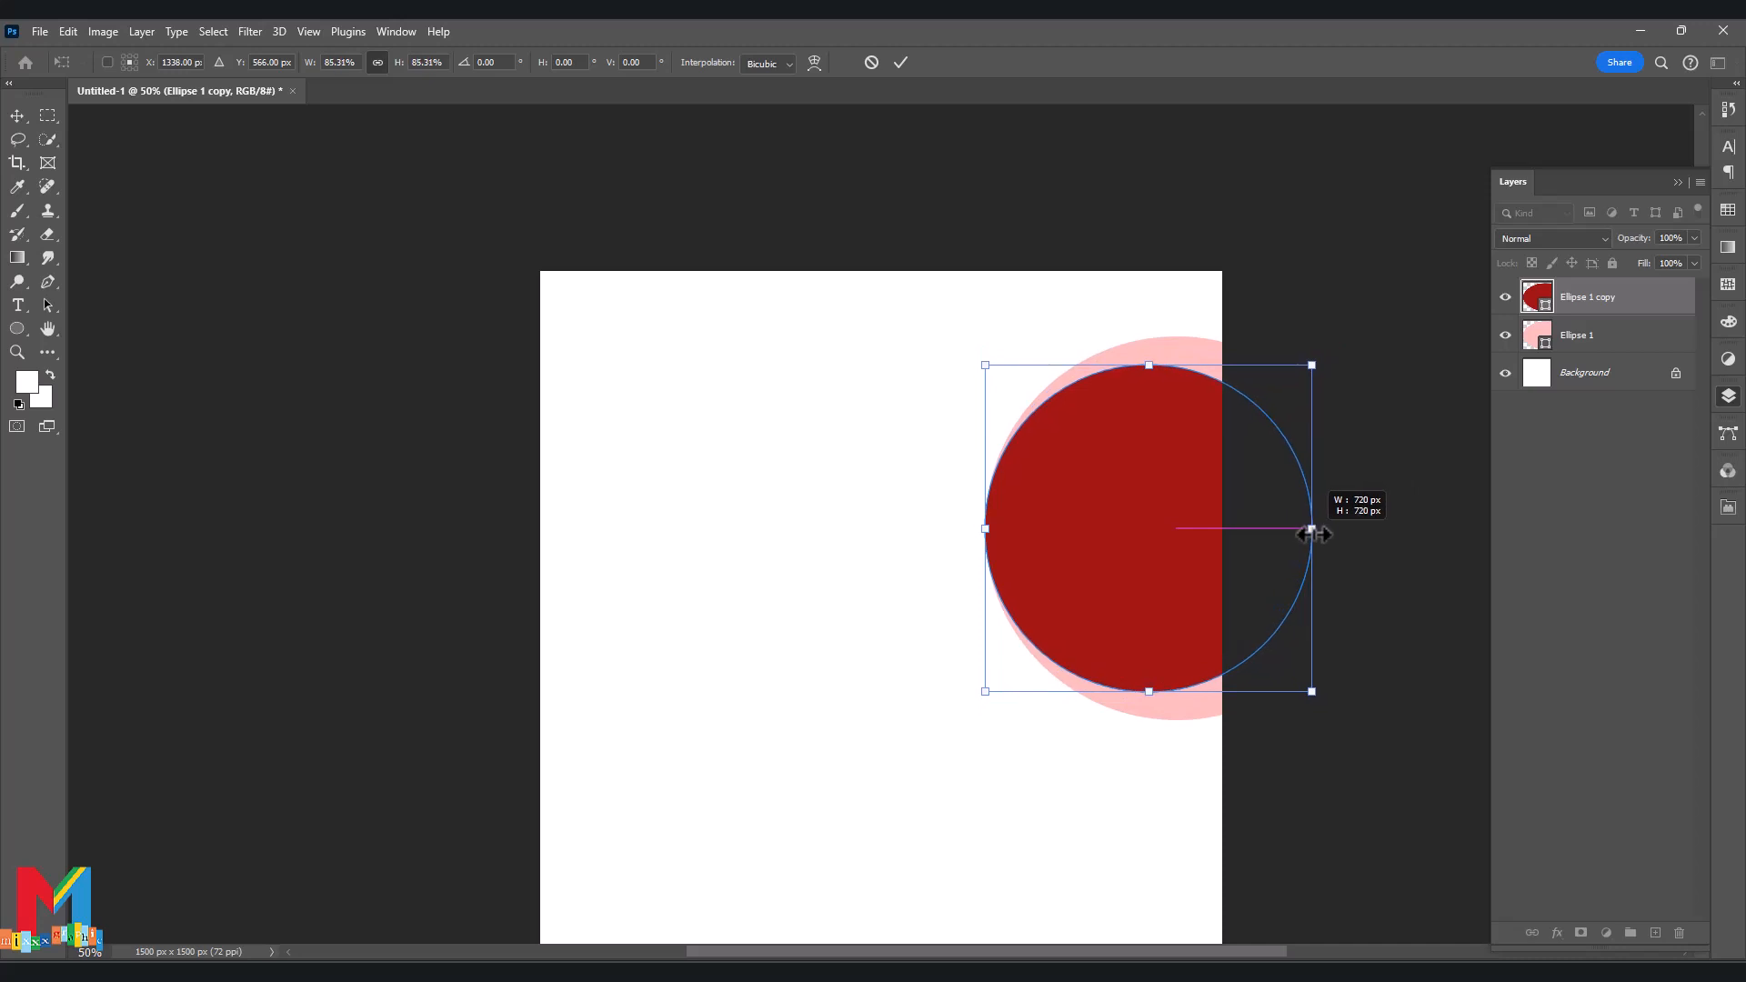
{"action": "key", "text": "Return"}
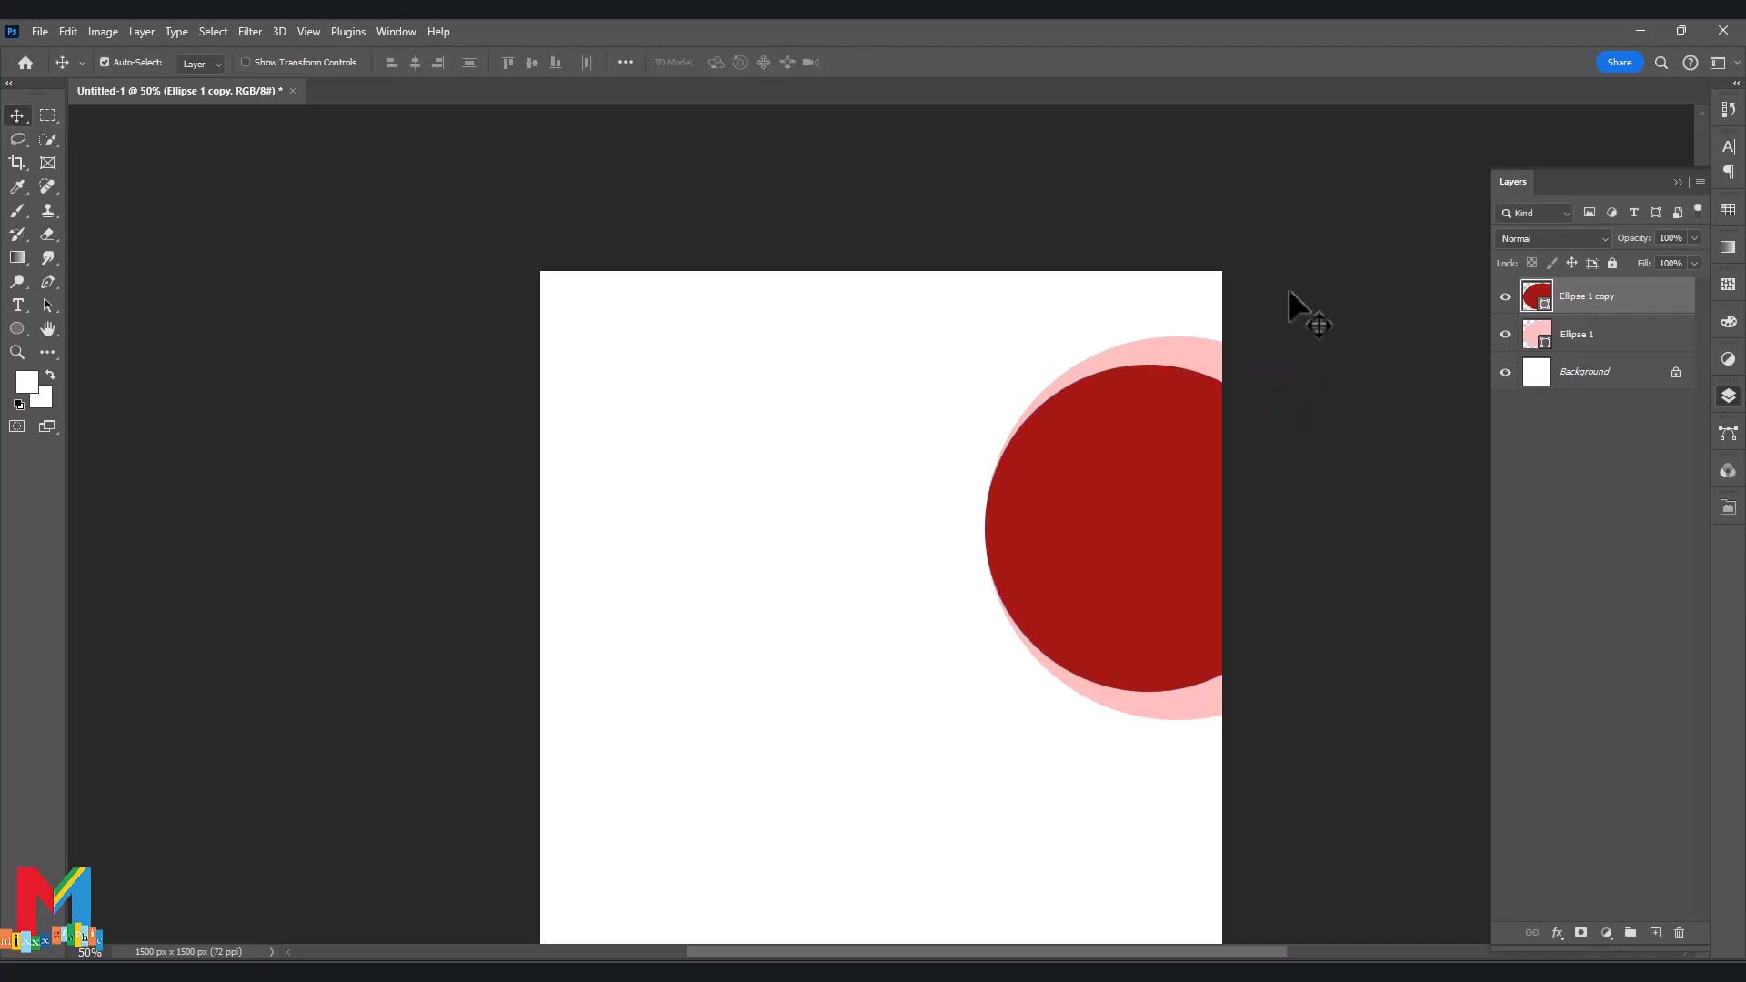
Enlarge the pink and dark red circles together and nudge them right.
{"action": "key", "text": "ctrl+alt+a"}
{"action": "key", "text": "ctrl+t"}
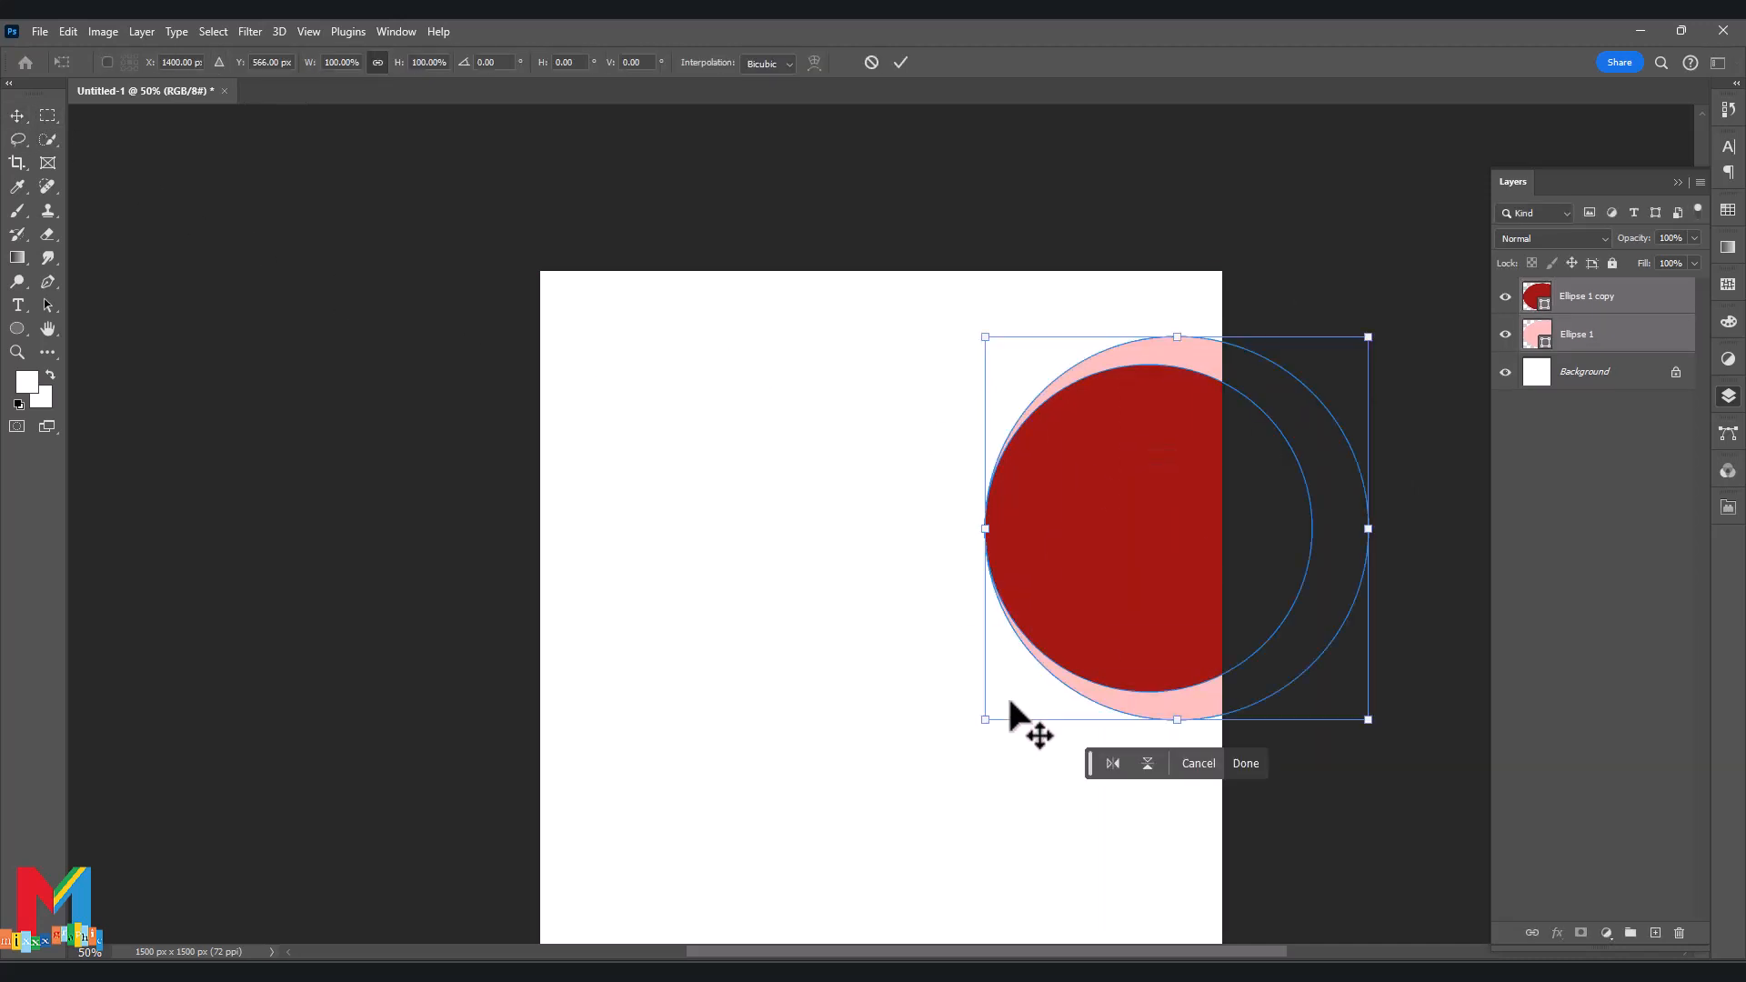
{"action": "left_click_drag", "start_coordinate": [985, 528], "coordinate": [1023, 571]}
{"action": "left_click", "coordinate": [17, 115]}
{"action": "left_click", "coordinate": [279, 259], "text": "ctrl"}
{"action": "left_click", "coordinate": [1113, 498], "text": "ctrl"}
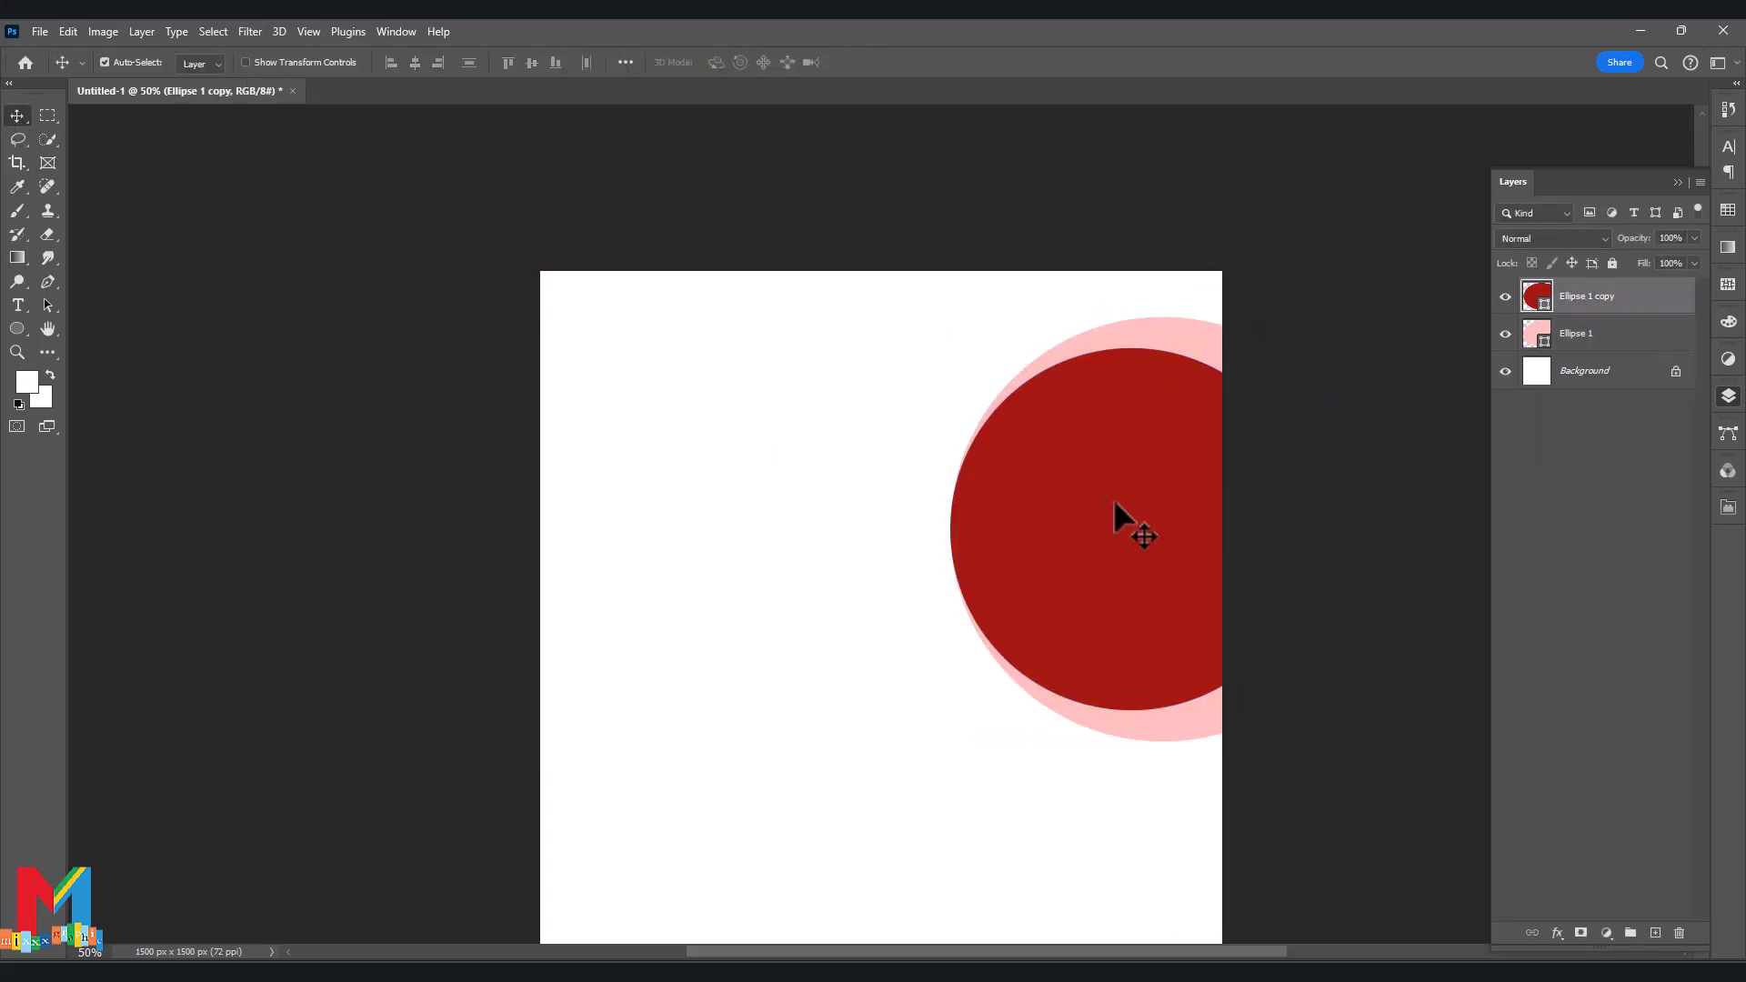
Duplicate the dark red circle, recolour it teal and shrink it to leave a red ring.
{"action": "key", "text": "ctrl+alt+t"}
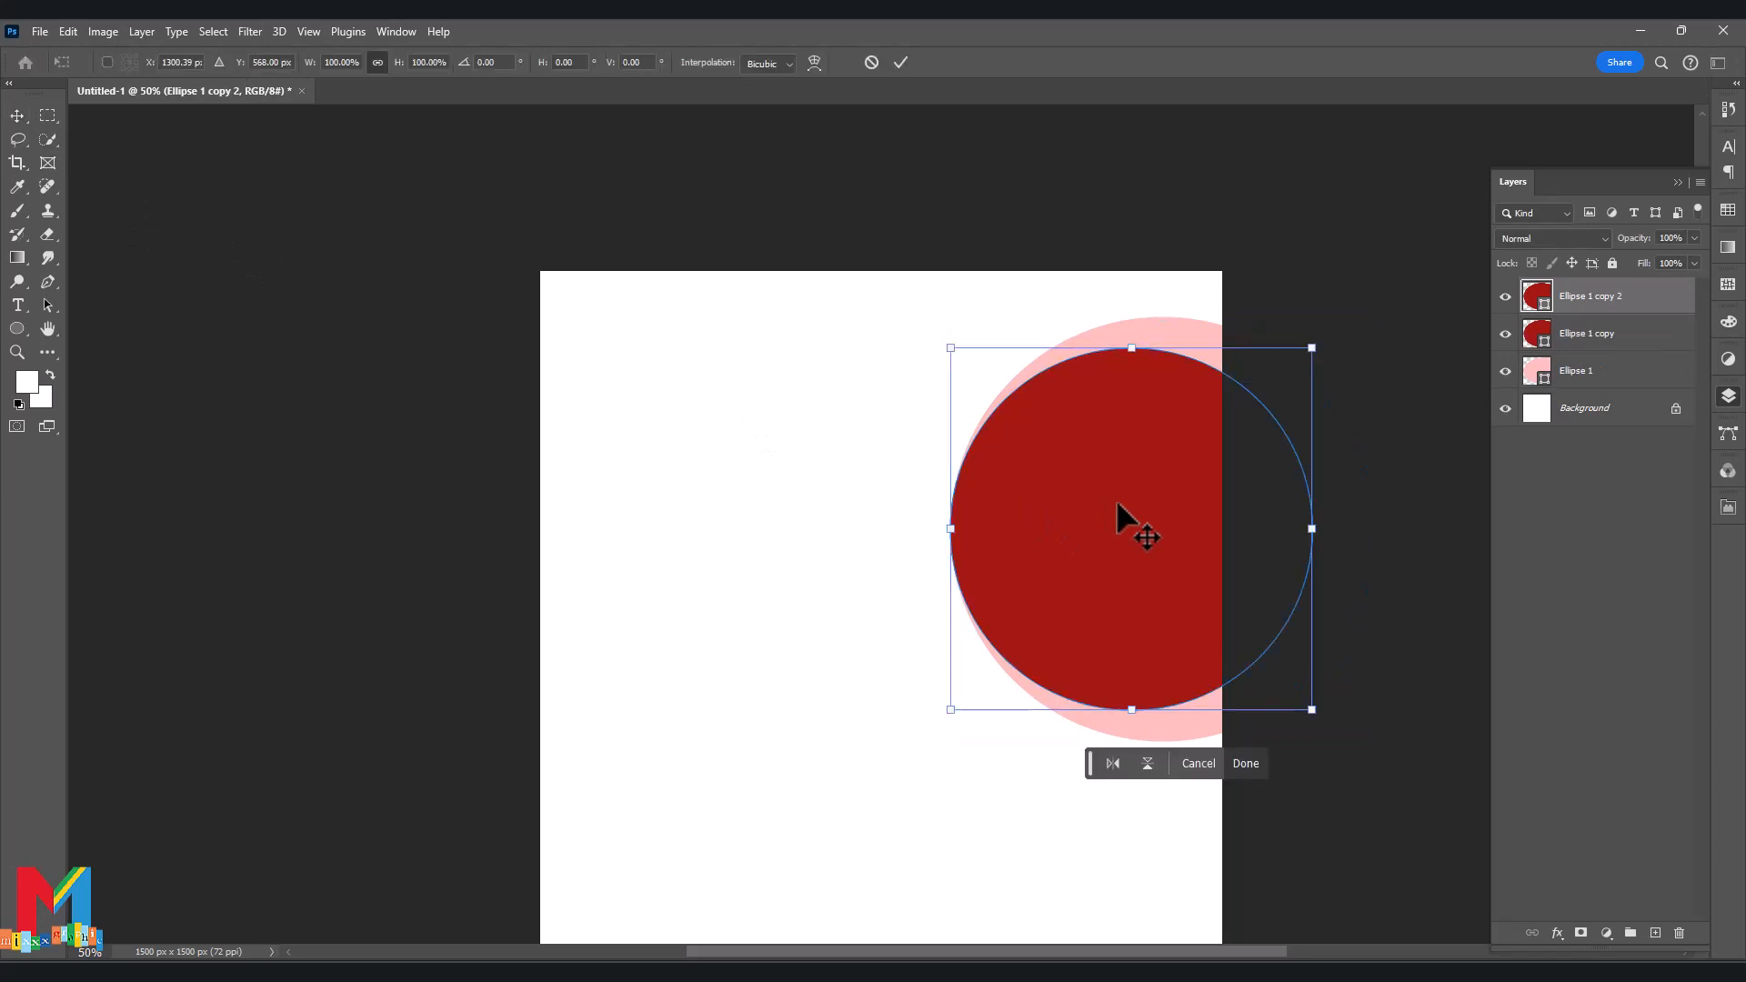
{"action": "double_click", "coordinate": [1537, 296]}
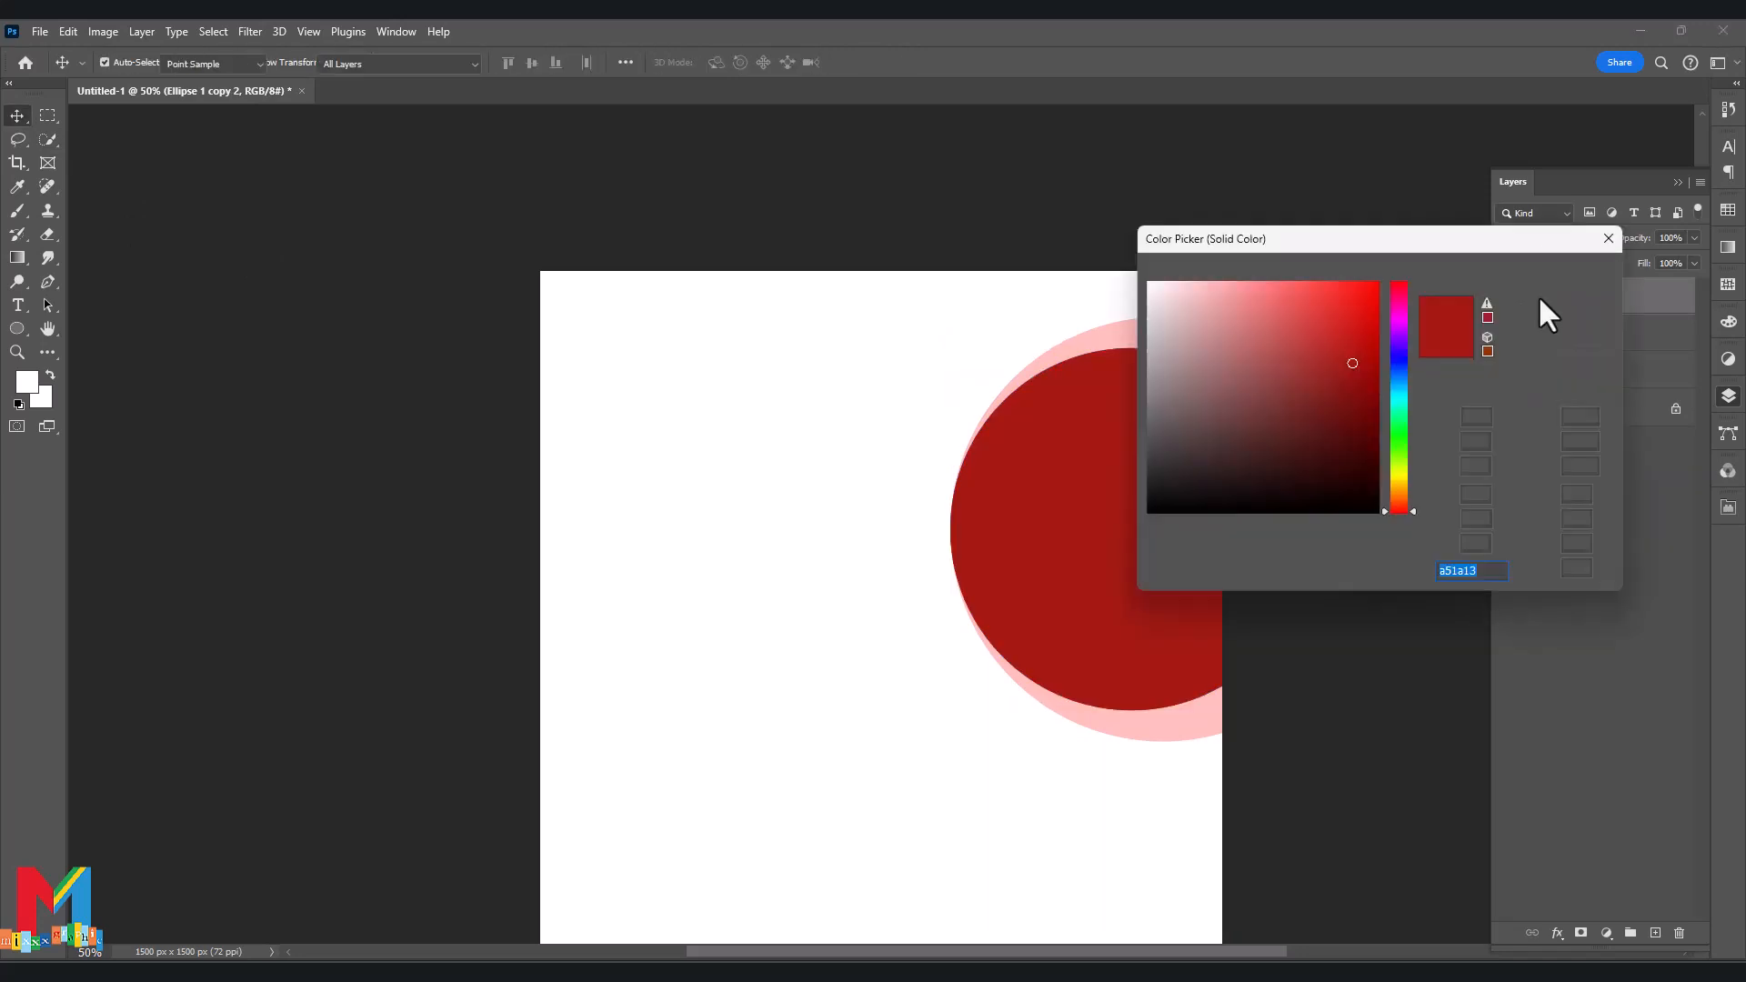
{"action": "left_click", "coordinate": [1293, 308]}
{"action": "left_click_drag", "start_coordinate": [1294, 309], "coordinate": [1241, 347]}
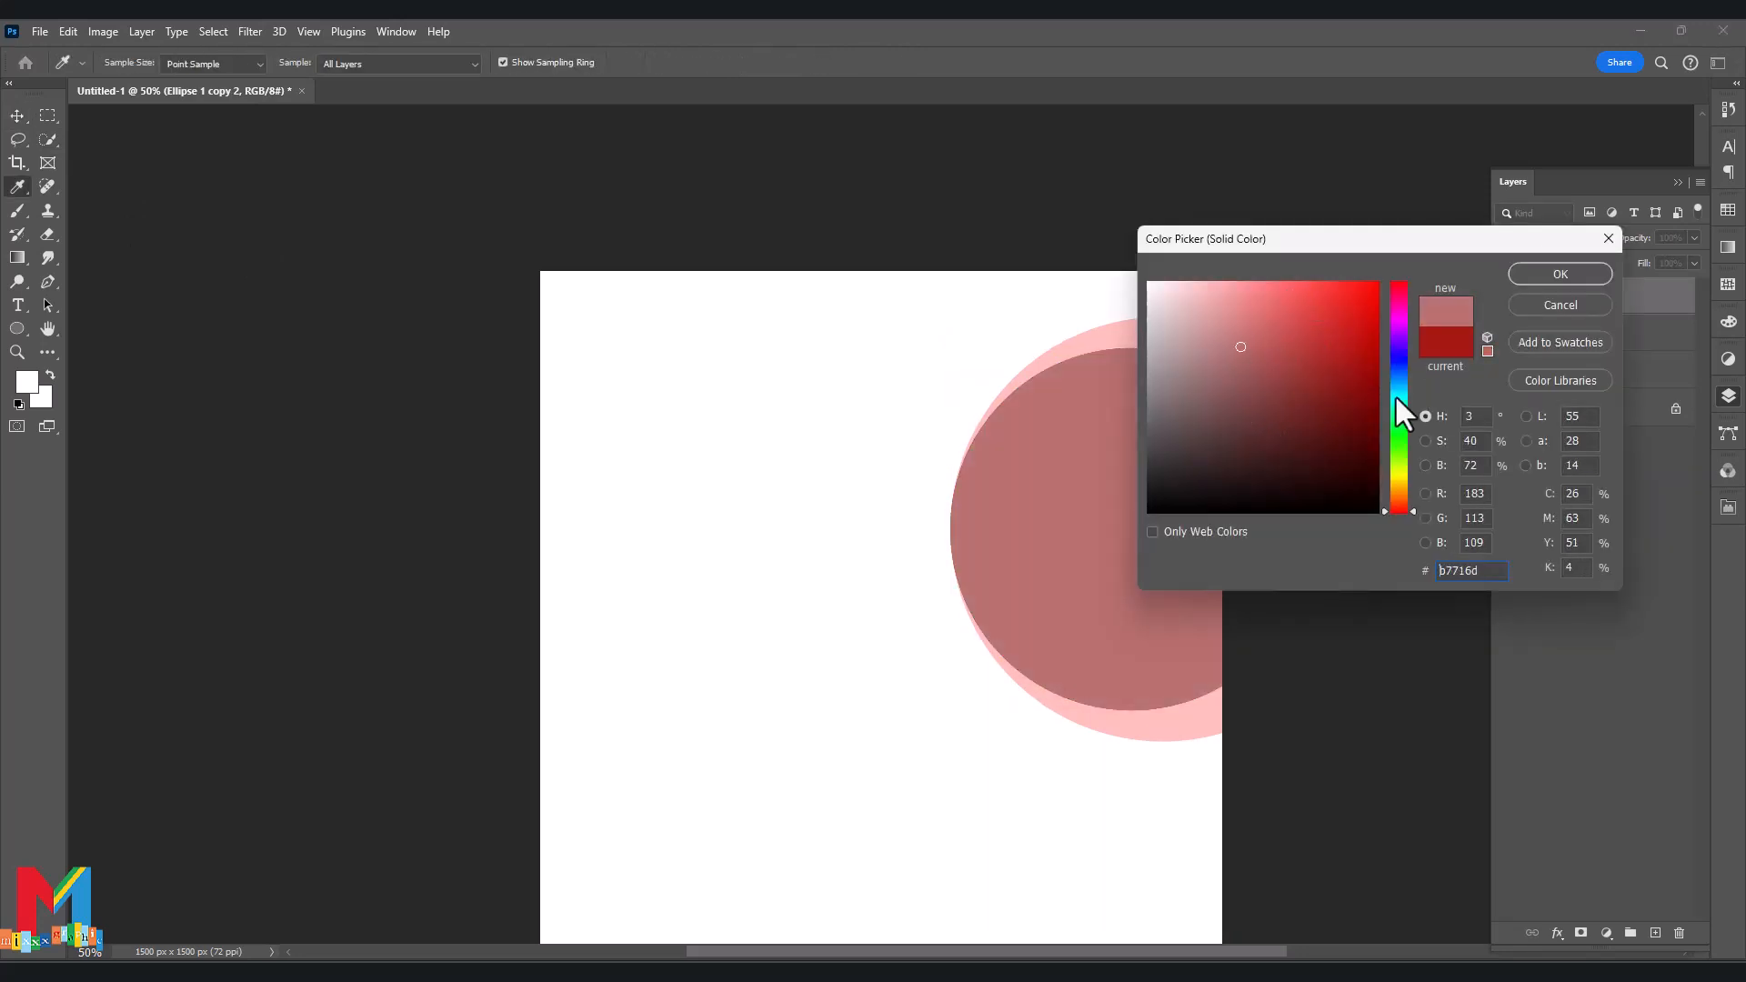
{"action": "left_click", "coordinate": [1399, 400]}
{"action": "left_click", "coordinate": [1524, 278]}
{"action": "key", "text": "ctrl+t"}
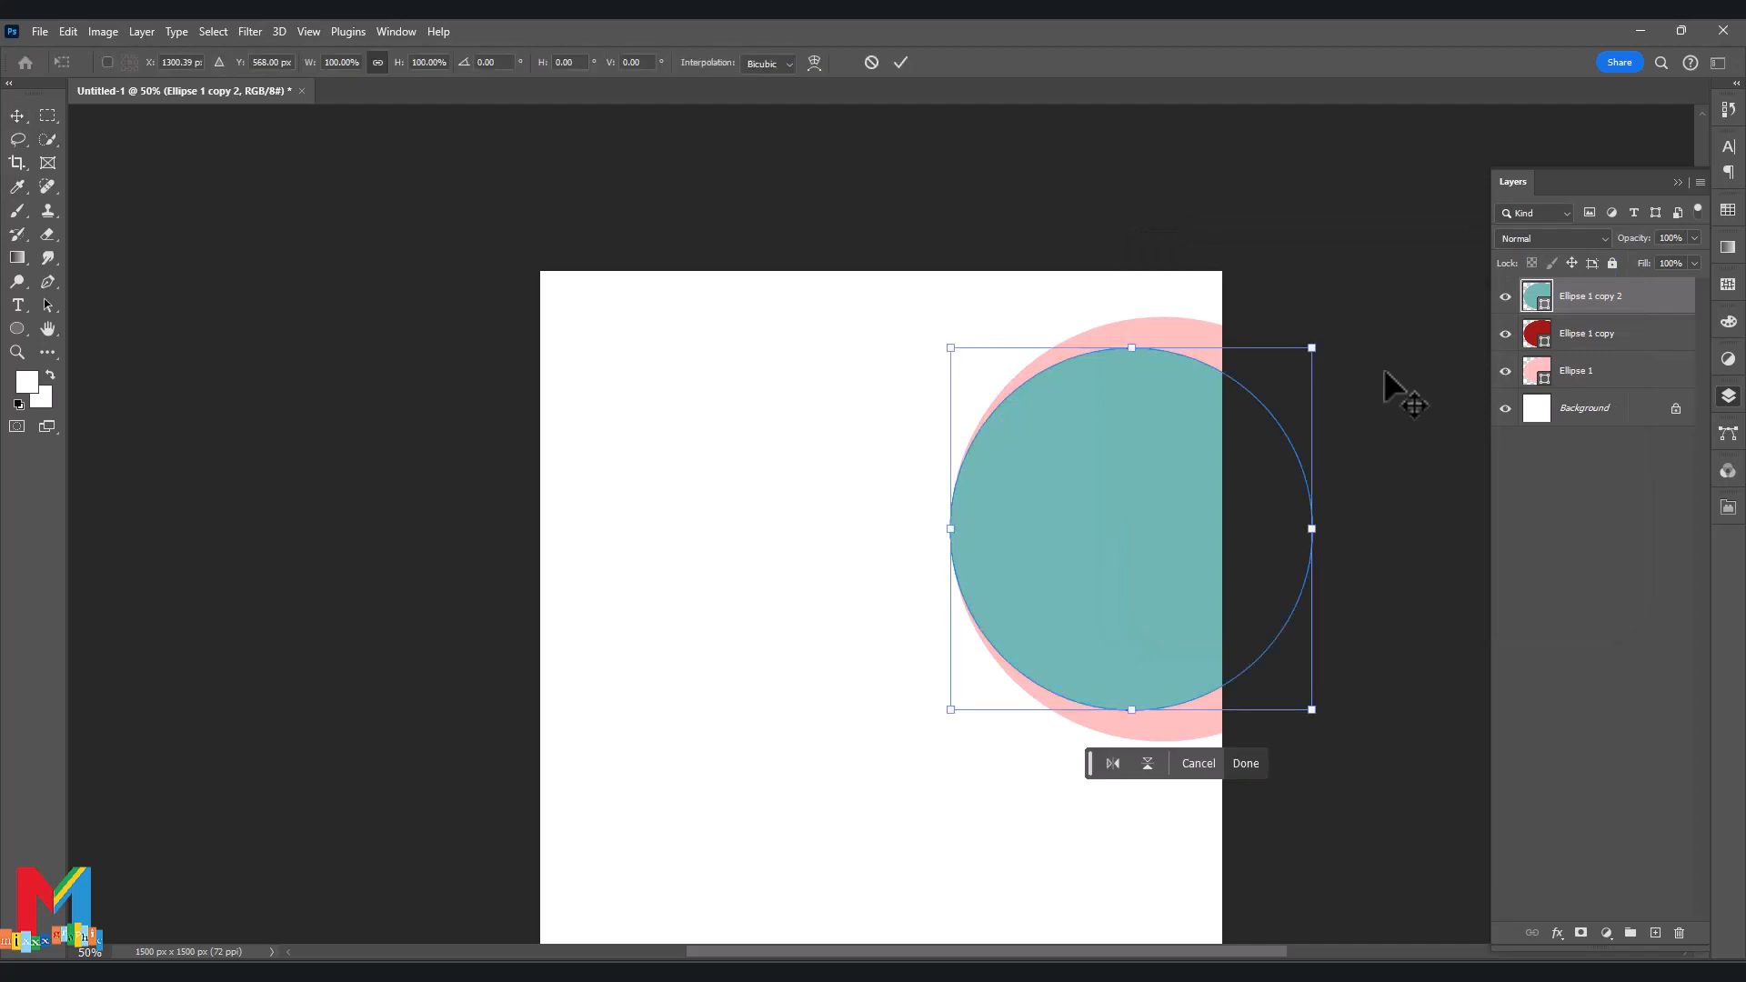
{"action": "mouse_move", "coordinate": [1311, 530]}
{"action": "left_mouse_down"}
{"action": "mouse_move", "coordinate": [1287, 528]}
{"action": "mouse_move", "coordinate": [1306, 539]}
{"action": "left_mouse_up"}
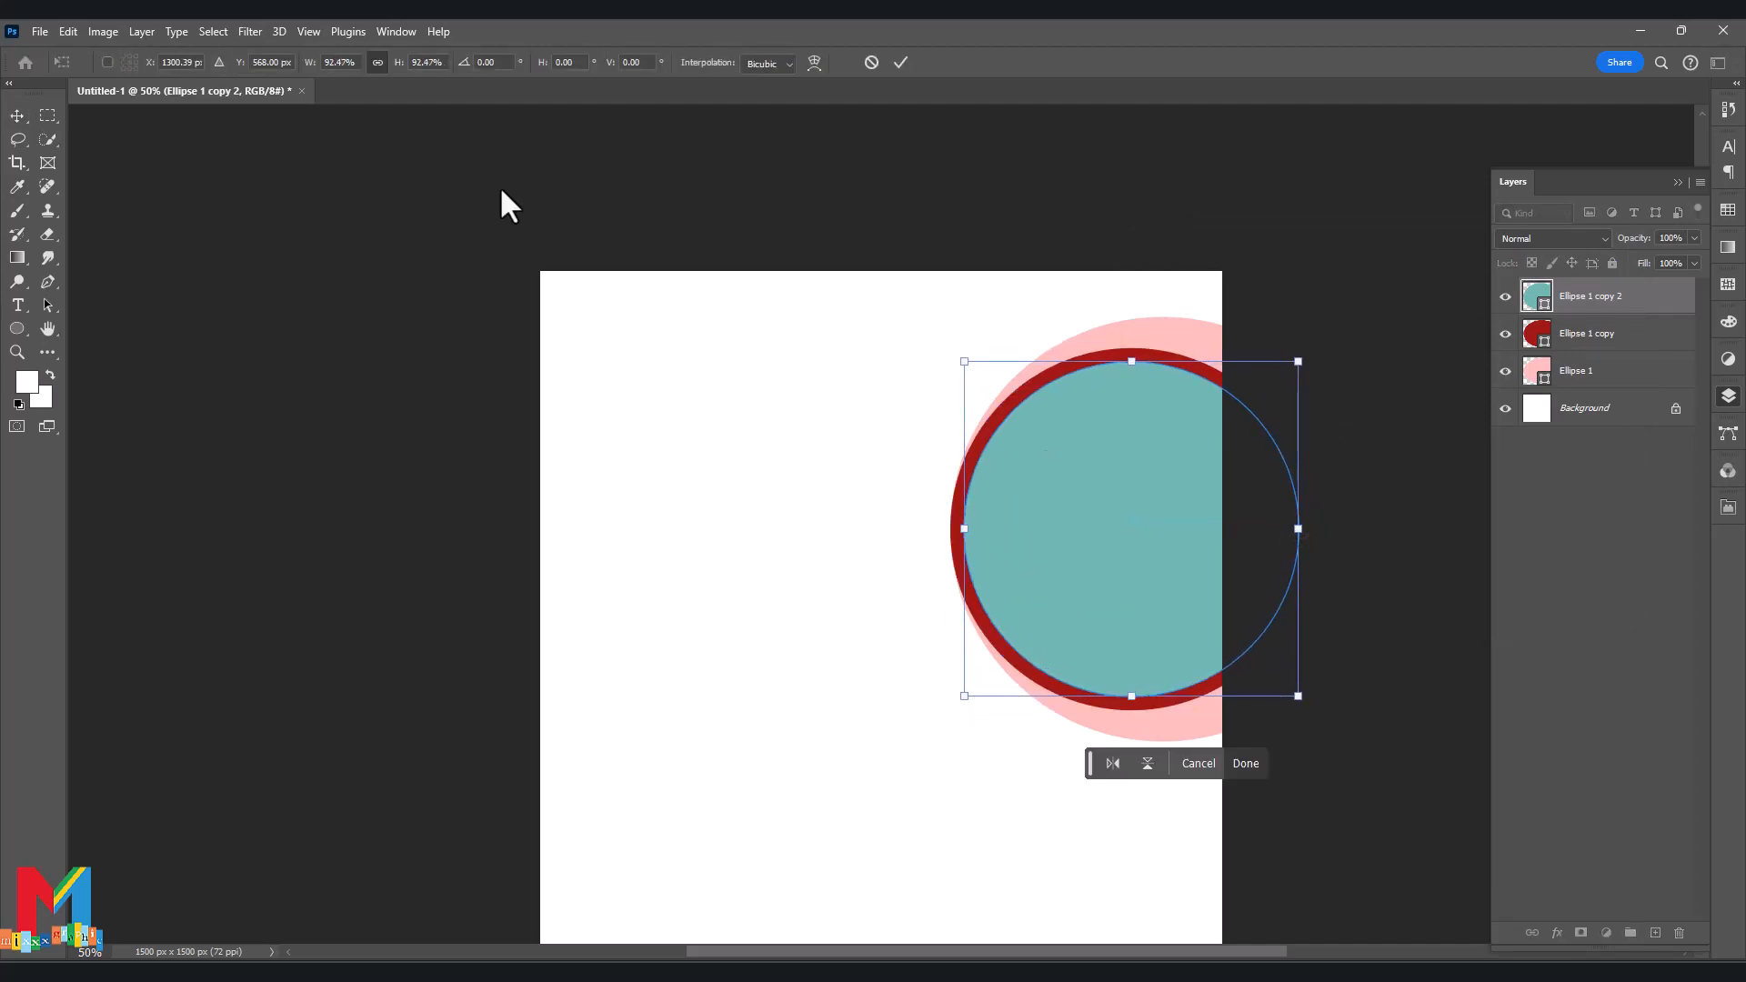
{"action": "left_click", "coordinate": [18, 116]}
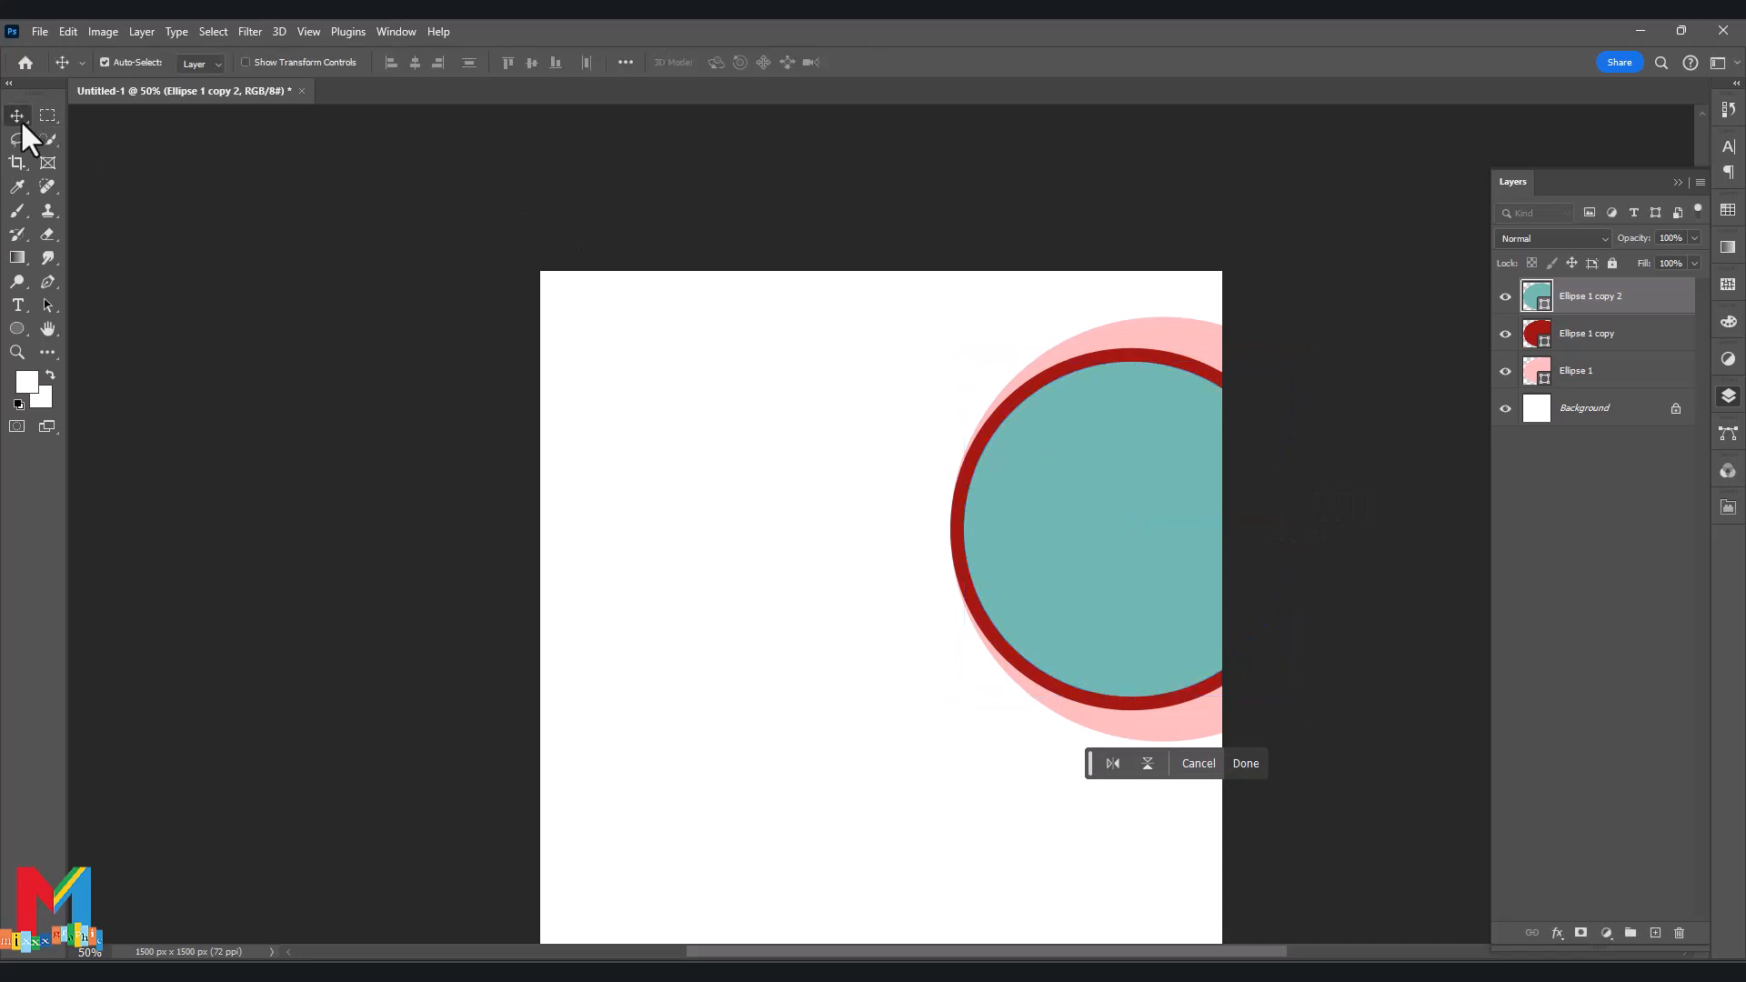
Remove the teal circle's fill and give it a dashed 6.99 px outline.
{"action": "left_click", "coordinate": [1729, 514]}
{"action": "left_click", "coordinate": [1519, 691]}
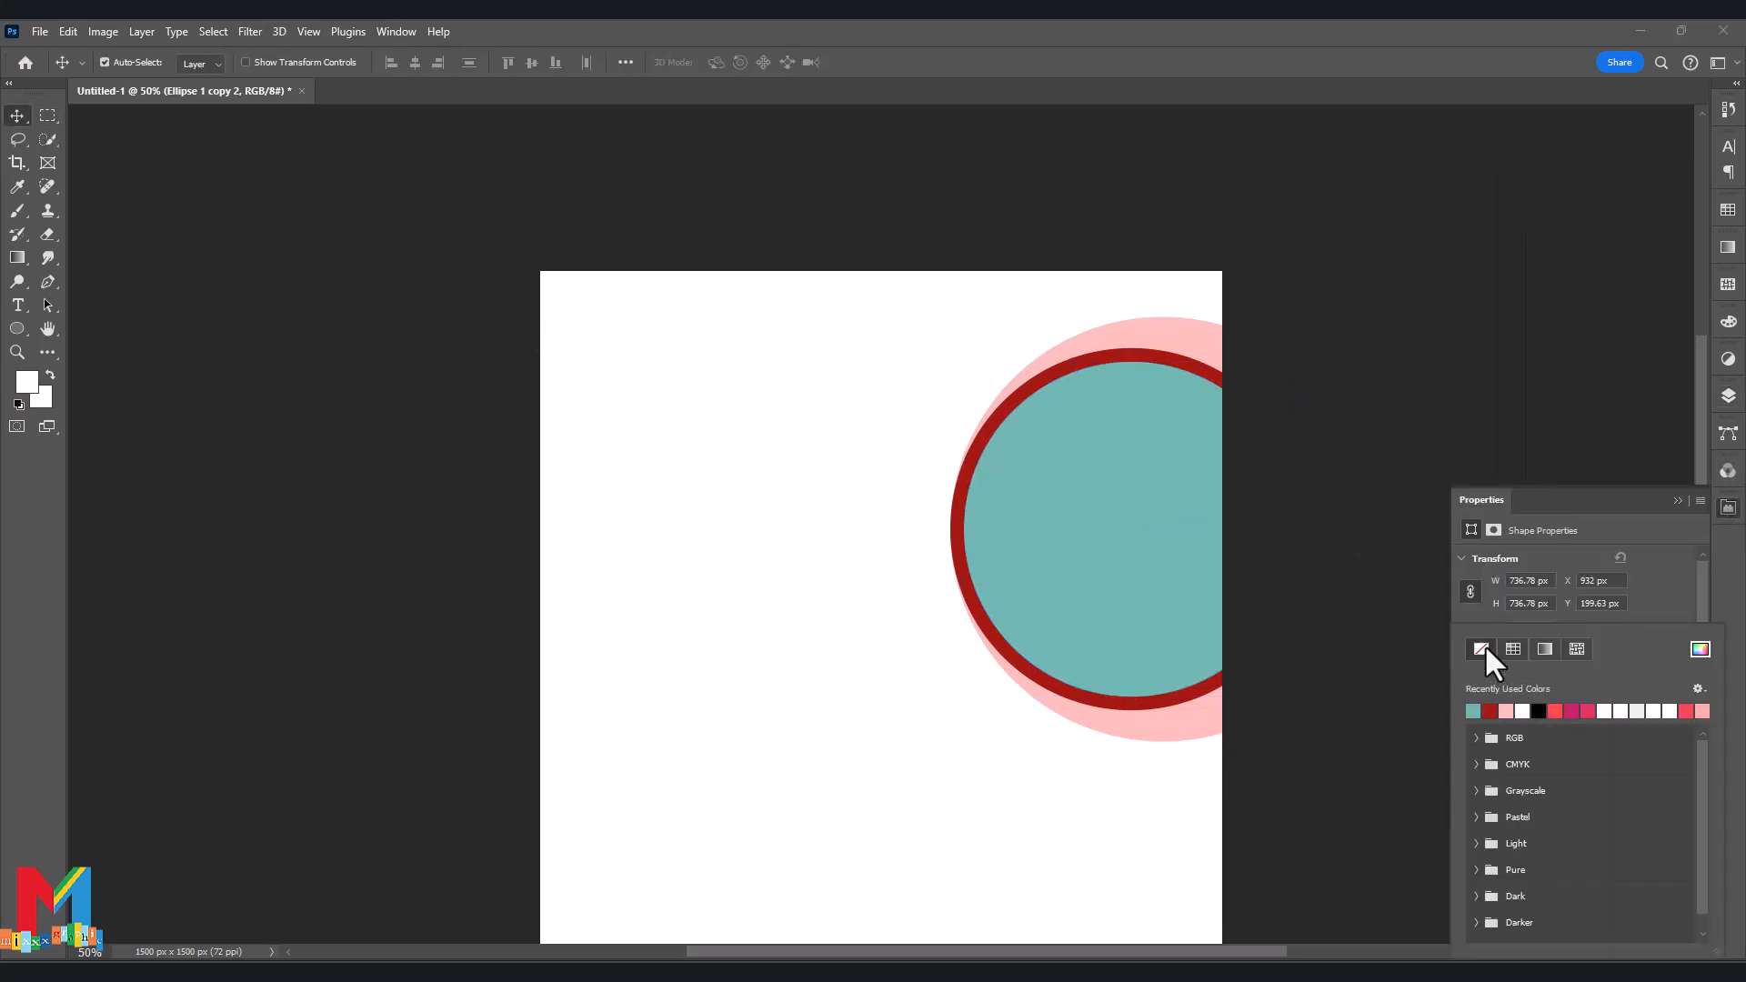
{"action": "left_click", "coordinate": [1484, 649]}
{"action": "left_click", "coordinate": [1647, 568]}
{"action": "left_click", "coordinate": [1522, 713]}
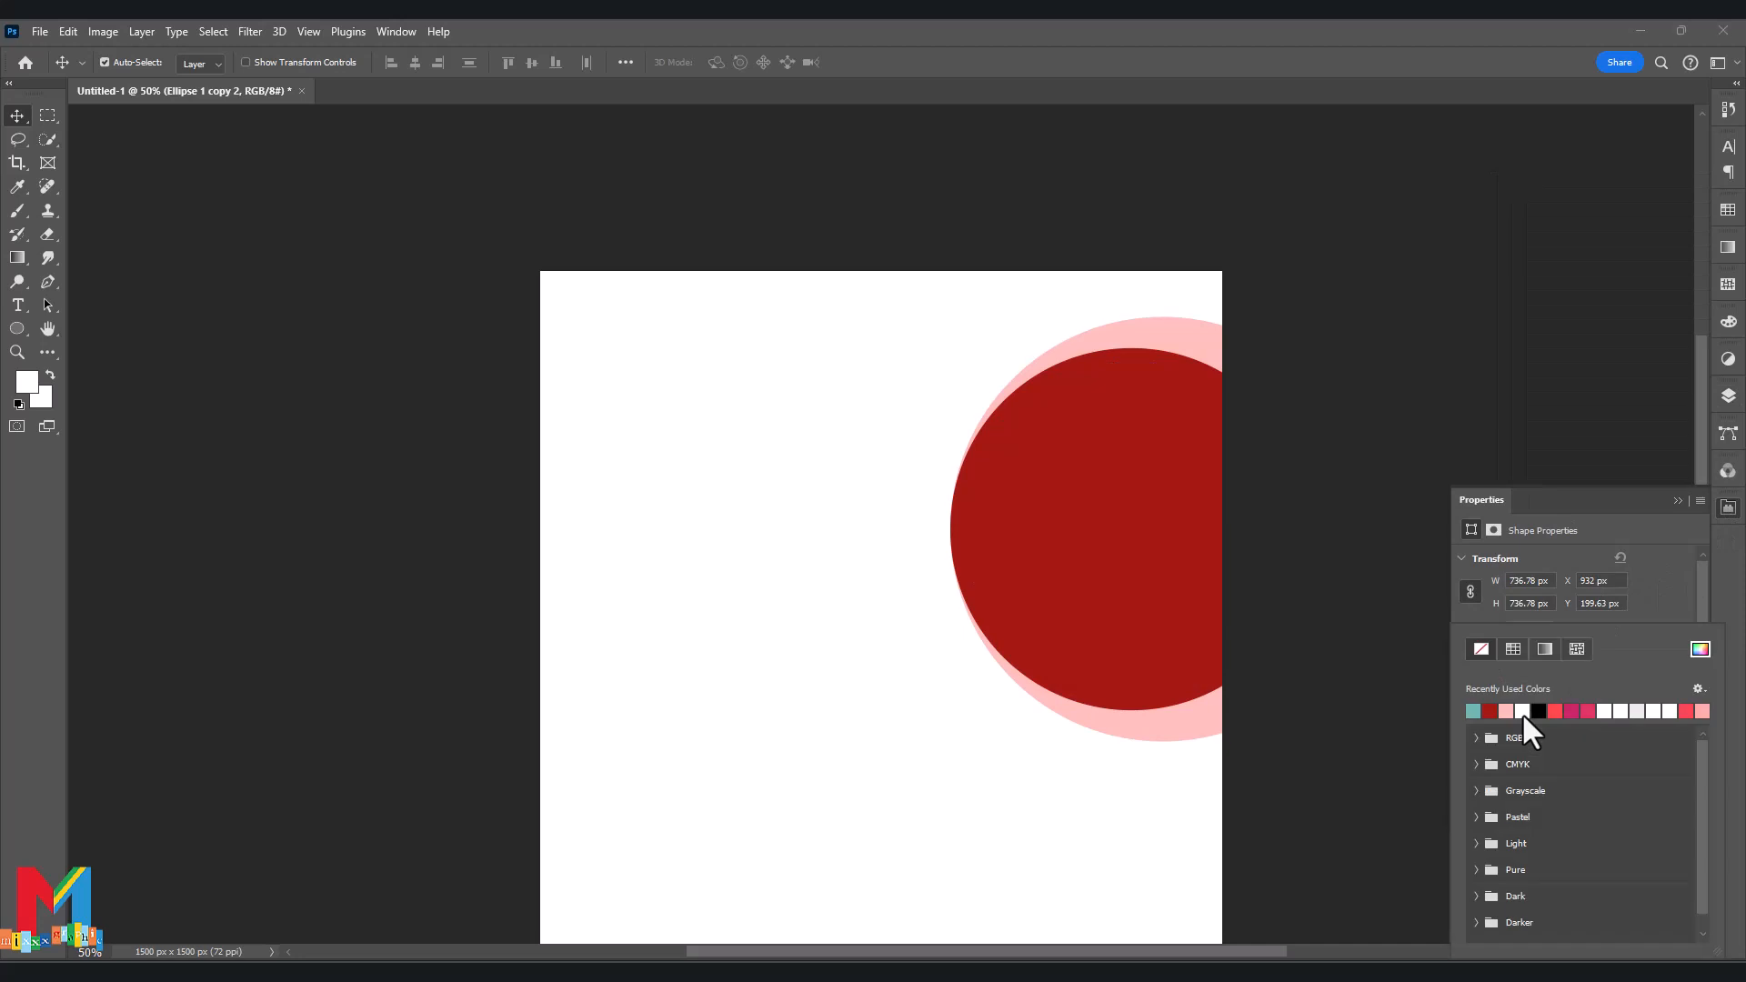
{"action": "left_click", "coordinate": [1639, 602]}
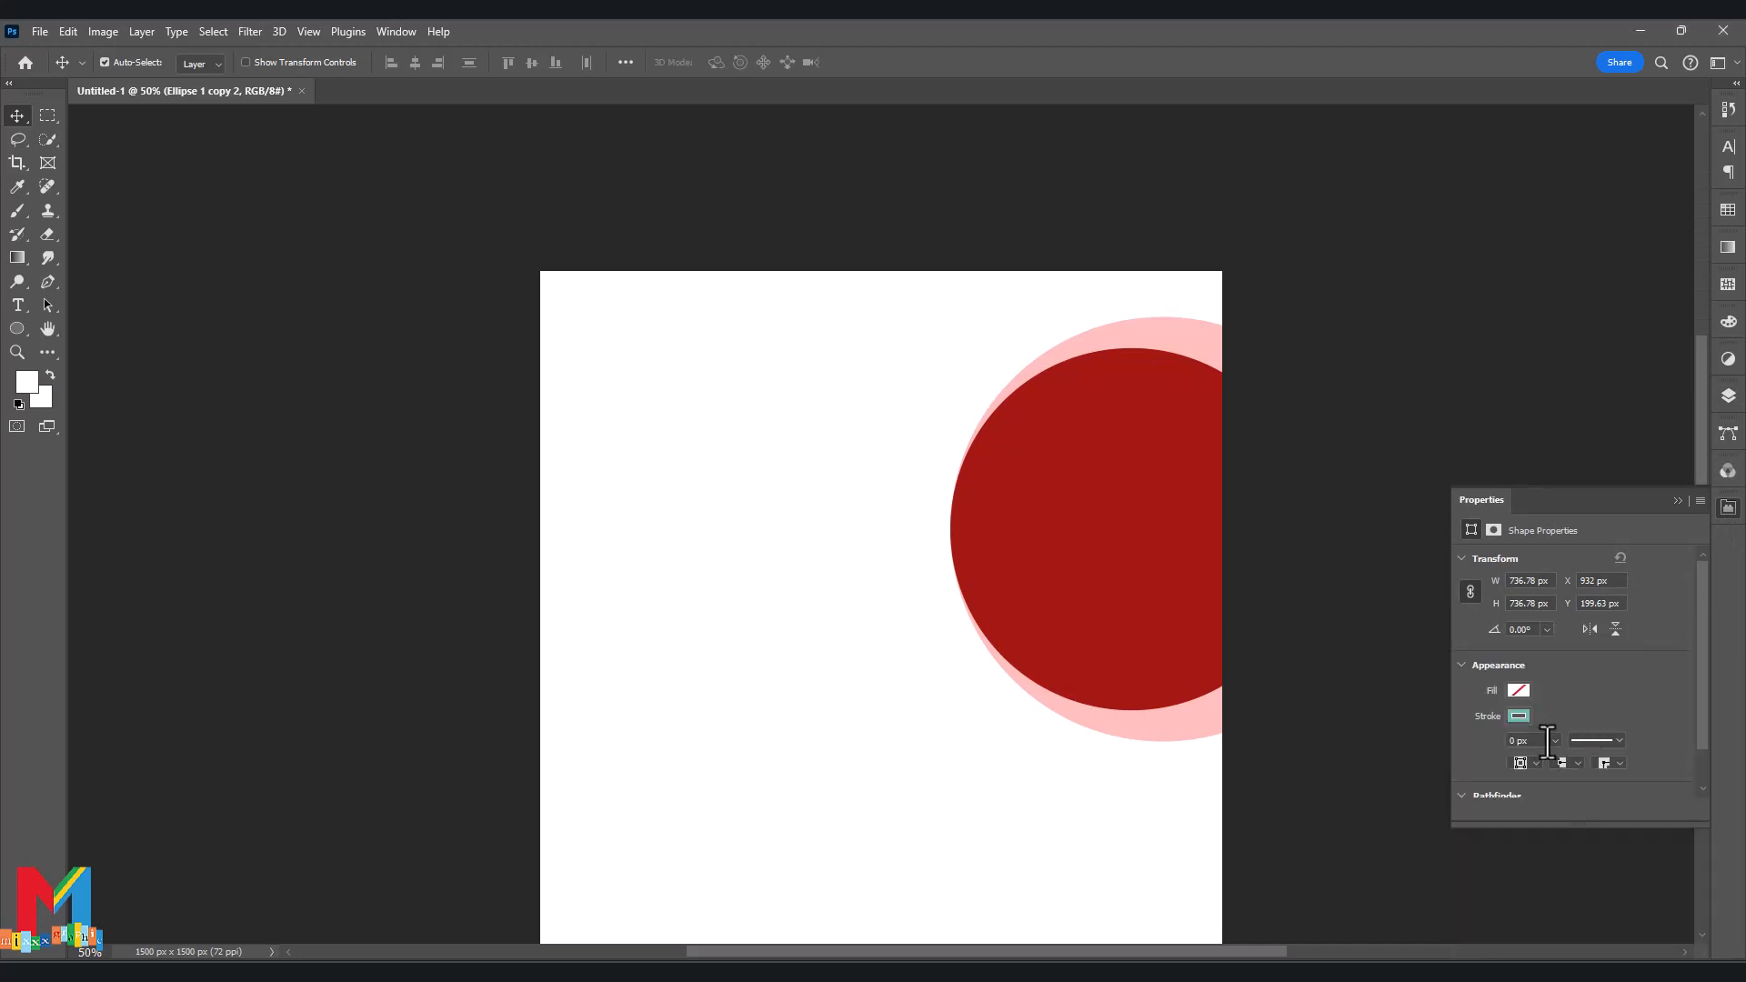
{"action": "left_click_drag", "start_coordinate": [1561, 762], "coordinate": [1574, 760]}
{"action": "left_click", "coordinate": [1594, 740]}
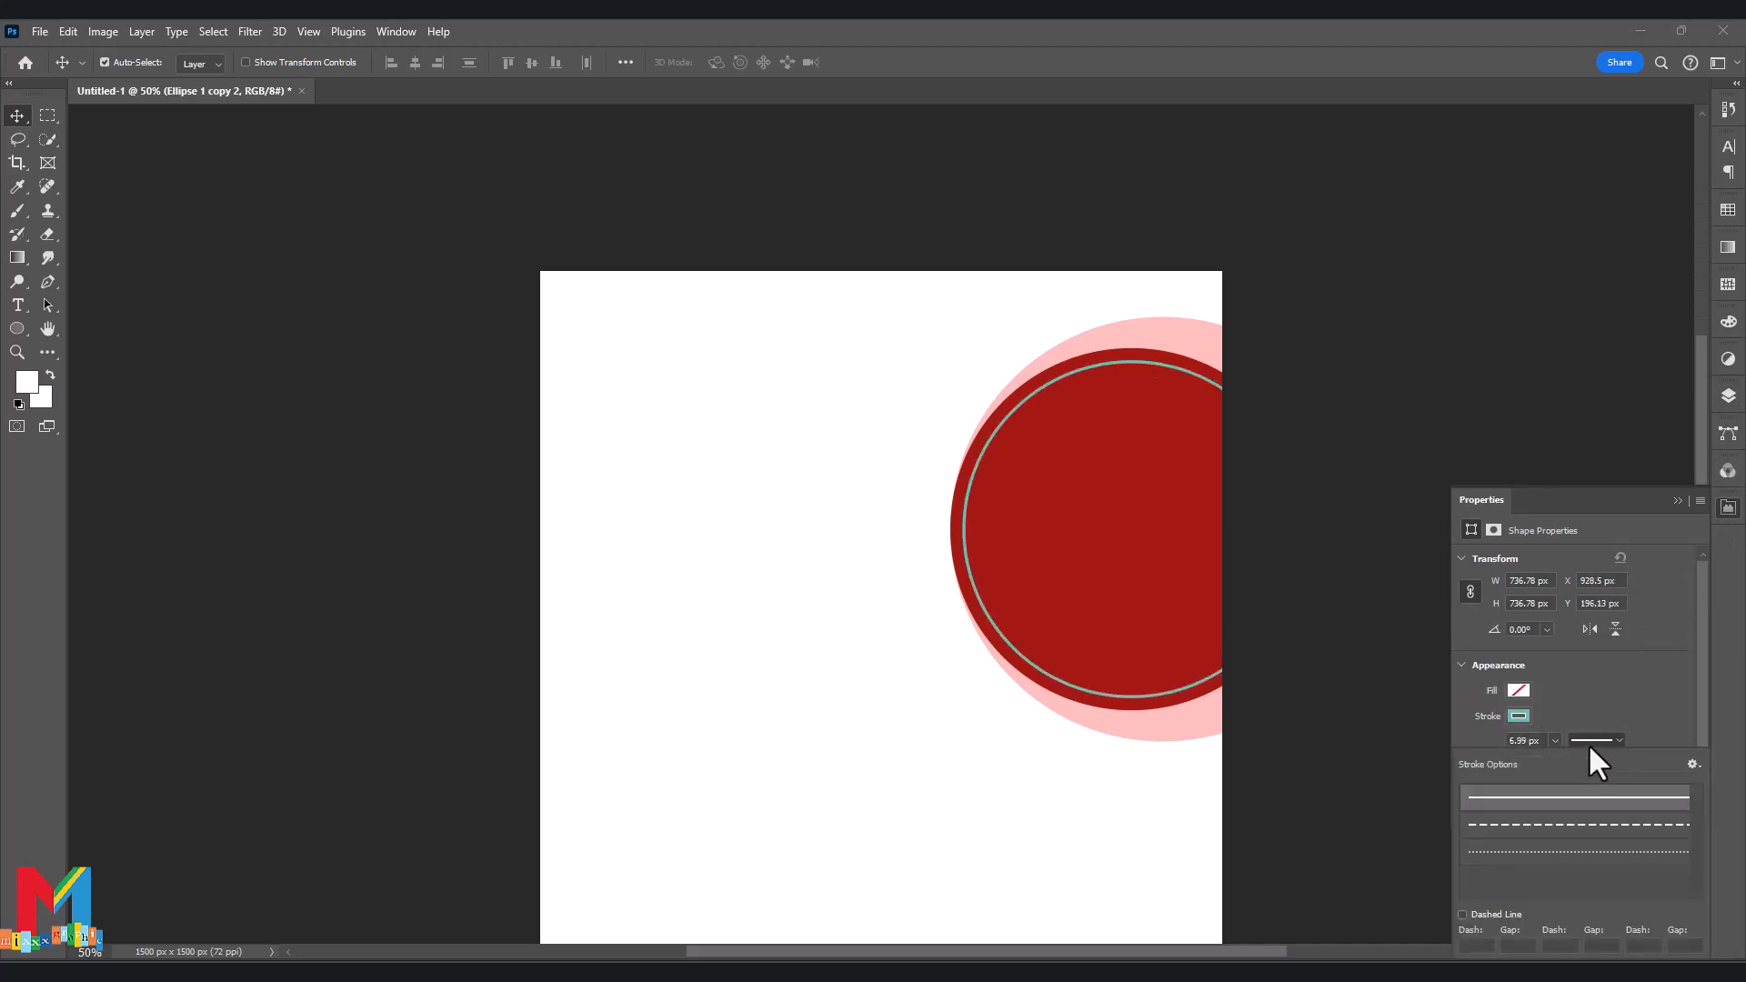
{"action": "left_click", "coordinate": [1572, 826]}
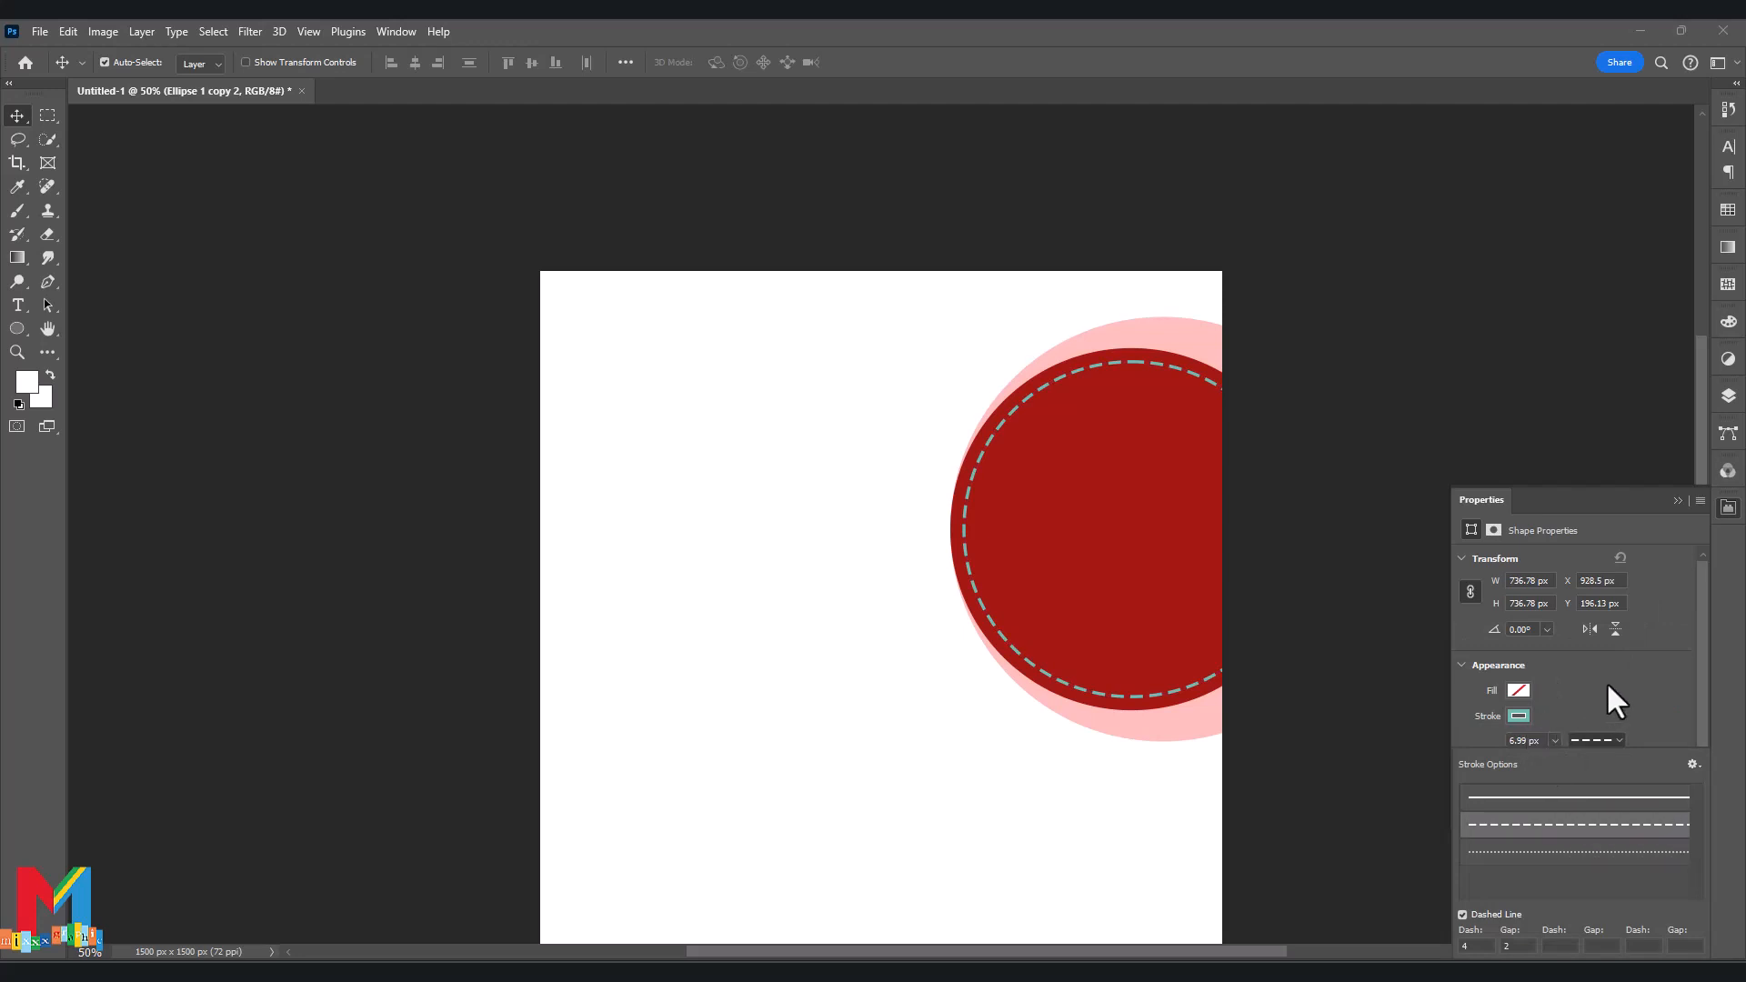
{"action": "left_click", "coordinate": [1676, 502]}
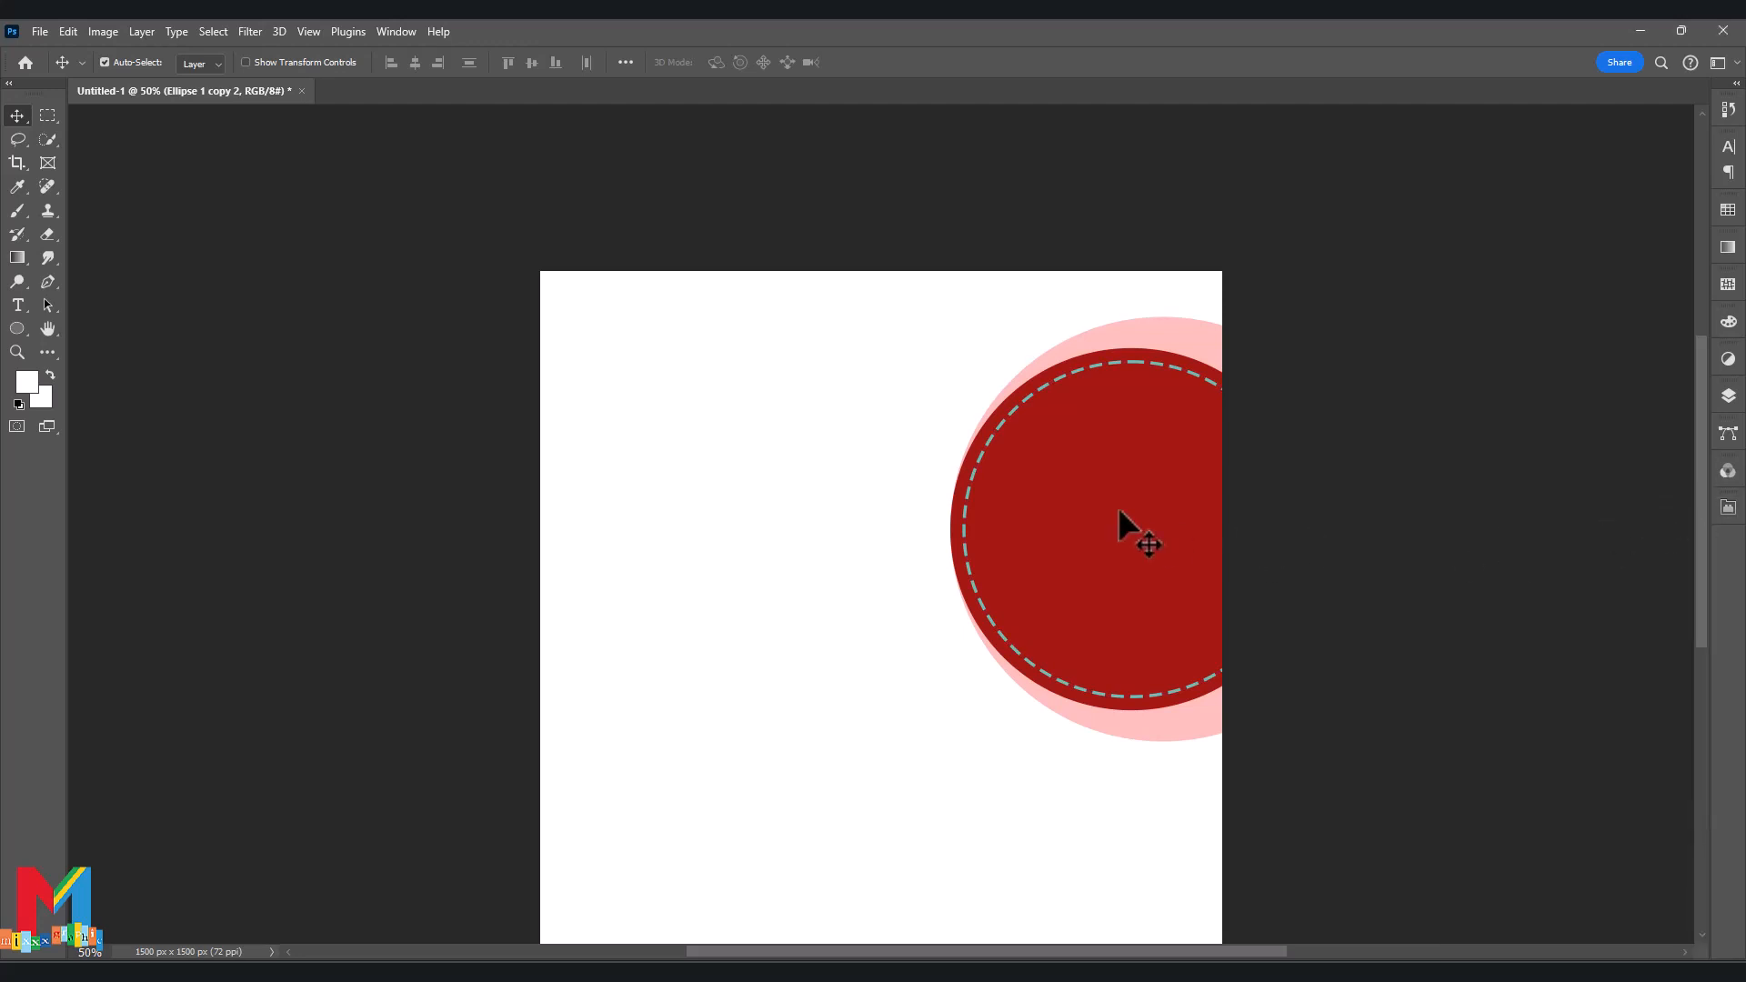
{"action": "left_click", "coordinate": [1728, 395]}
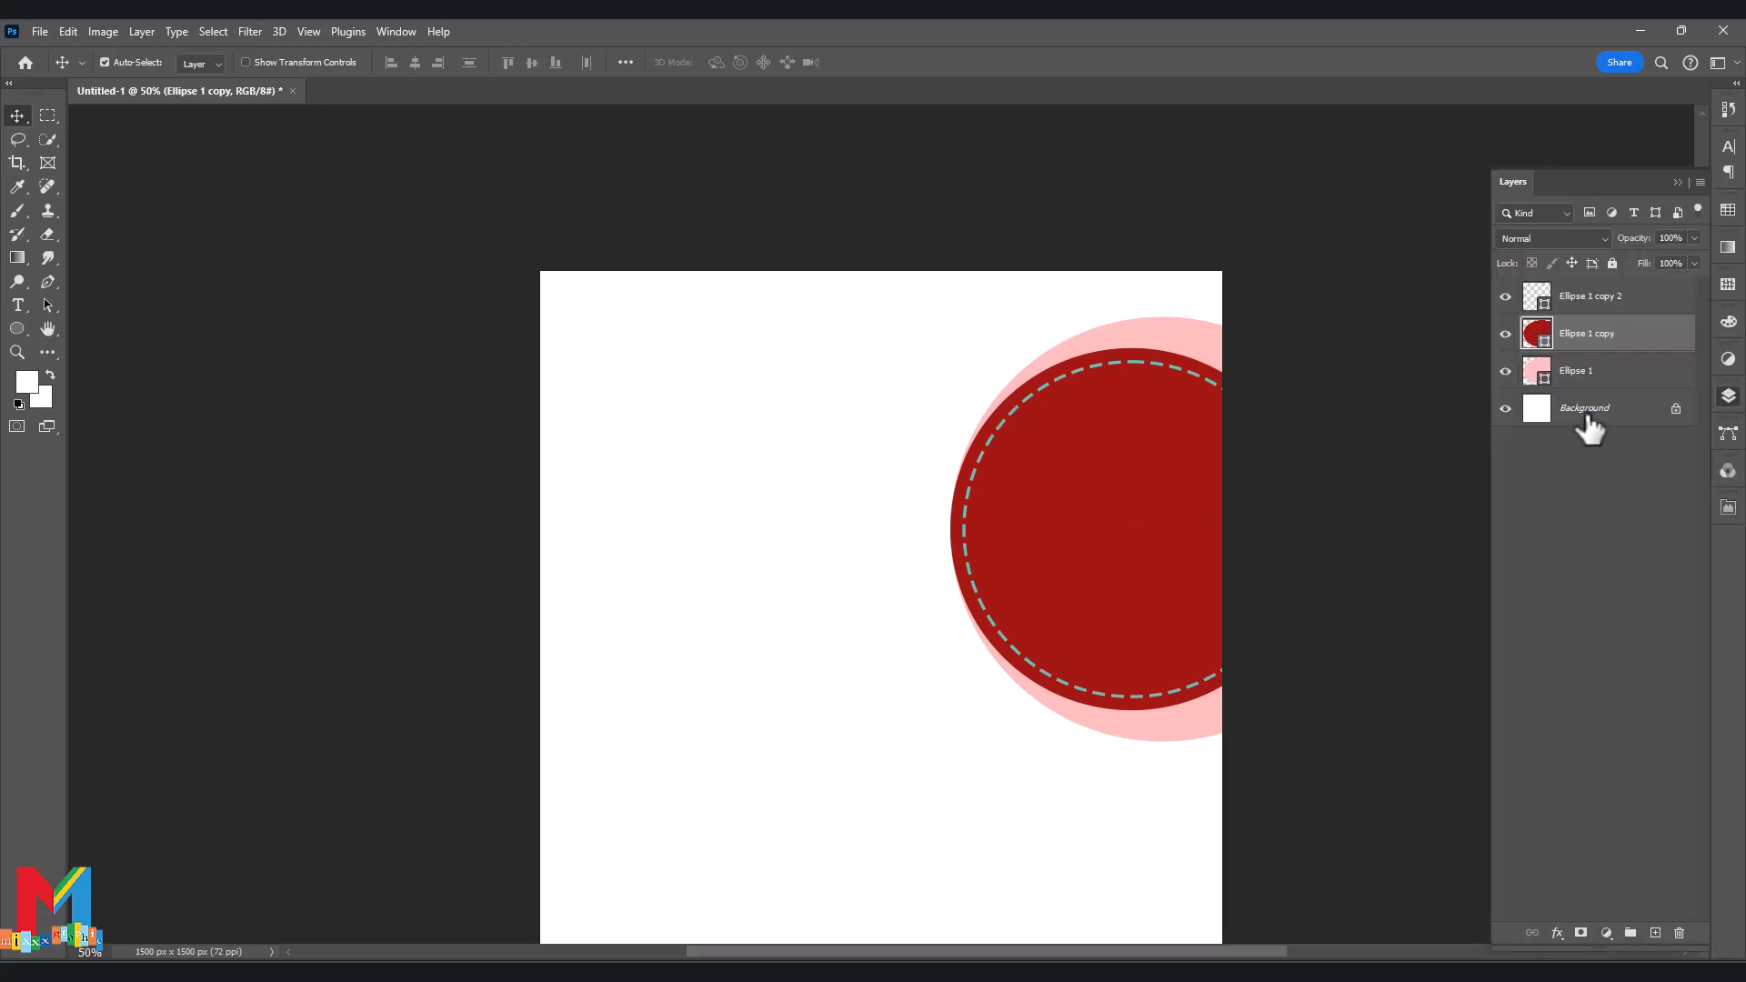
Add a smaller pale mint circle copy inside the dashed ring.
{"action": "key", "text": "ctrl+j"}
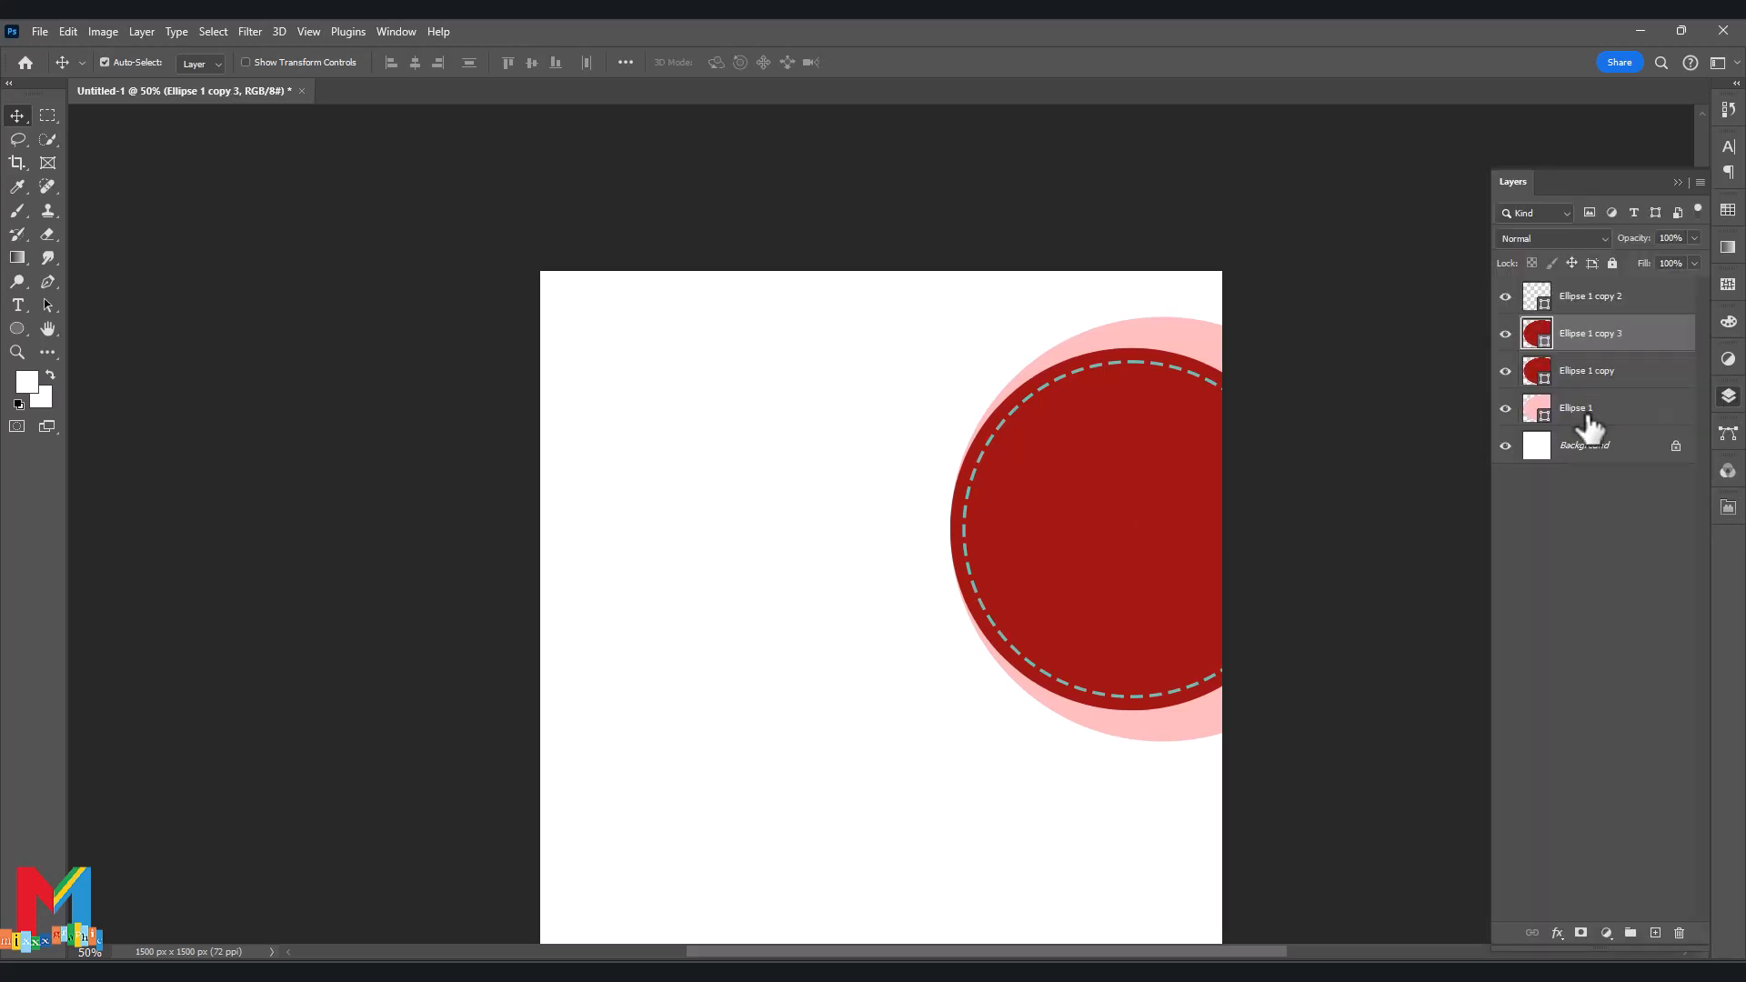
{"action": "key", "text": "ctrl+t"}
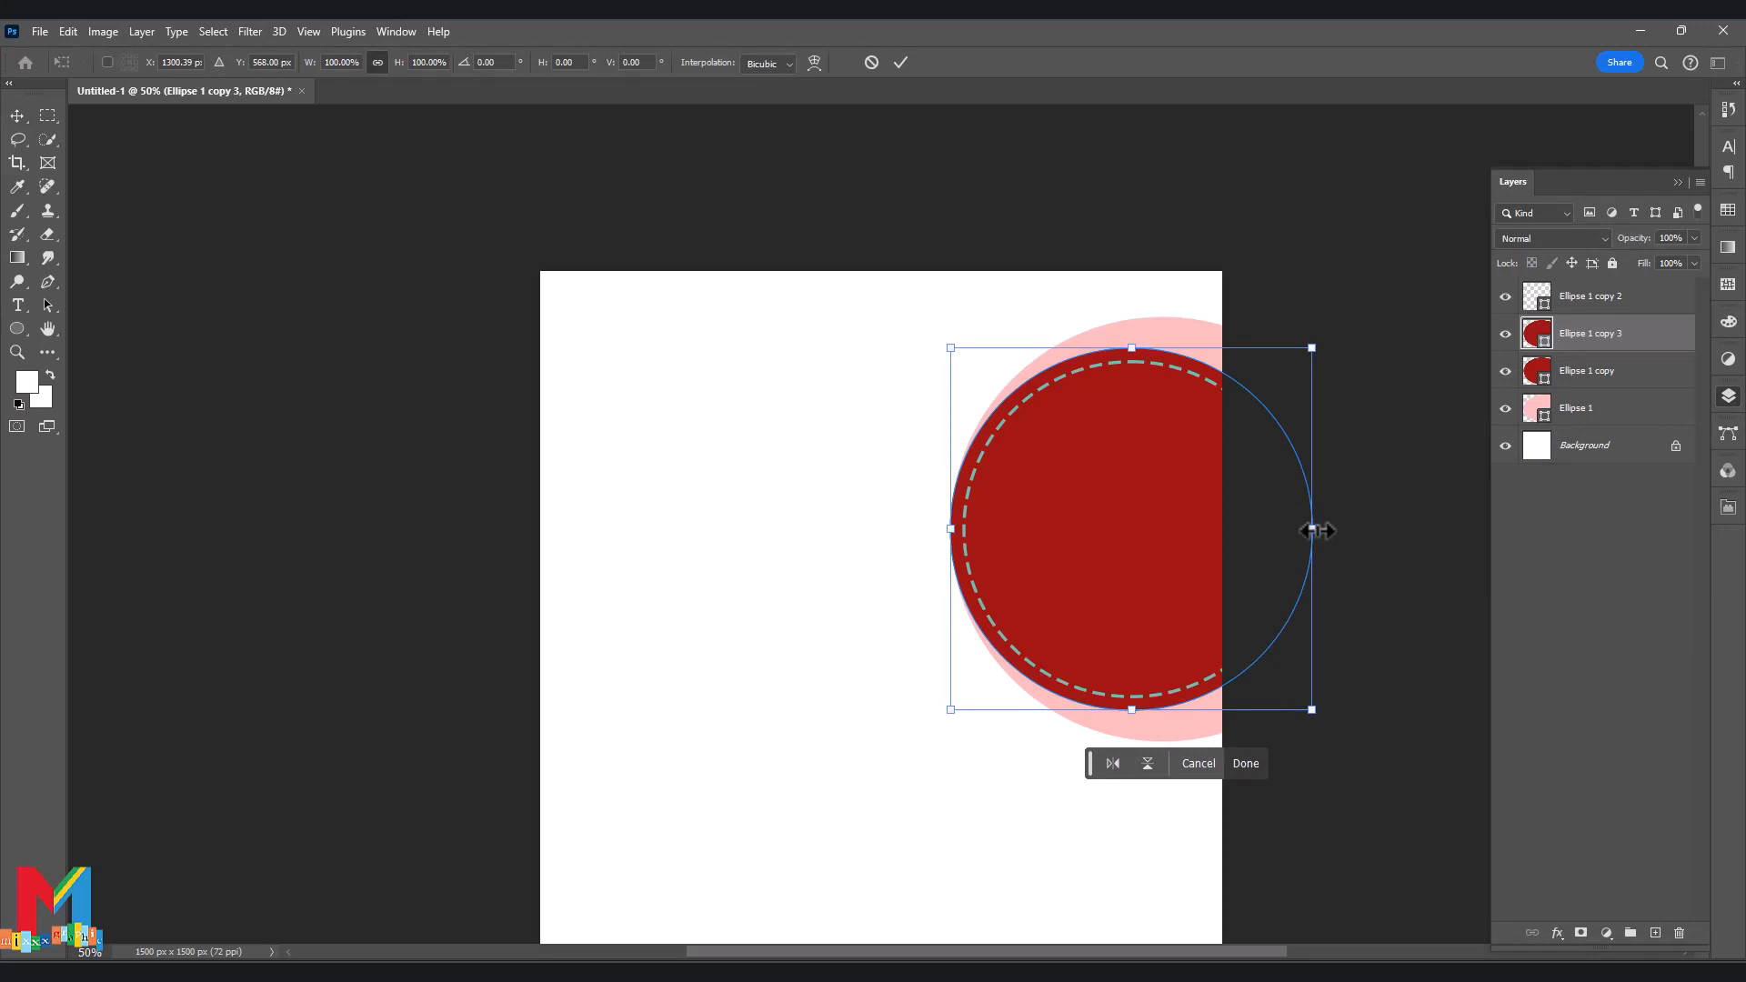
{"action": "left_click_drag", "start_coordinate": [1316, 531], "coordinate": [1281, 529]}
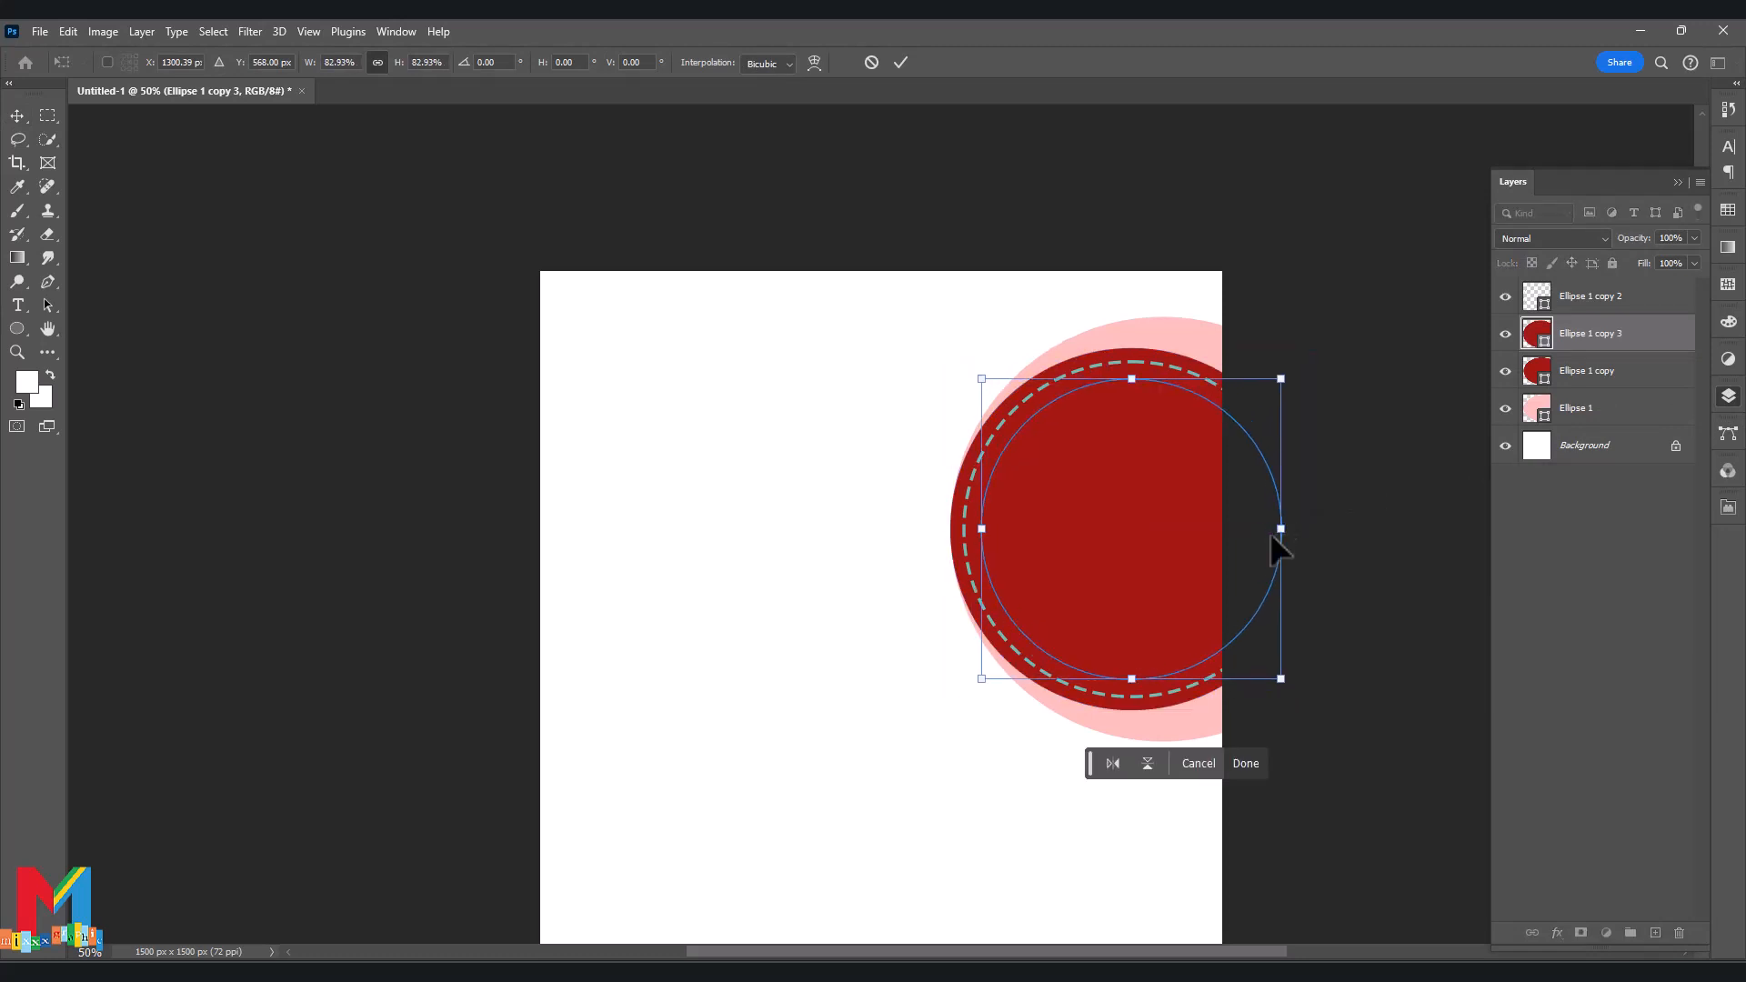
{"action": "double_click", "coordinate": [1537, 336]}
{"action": "left_click", "coordinate": [1183, 293]}
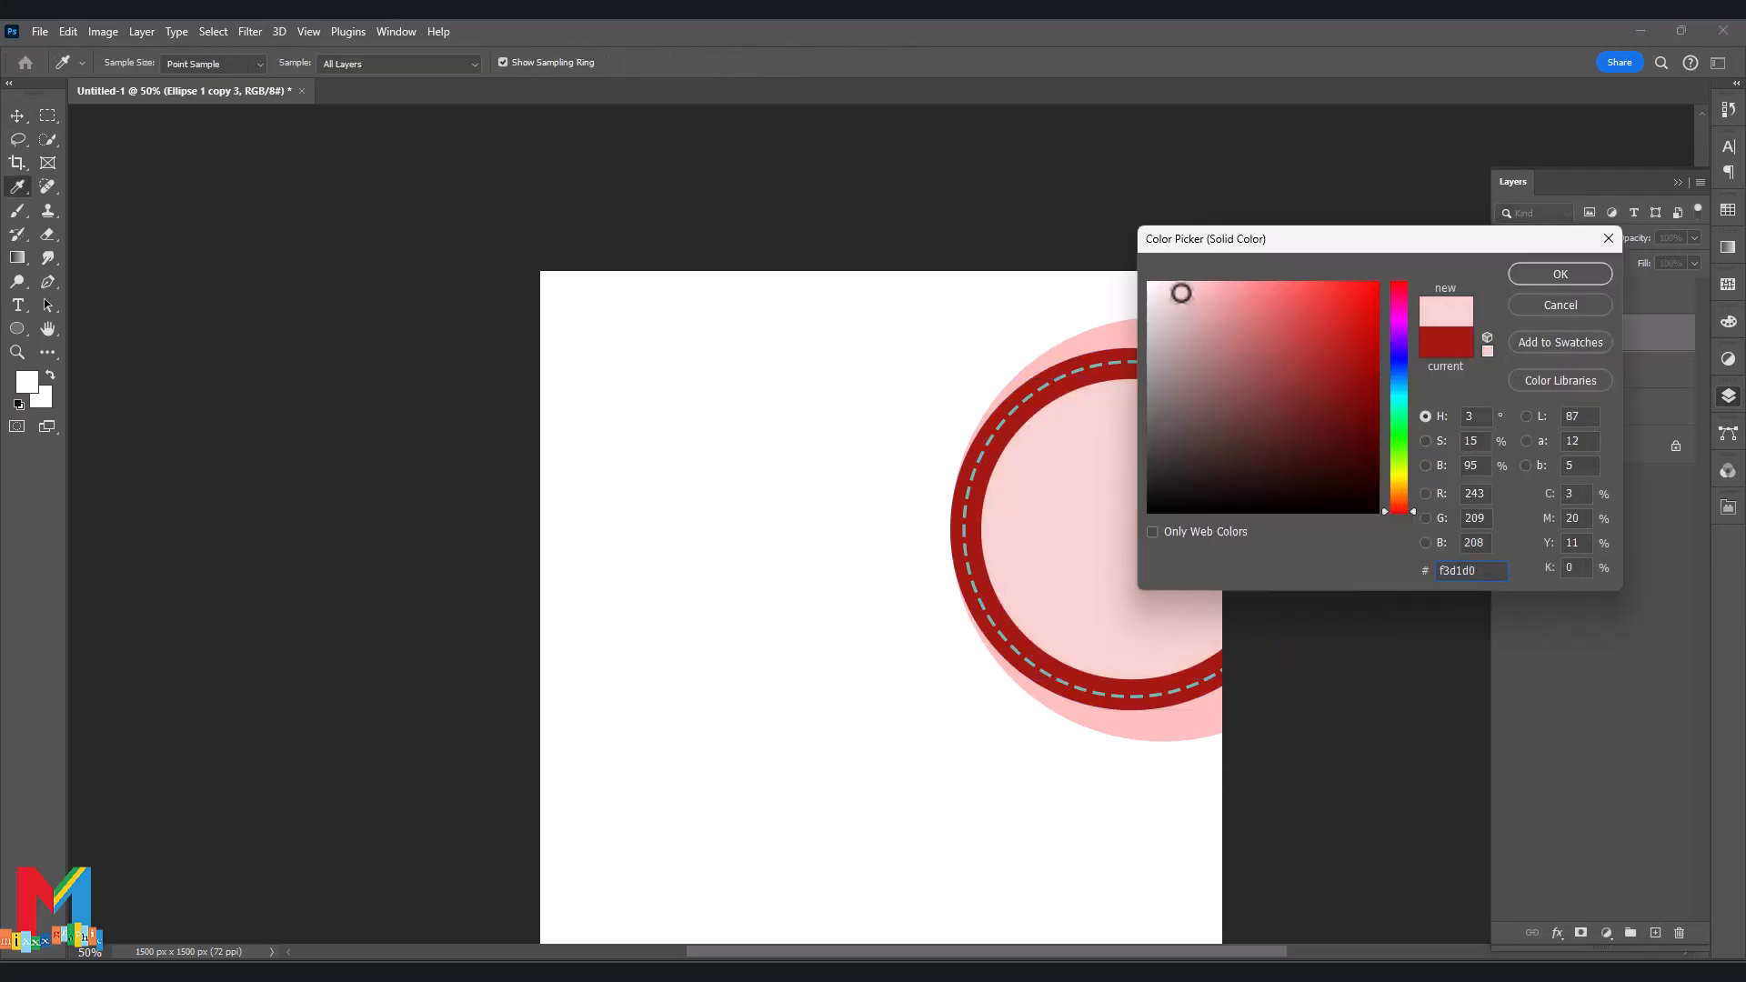
{"action": "left_click", "coordinate": [1399, 421]}
{"action": "left_click", "coordinate": [1561, 273]}
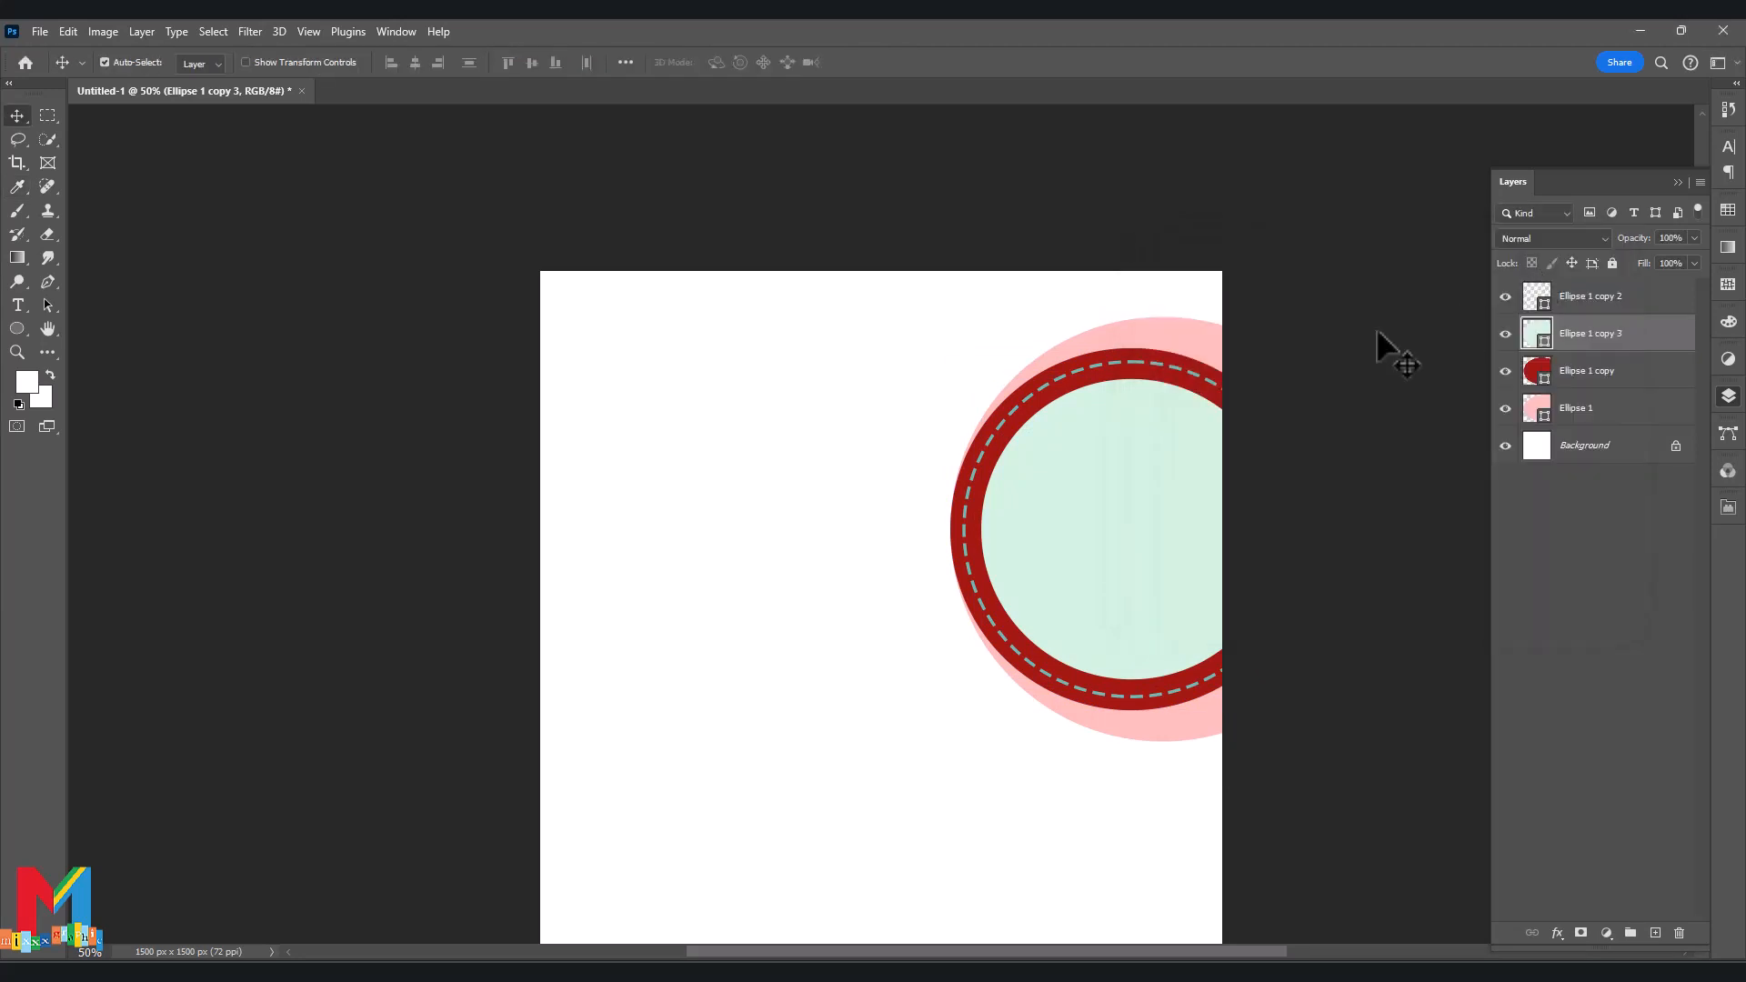
{"action": "scroll", "coordinate": [1182, 727], "scroll_direction": "down", "scroll_amount": 1}
Scale all the circle layers up together to about 108.78%.
{"action": "key", "text": "ctrl+alt+a"}
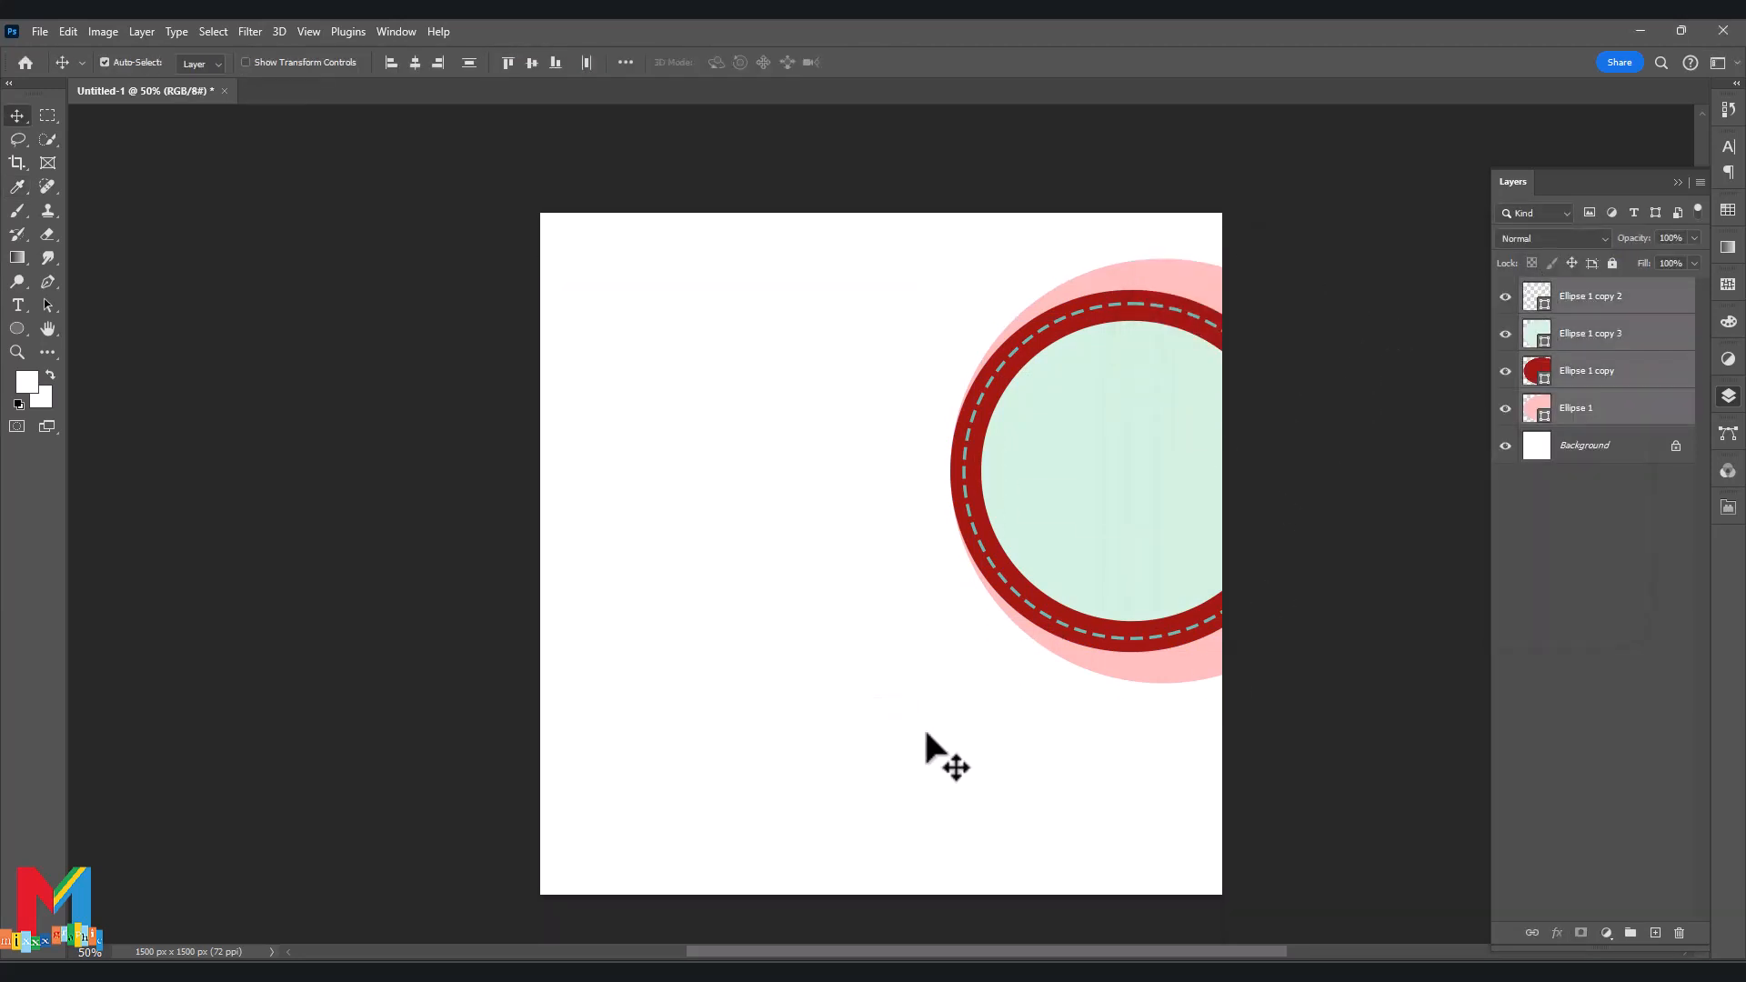
{"action": "key", "text": "ctrl+t"}
{"action": "left_click_drag", "start_coordinate": [920, 484], "coordinate": [1046, 499]}
{"action": "left_click", "coordinate": [901, 61]}
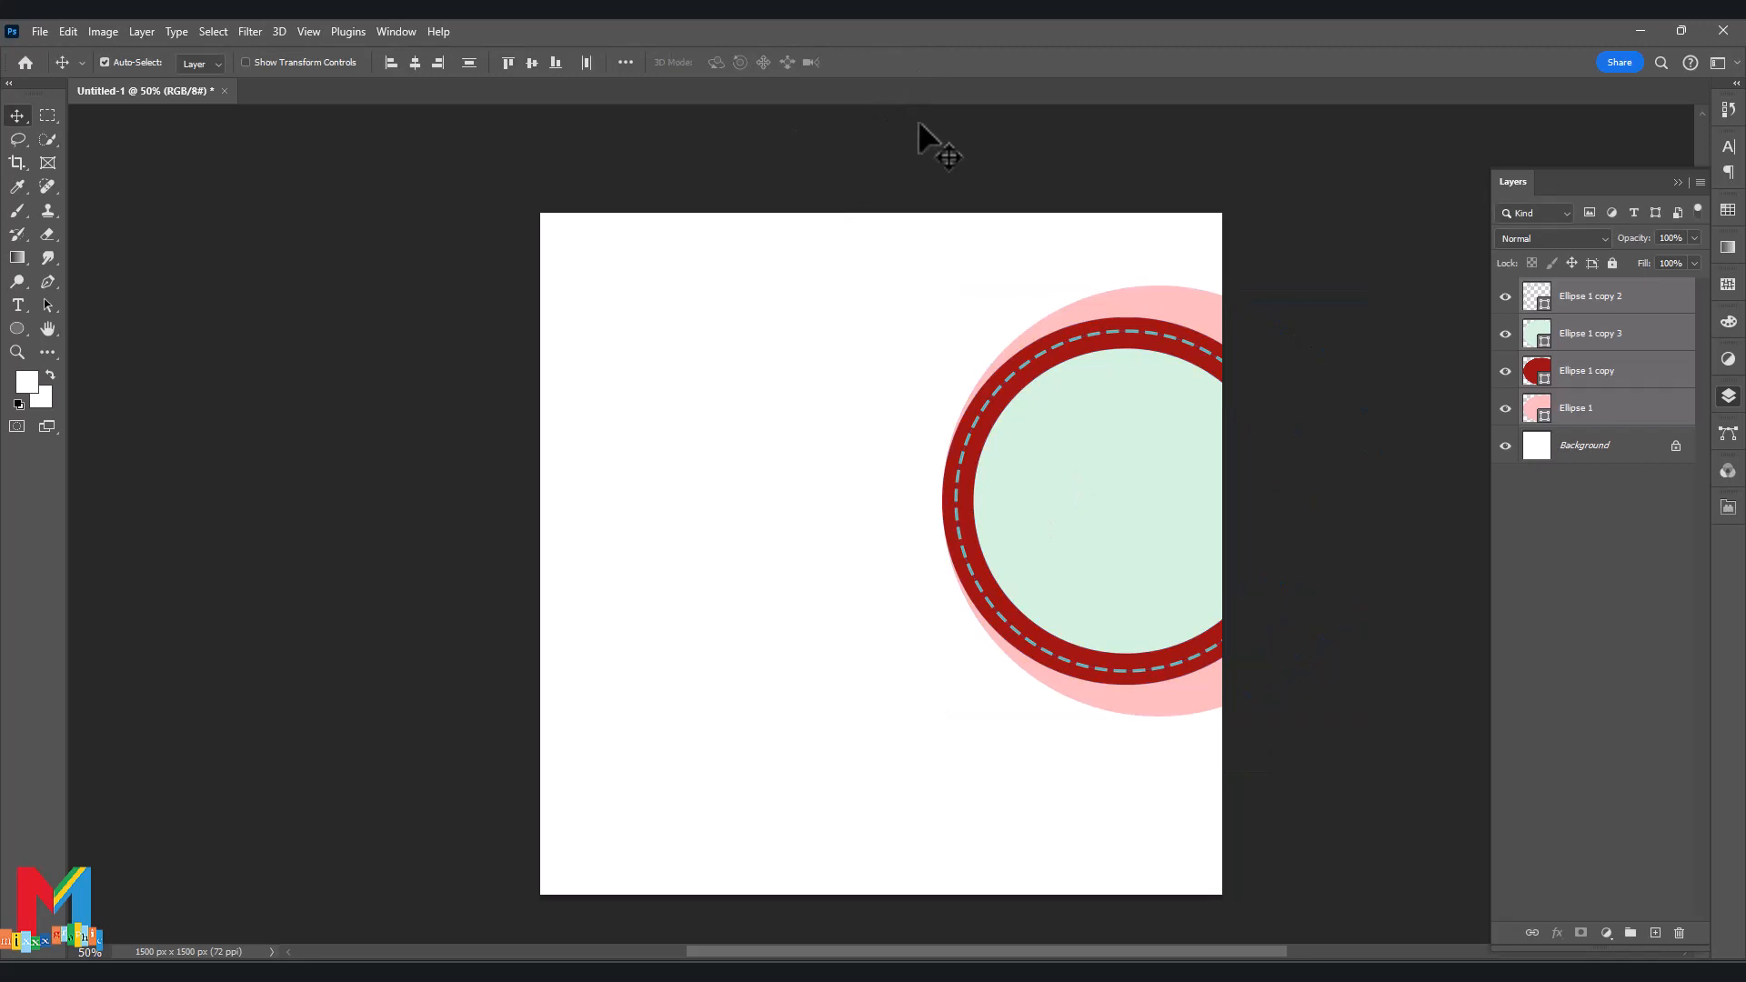
Lock Ellipse 1 and scale the other three circles up to about 104.70%.
{"action": "left_click", "coordinate": [1587, 447]}
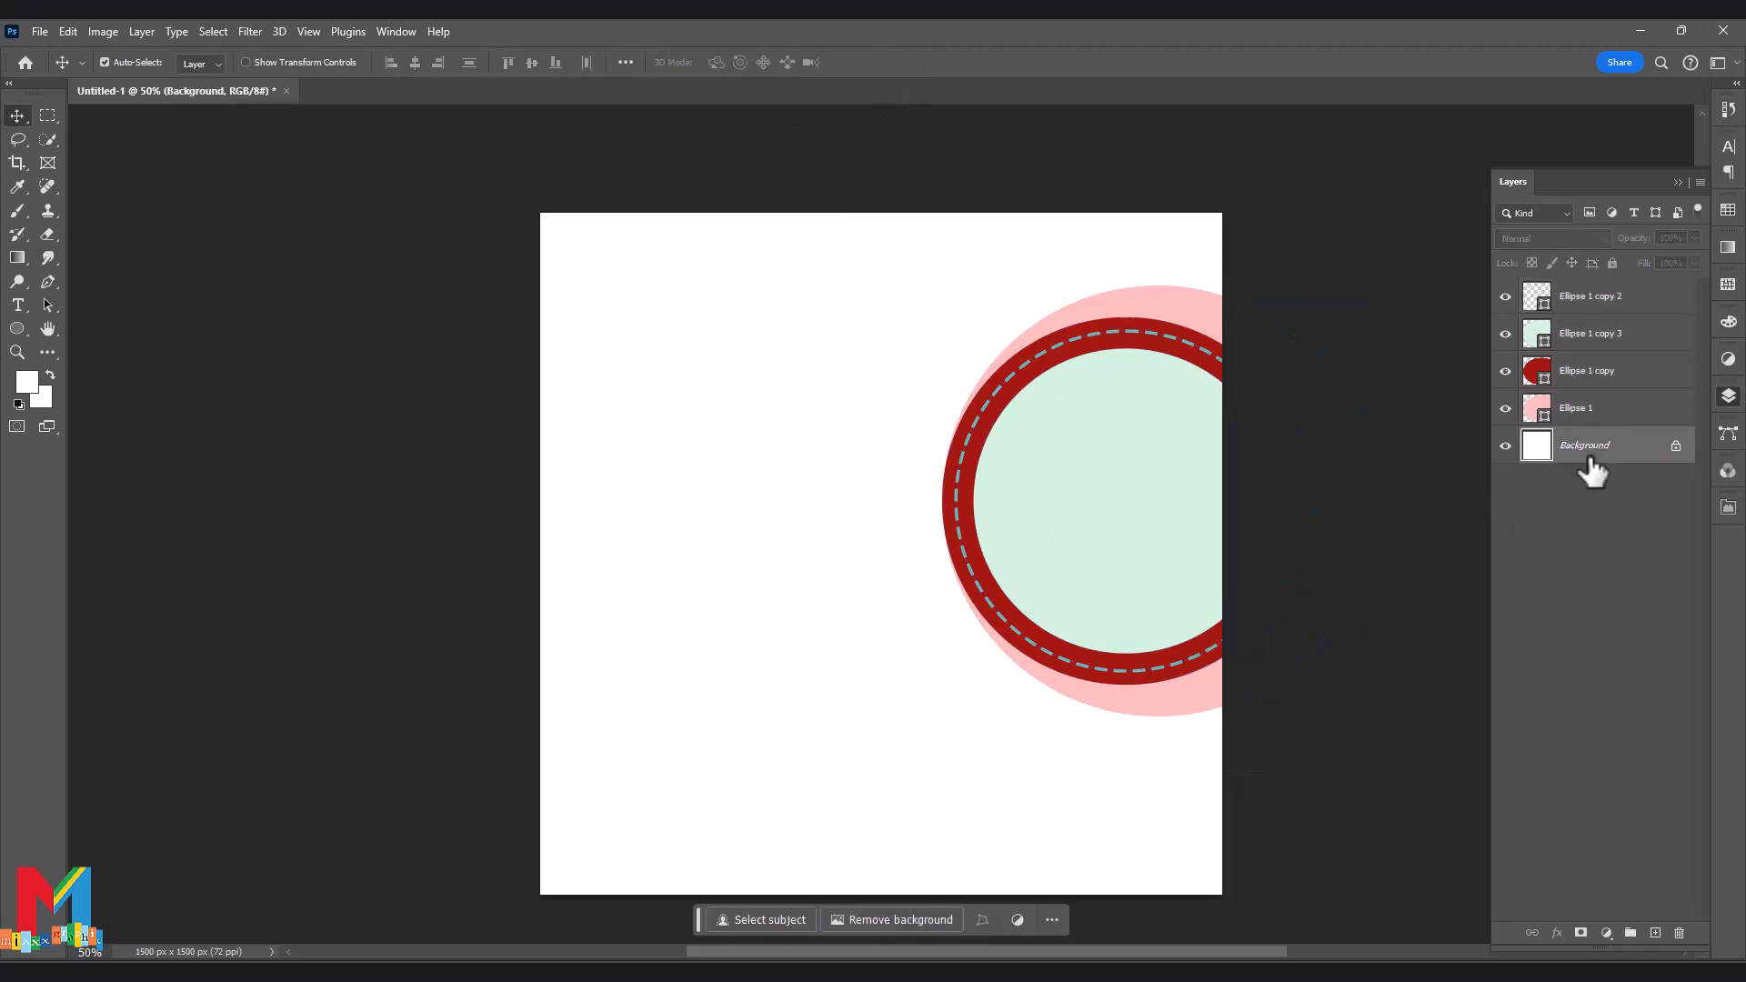
{"action": "left_click", "coordinate": [1551, 590]}
{"action": "left_click", "coordinate": [1290, 586]}
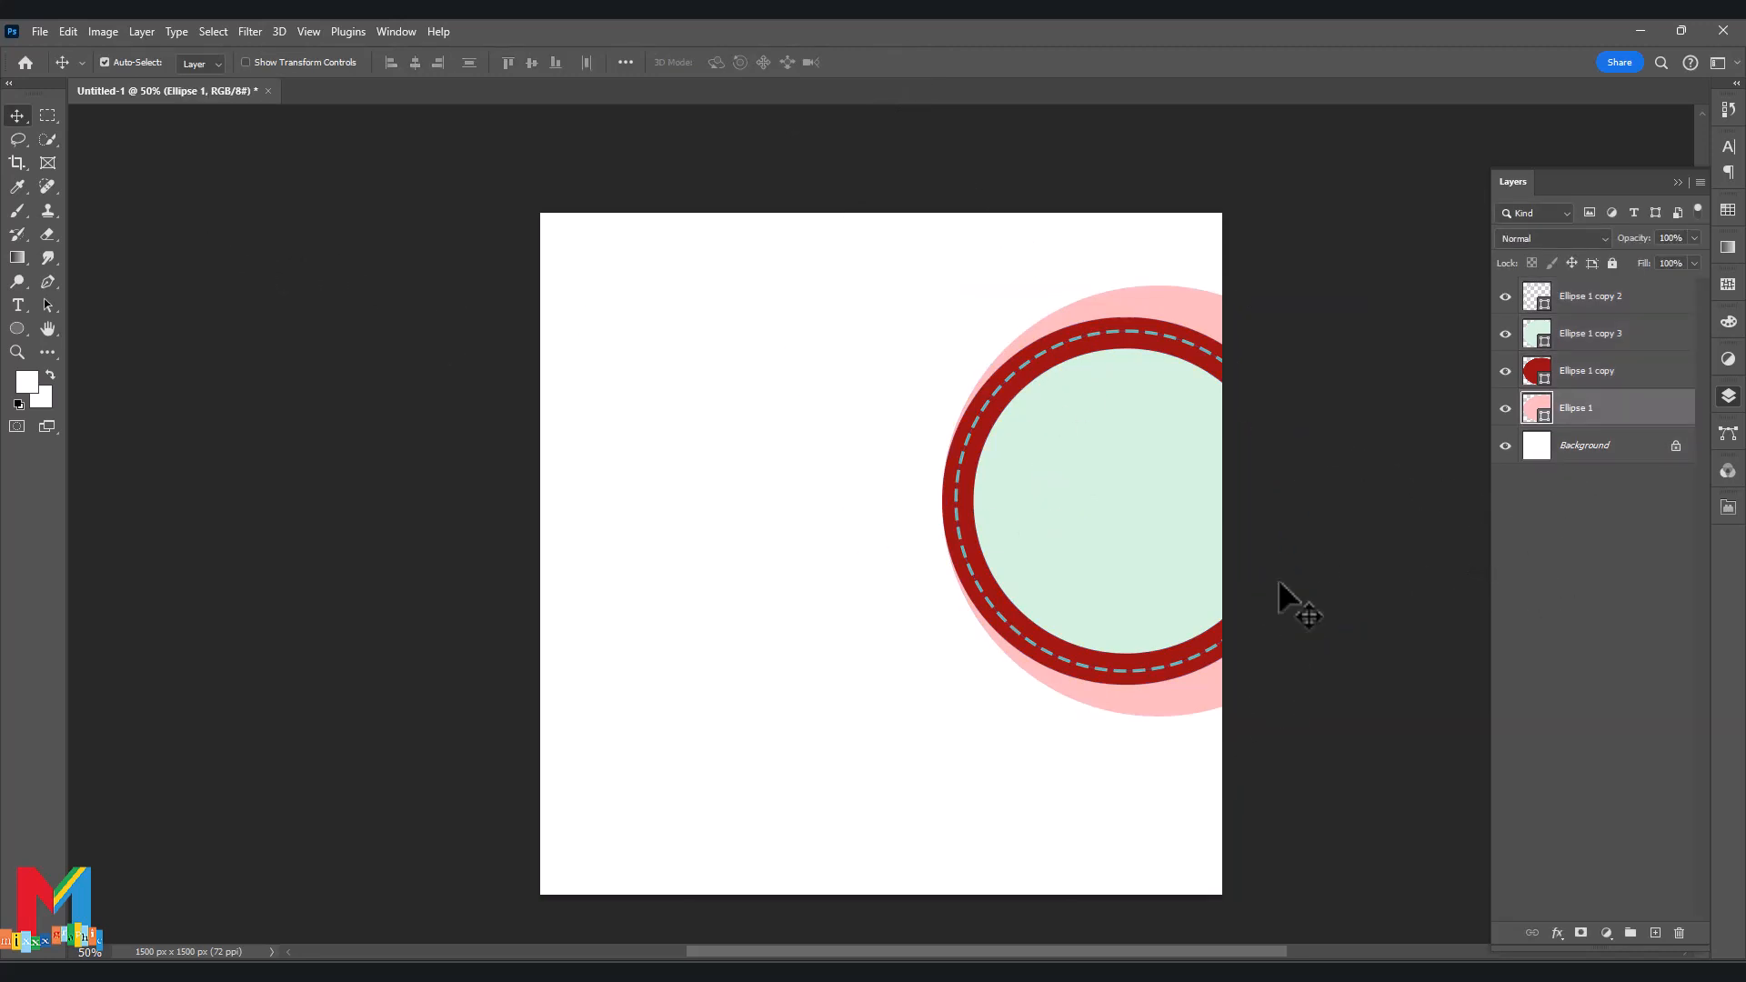
{"action": "left_click", "coordinate": [1613, 263]}
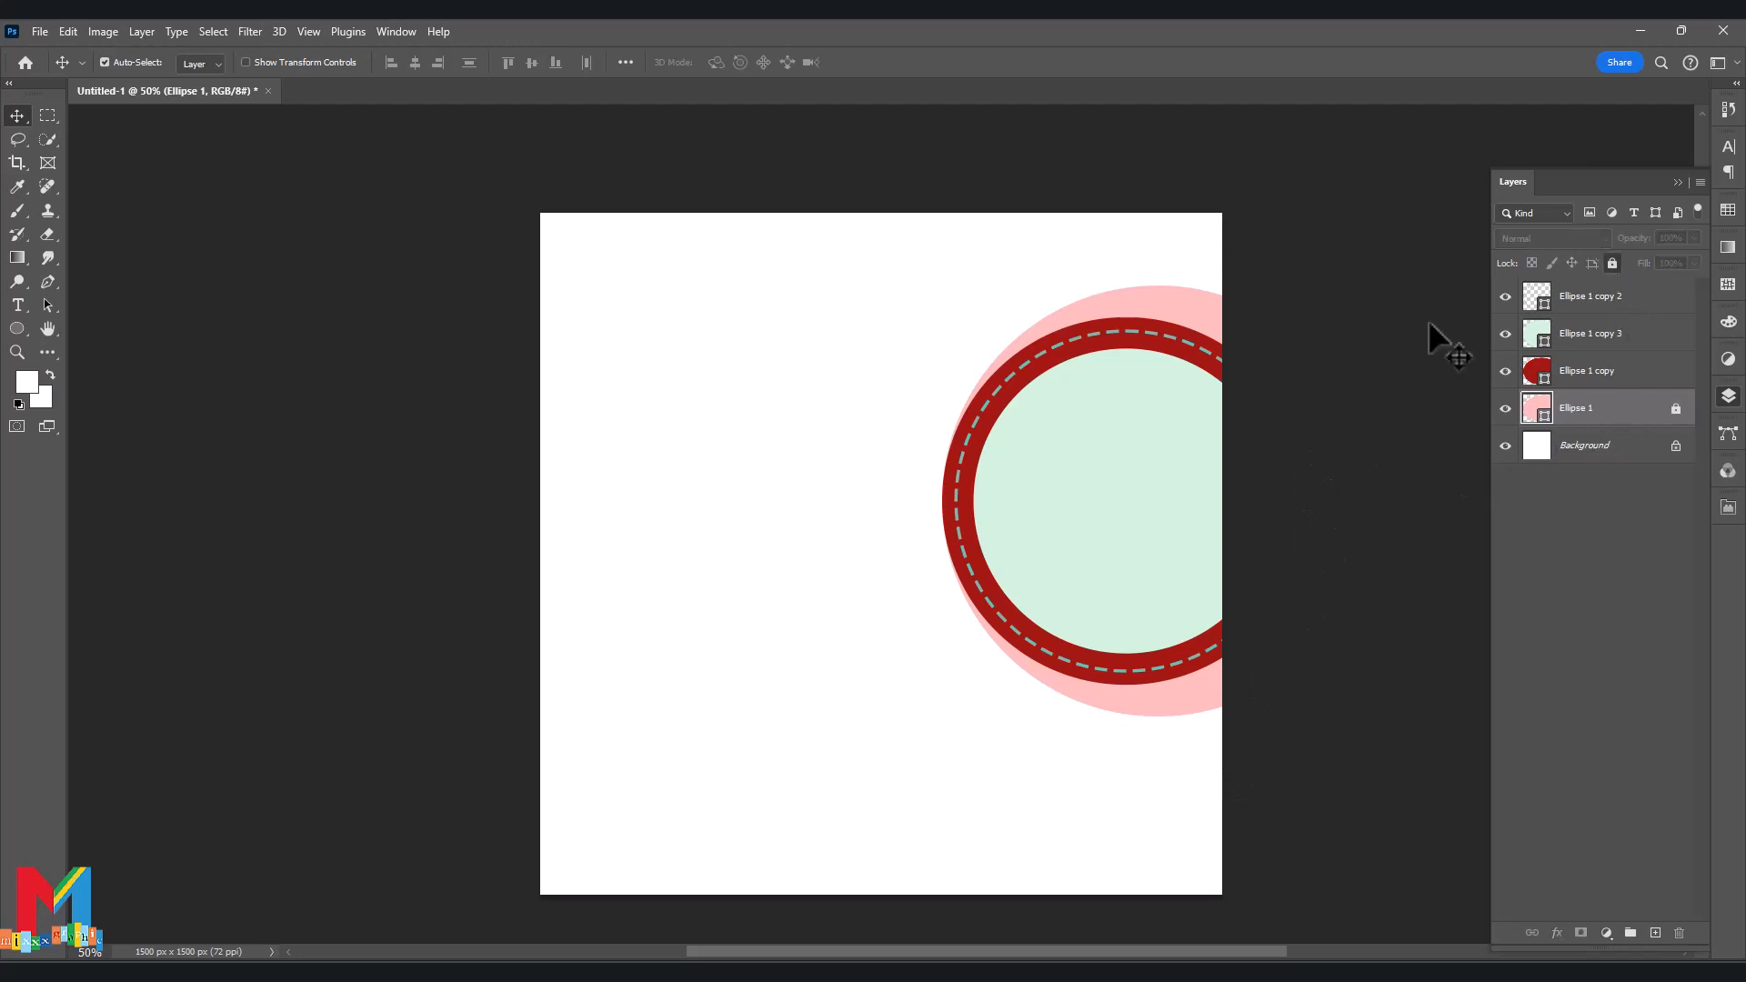
{"action": "left_click_drag", "start_coordinate": [1376, 340], "coordinate": [1132, 650]}
{"action": "key", "text": "ctrl+t"}
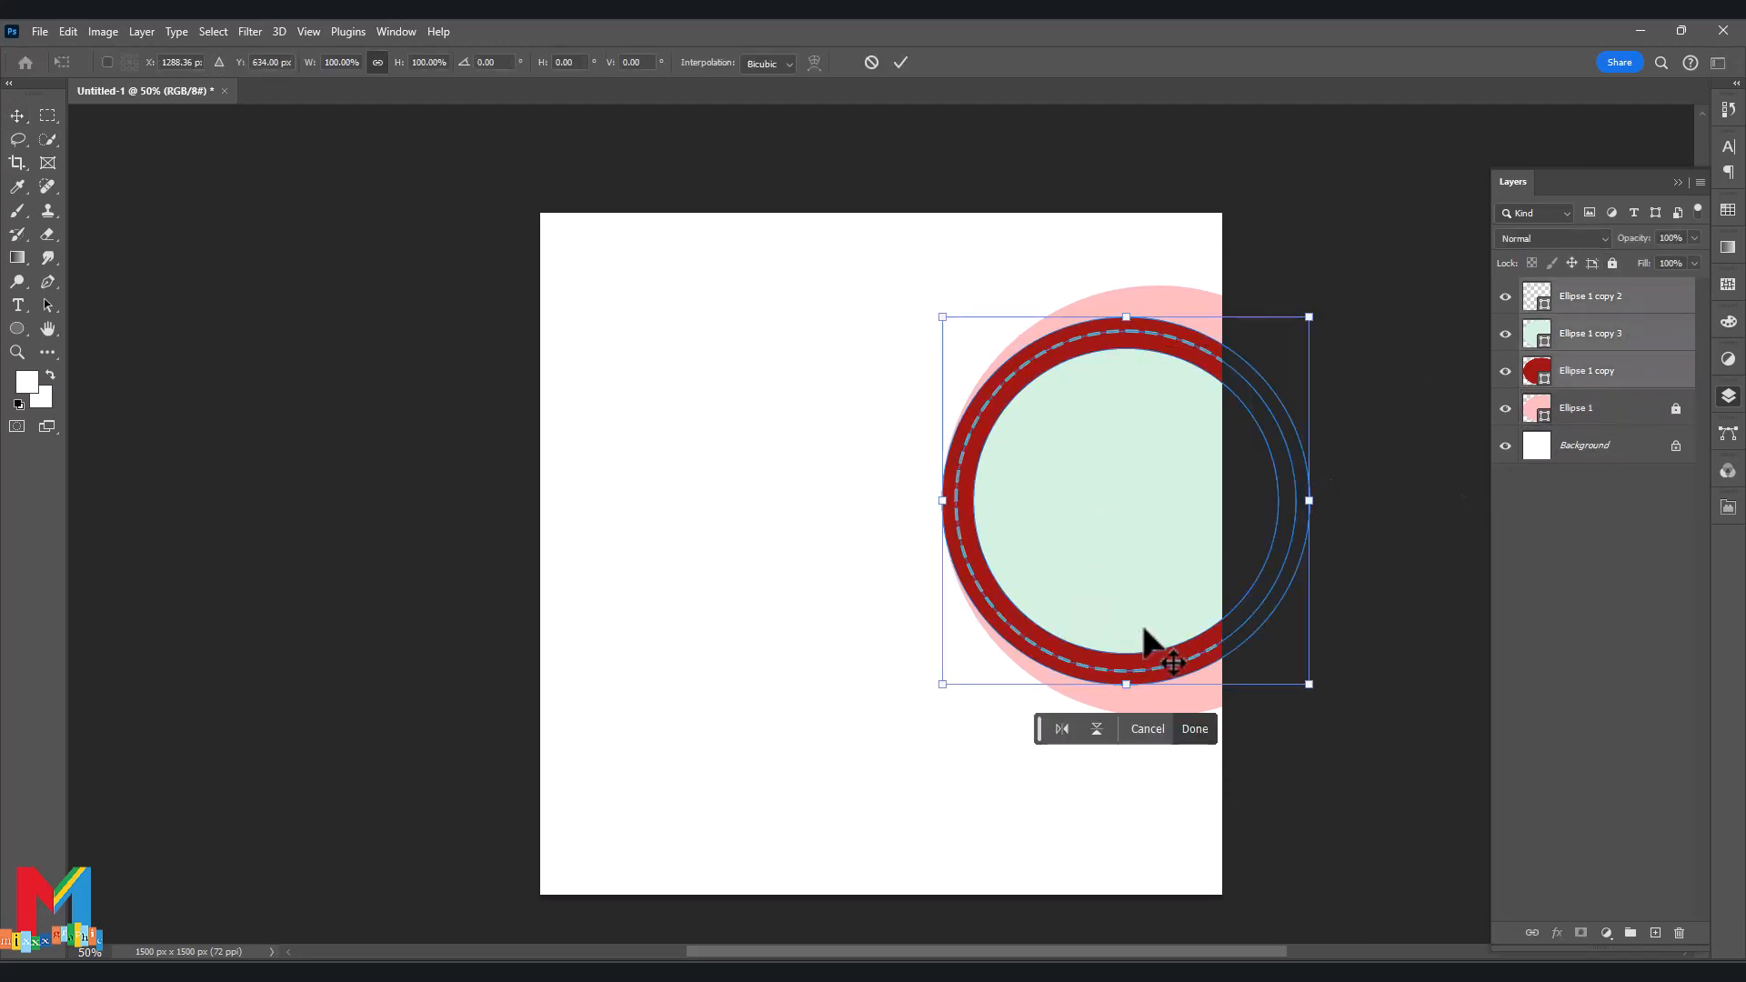
{"action": "left_click_drag", "start_coordinate": [1311, 501], "coordinate": [1325, 500]}
{"action": "left_click", "coordinate": [901, 62]}
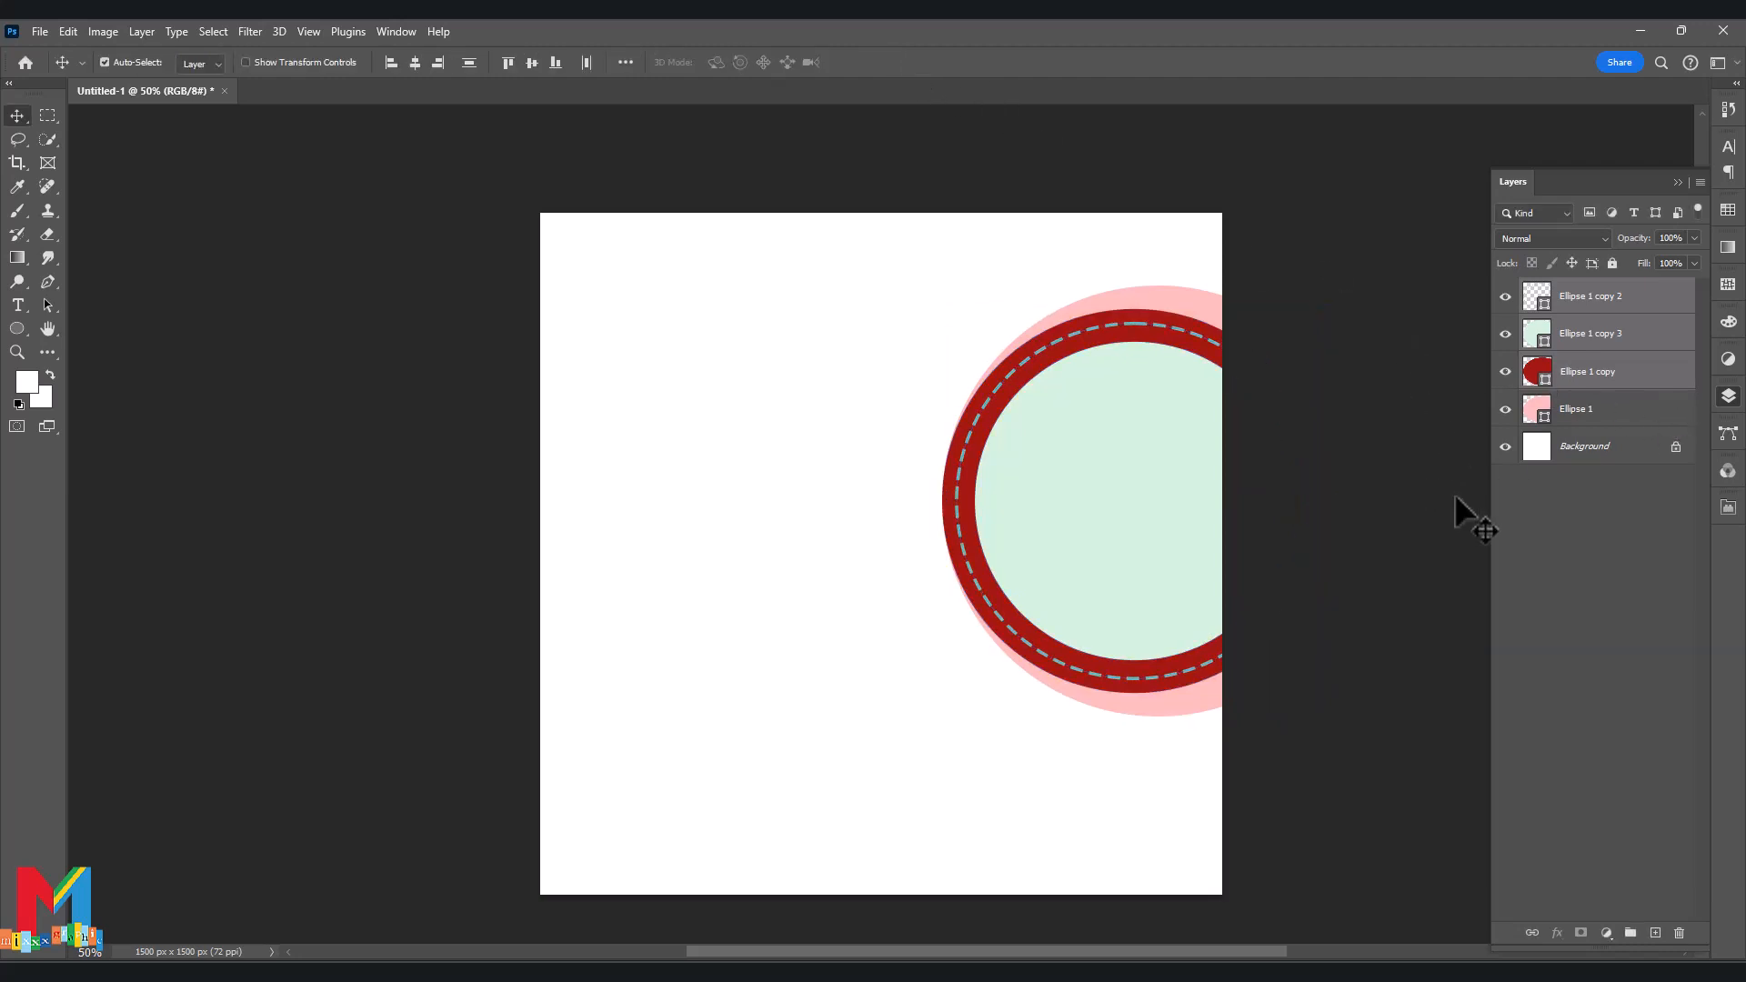
Deselect the layers and place a first Pen anchor above the ring.
{"action": "left_click", "coordinate": [1533, 531]}
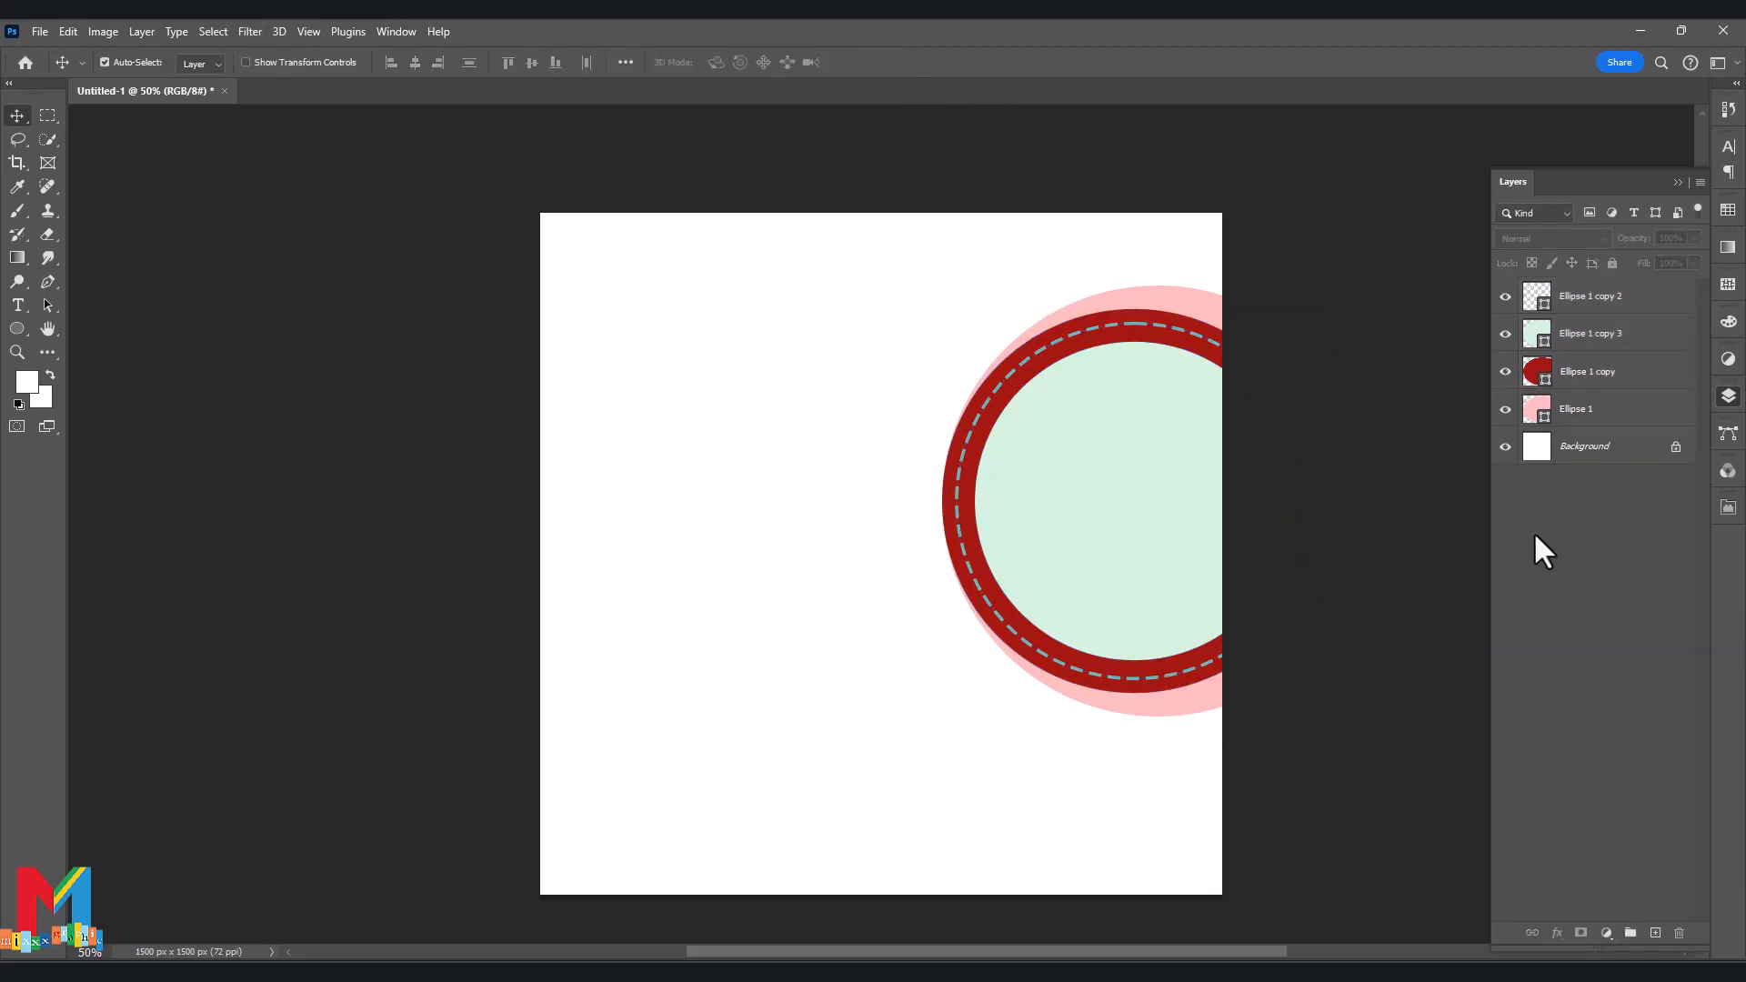
{"action": "left_click", "coordinate": [48, 281]}
{"action": "left_click", "coordinate": [1030, 327]}
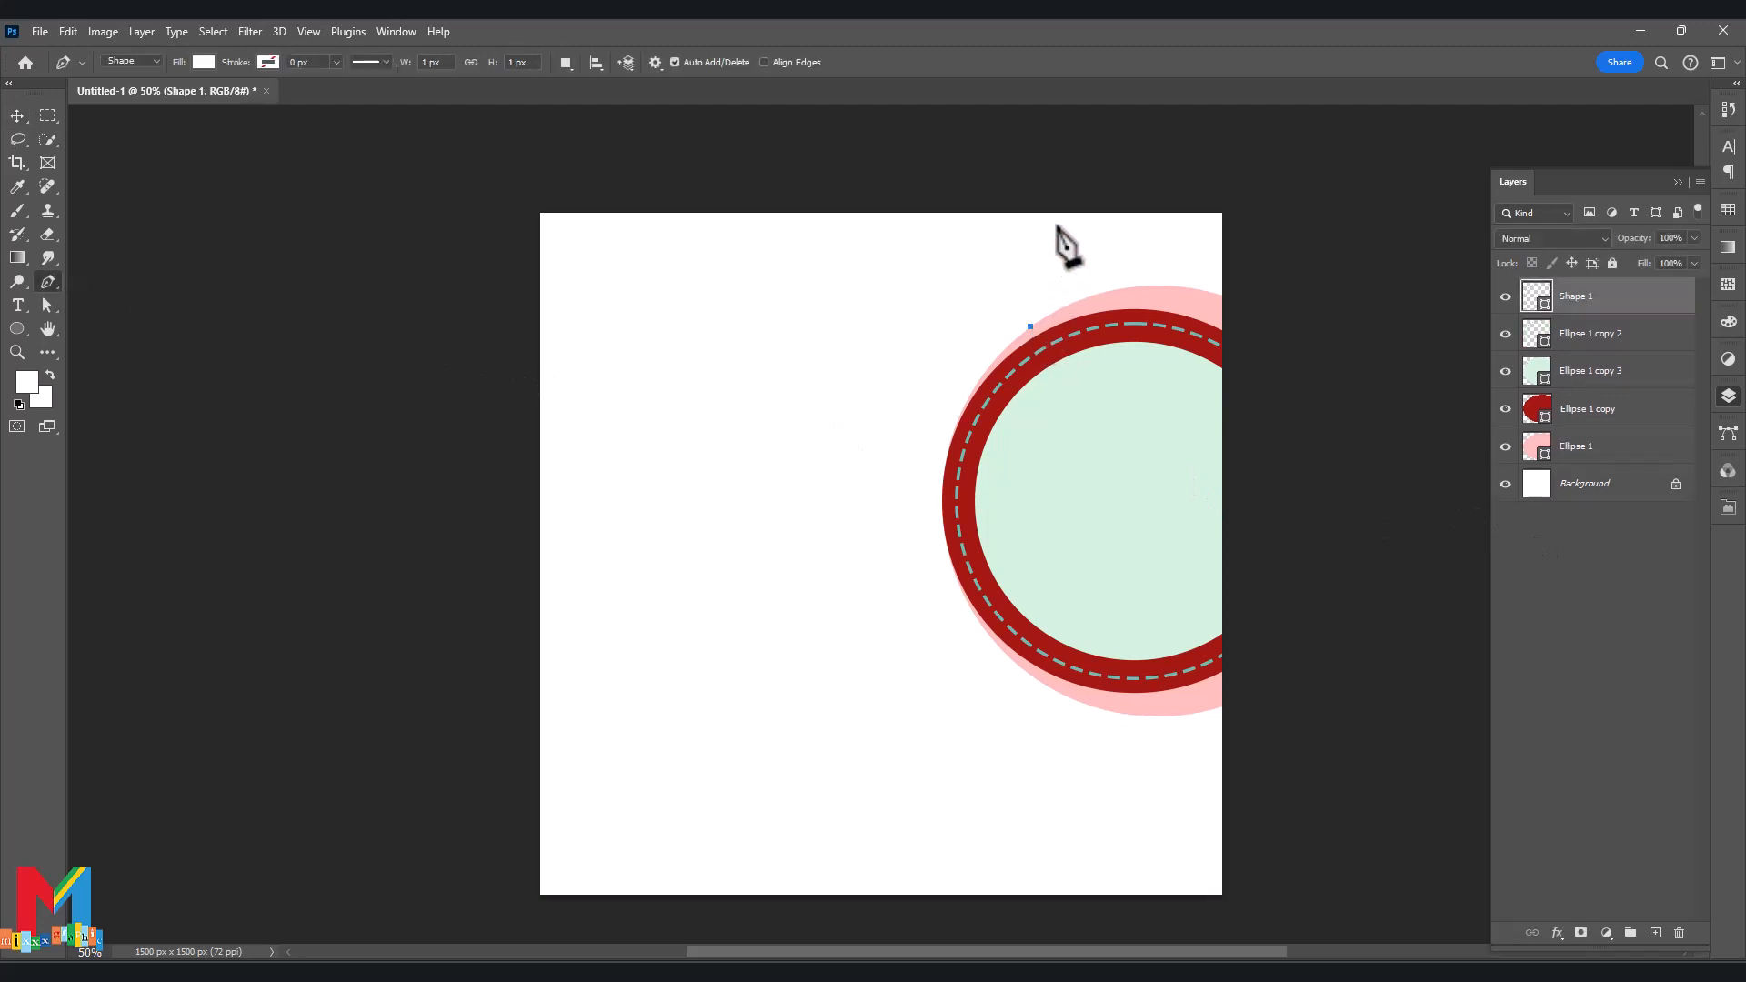
Draw a closed path from the top edge down around the ring's top.
{"action": "left_click_drag", "start_coordinate": [1044, 208], "coordinate": [1002, 470]}
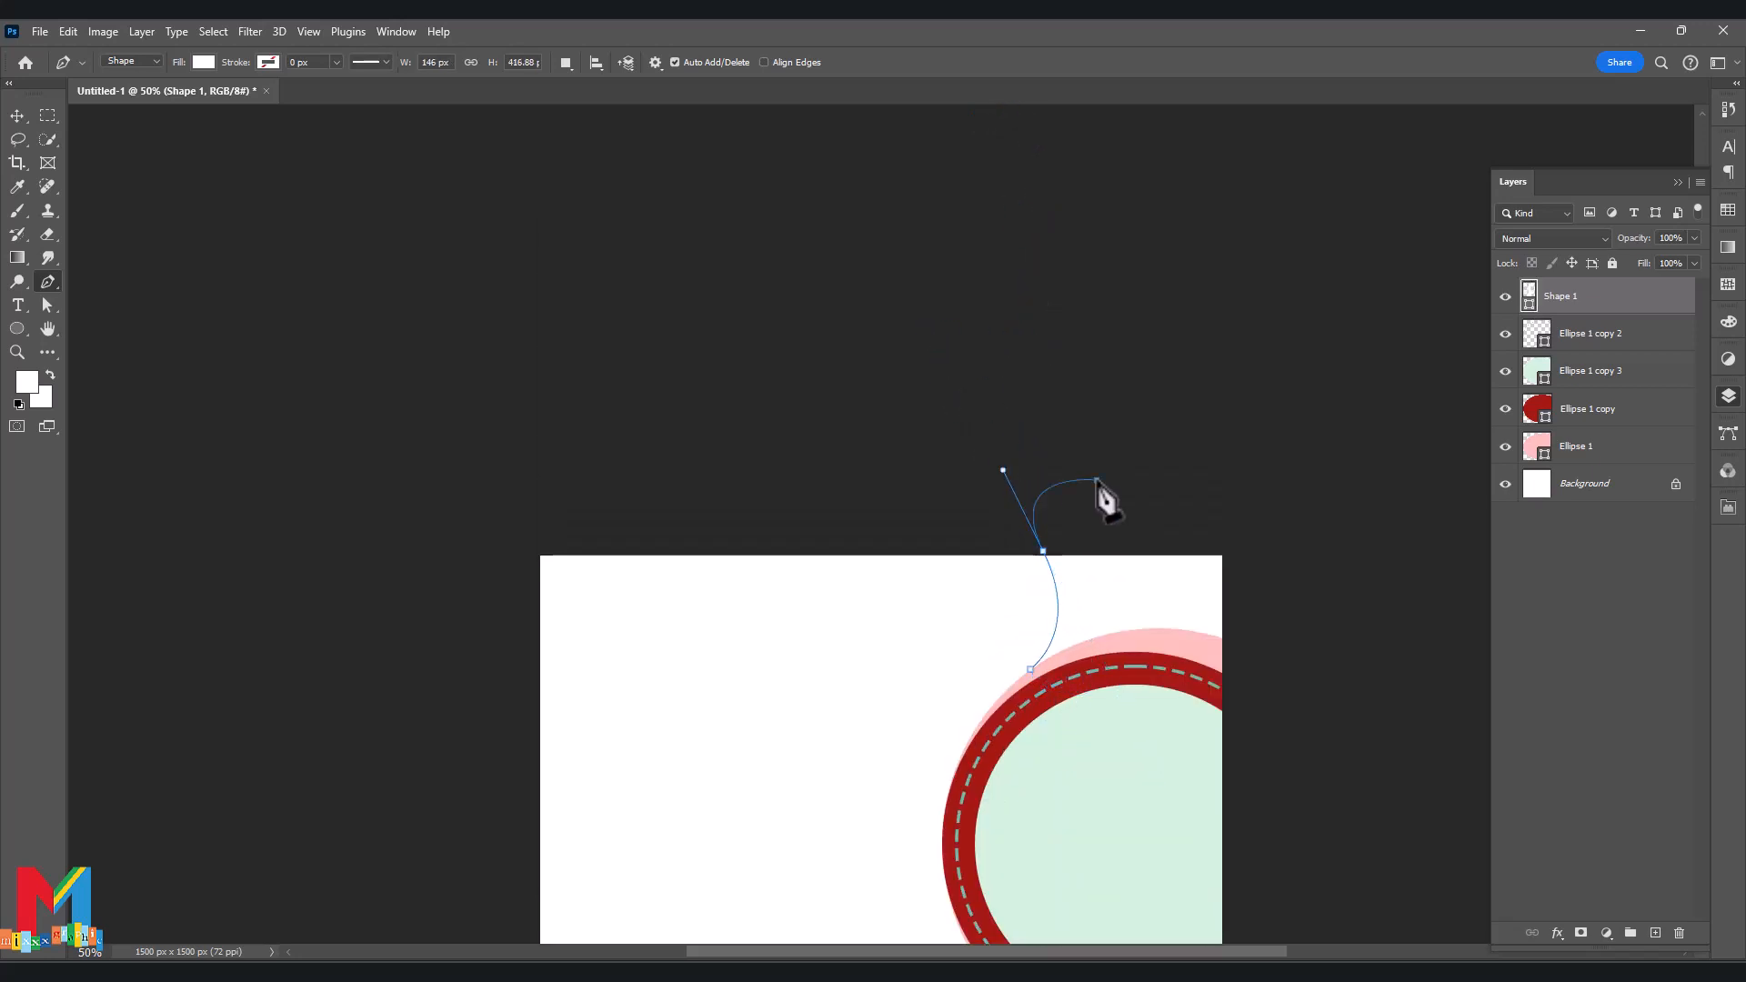
{"action": "left_click", "coordinate": [1097, 480]}
{"action": "left_click", "coordinate": [1193, 498]}
{"action": "left_click", "coordinate": [1263, 535]}
{"action": "left_click", "coordinate": [1276, 591]}
{"action": "left_click", "coordinate": [1273, 656]}
{"action": "scroll", "coordinate": [1273, 650], "scroll_direction": "down", "scroll_amount": 1}
{"action": "left_click", "coordinate": [1232, 620]}
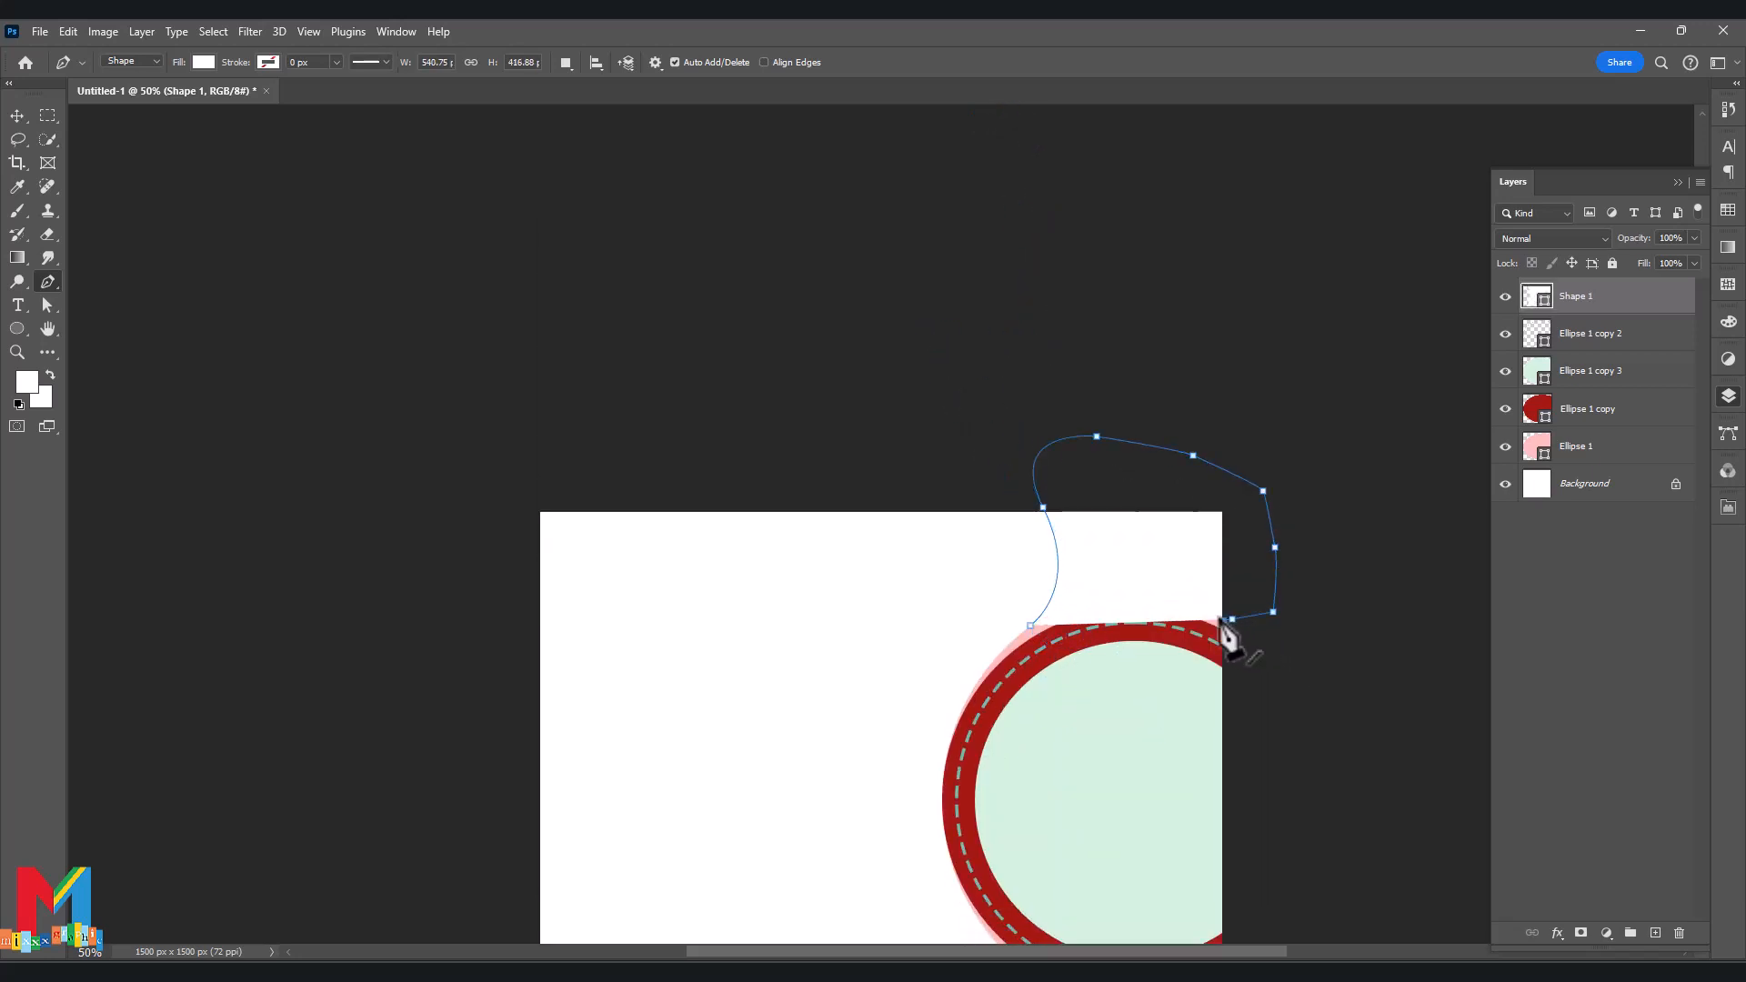
{"action": "left_click", "coordinate": [1197, 608]}
{"action": "left_click", "coordinate": [1180, 609]}
{"action": "left_click", "coordinate": [1141, 605]}
{"action": "left_click", "coordinate": [1116, 602]}
{"action": "left_click", "coordinate": [1097, 604]}
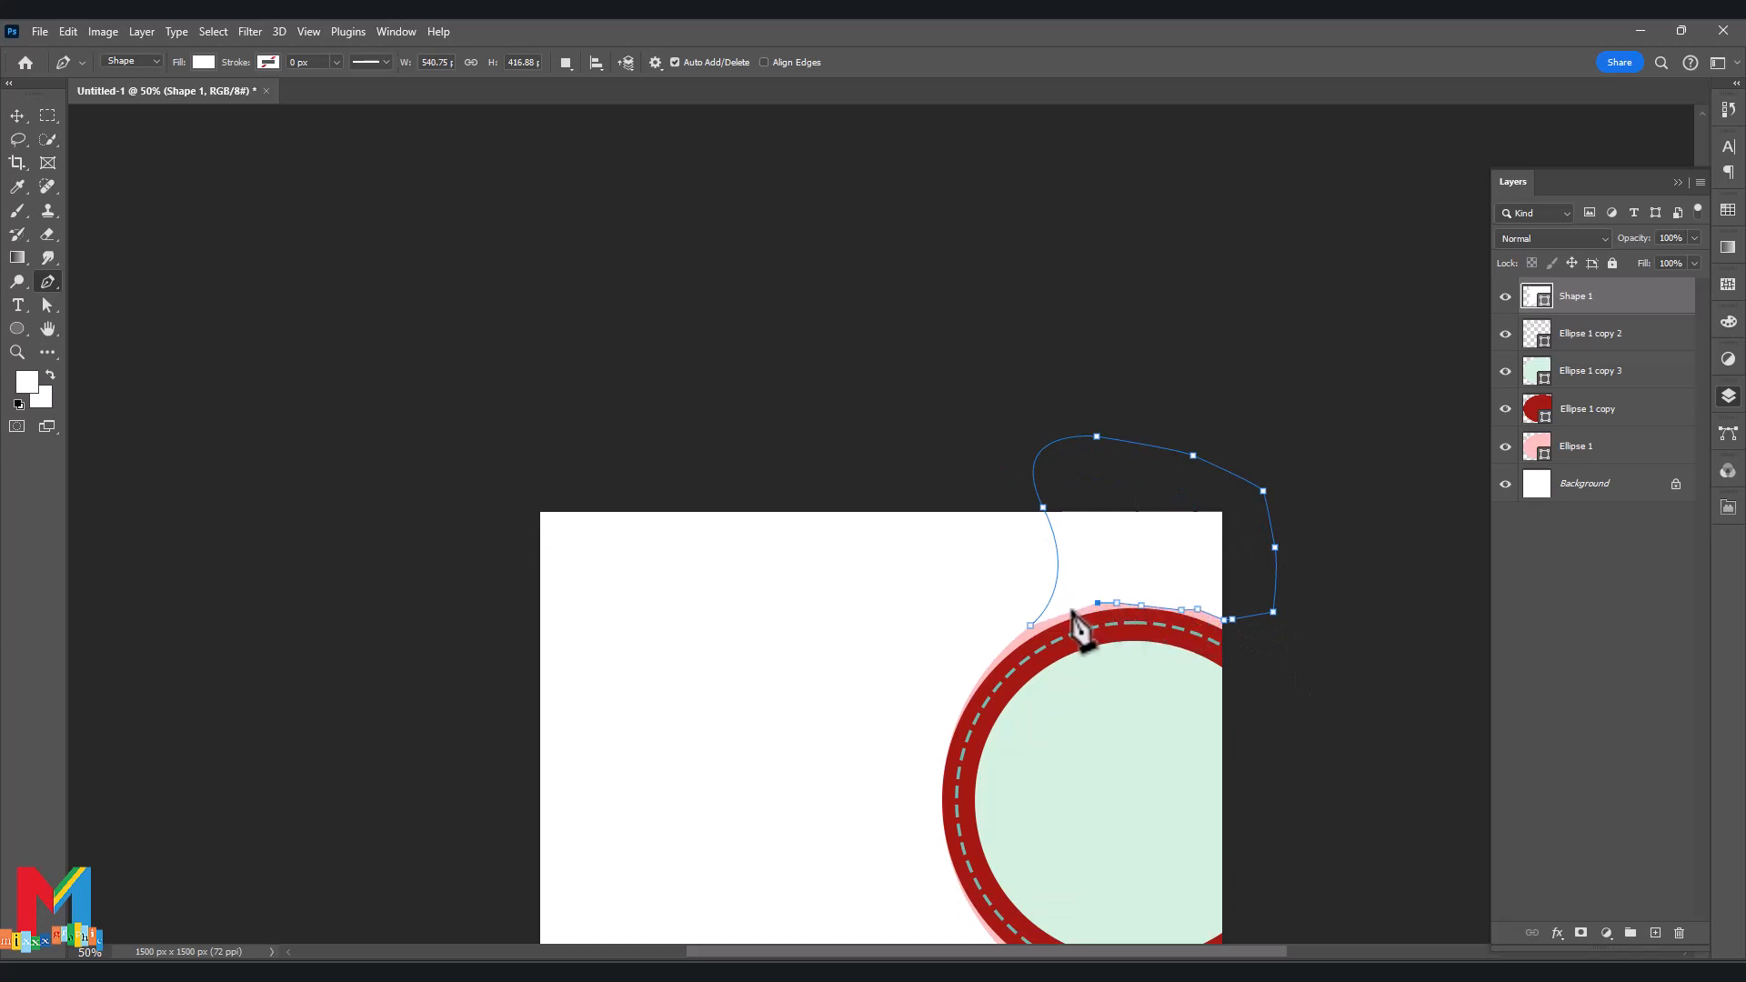
{"action": "left_click", "coordinate": [1071, 611]}
{"action": "left_click", "coordinate": [1062, 620]}
{"action": "left_click", "coordinate": [1030, 626]}
{"action": "scroll", "coordinate": [1055, 614], "scroll_direction": "down", "scroll_amount": 4}
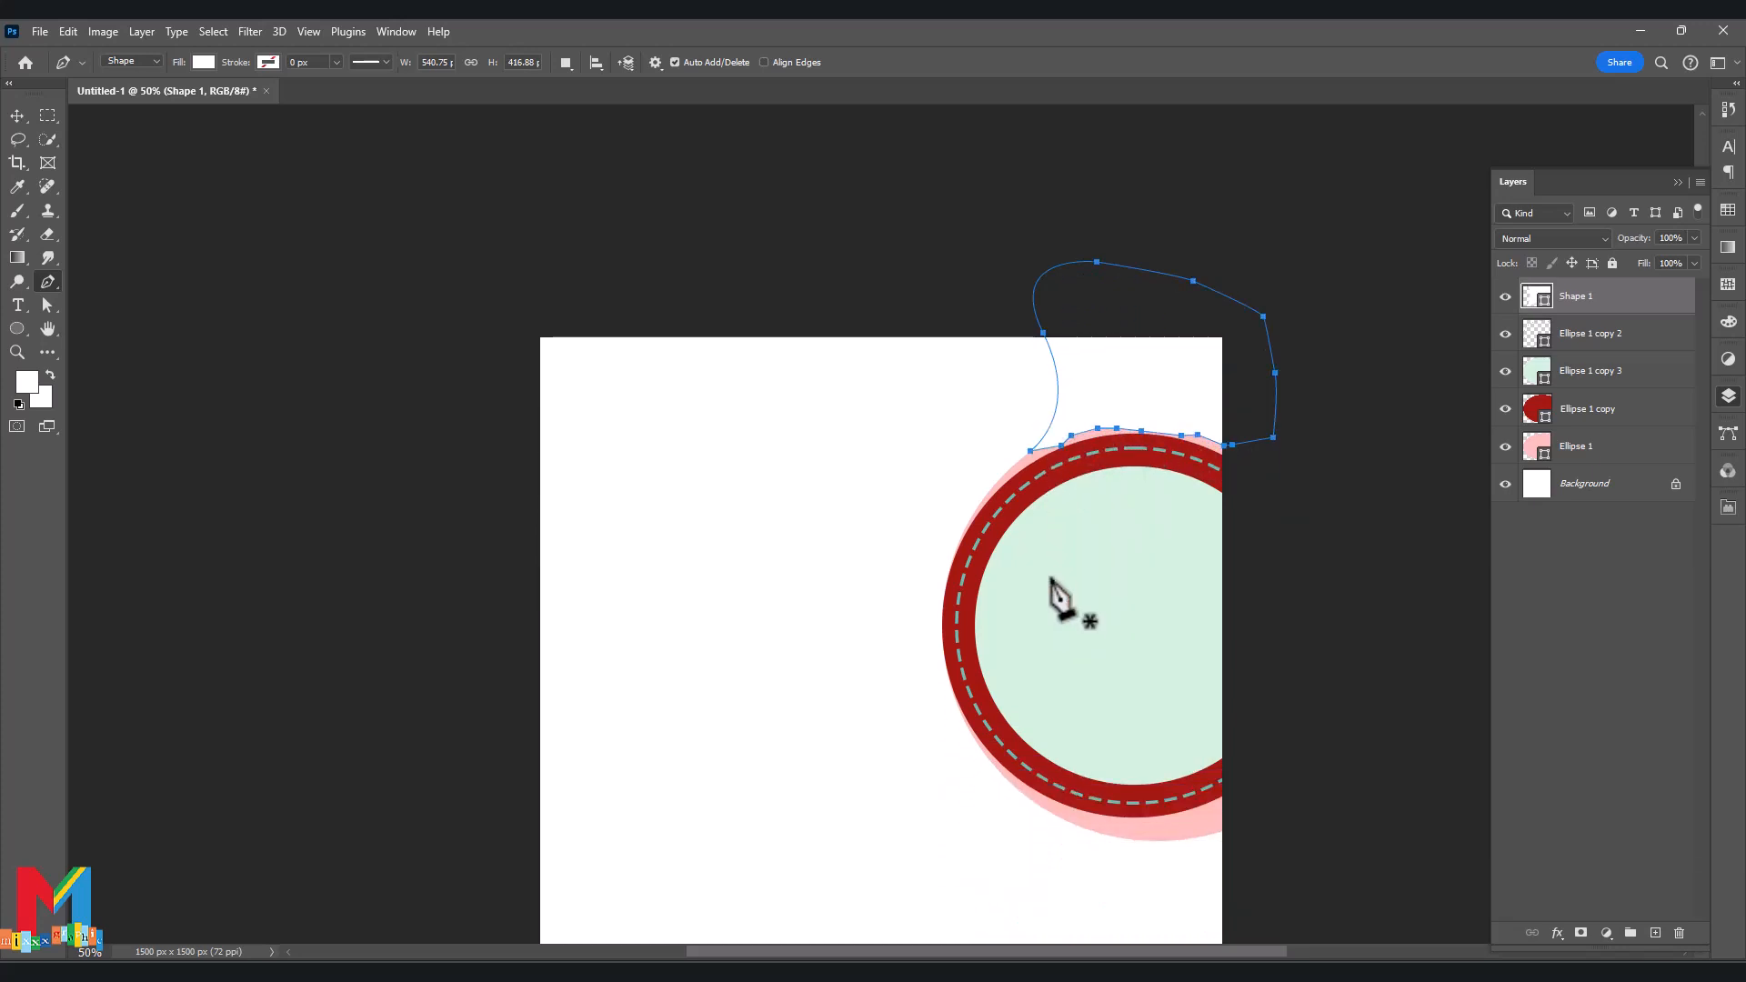
Fill the new shape with pink sampled from the back circle.
{"action": "double_click", "coordinate": [1537, 296]}
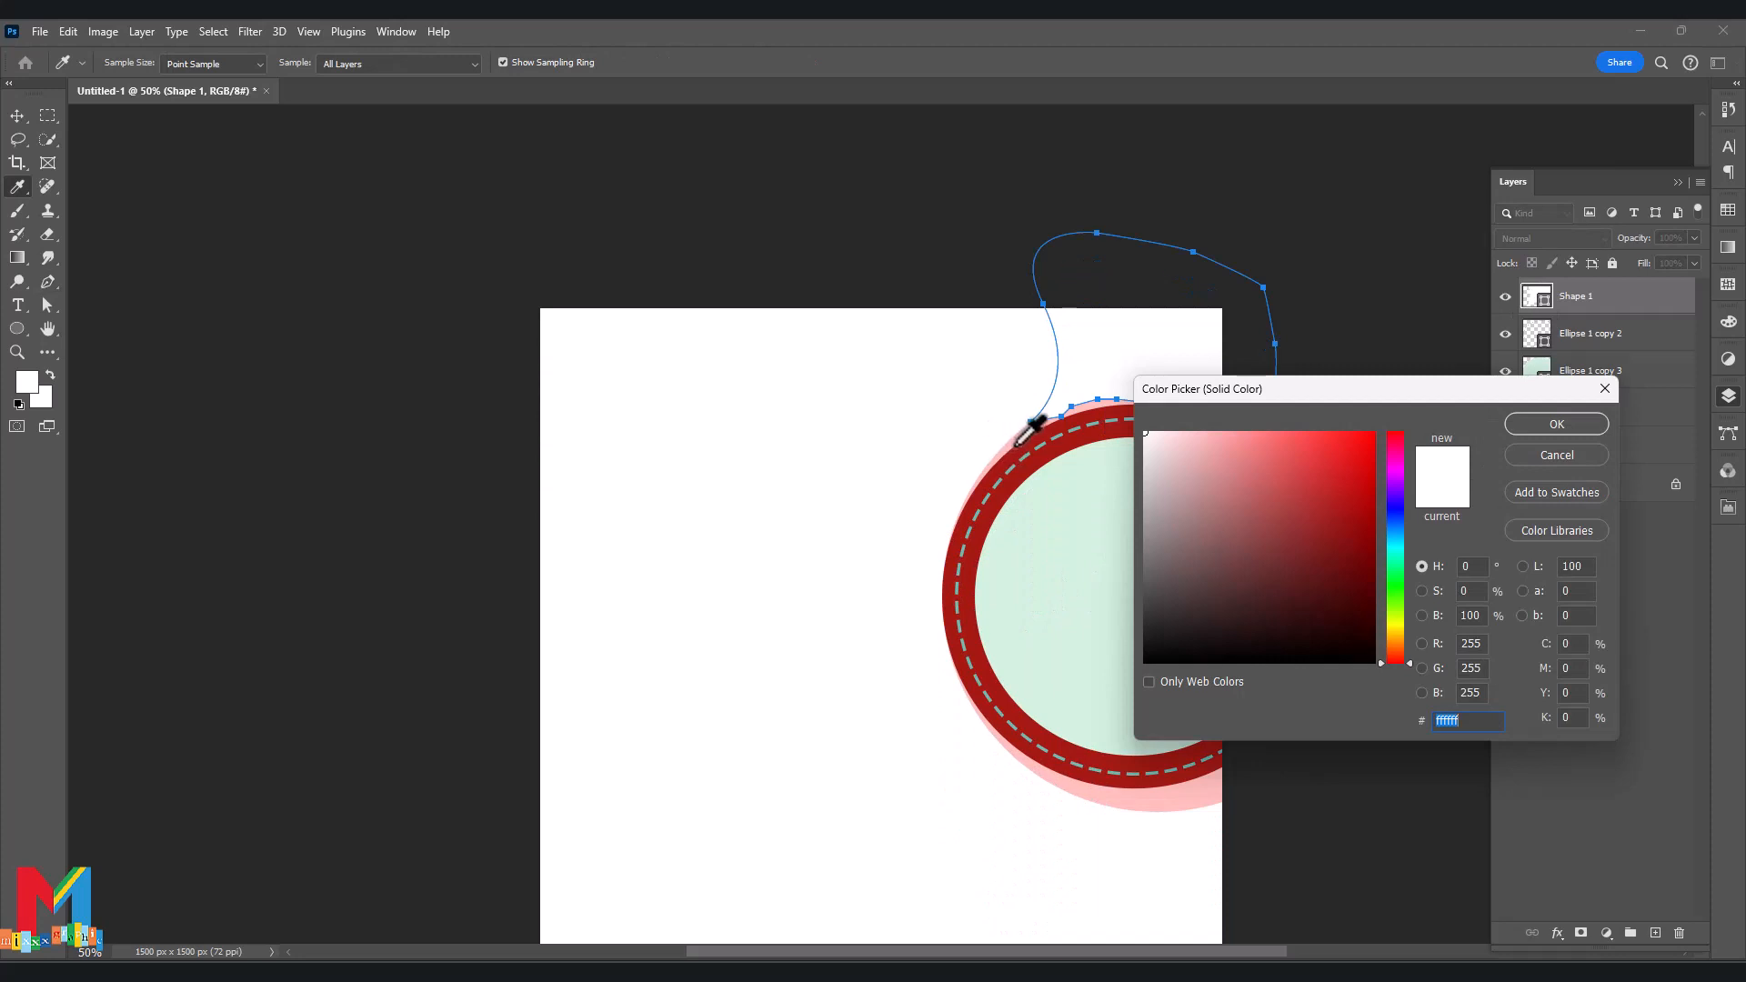
{"action": "left_click", "coordinate": [1019, 443]}
{"action": "left_click", "coordinate": [1552, 426]}
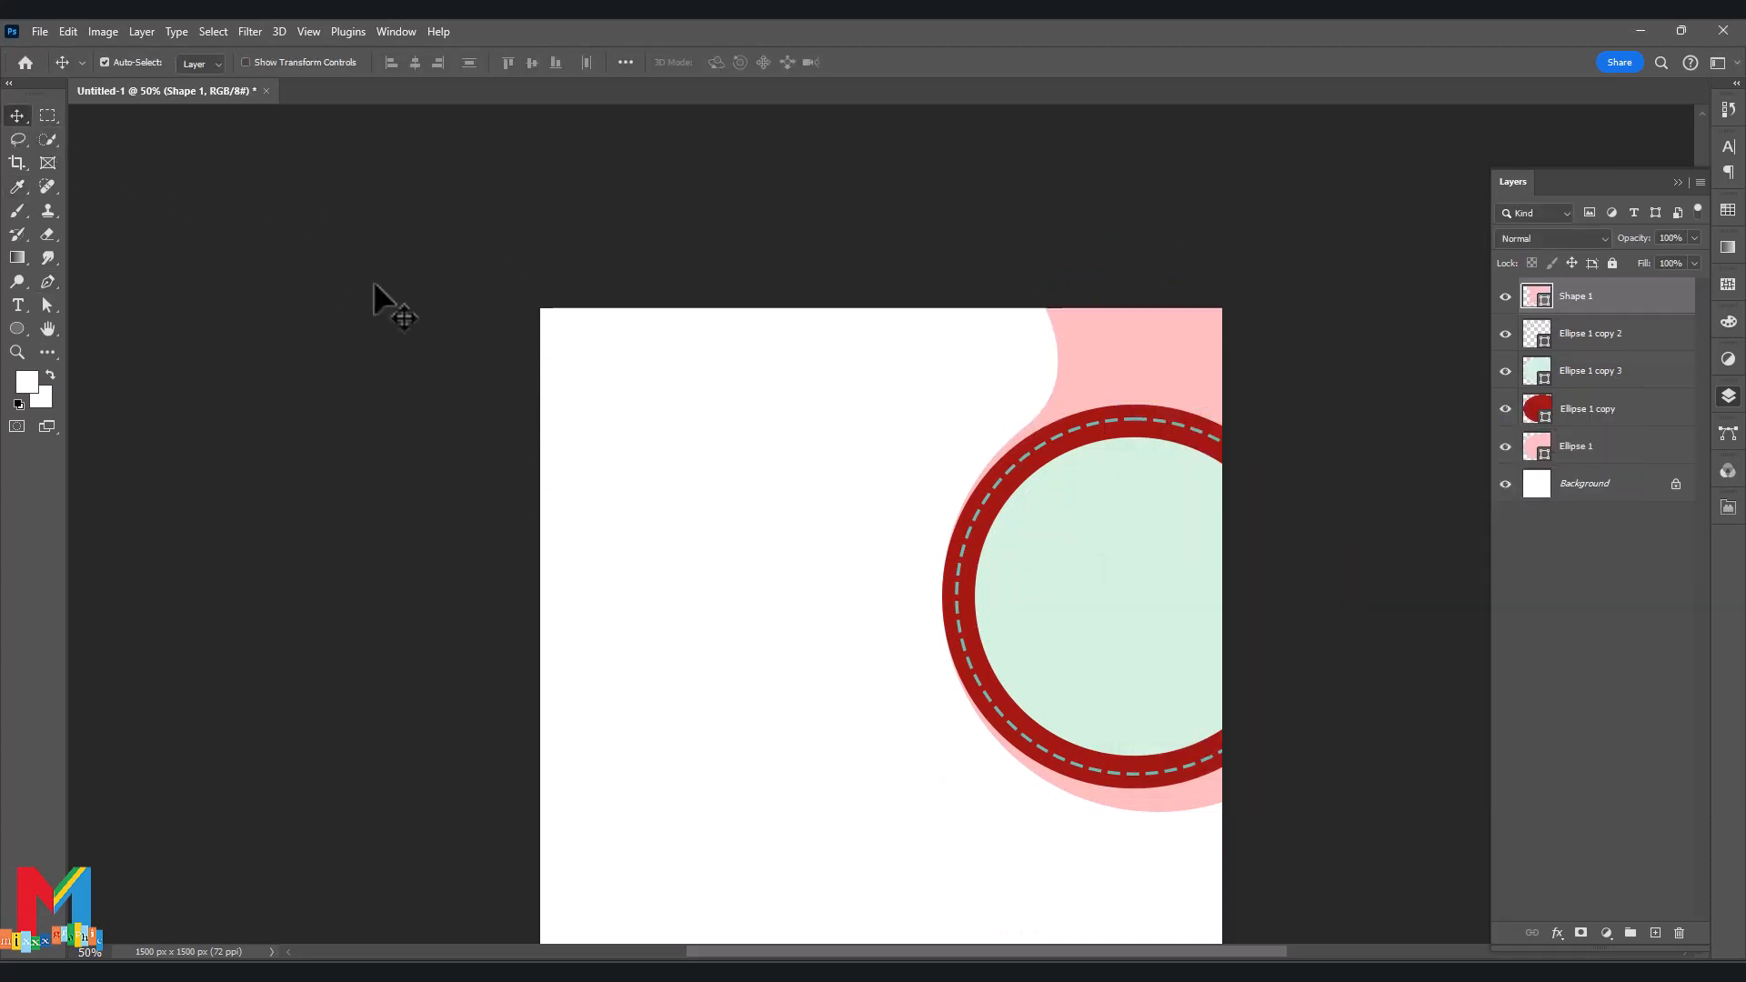
{"action": "scroll", "coordinate": [1053, 370], "scroll_direction": "down", "scroll_amount": 1}
Reshape the top-left anchor with Direct Selection to smooth the curve.
{"action": "key", "text": "a"}
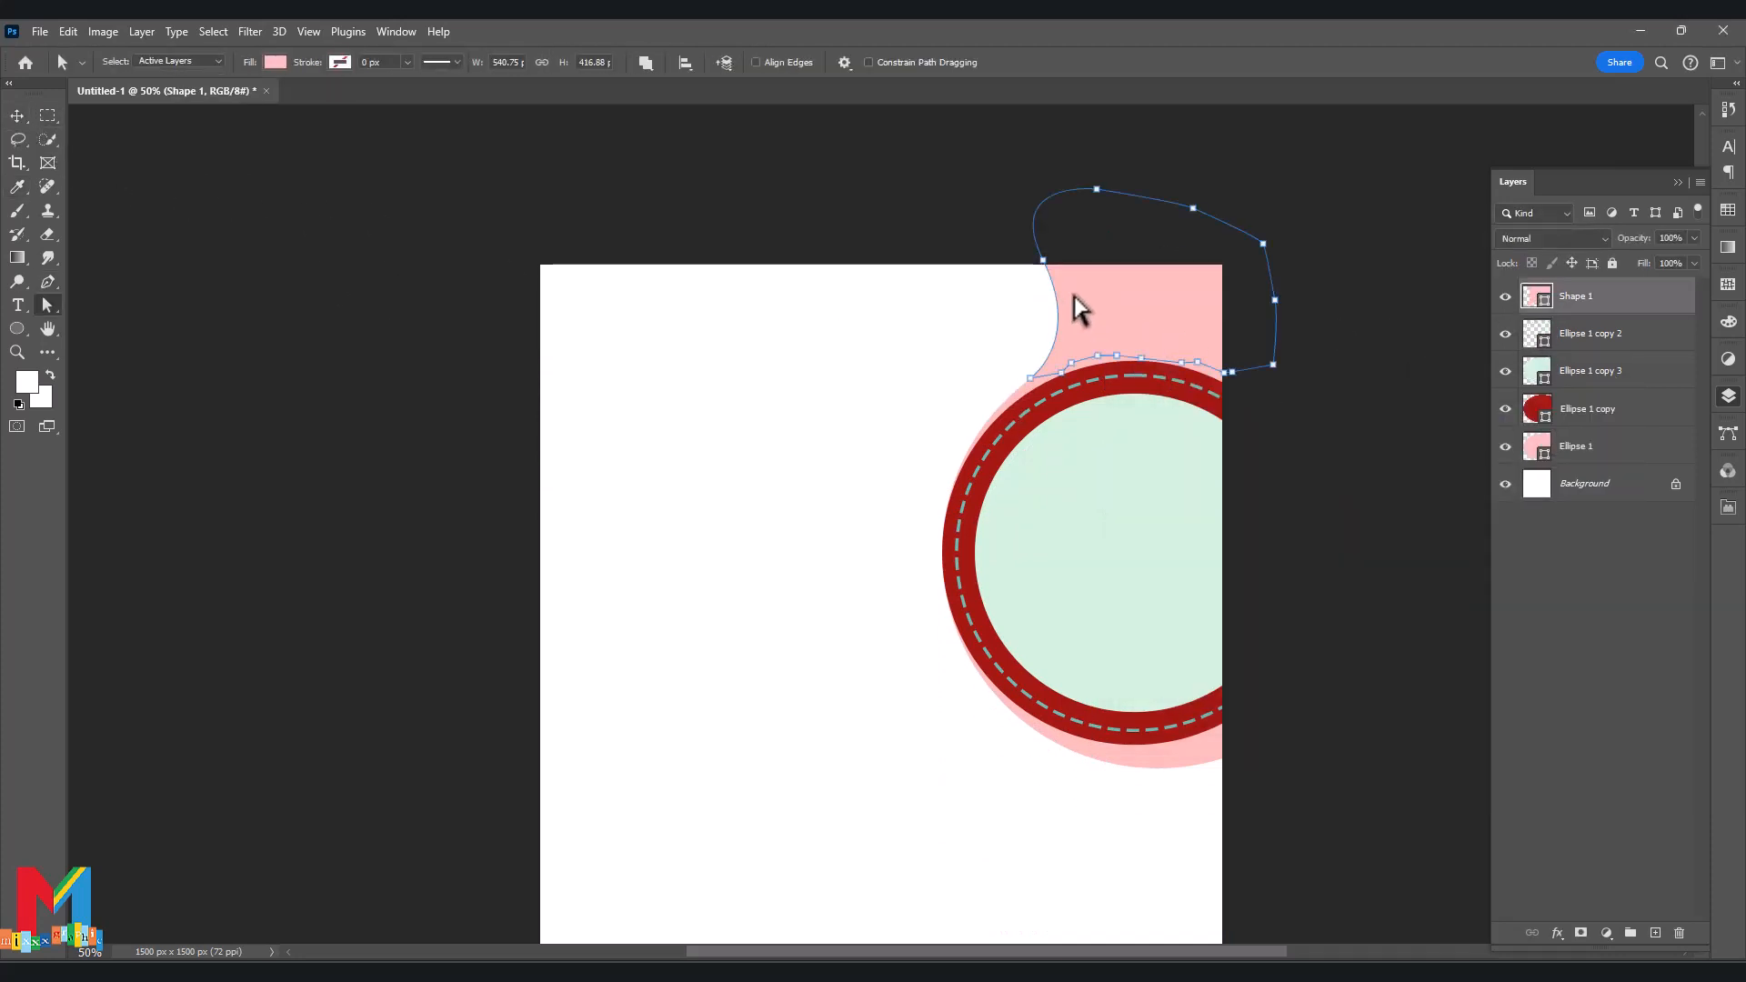
{"action": "left_click_drag", "start_coordinate": [1044, 260], "coordinate": [1103, 314]}
{"action": "left_click_drag", "start_coordinate": [1044, 262], "coordinate": [1085, 272]}
{"action": "left_click", "coordinate": [879, 258]}
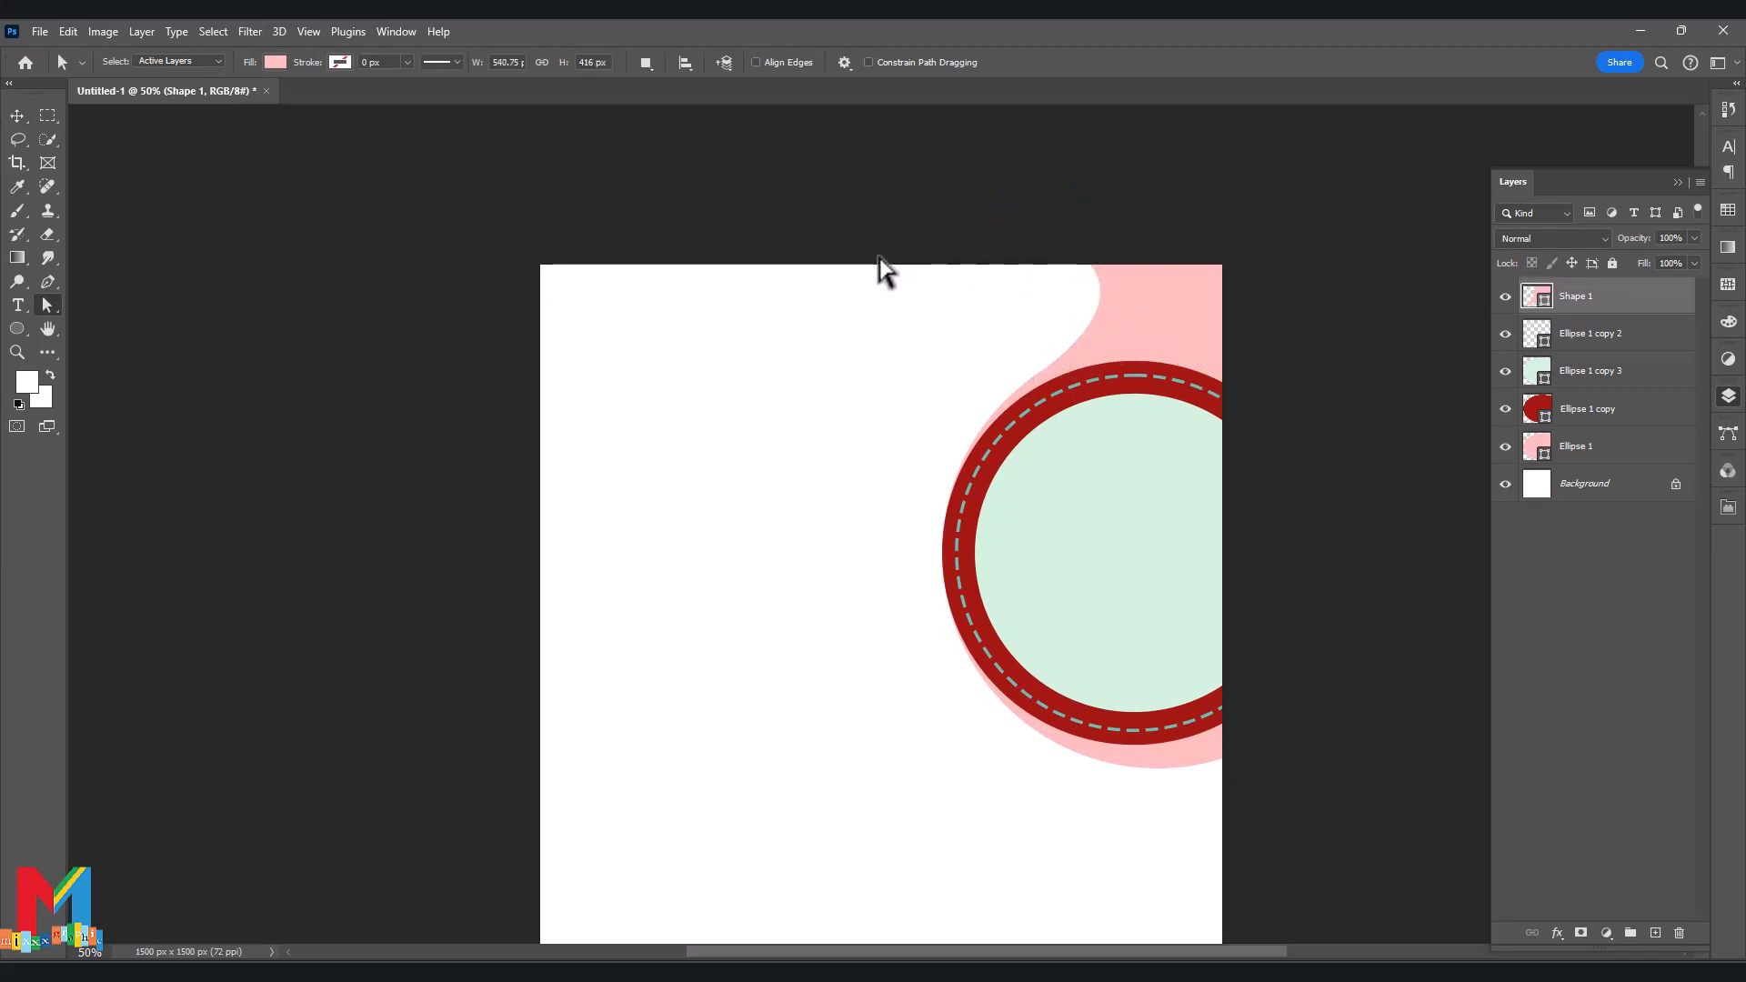
{"action": "left_click", "coordinate": [1734, 189]}
{"action": "scroll", "coordinate": [1169, 246], "scroll_direction": "down", "scroll_amount": 1}
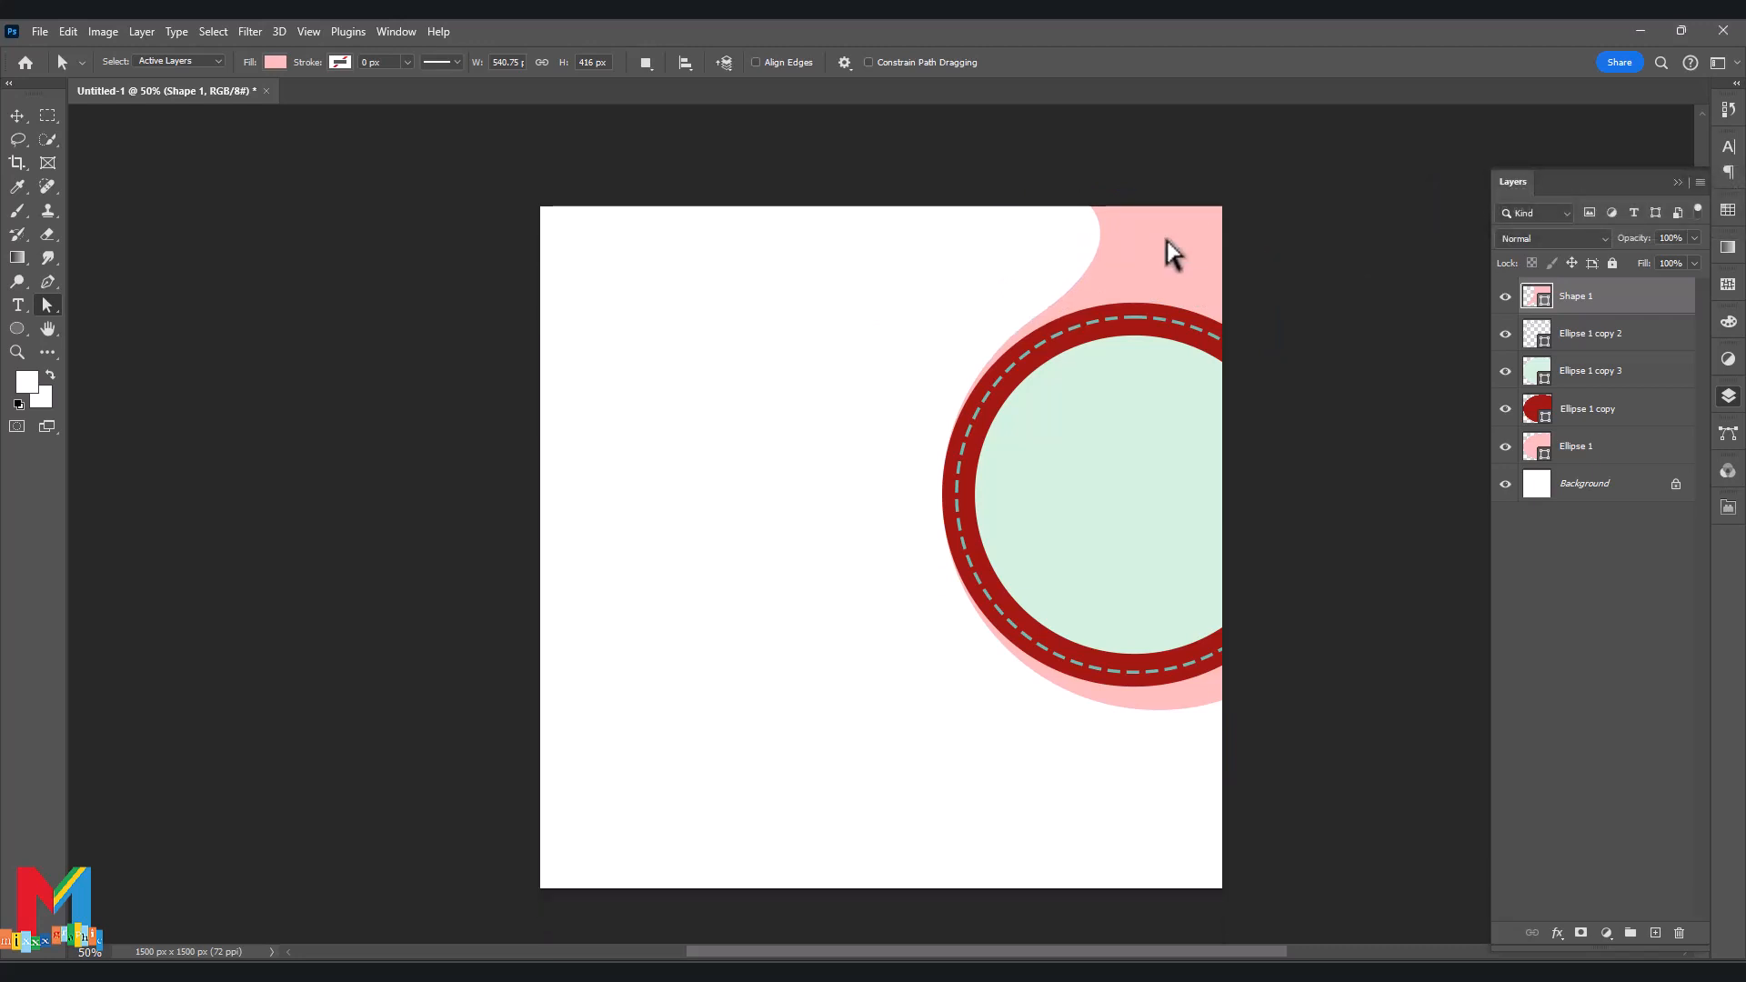
Merge Ellipse 1 into Shape 1 and move it just above Background.
{"action": "left_click", "coordinate": [1633, 458], "text": "ctrl"}
{"action": "right_click", "coordinate": [1632, 458]}
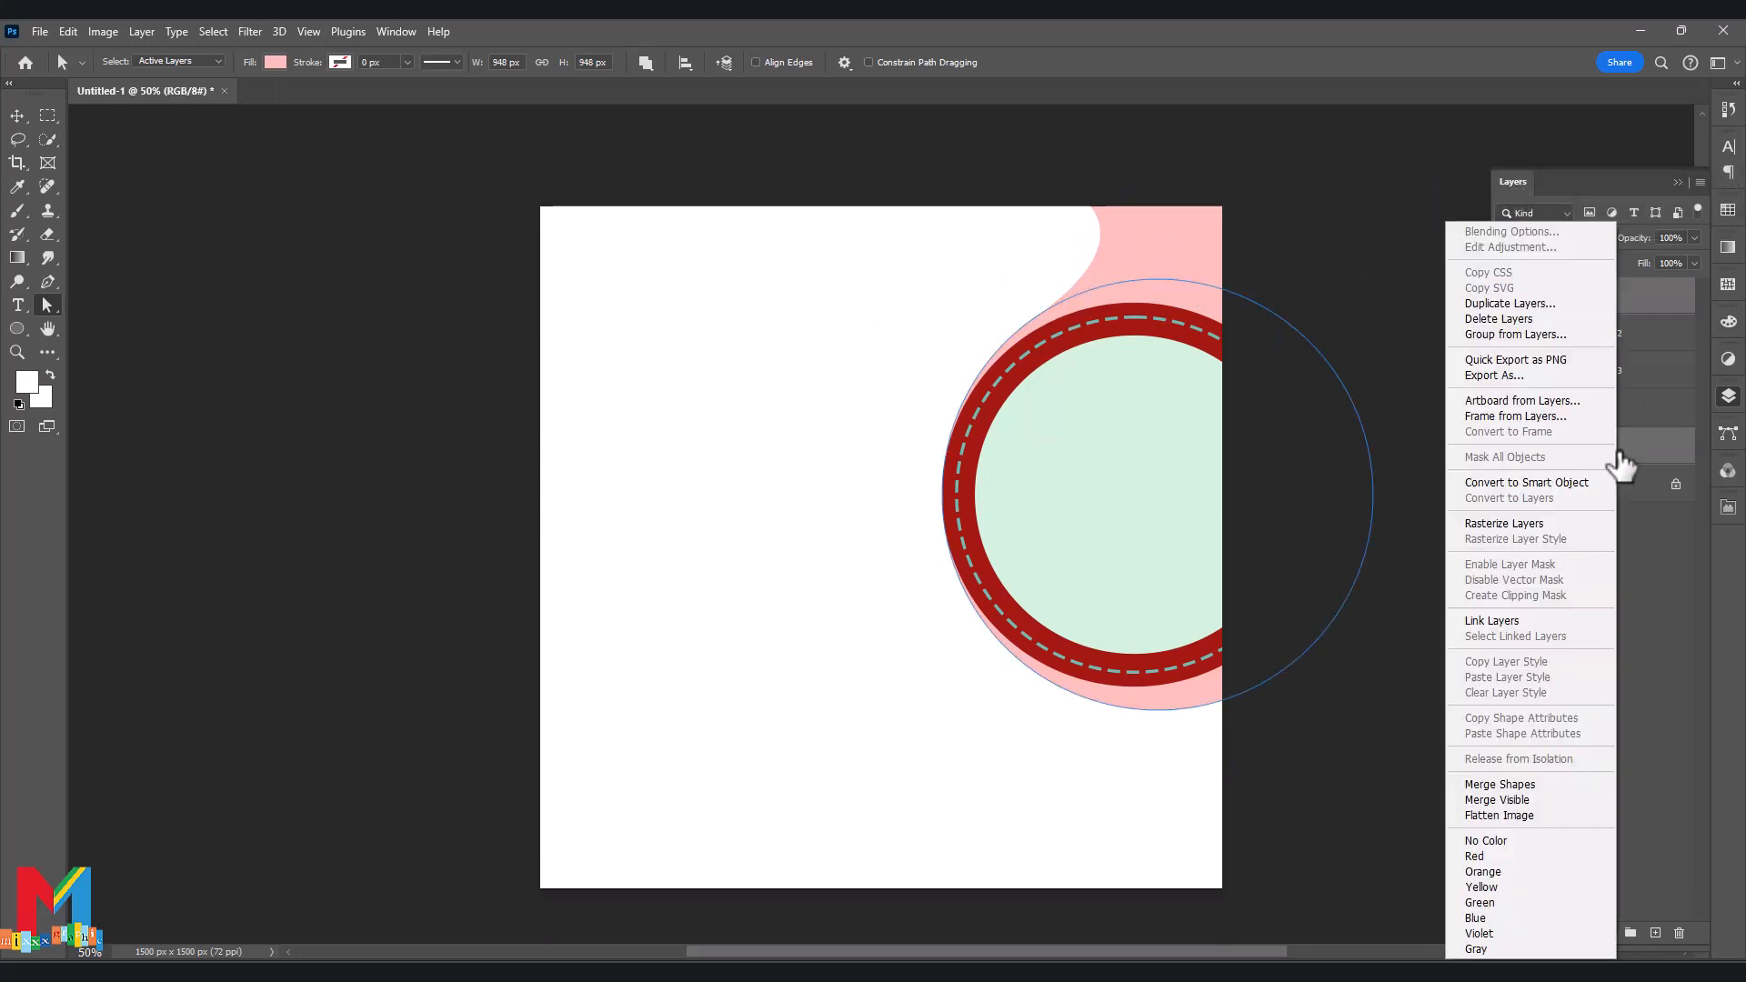
{"action": "left_click", "coordinate": [1540, 778]}
{"action": "left_click_drag", "start_coordinate": [1573, 296], "coordinate": [1564, 545]}
{"action": "left_click", "coordinate": [1572, 552]}
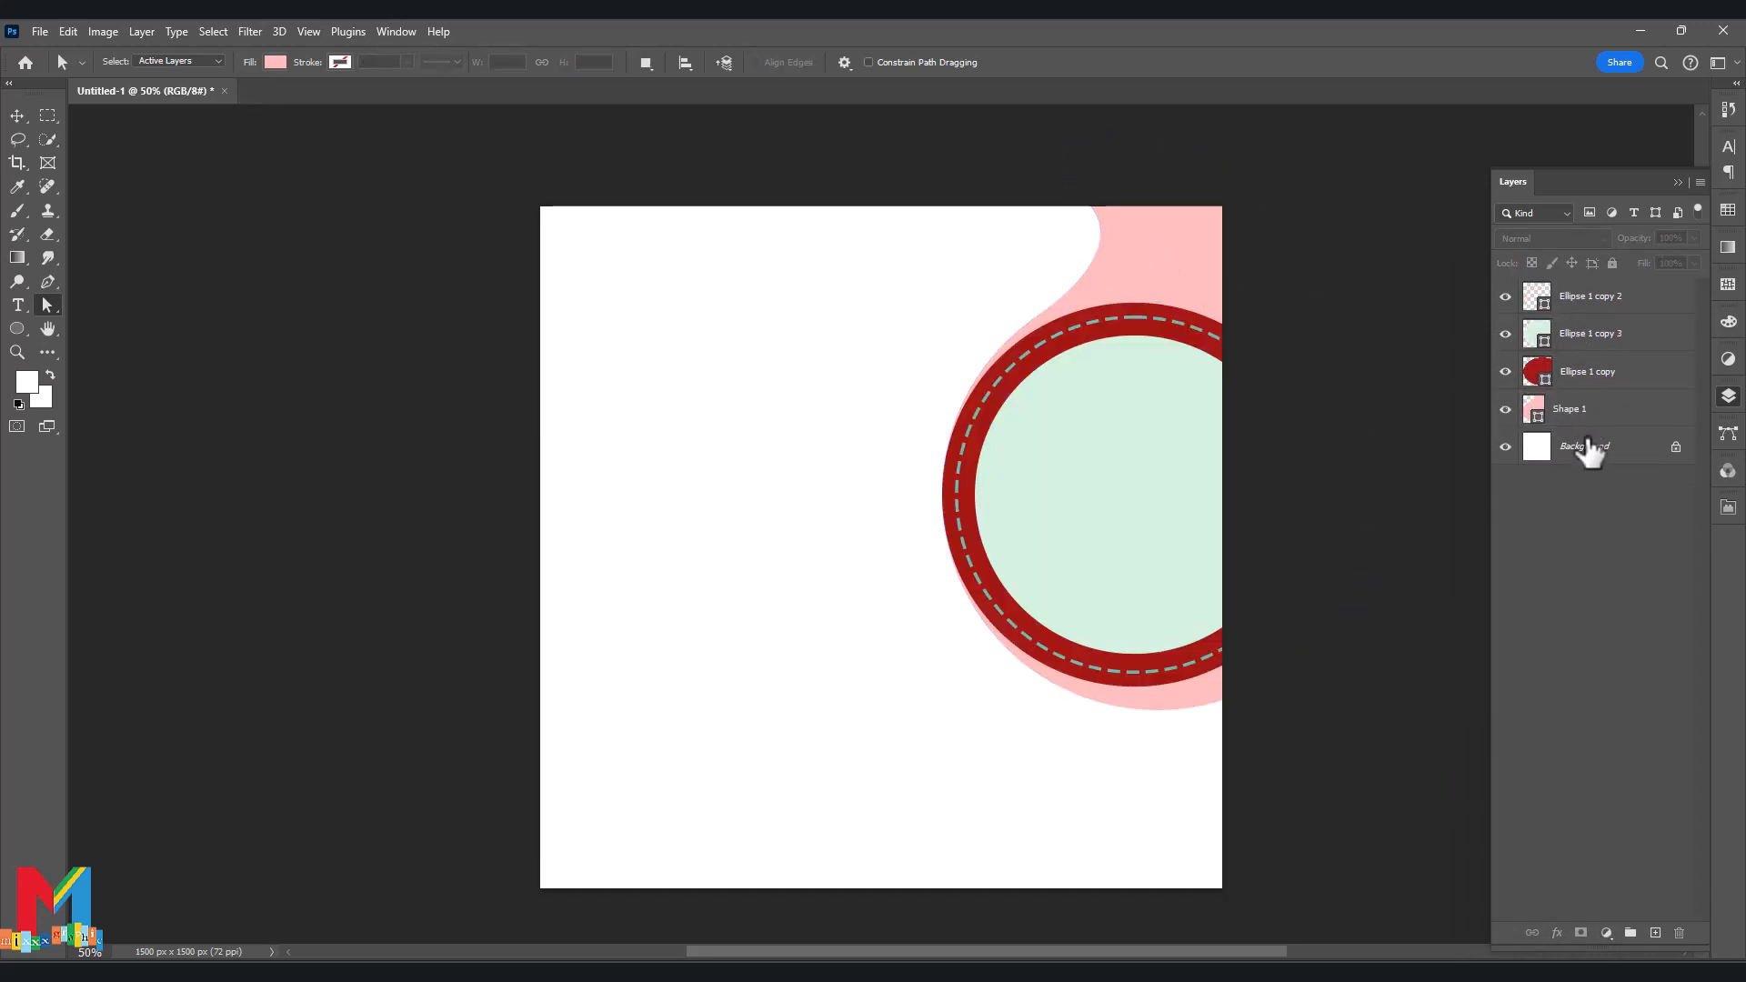
{"action": "key", "text": "v"}
{"action": "left_click", "coordinate": [1569, 409]}
{"action": "right_click", "coordinate": [1564, 409]}
Add a Gradient Overlay to Shape 1 using the Blue_12 preset.
{"action": "left_click", "coordinate": [1563, 417]}
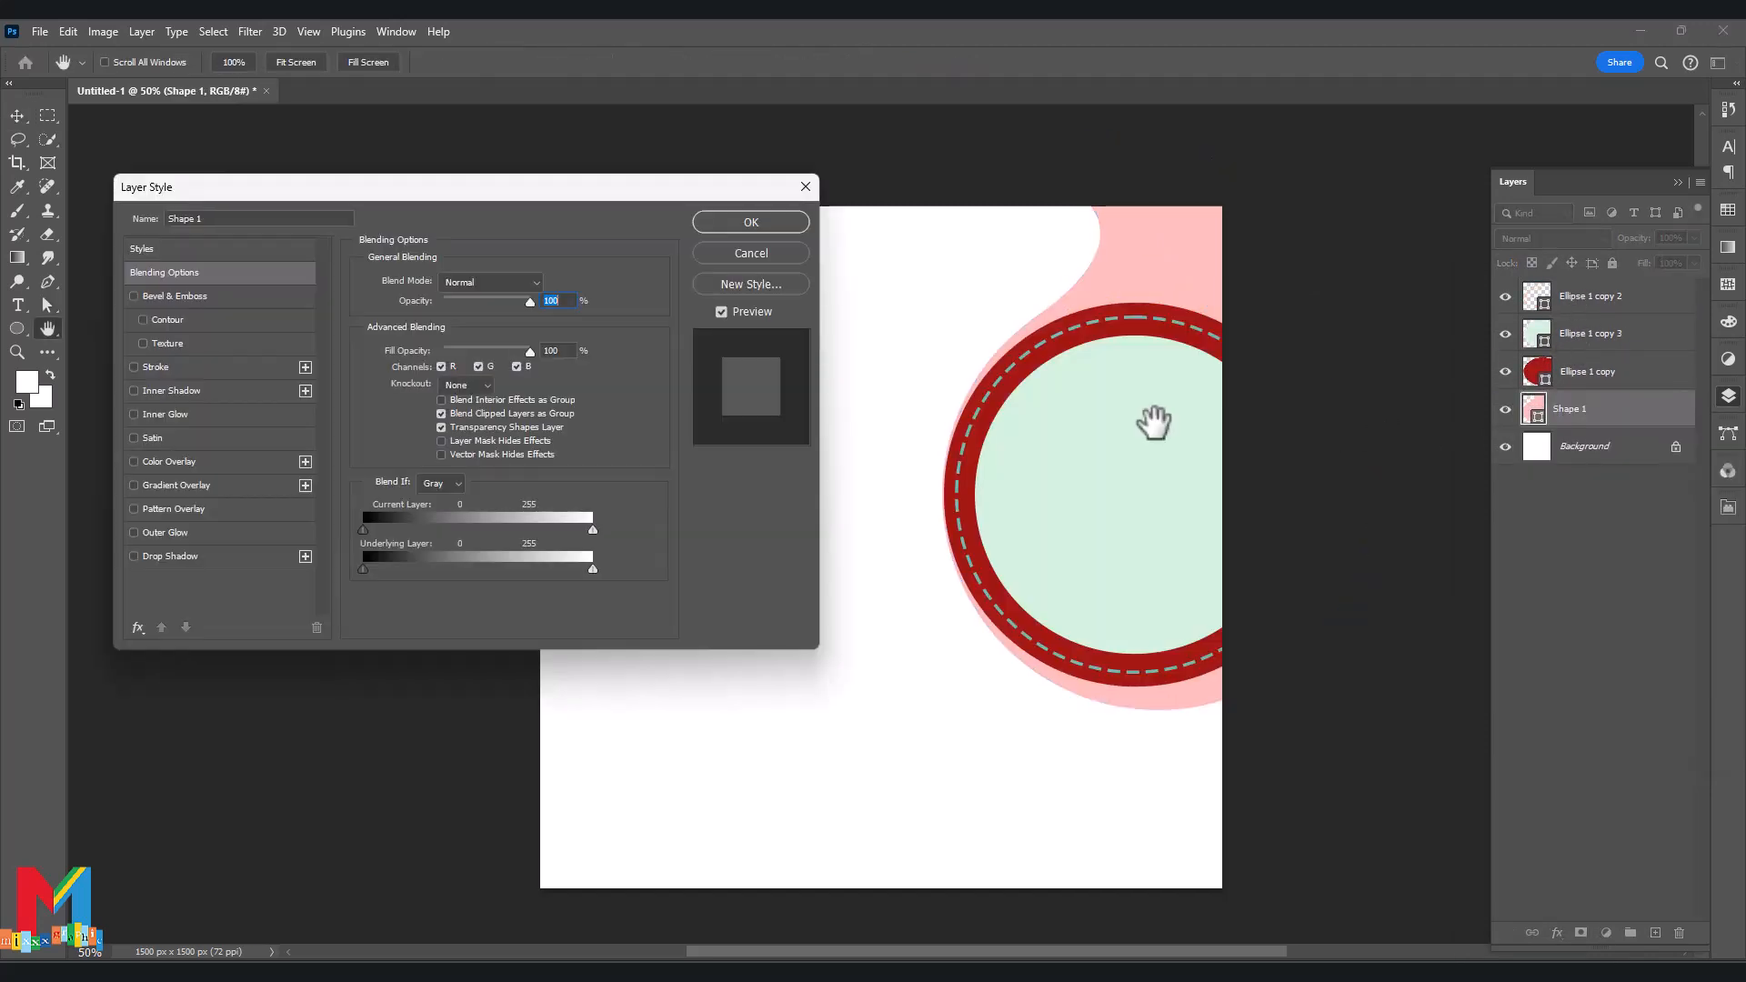
{"action": "left_click", "coordinate": [176, 485]}
{"action": "left_click", "coordinate": [492, 322]}
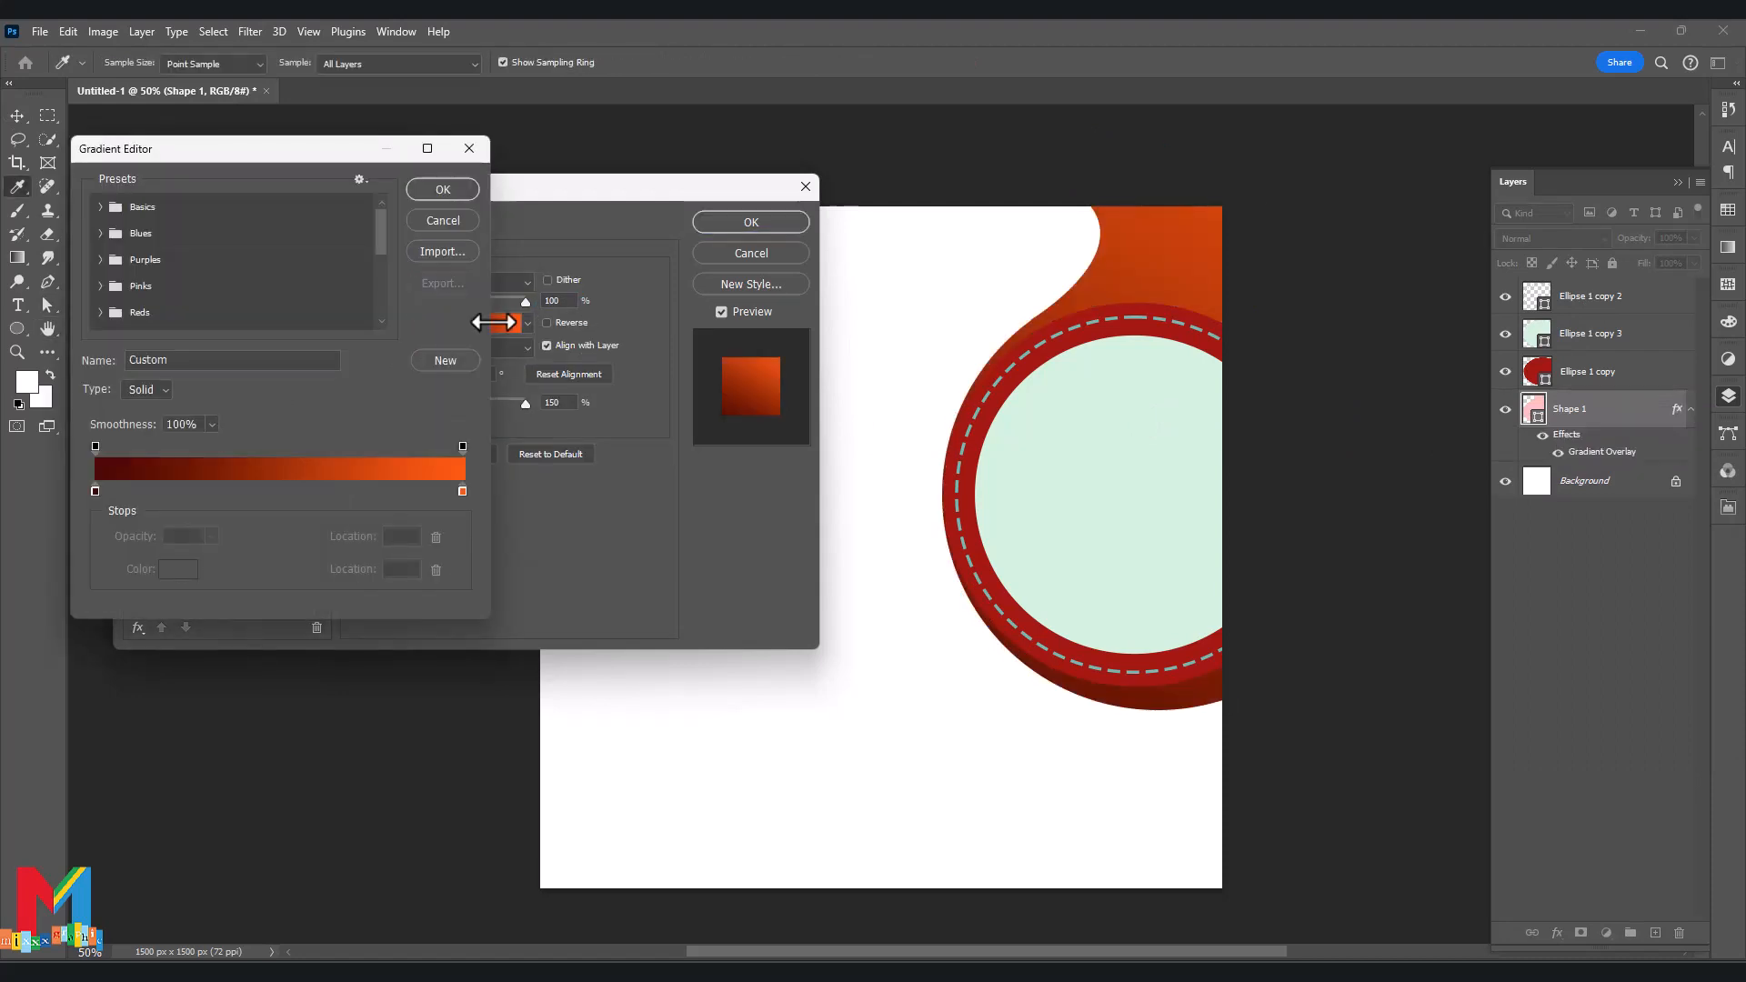
{"action": "left_click", "coordinate": [101, 234]}
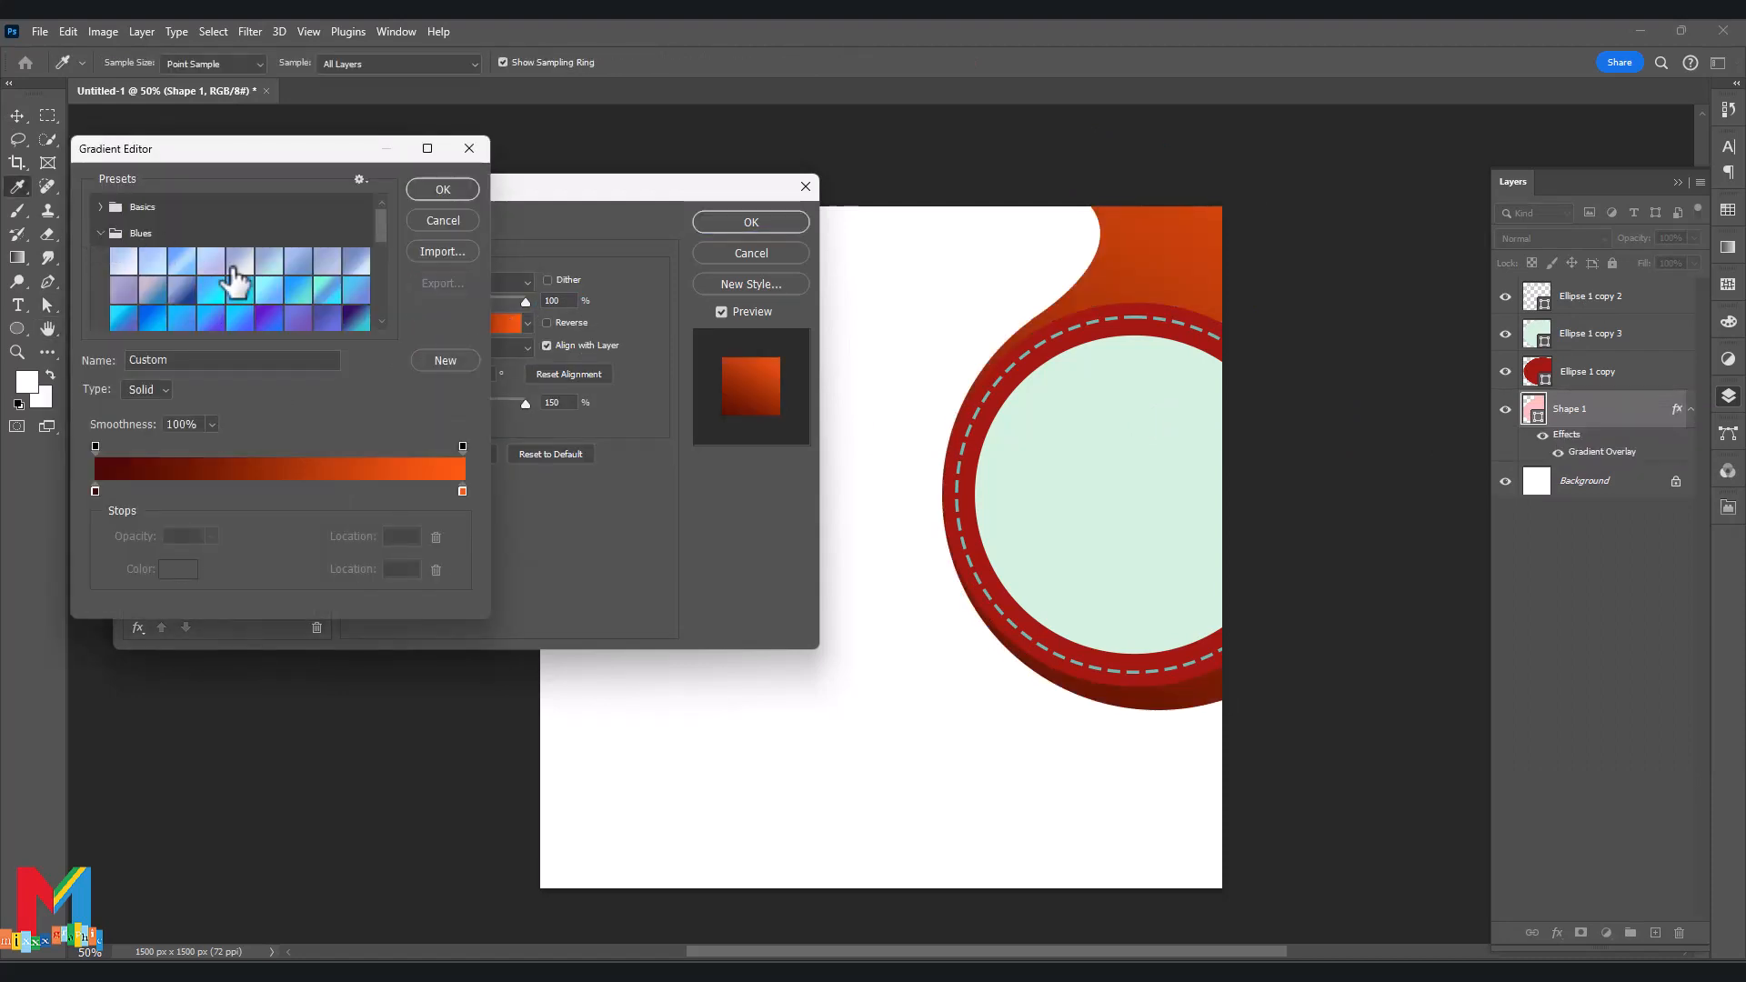
{"action": "left_click", "coordinate": [182, 289]}
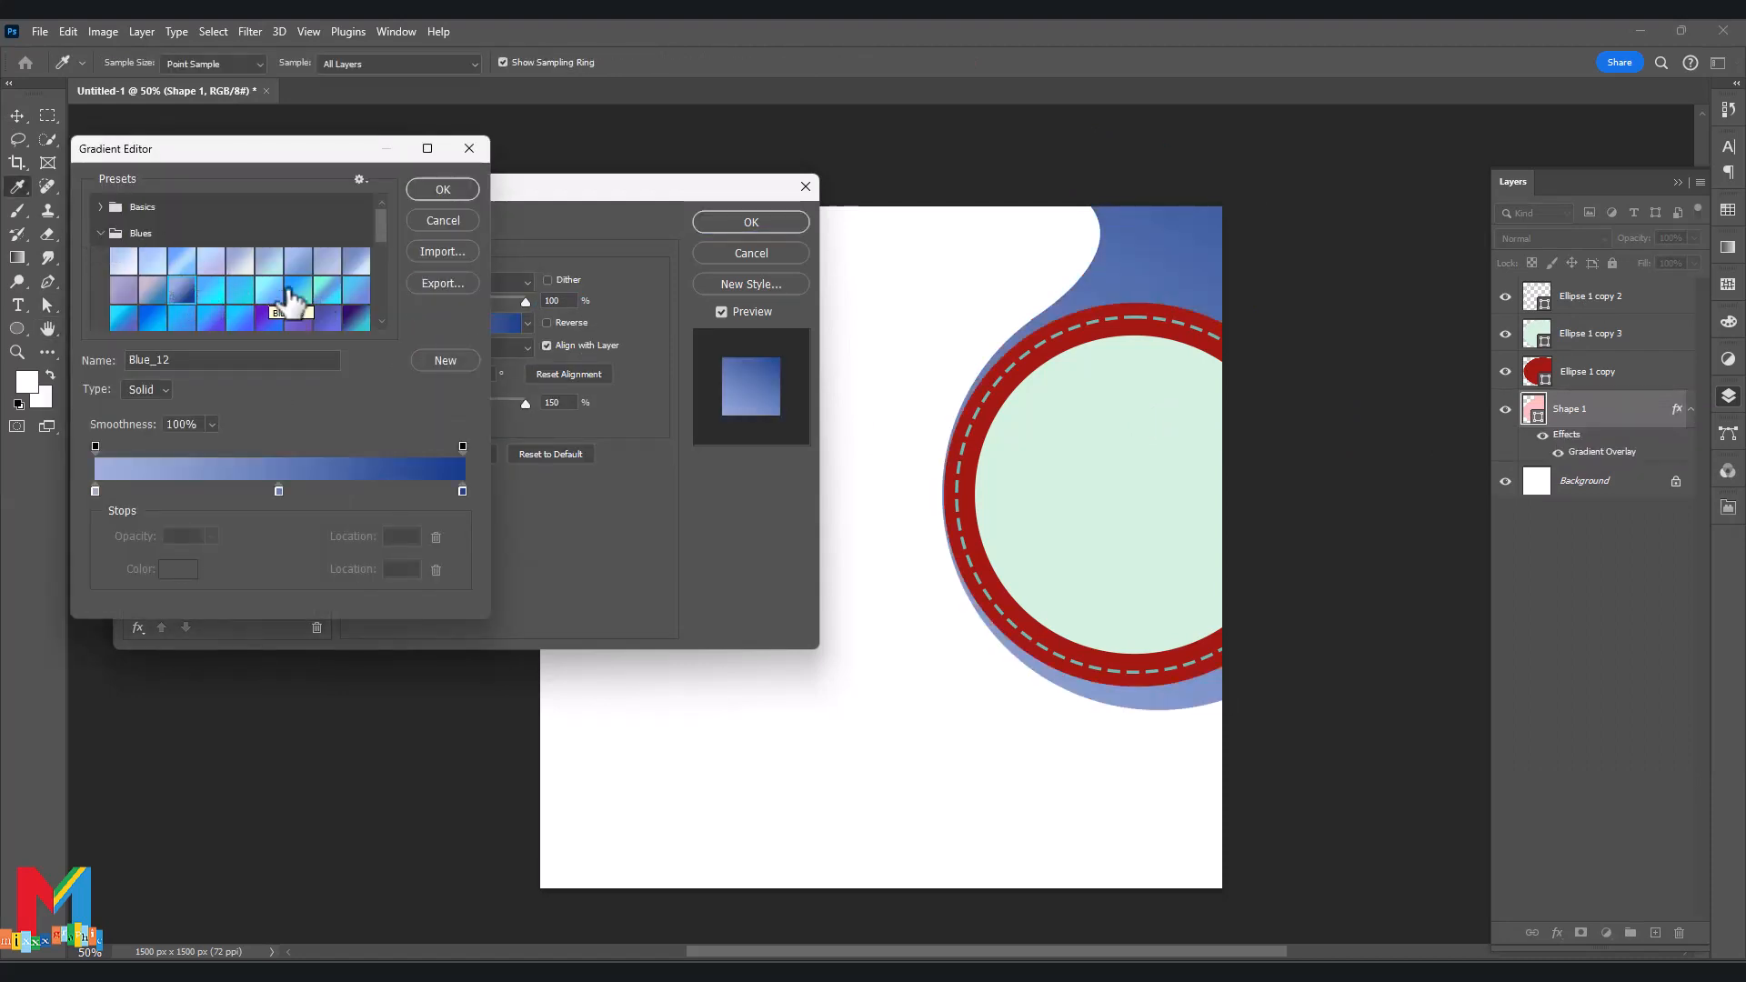
Recolour the gradient's right end bright cyan and its left end brighter blue.
{"action": "double_click", "coordinate": [462, 492]}
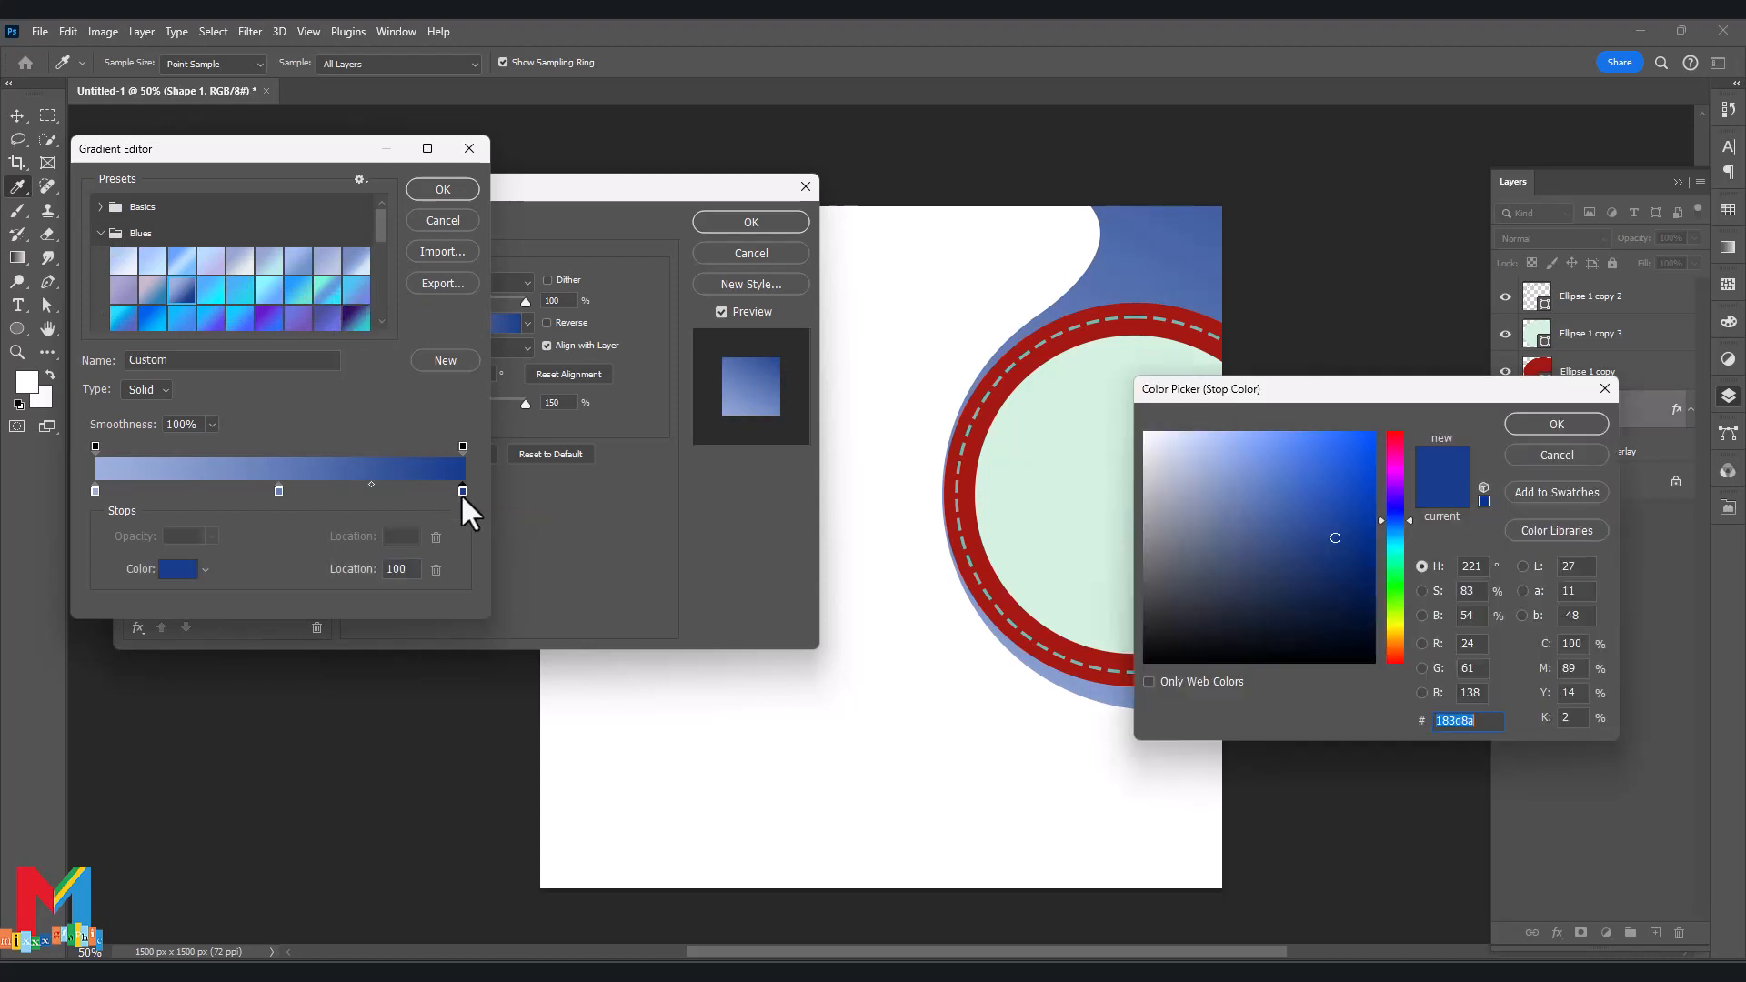
{"action": "left_click", "coordinate": [1395, 536]}
{"action": "mouse_move", "coordinate": [1361, 519]}
{"action": "left_mouse_down"}
{"action": "mouse_move", "coordinate": [1368, 455]}
{"action": "mouse_move", "coordinate": [1326, 423]}
{"action": "left_mouse_up"}
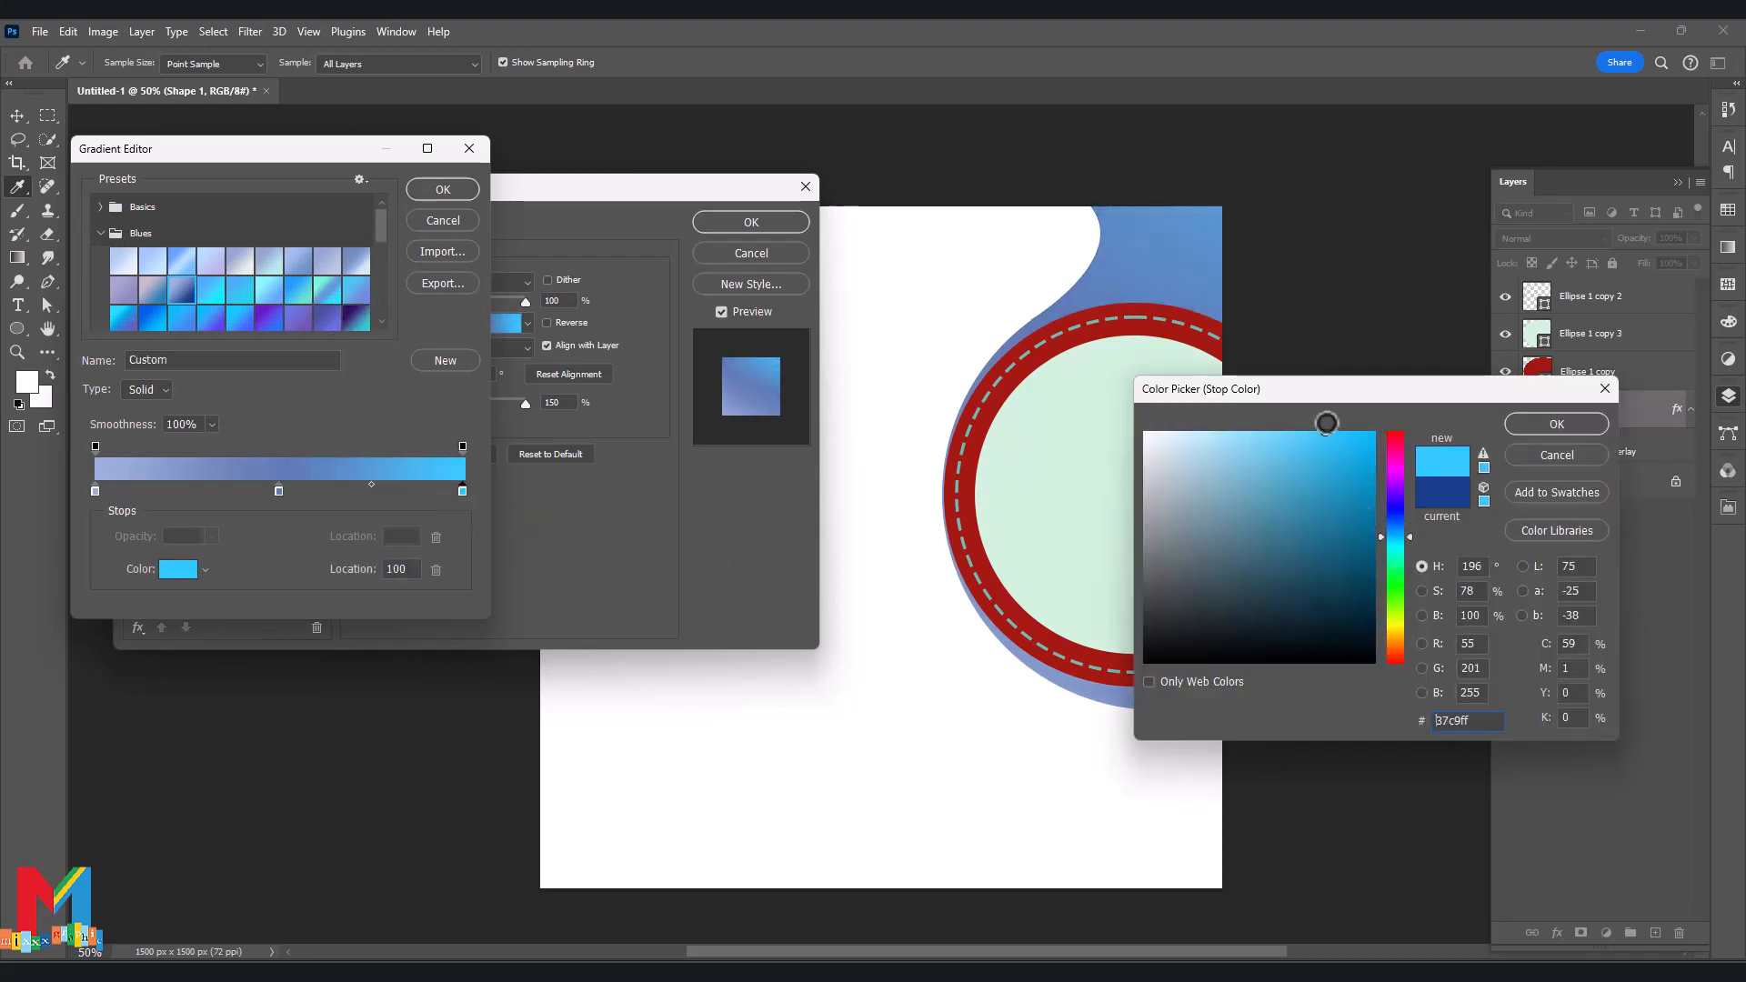
{"action": "left_click", "coordinate": [1545, 424]}
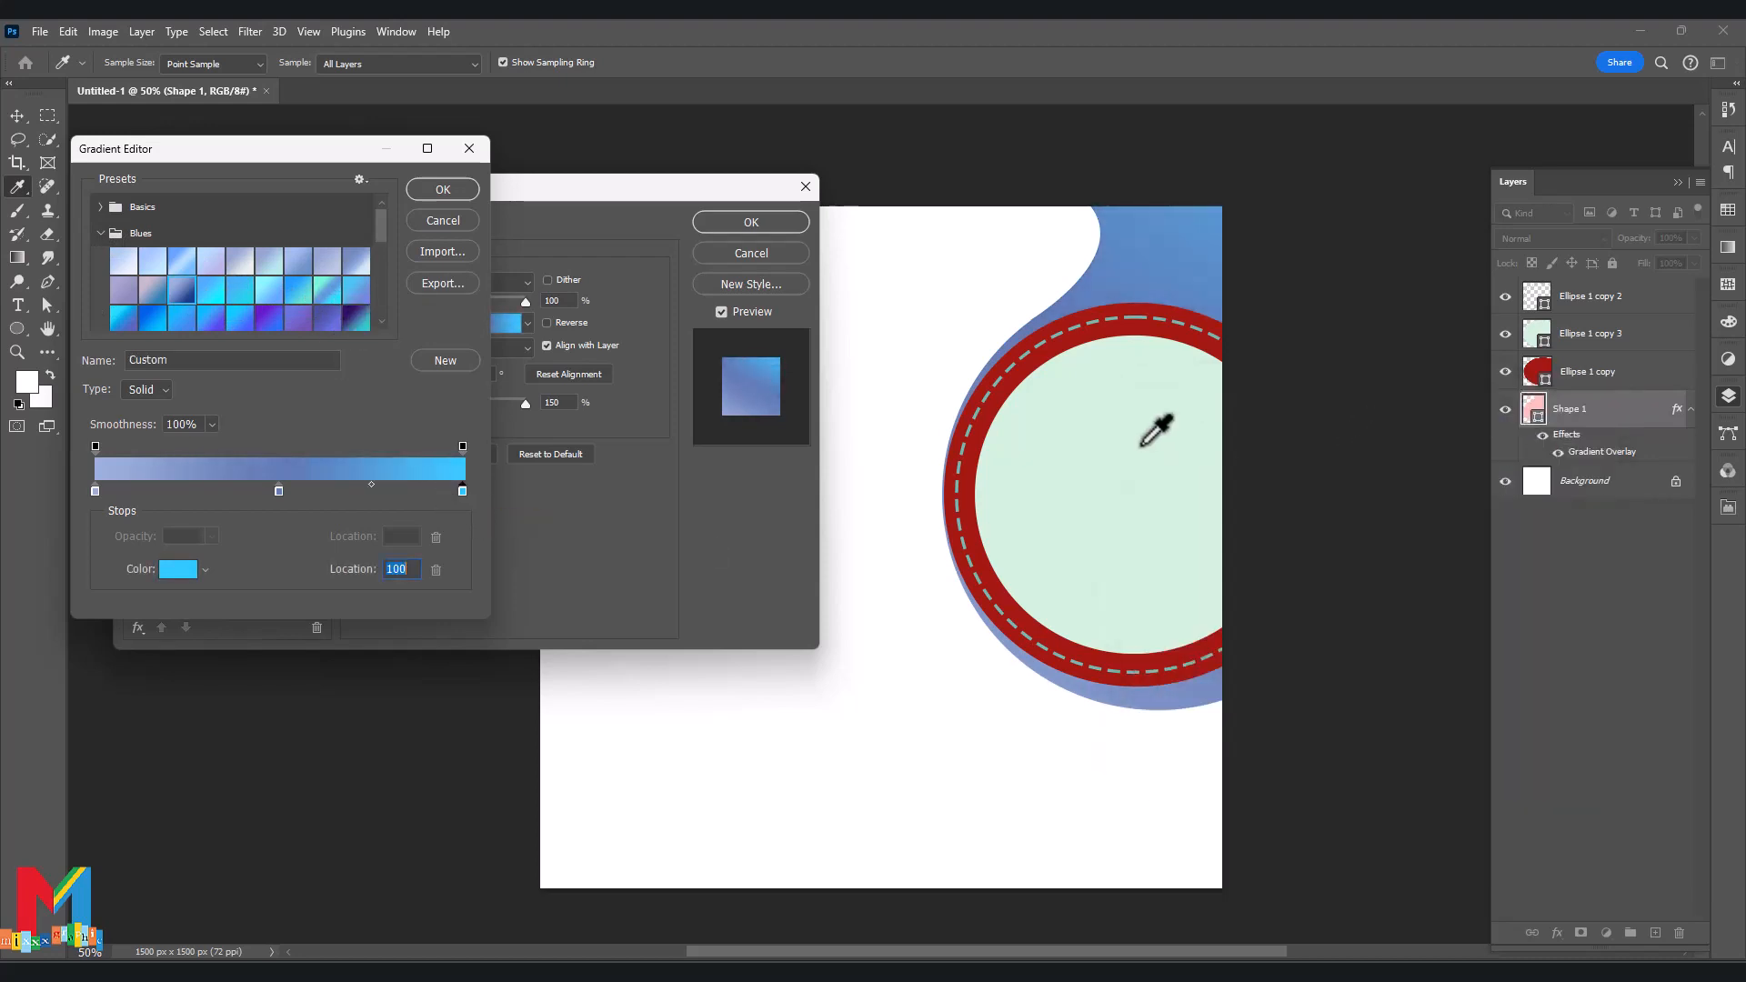
{"action": "double_click", "coordinate": [95, 491]}
{"action": "mouse_move", "coordinate": [1278, 455]}
{"action": "left_mouse_down"}
{"action": "mouse_move", "coordinate": [1286, 391]}
{"action": "mouse_move", "coordinate": [1325, 431]}
{"action": "left_mouse_up"}
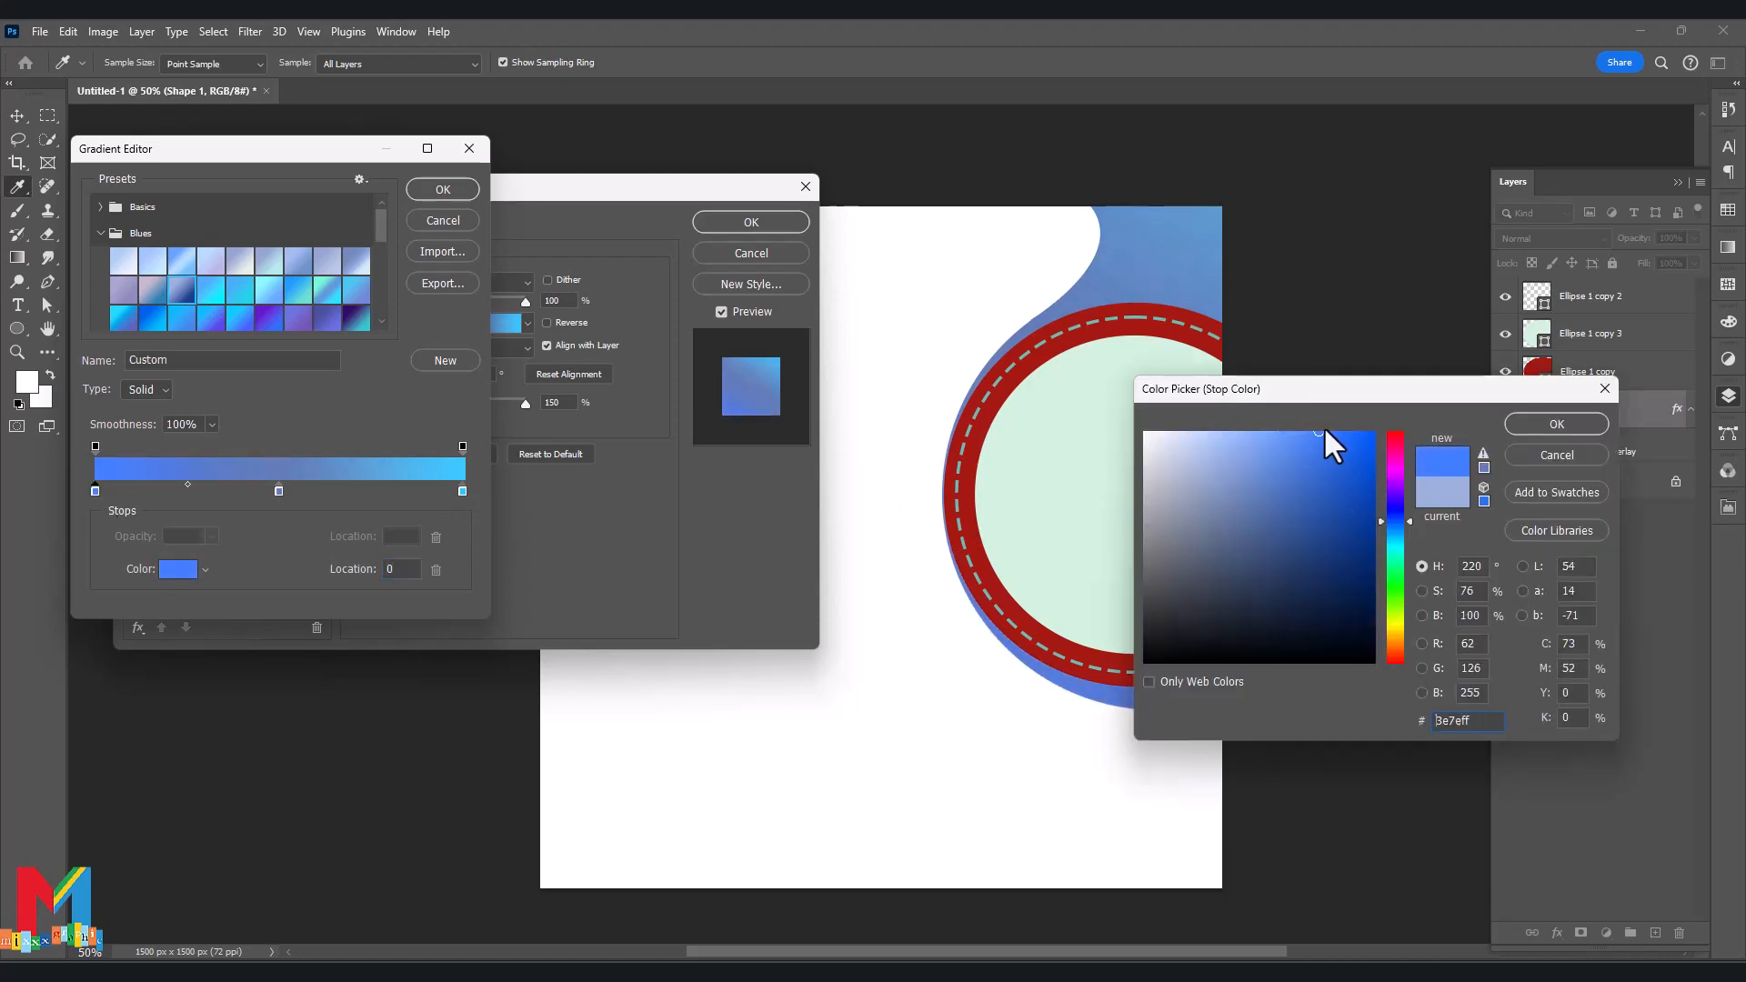
{"action": "left_click", "coordinate": [1557, 425]}
{"action": "left_click", "coordinate": [442, 190]}
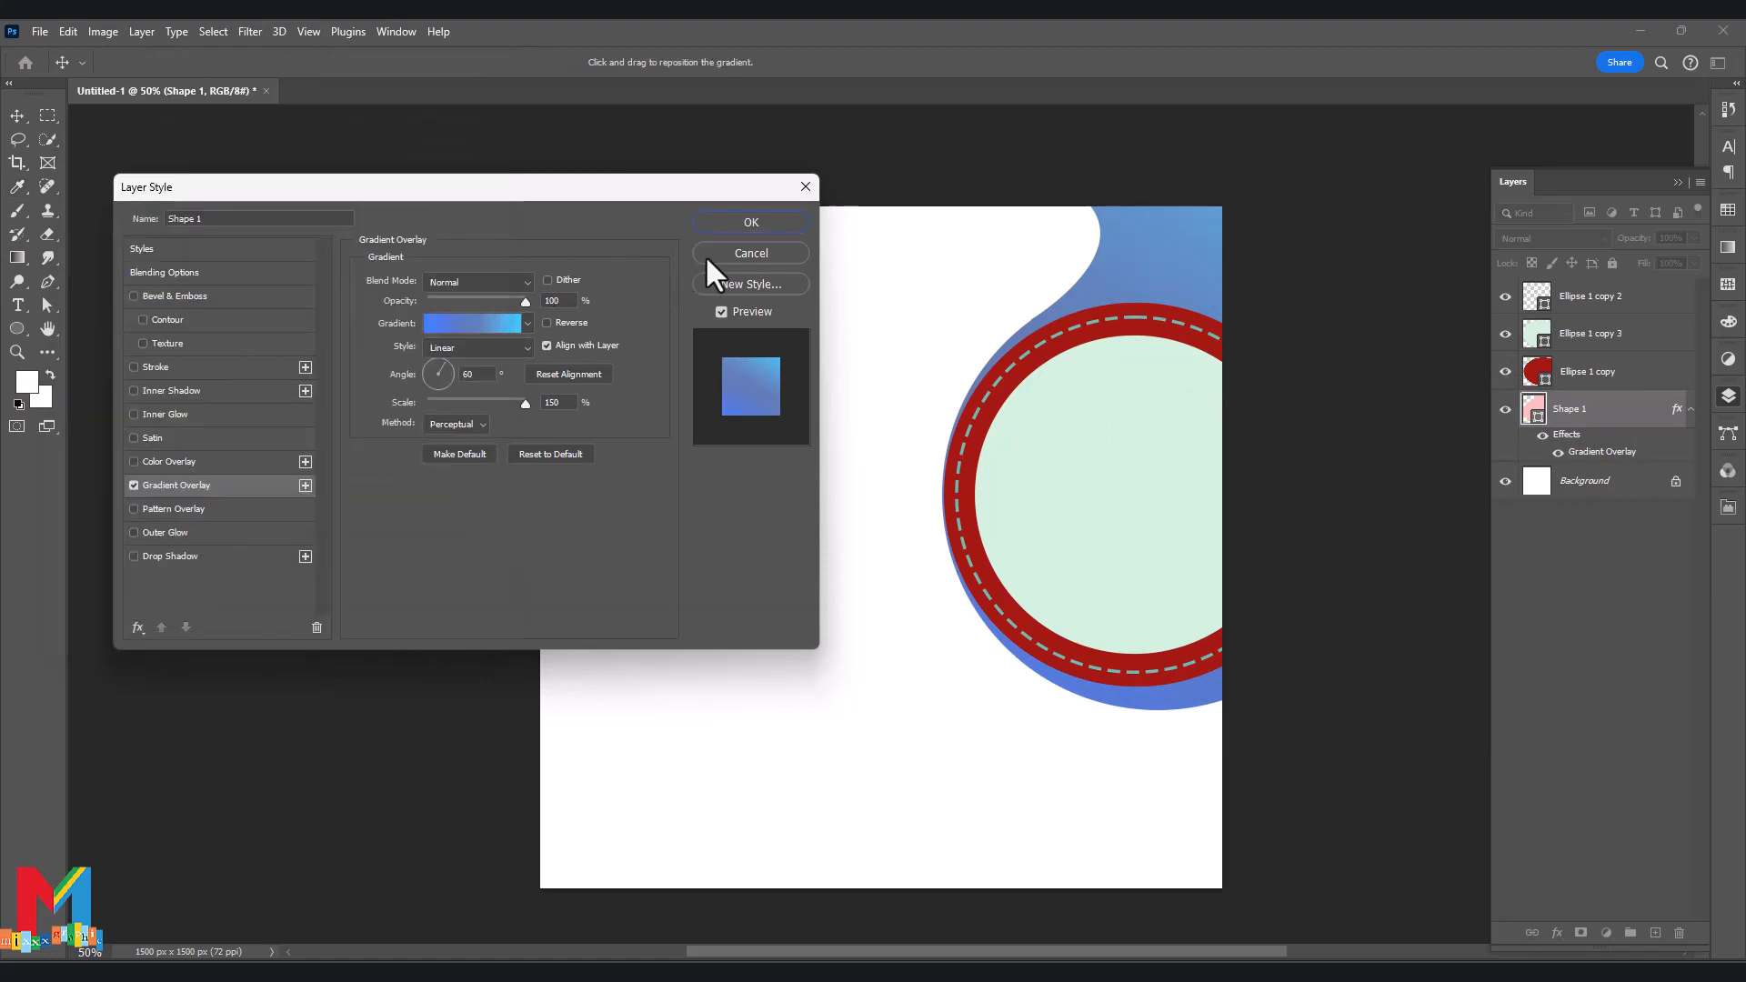
Set the middle gradient stop to 3d68c0 and the left stop to 1c53c0.
{"action": "left_click", "coordinate": [472, 324]}
{"action": "double_click", "coordinate": [279, 491]}
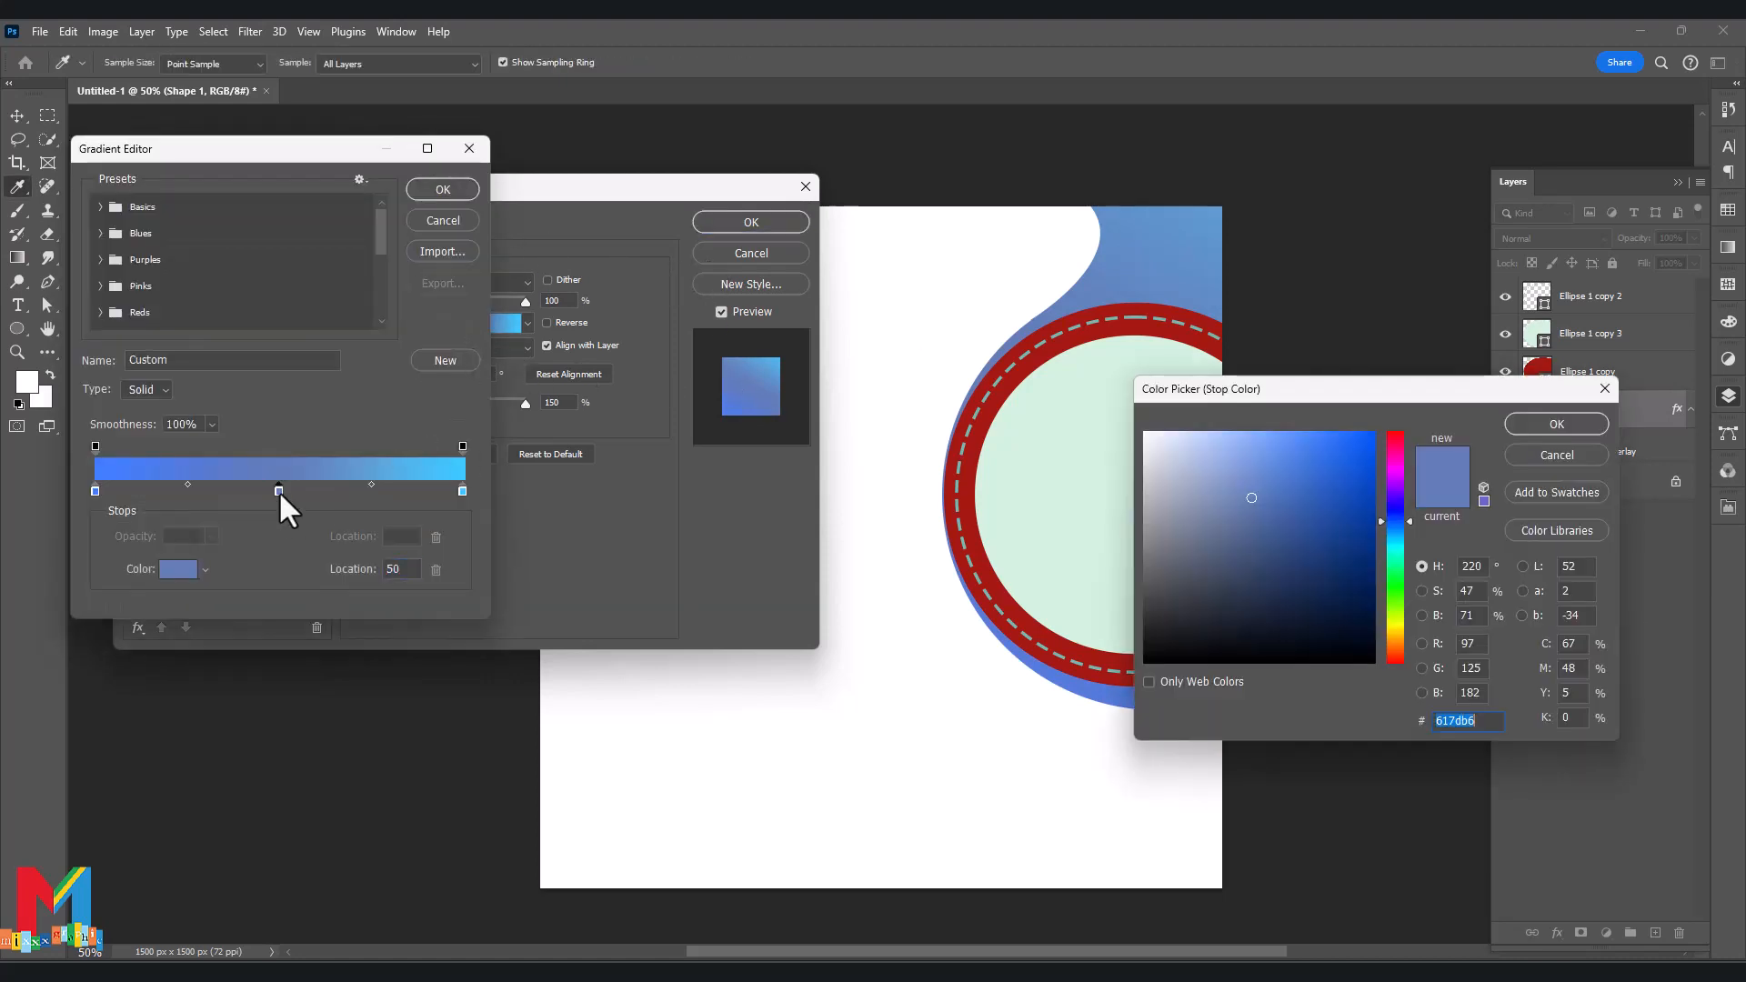
{"action": "left_click", "coordinate": [1324, 511]}
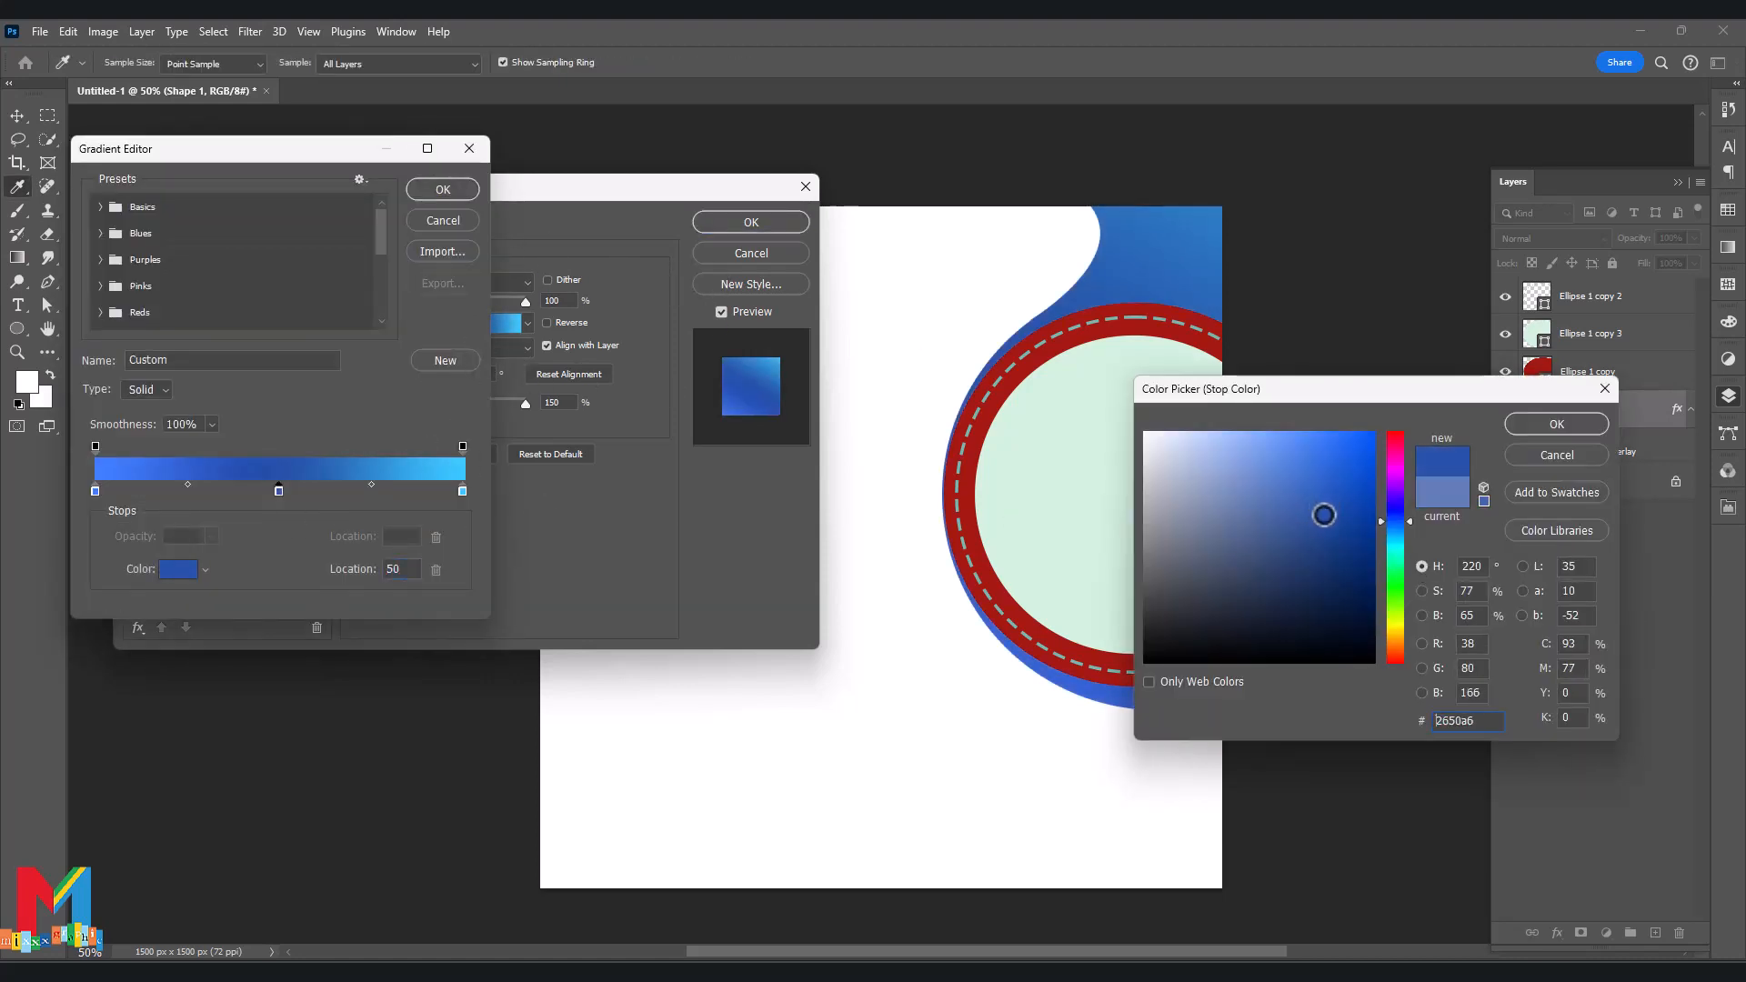
{"action": "left_click_drag", "start_coordinate": [1325, 515], "coordinate": [1305, 500]}
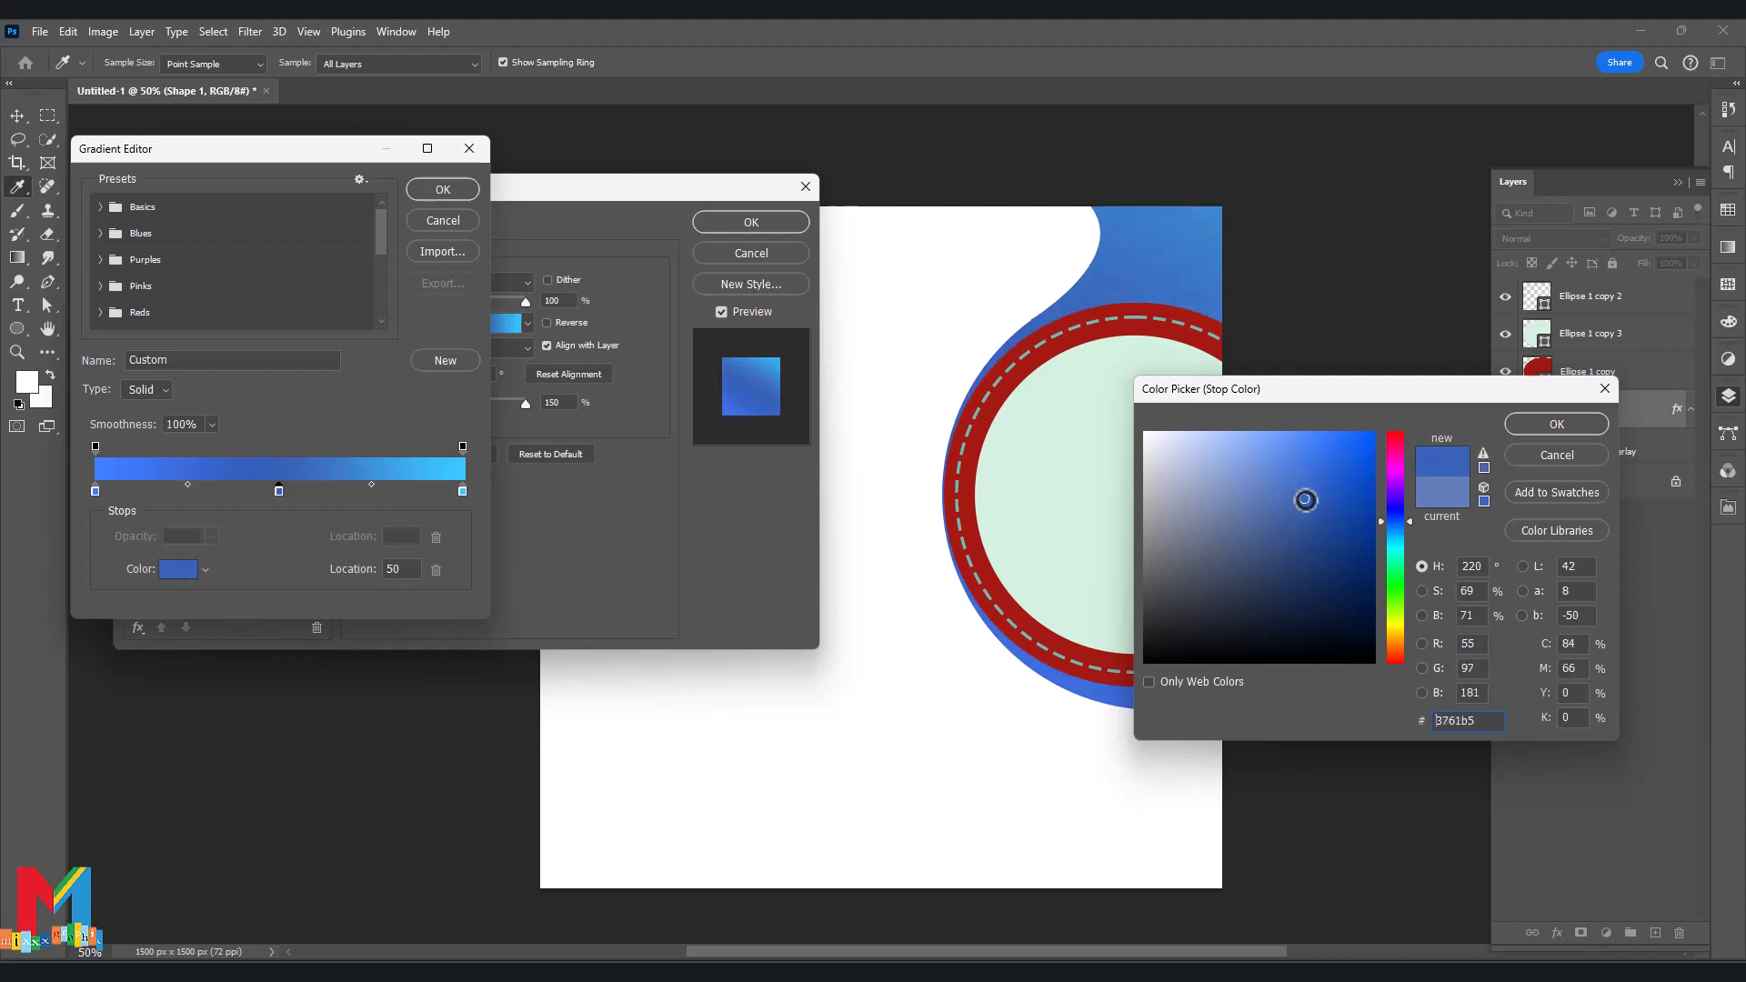
{"action": "left_click", "coordinate": [1546, 425]}
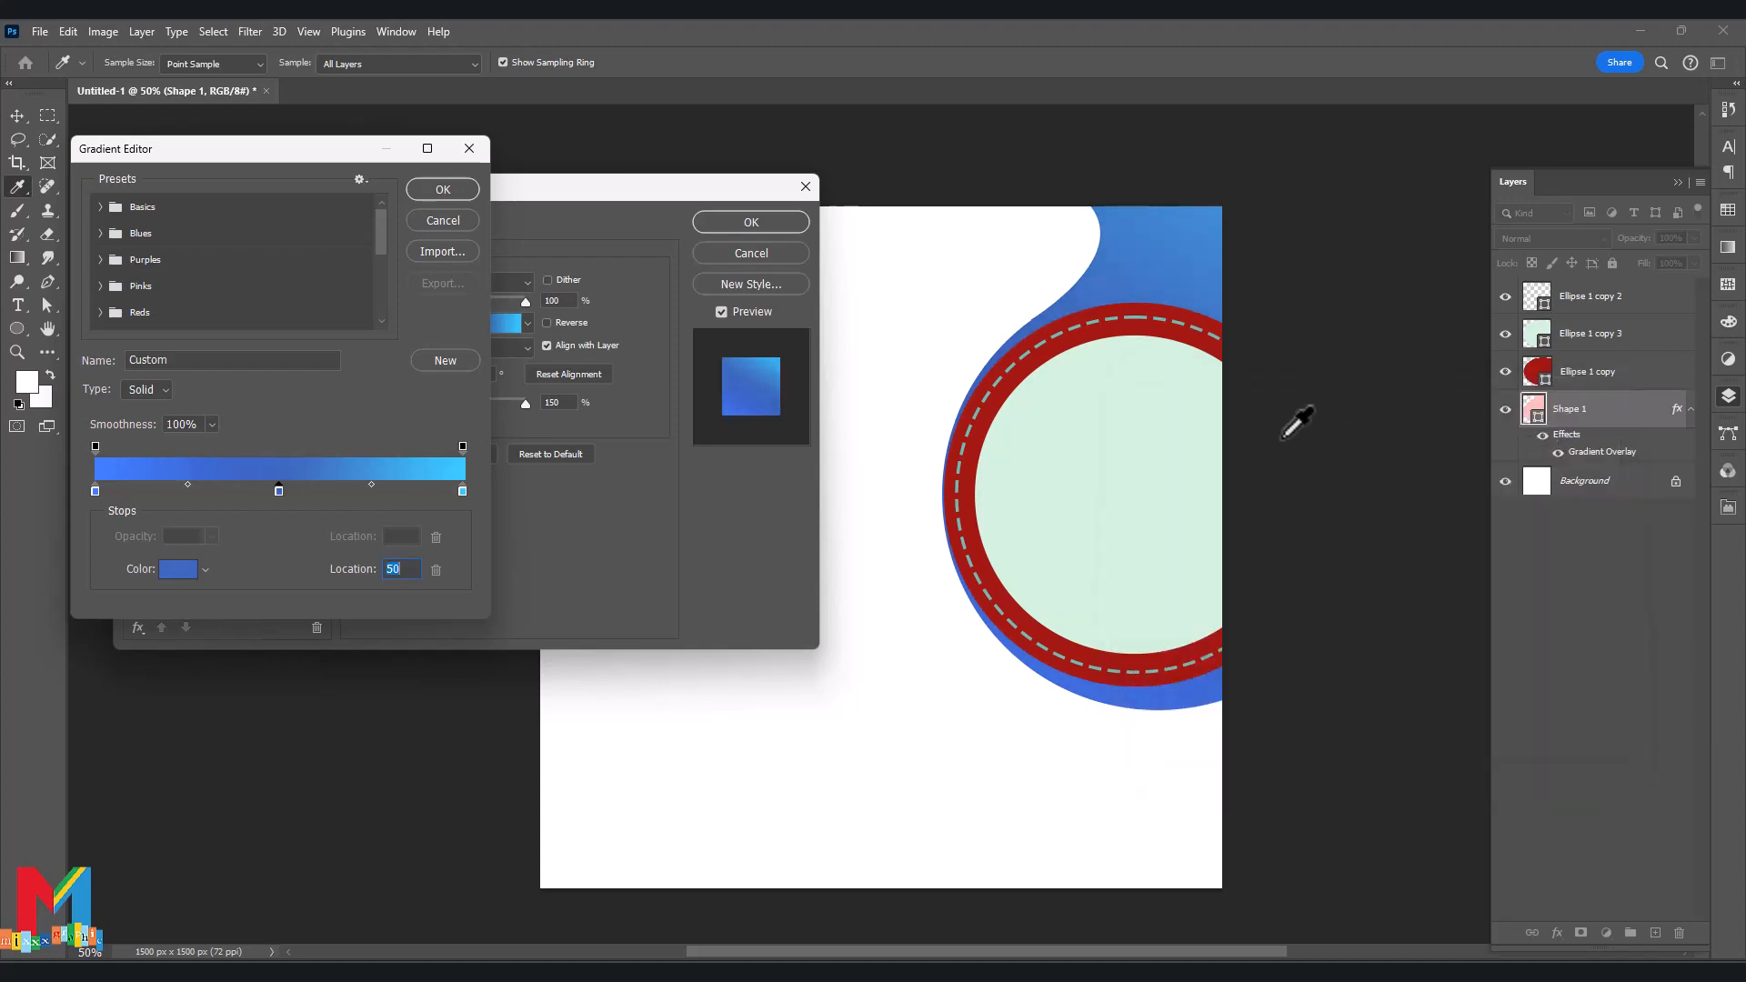
{"action": "left_click", "coordinate": [462, 491]}
{"action": "double_click", "coordinate": [95, 491]}
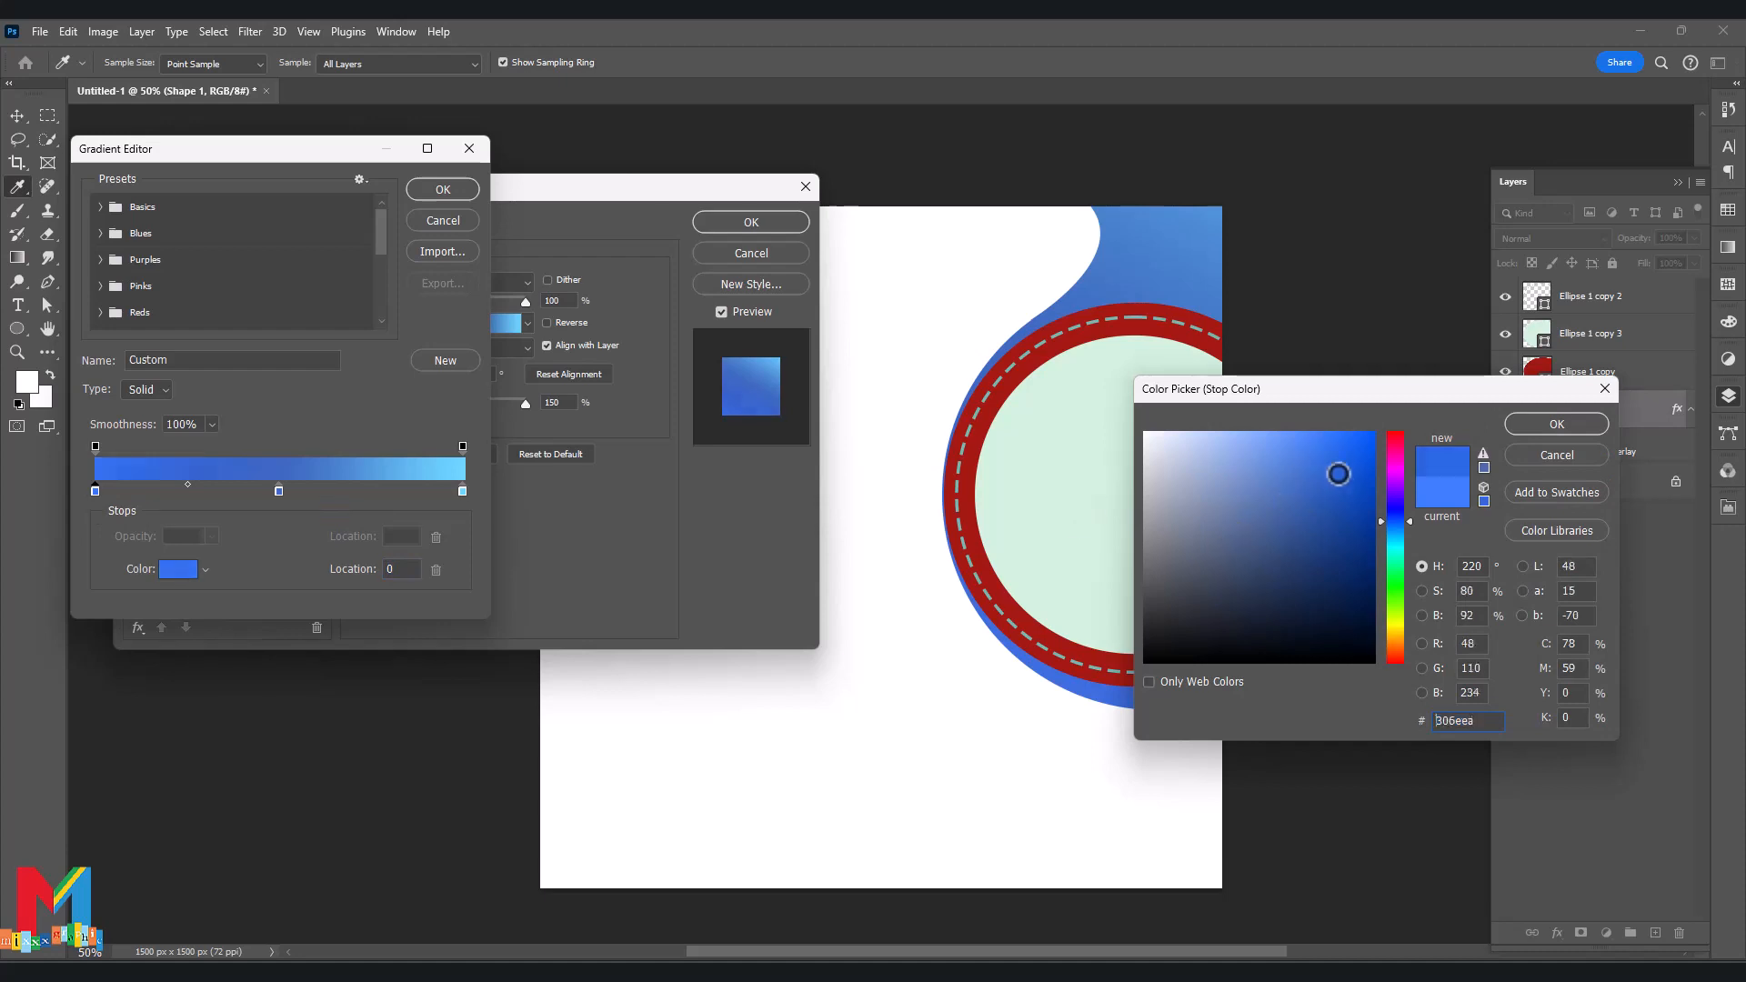
{"action": "left_click", "coordinate": [1343, 490]}
{"action": "left_click", "coordinate": [1557, 424]}
{"action": "key", "text": "Return"}
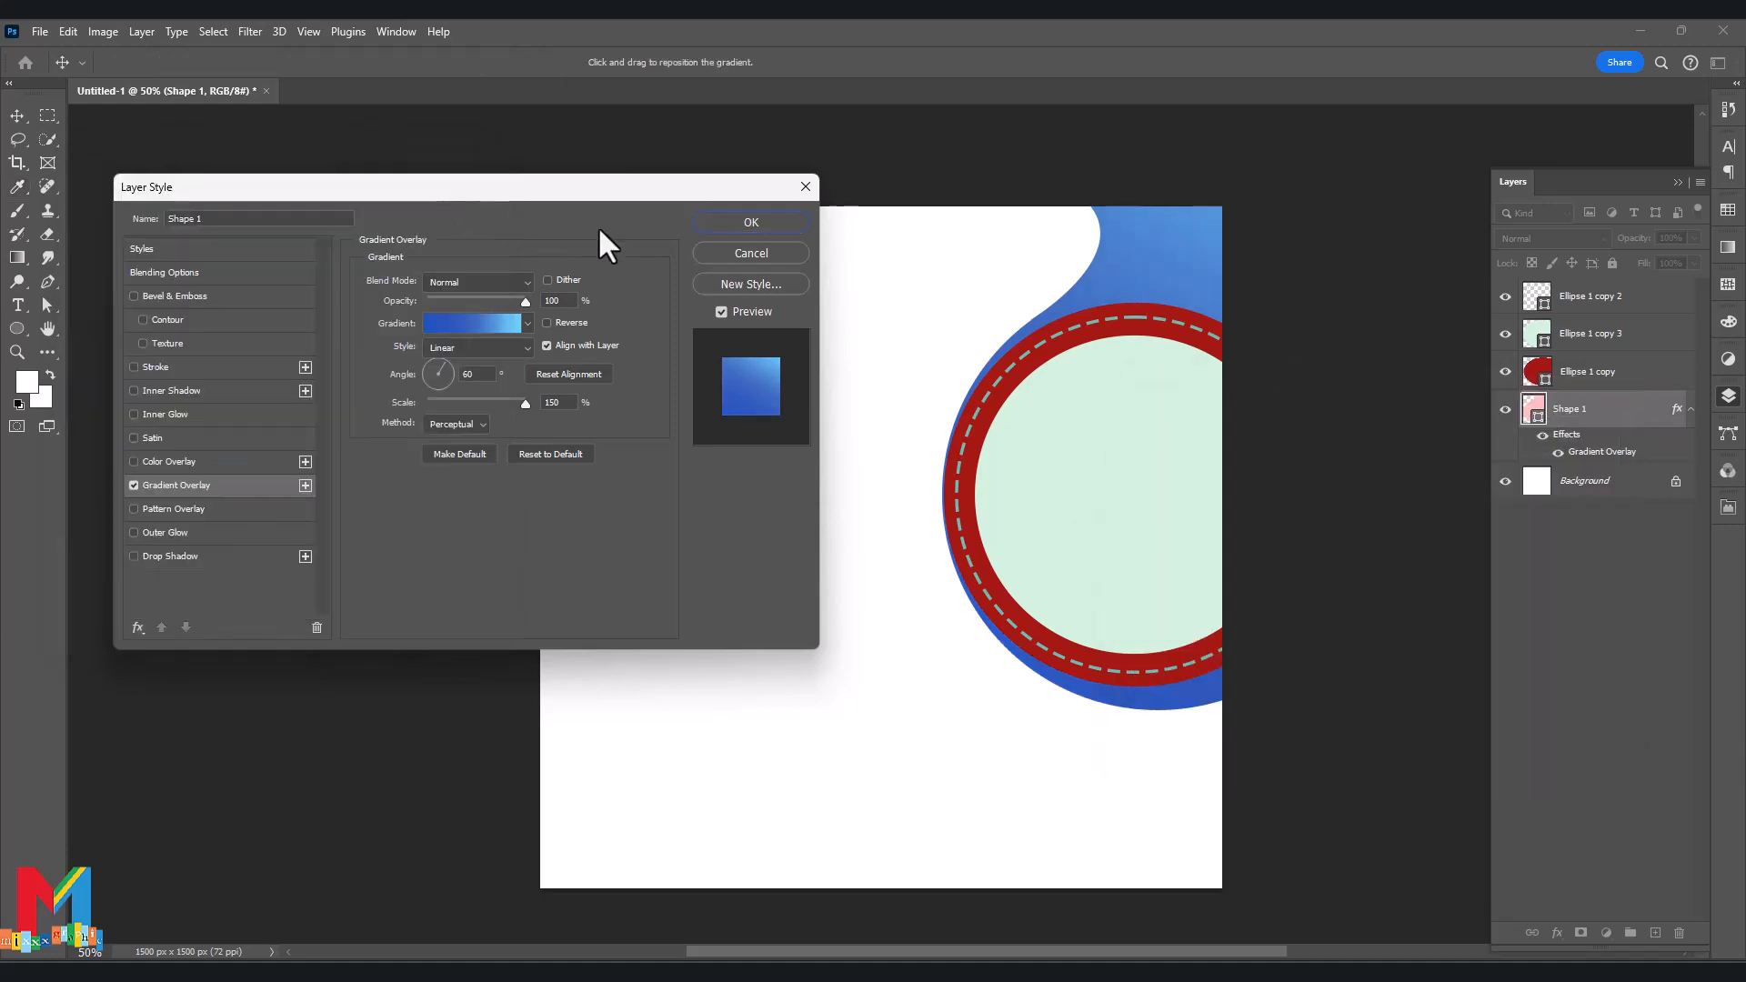
Apply the gradient overlay and recolour the red ring Ellipse 1 copy white.
{"action": "left_click", "coordinate": [751, 222]}
{"action": "left_click", "coordinate": [1539, 373]}
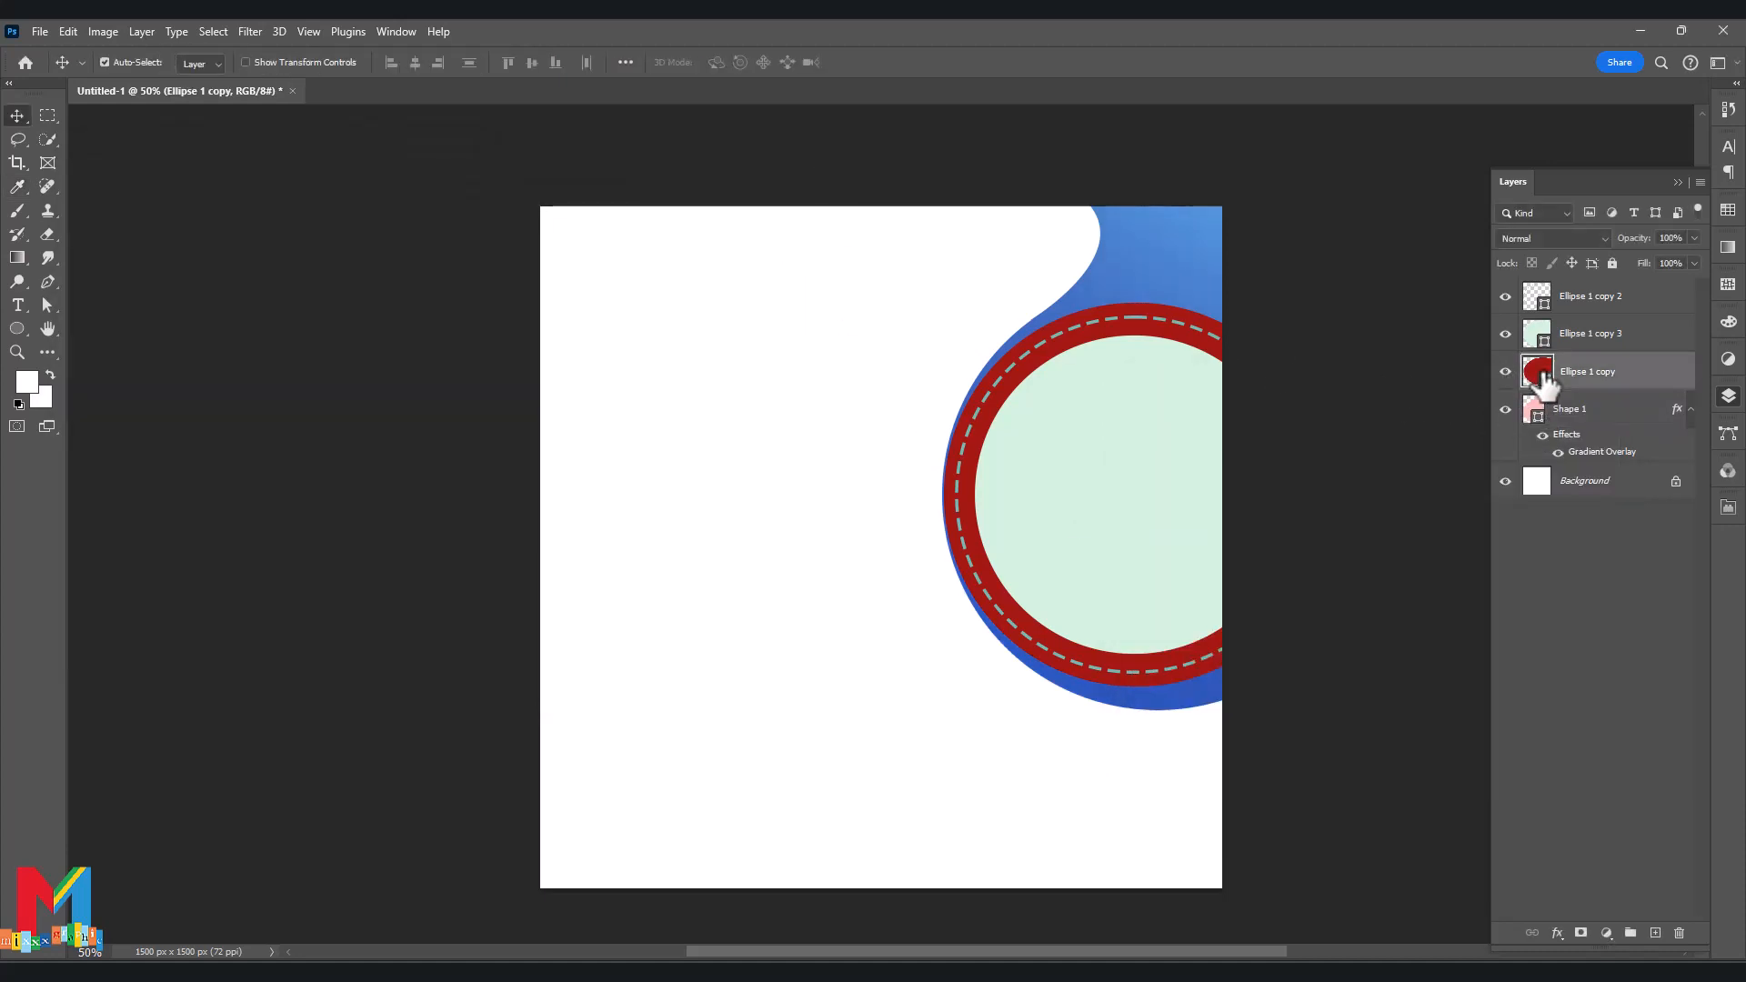
{"action": "right_click", "coordinate": [1543, 380]}
{"action": "left_click", "coordinate": [1537, 369]}
{"action": "double_click", "coordinate": [1537, 368]}
{"action": "left_click", "coordinate": [841, 383]}
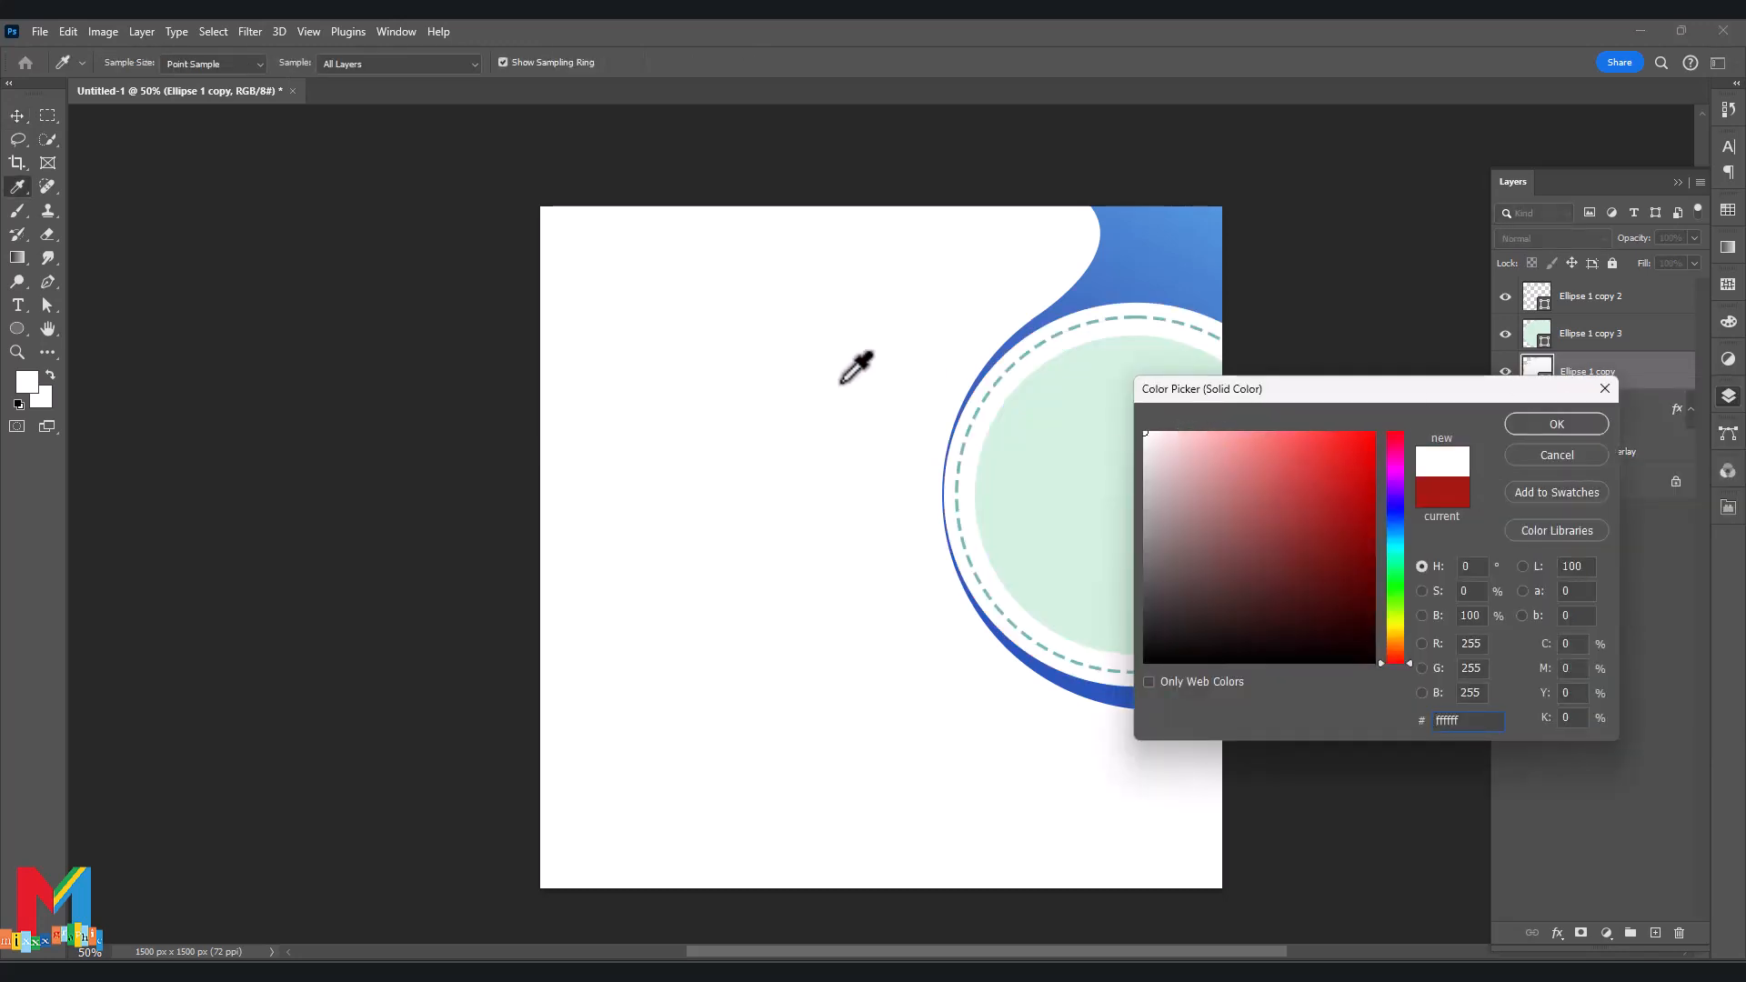
{"action": "left_click", "coordinate": [1552, 428]}
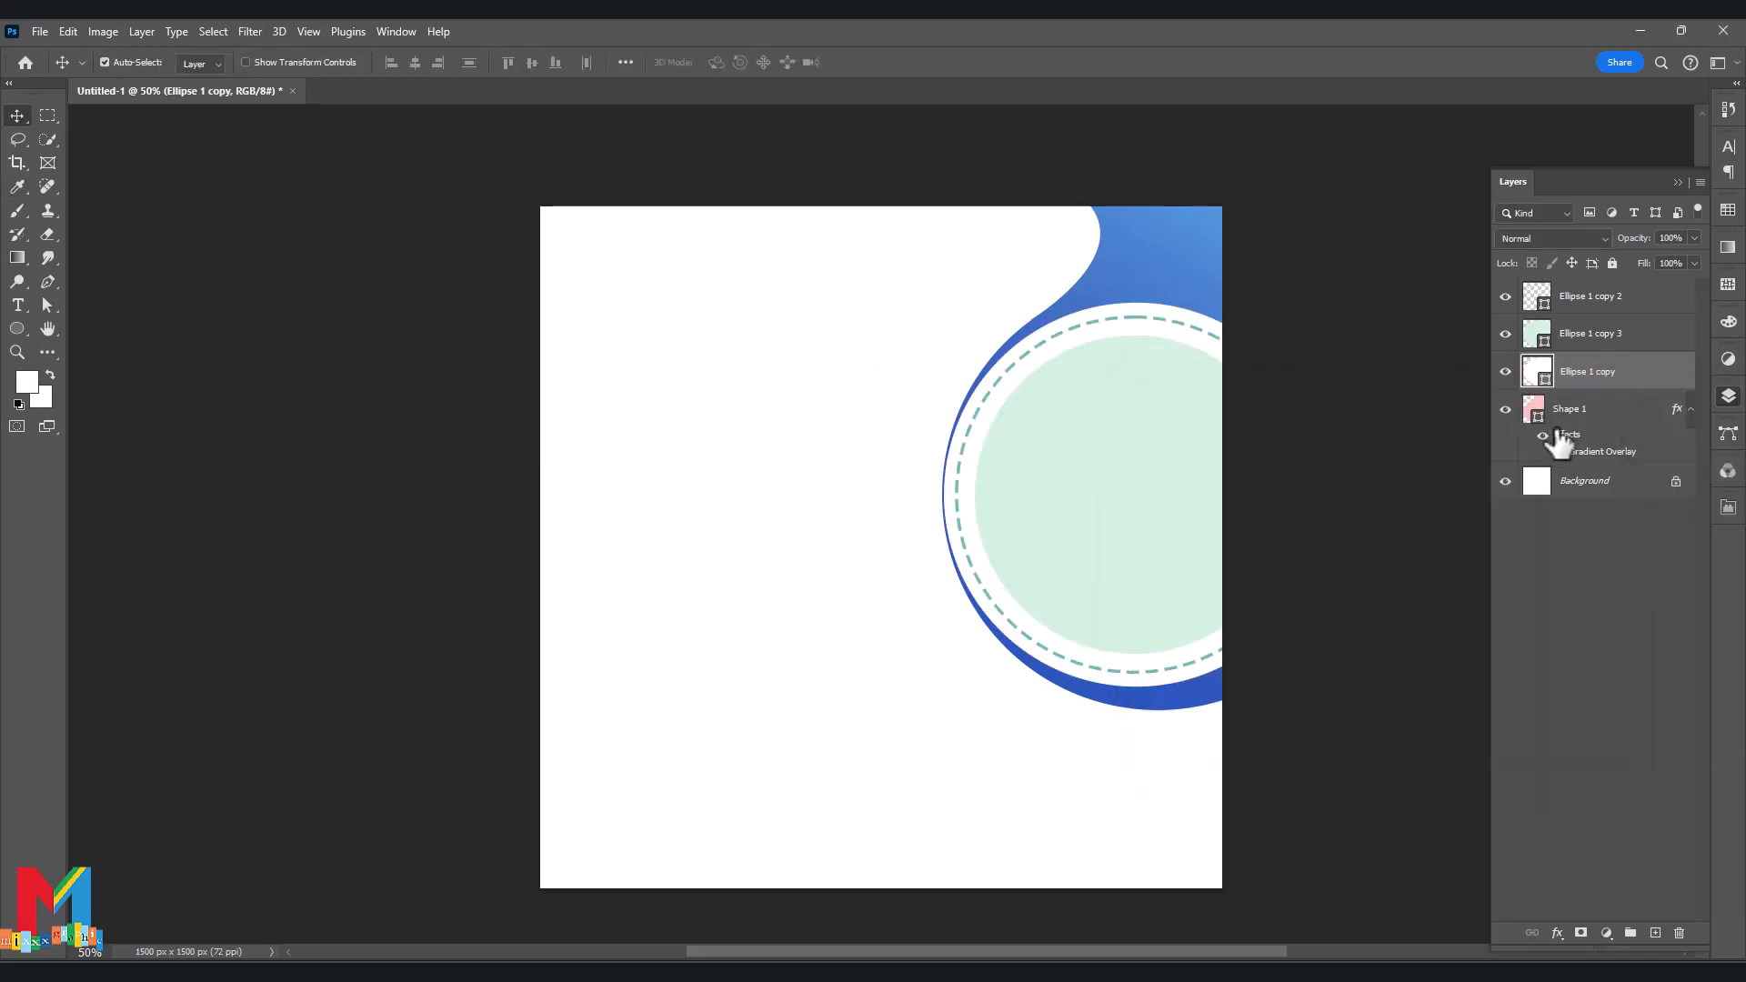
Nudge the white ring slightly to the left.
{"action": "key", "text": "ctrl+t"}
{"action": "key", "text": "Left"}
{"action": "key", "text": "Left"}
{"action": "key", "text": "Left"}
{"action": "key", "text": "Left"}
{"action": "key", "text": "Left"}
{"action": "key", "text": "Left"}
{"action": "key", "text": "Left"}
{"action": "key", "text": "Left"}
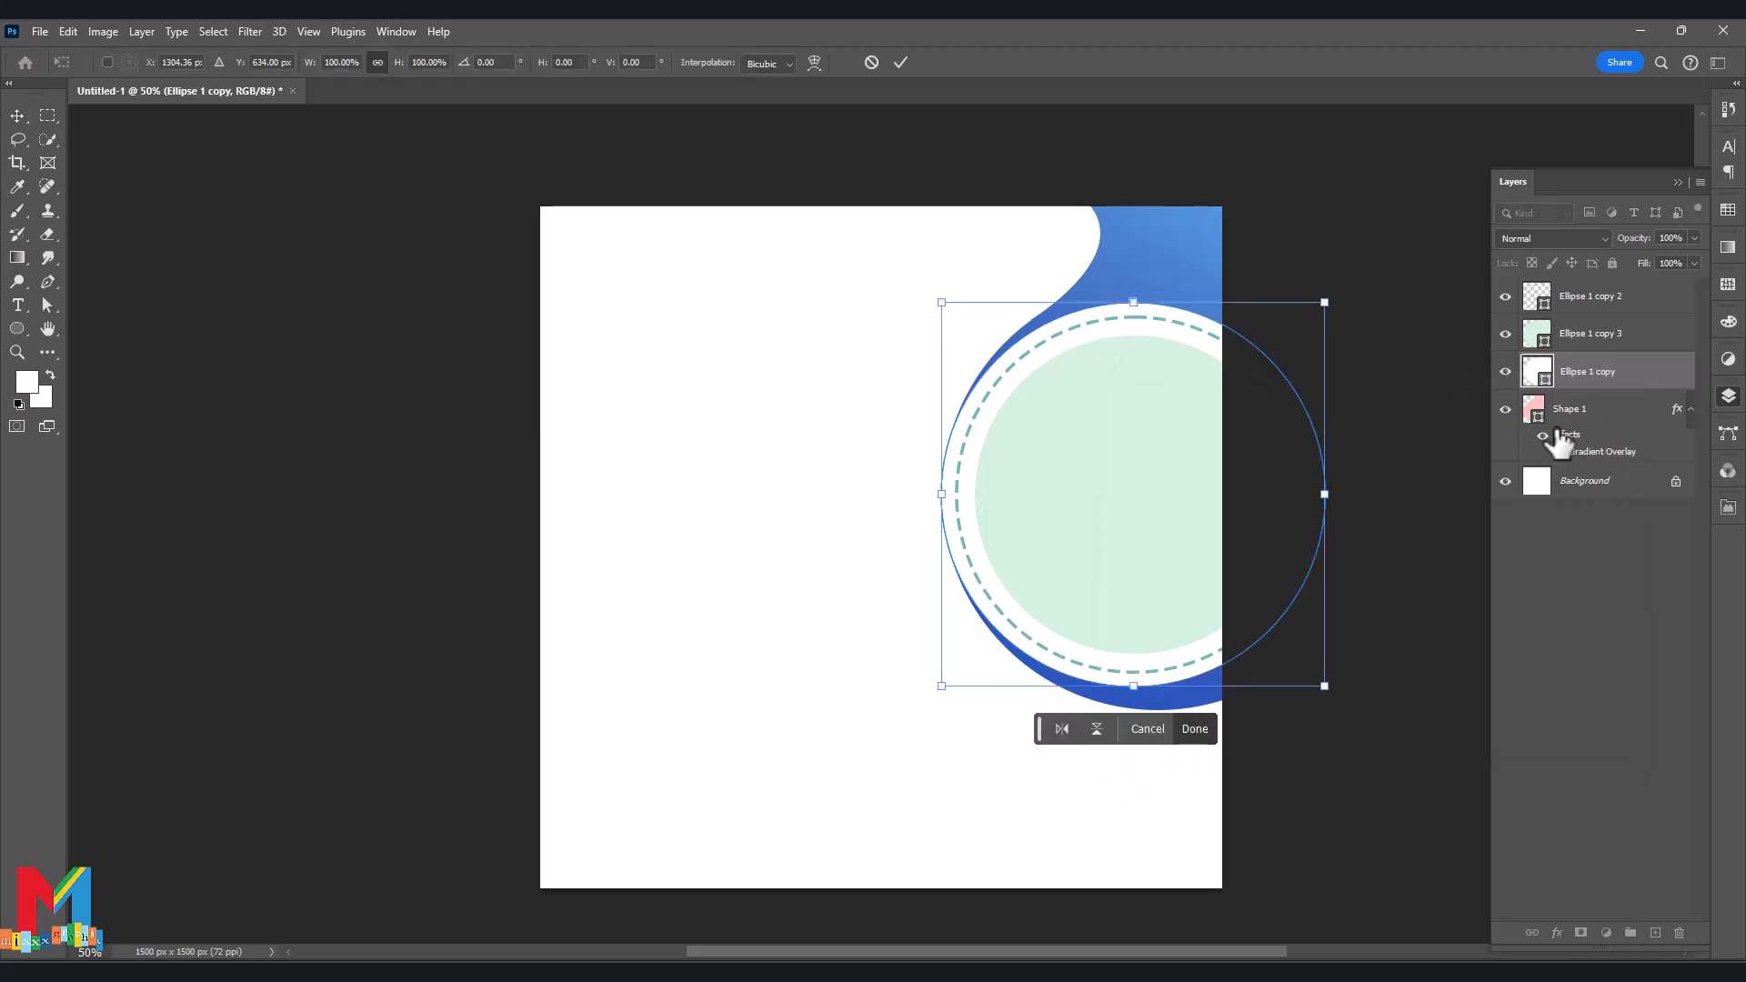
{"action": "left_click", "coordinate": [903, 75]}
Duplicate the mint circle layer Ellipse 1 copy 3 as Ellipse 1 copy 4.
{"action": "left_click", "coordinate": [1138, 428]}
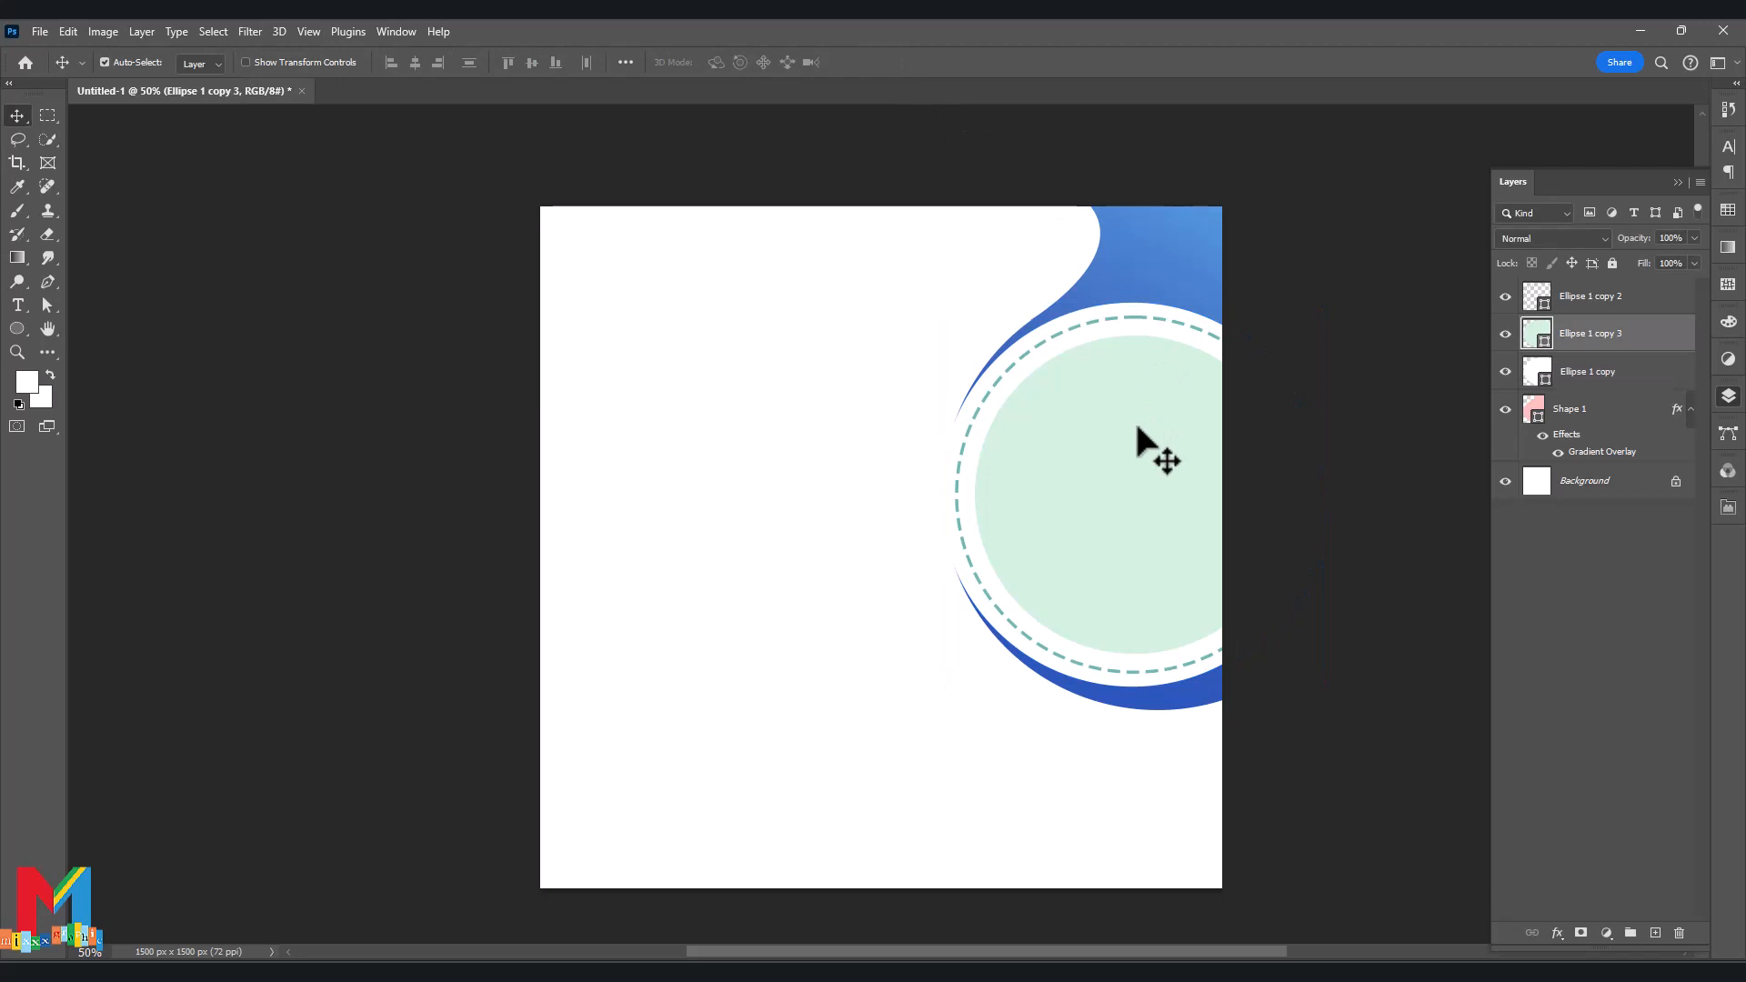
{"action": "key", "text": "ctrl+j"}
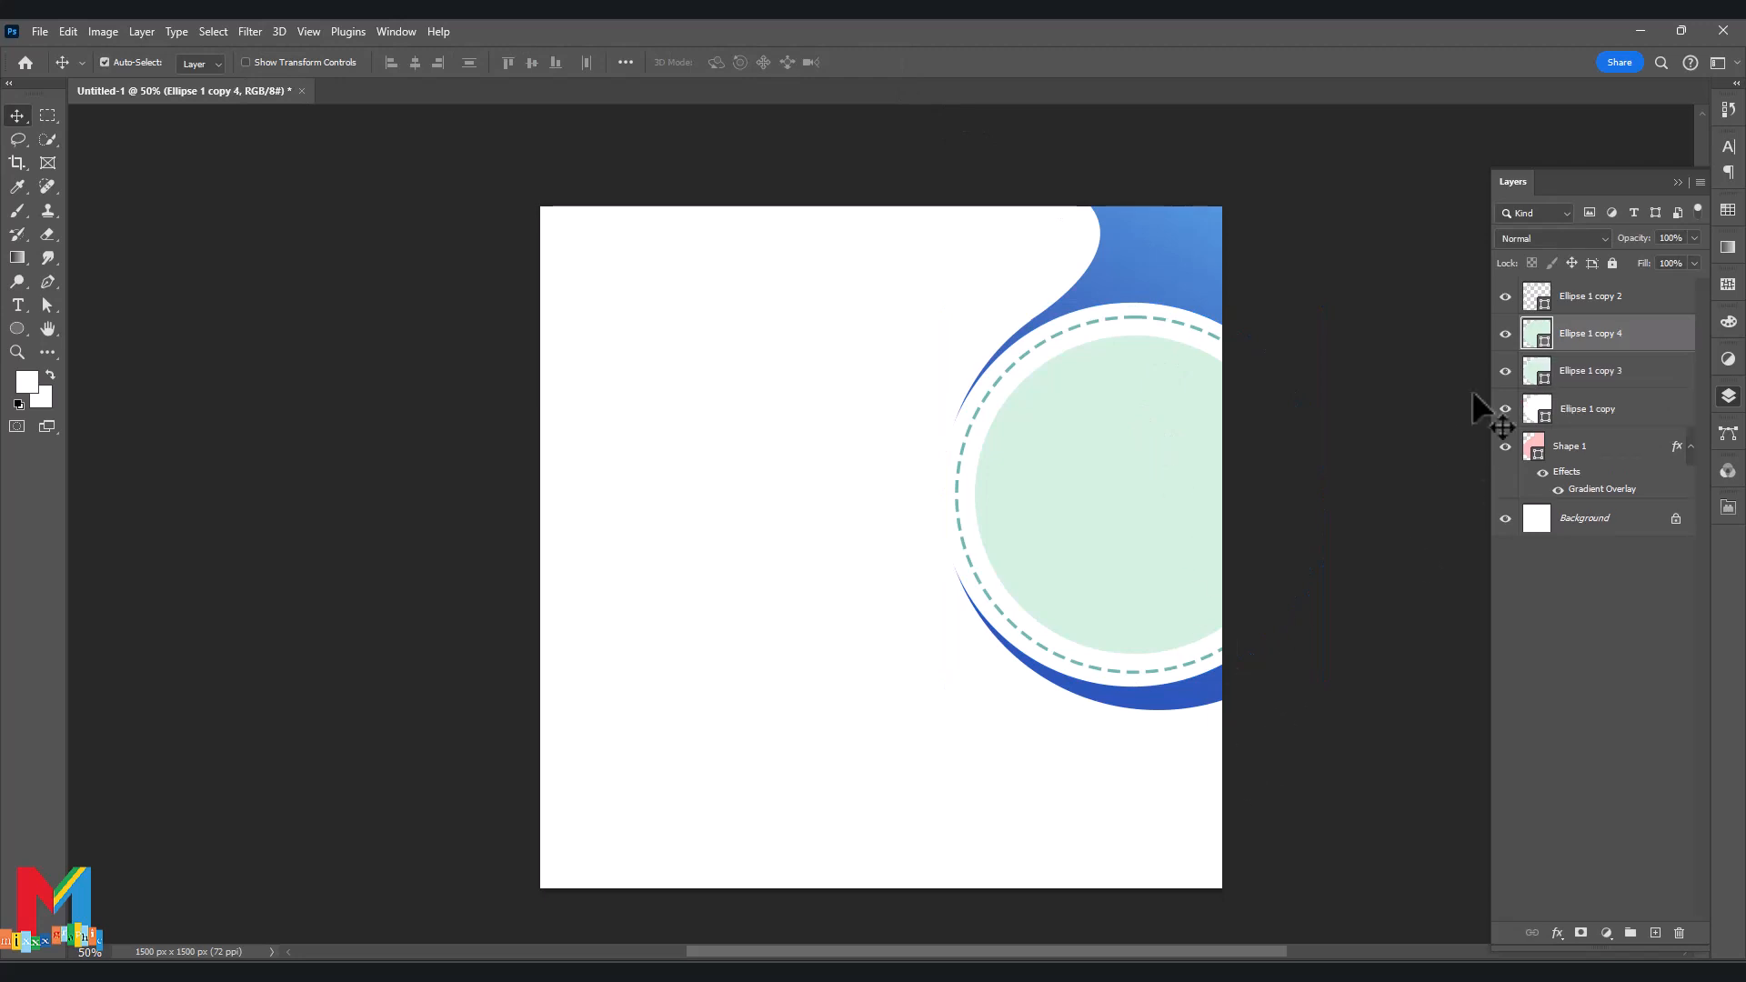
{"action": "left_click", "coordinate": [1537, 378]}
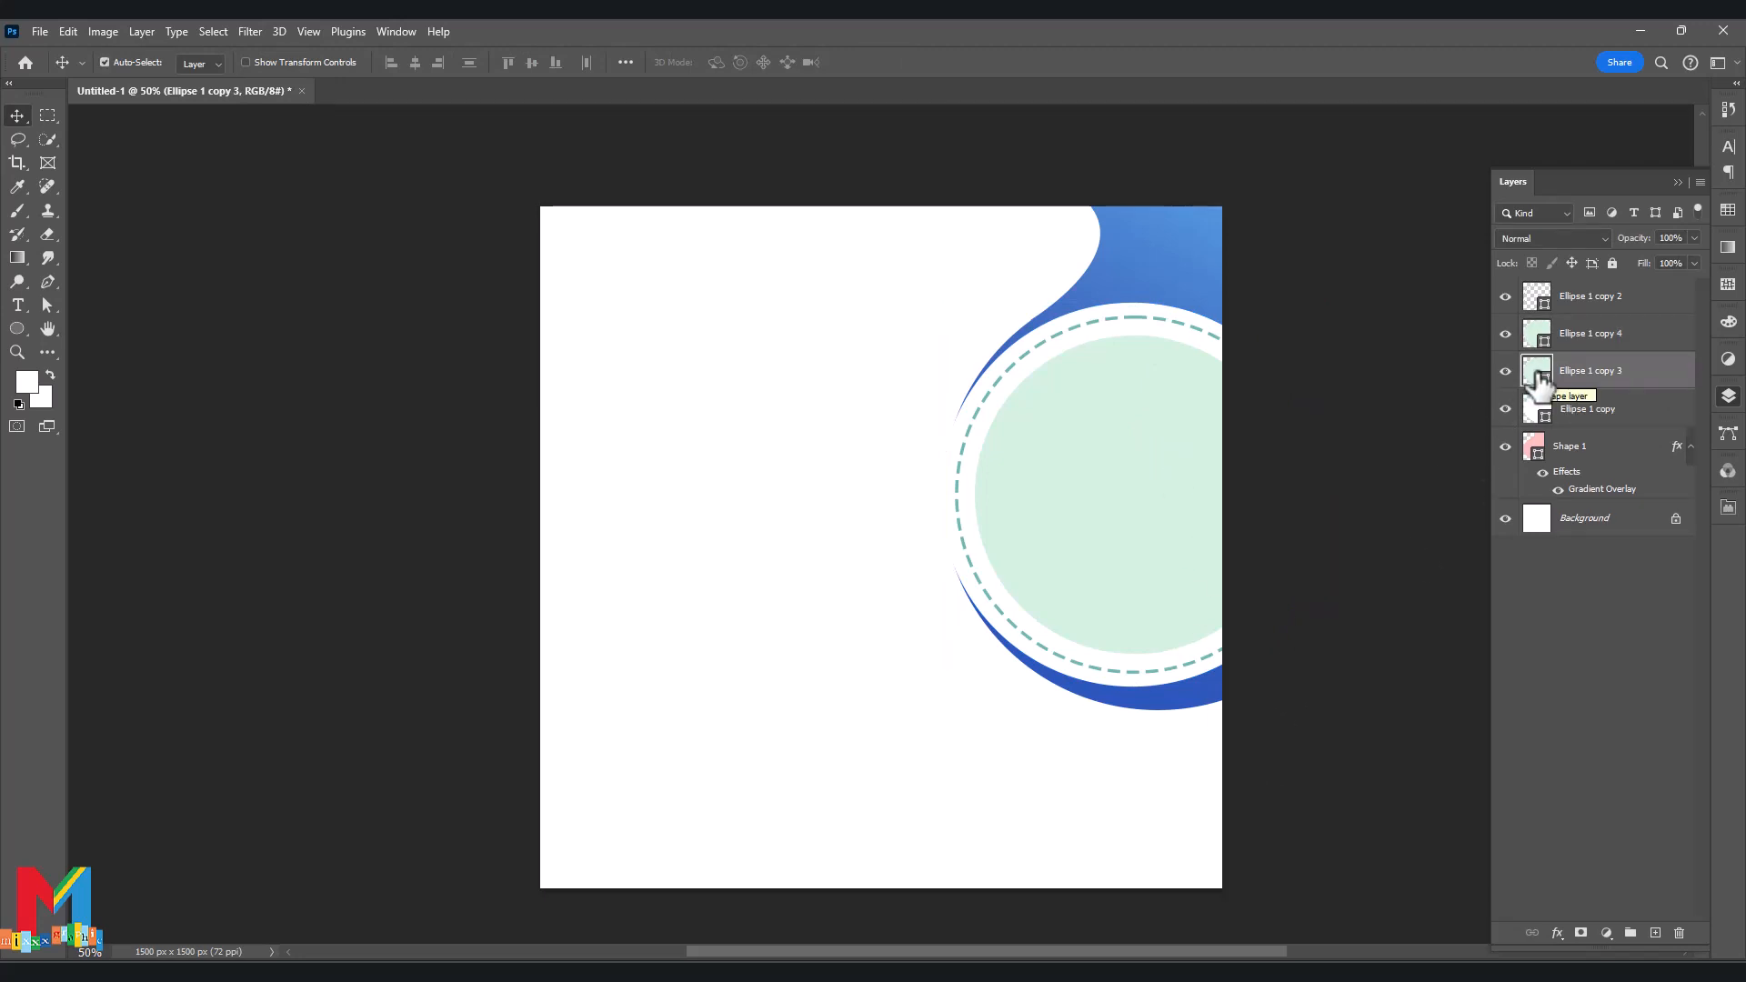
Change the fill of Ellipse 1 copy 4 to pale pink f2d0ec.
{"action": "double_click", "coordinate": [1537, 334]}
{"action": "left_click_drag", "start_coordinate": [1400, 518], "coordinate": [1399, 463]}
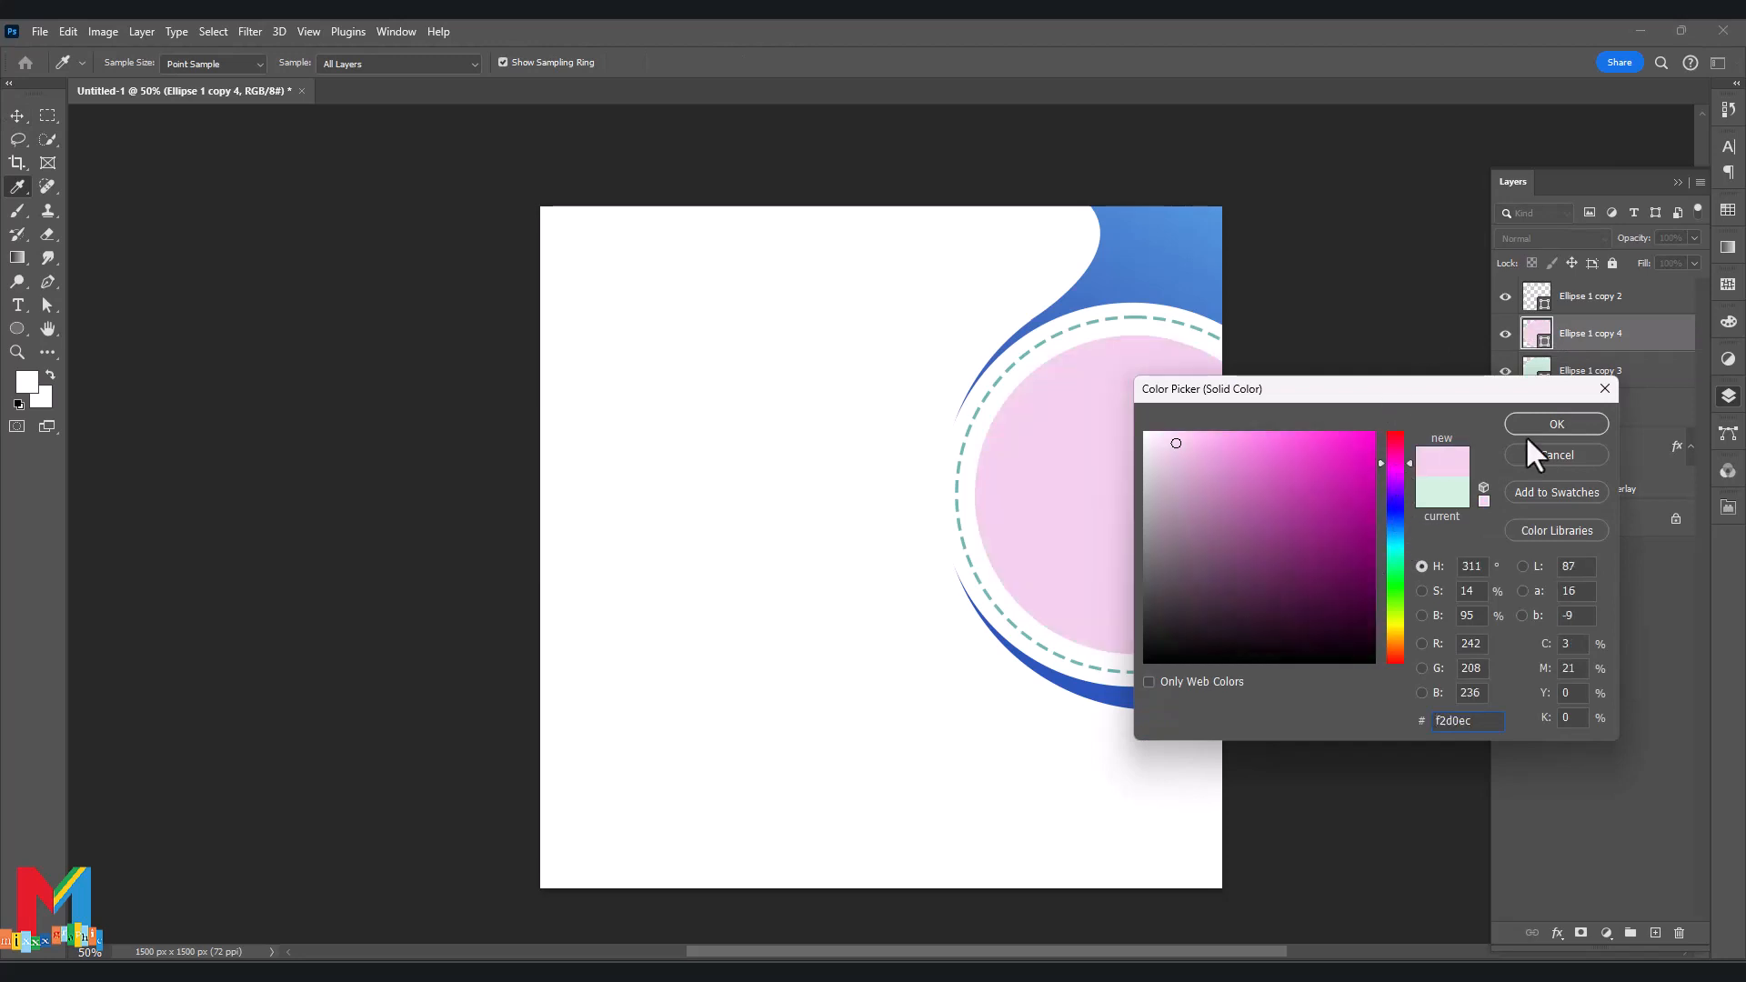
{"action": "left_click", "coordinate": [1534, 427]}
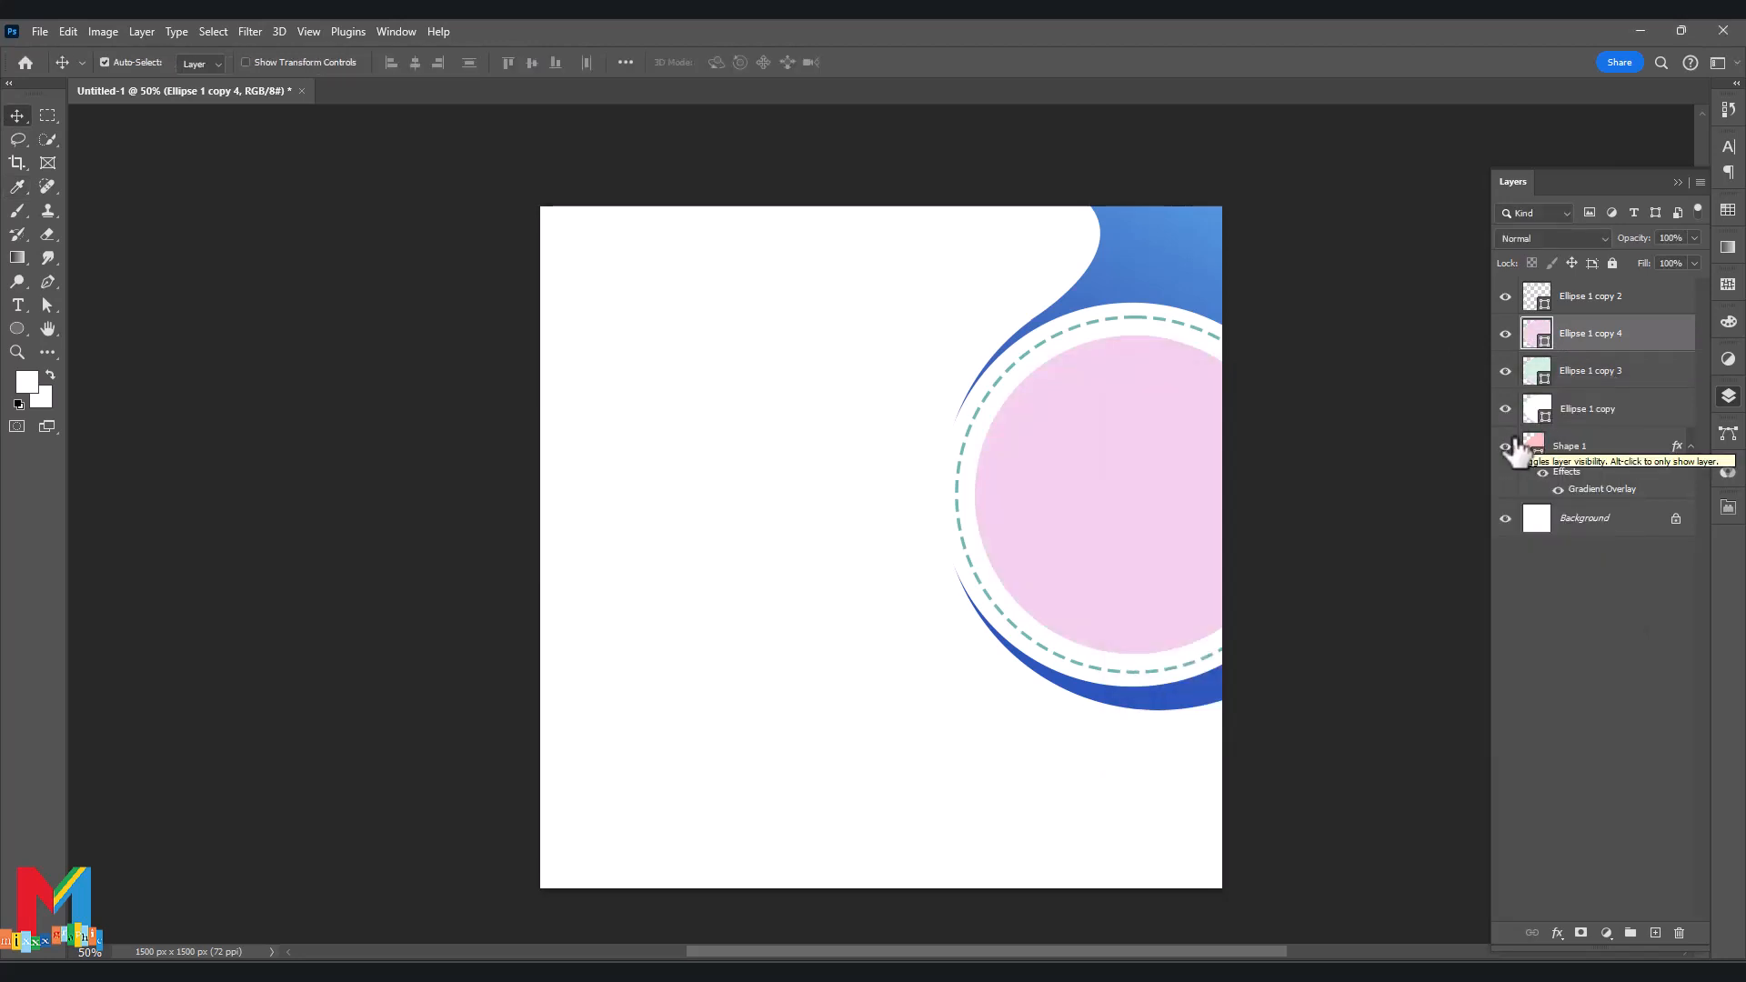
Scale the pink circle down to about 93.7% so a thin mint ring shows.
{"action": "key", "text": "ctrl+t"}
{"action": "left_click_drag", "start_coordinate": [1292, 494], "coordinate": [1281, 501]}
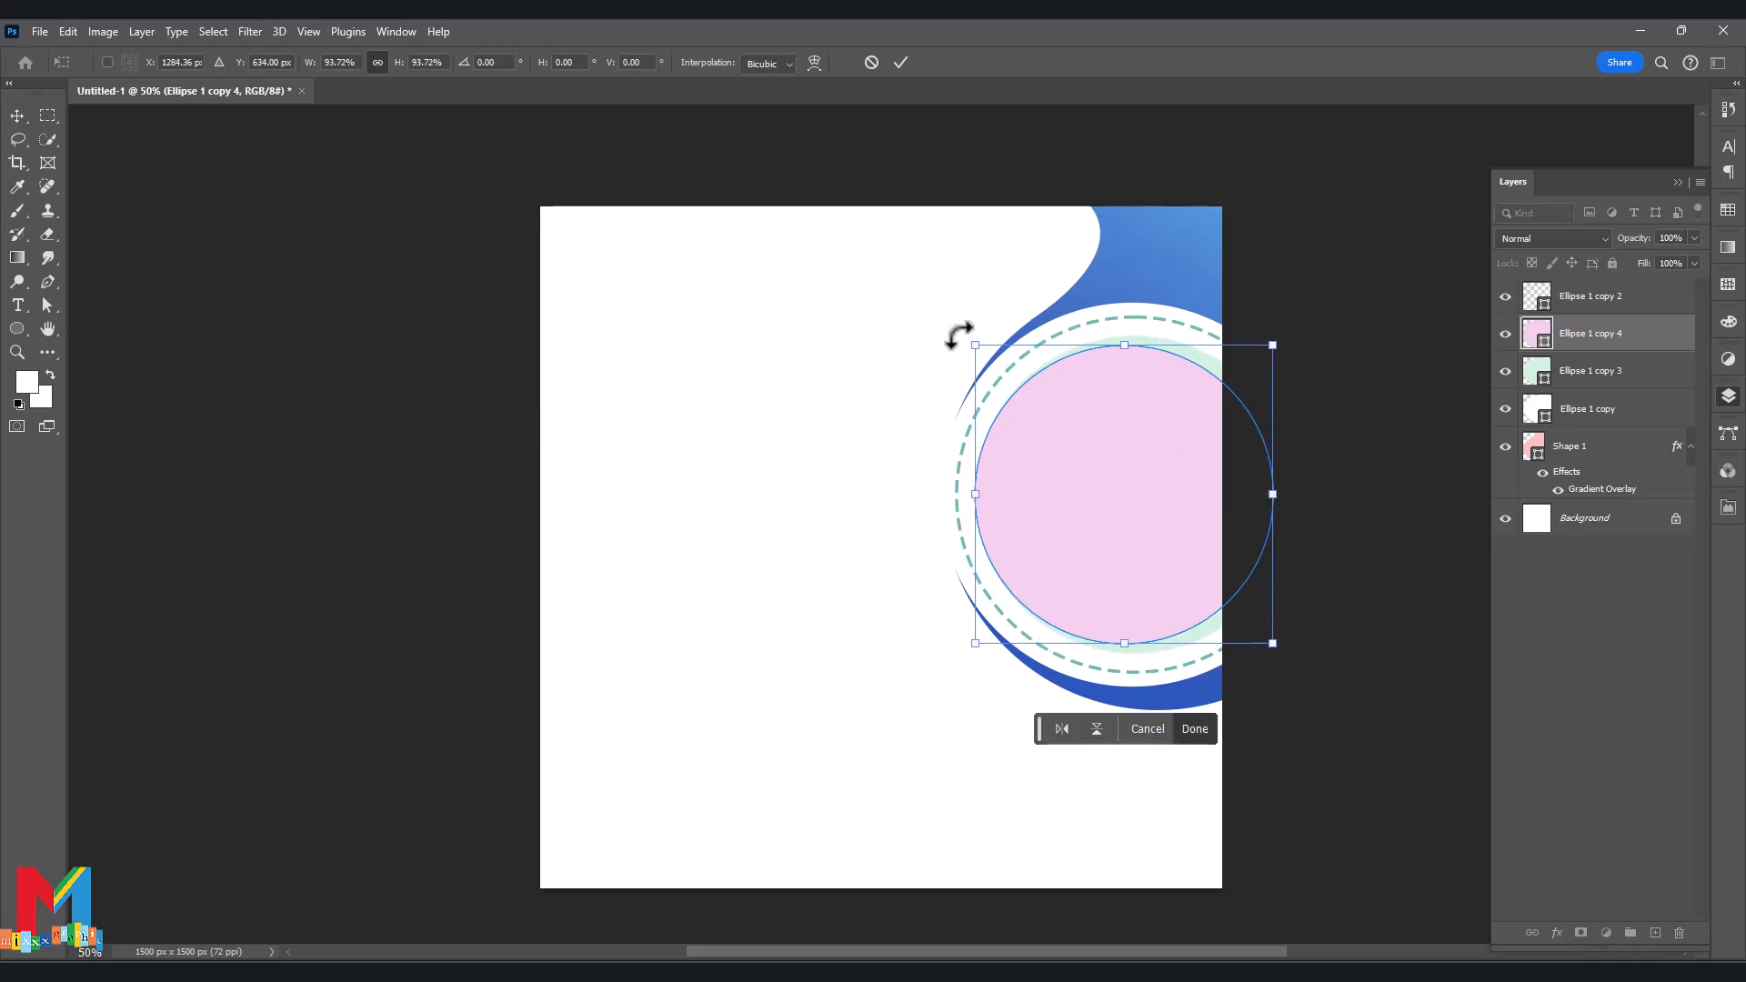
{"action": "left_click", "coordinate": [900, 62]}
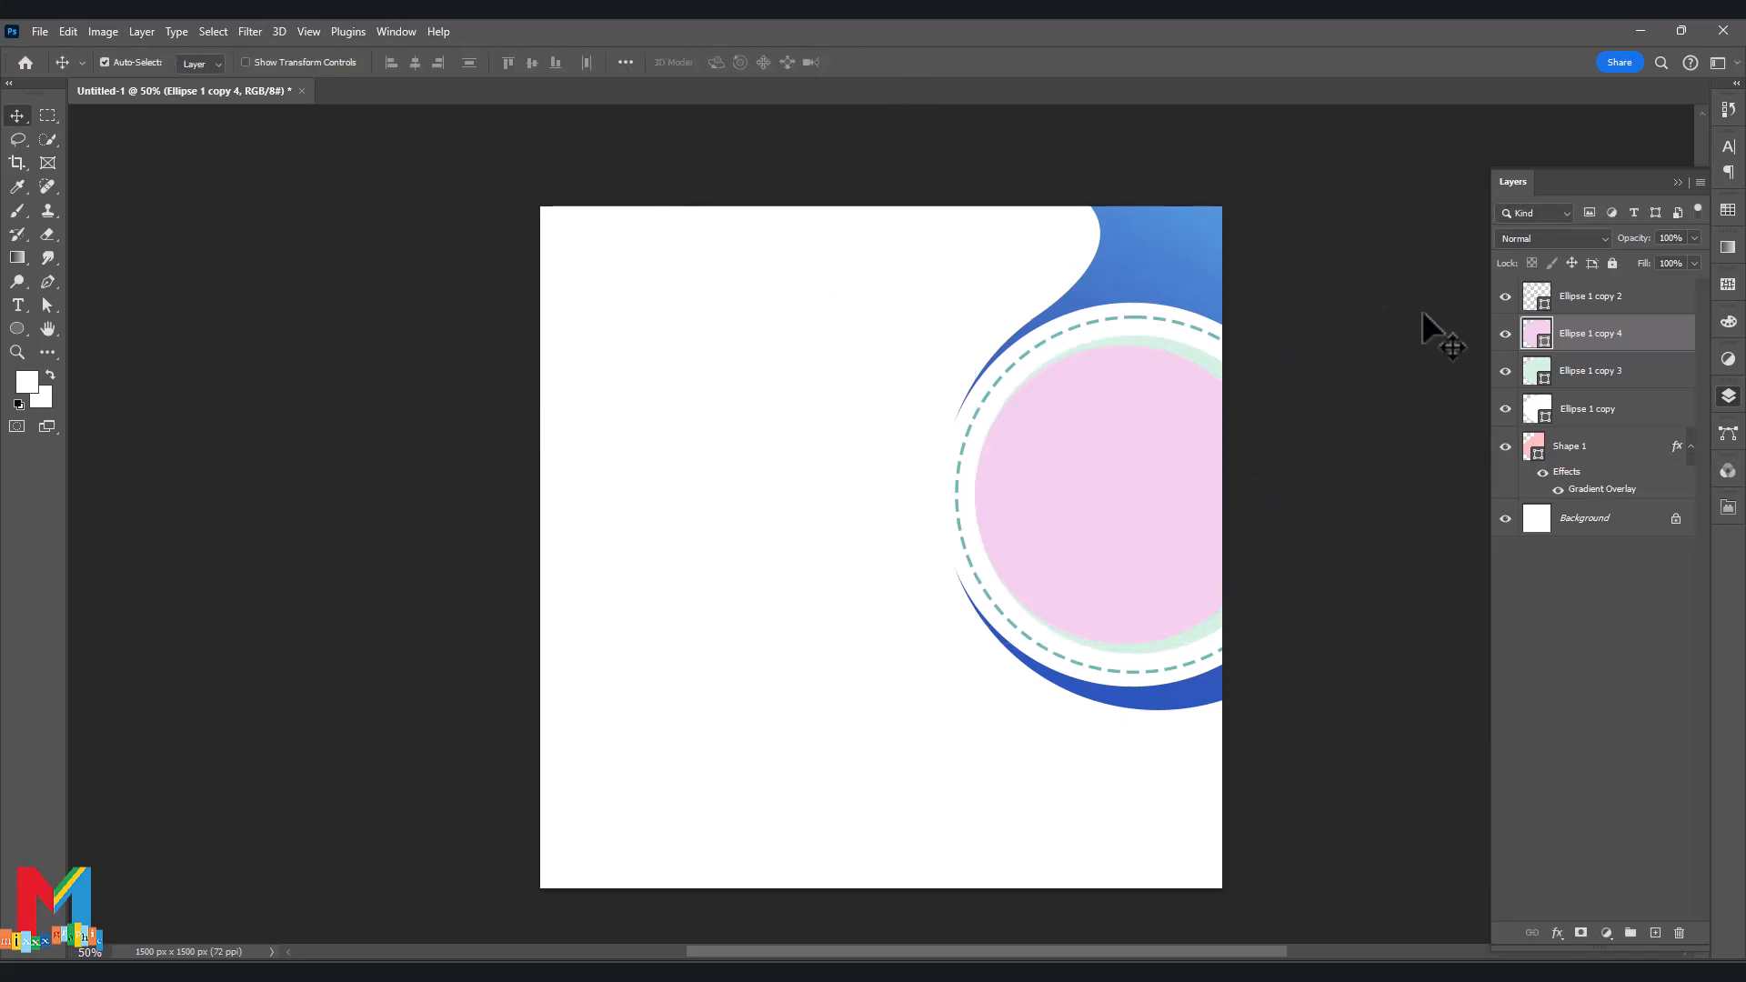
{"action": "left_click", "coordinate": [1546, 382]}
{"action": "right_click", "coordinate": [1546, 382]}
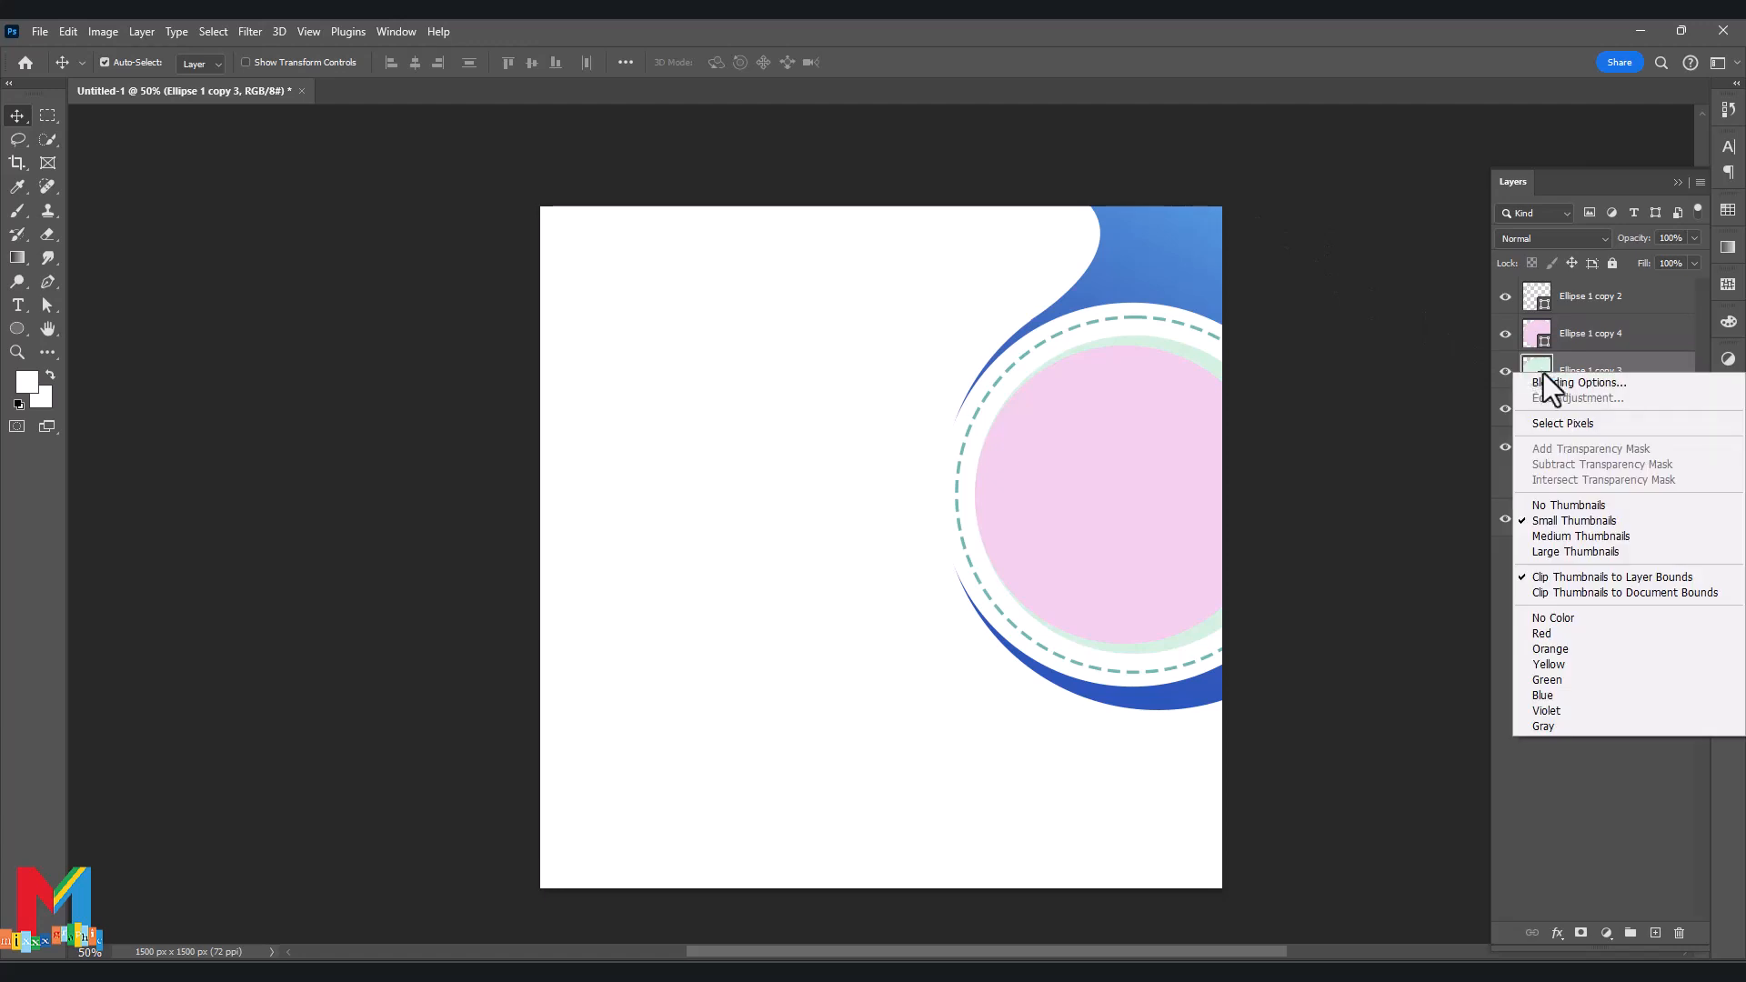
Give Ellipse 1 copy 3 a yellow-to-red Orange_10 Gradient Overlay.
{"action": "left_click", "coordinate": [1567, 389]}
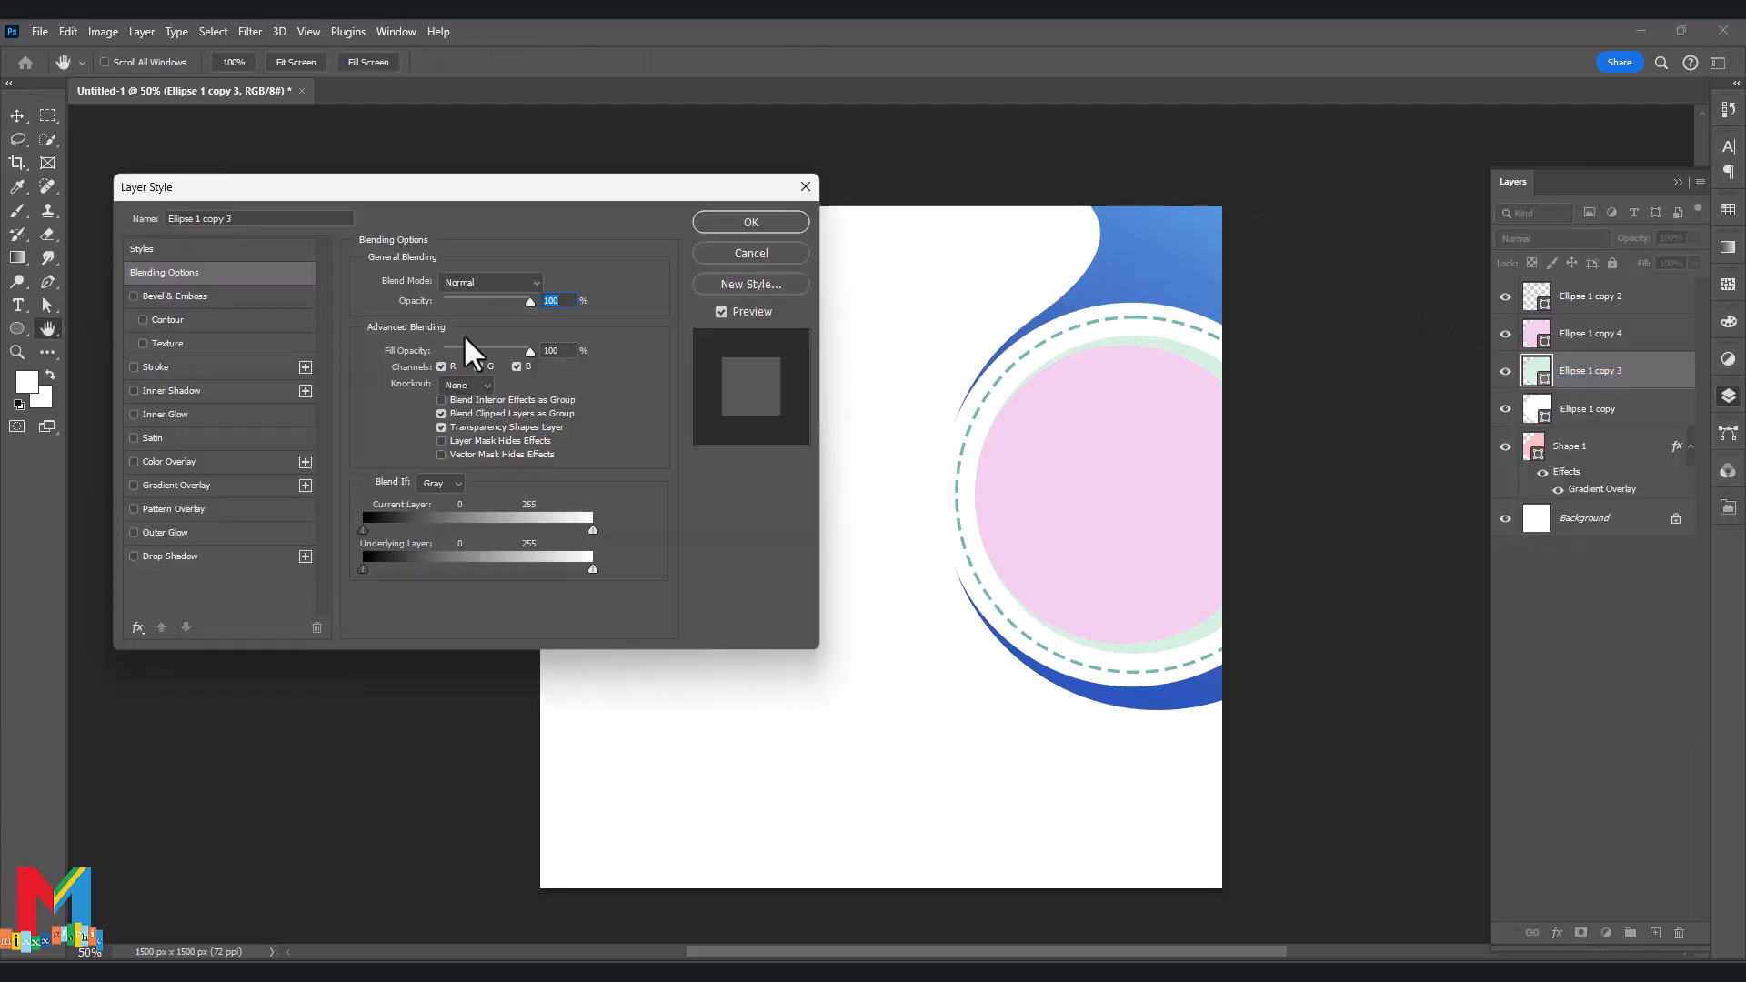
{"action": "left_click", "coordinate": [197, 486]}
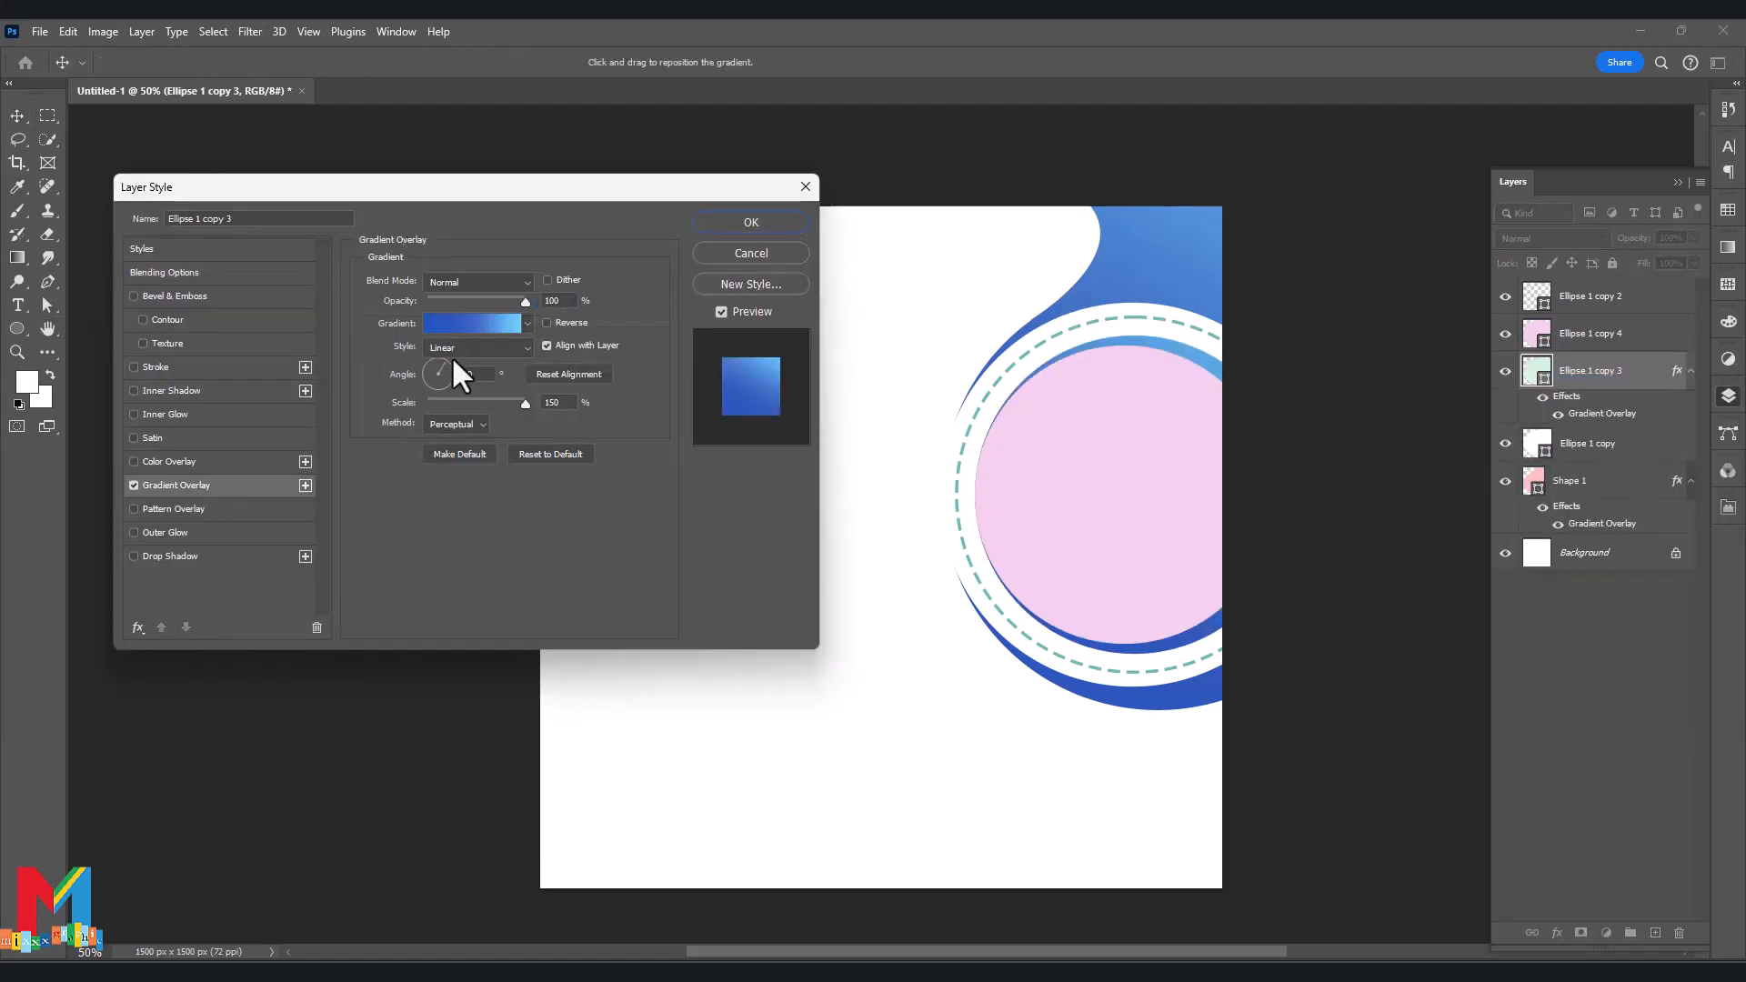
{"action": "left_click", "coordinate": [459, 325]}
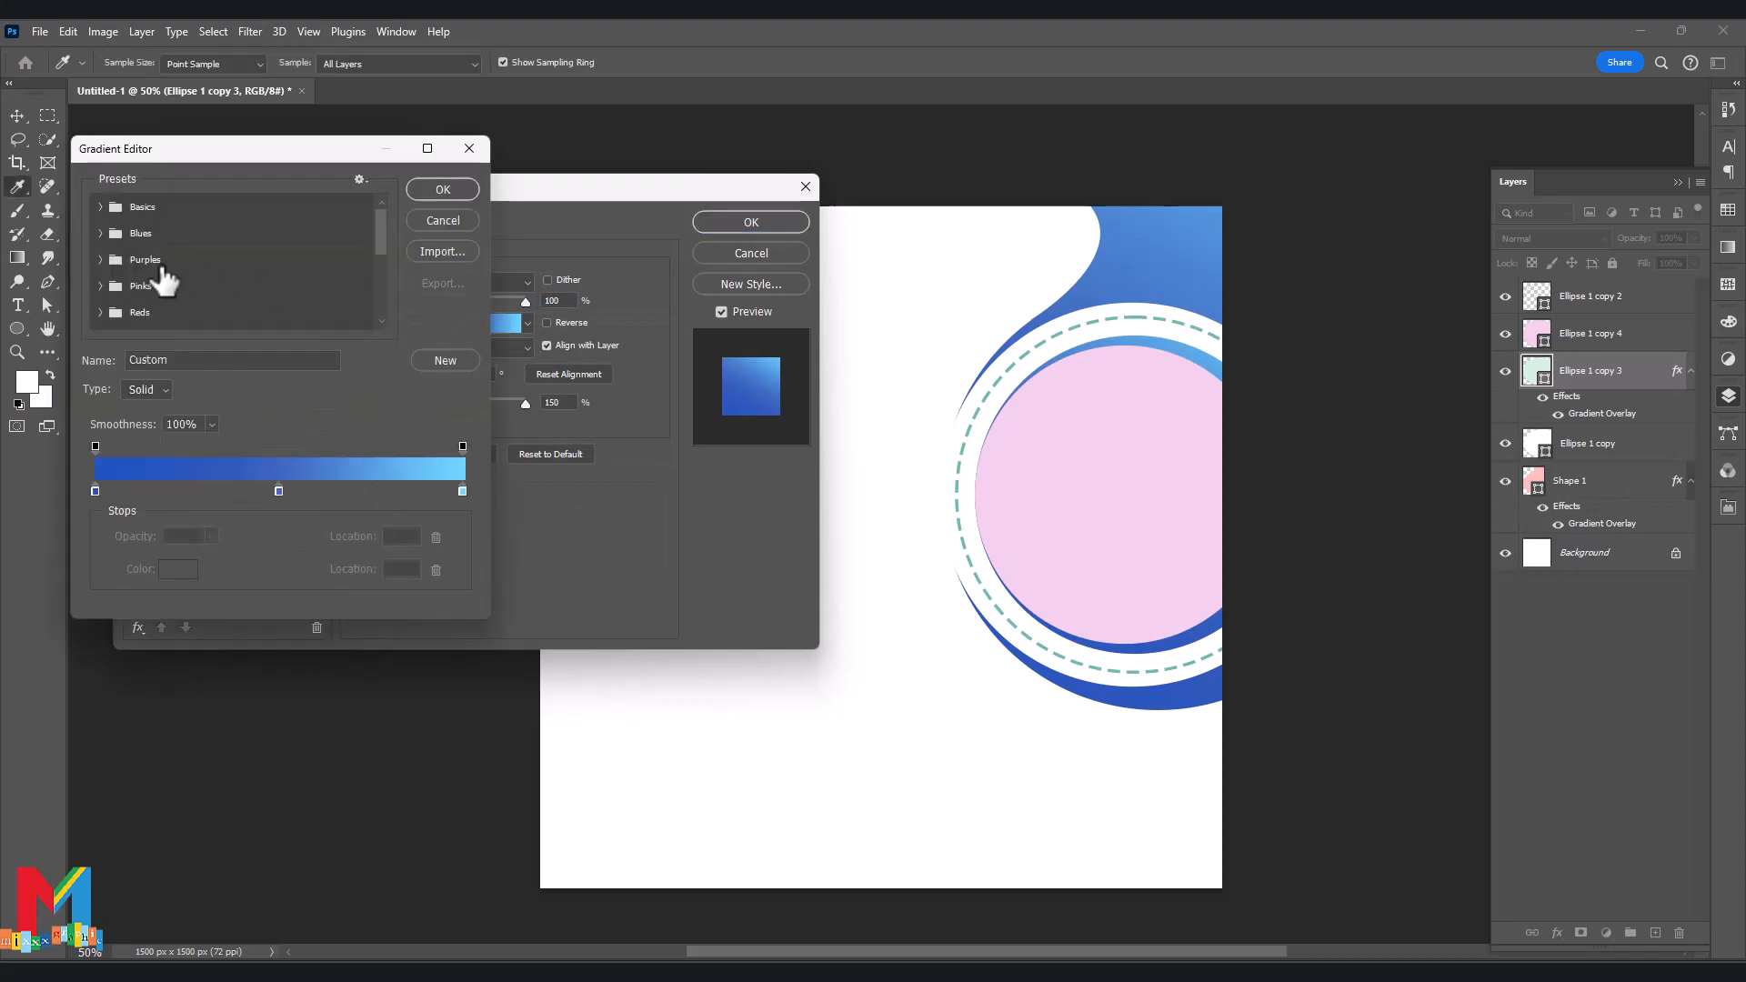
{"action": "scroll", "coordinate": [202, 271], "scroll_direction": "down", "scroll_amount": 1}
{"action": "left_click", "coordinate": [145, 309]}
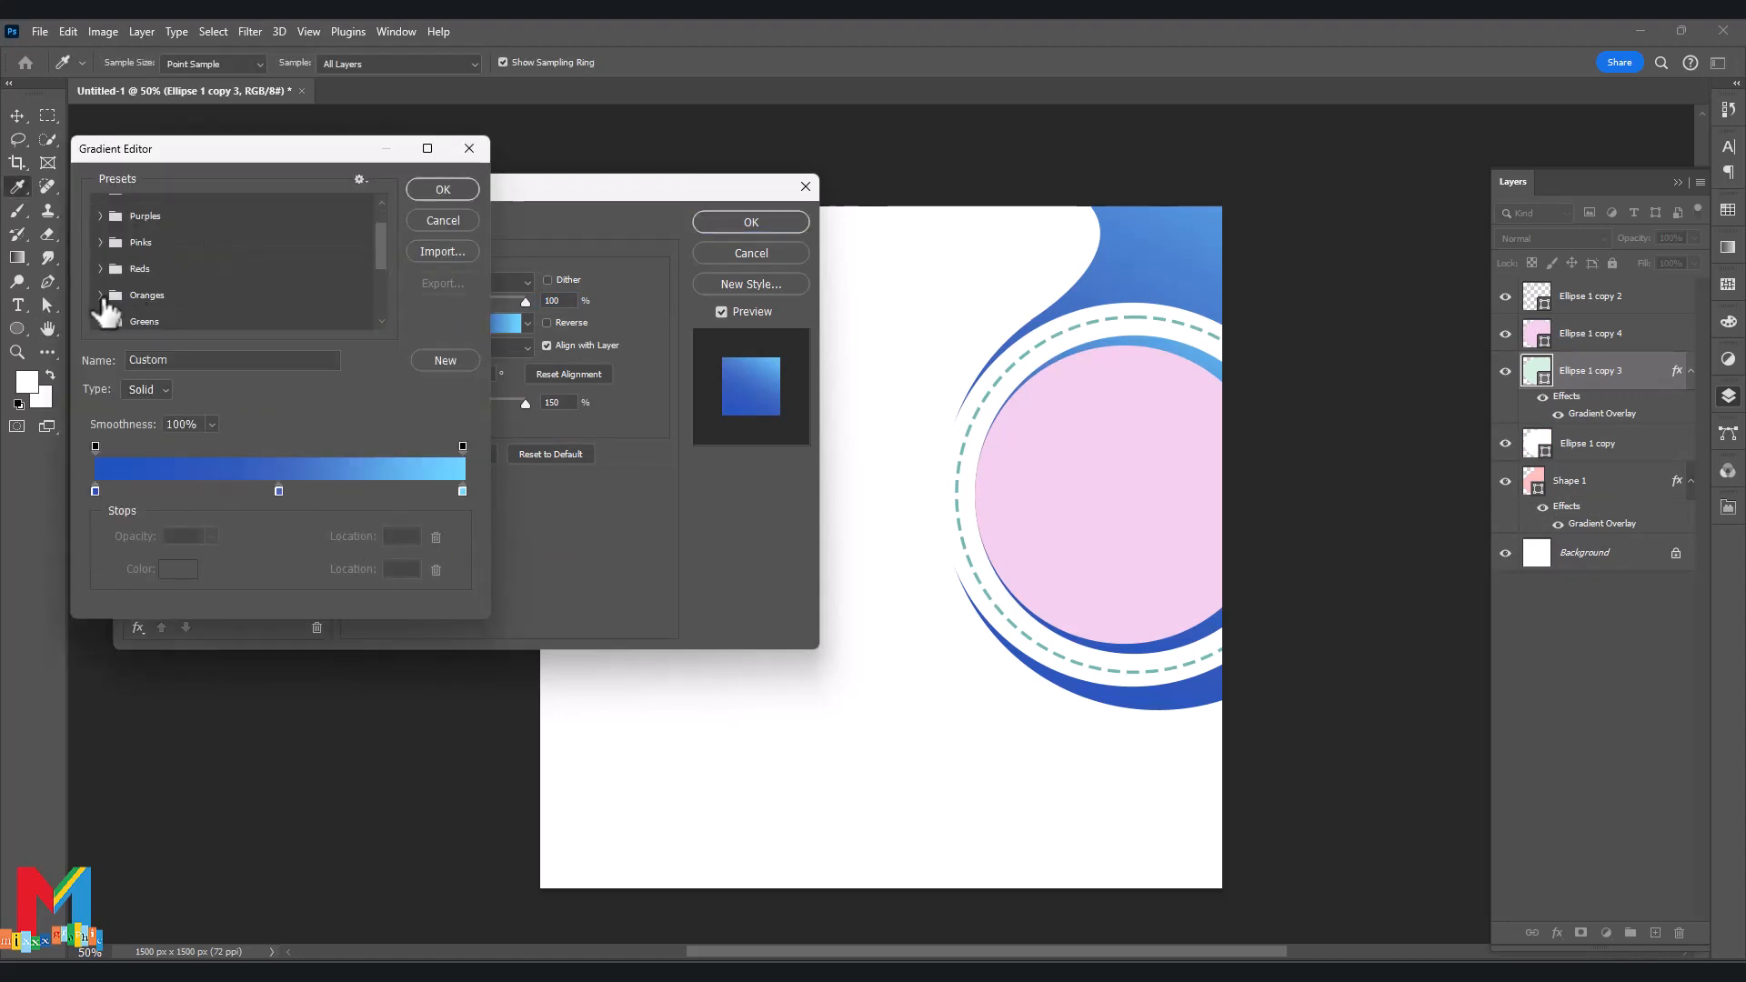
{"action": "left_click", "coordinate": [207, 309]}
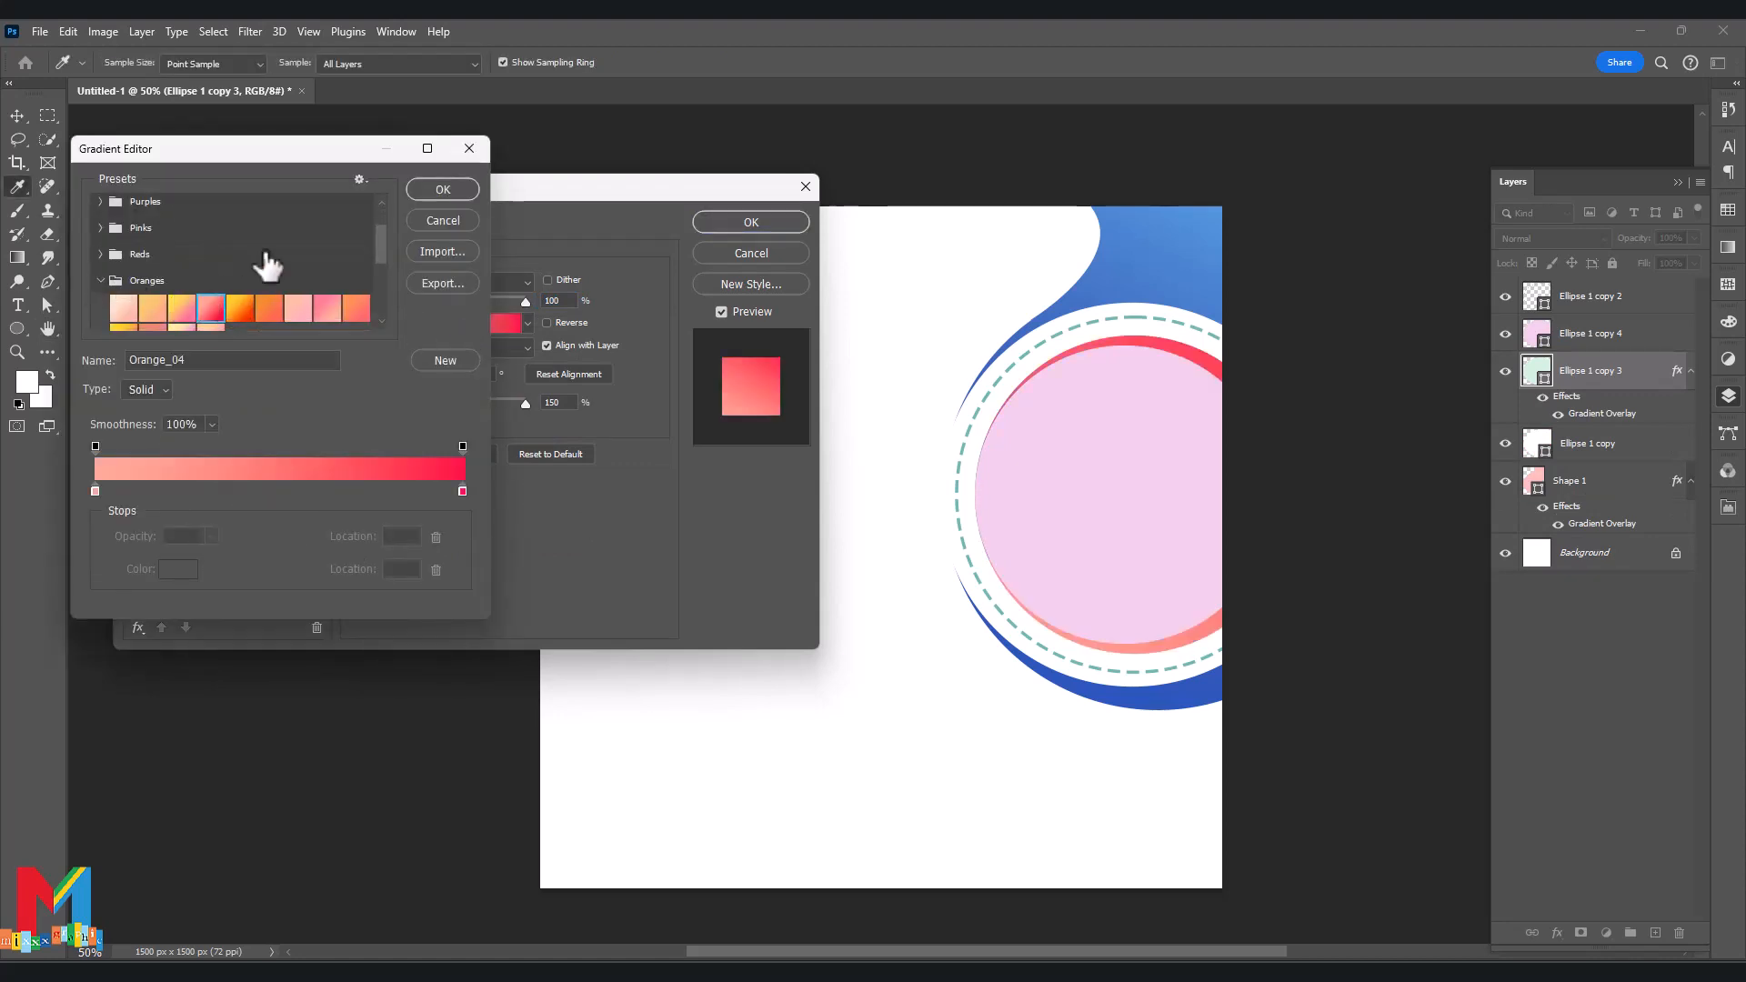
{"action": "left_click", "coordinate": [180, 309]}
{"action": "scroll", "coordinate": [248, 300], "scroll_direction": "down", "scroll_amount": 1}
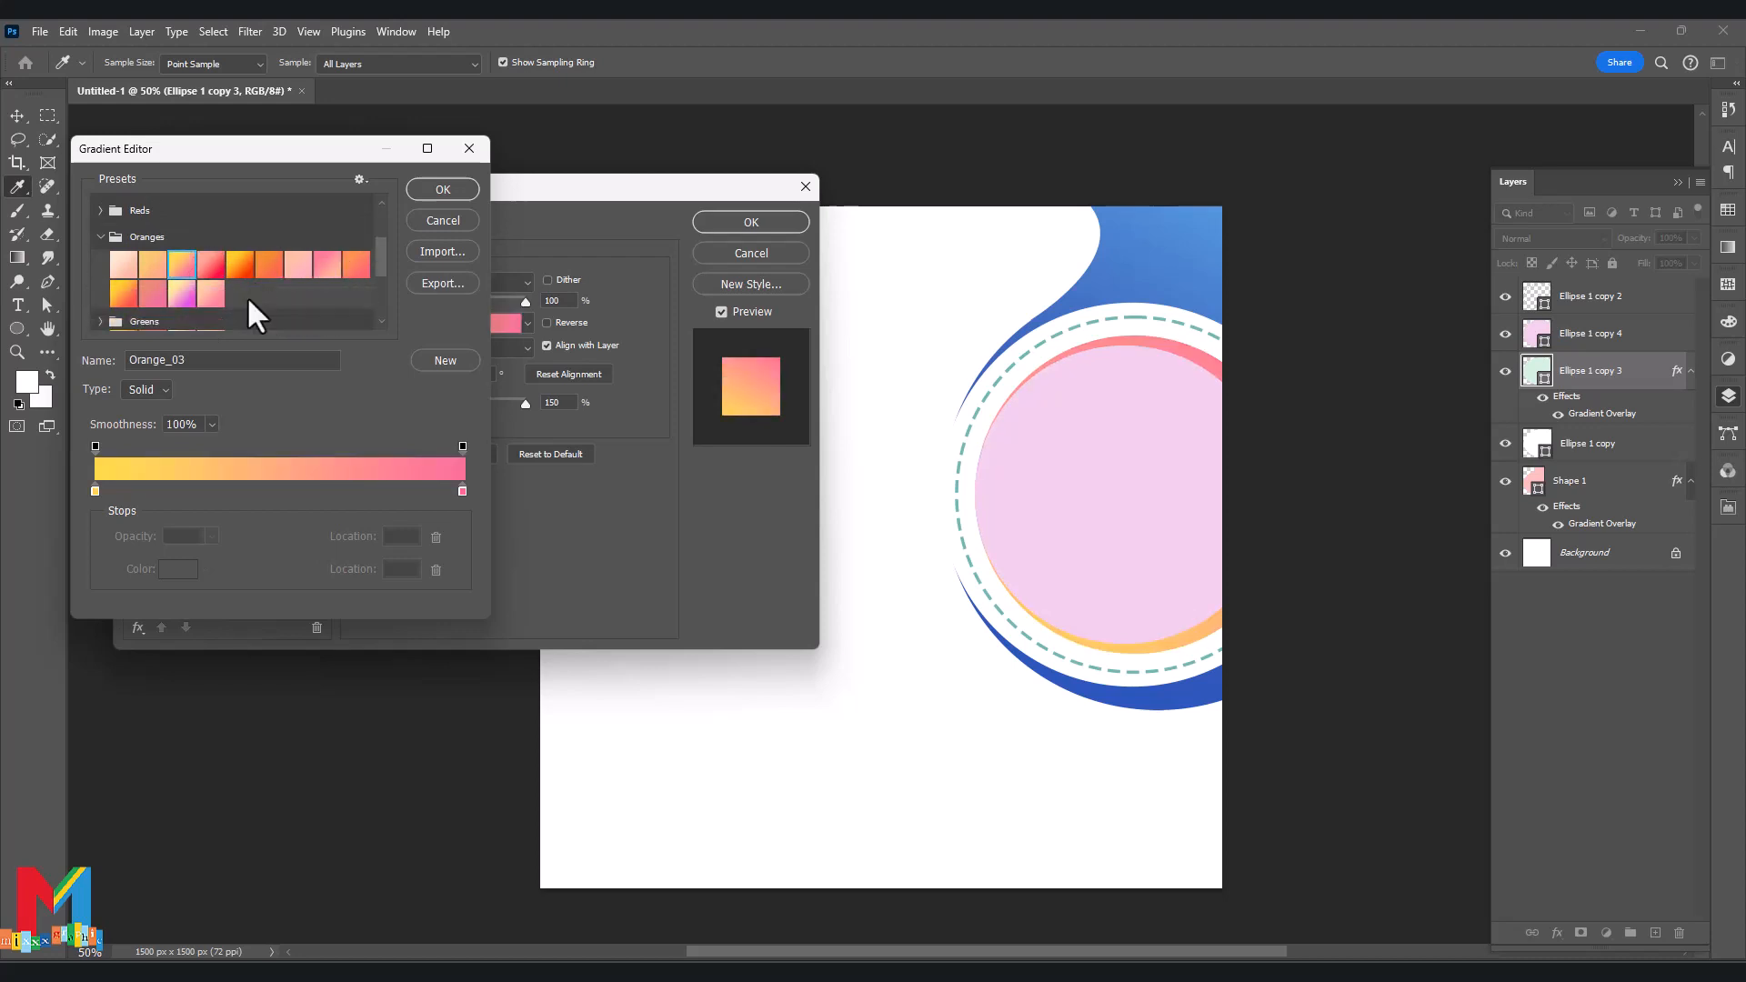
{"action": "left_click", "coordinate": [123, 293]}
{"action": "left_click", "coordinate": [441, 191]}
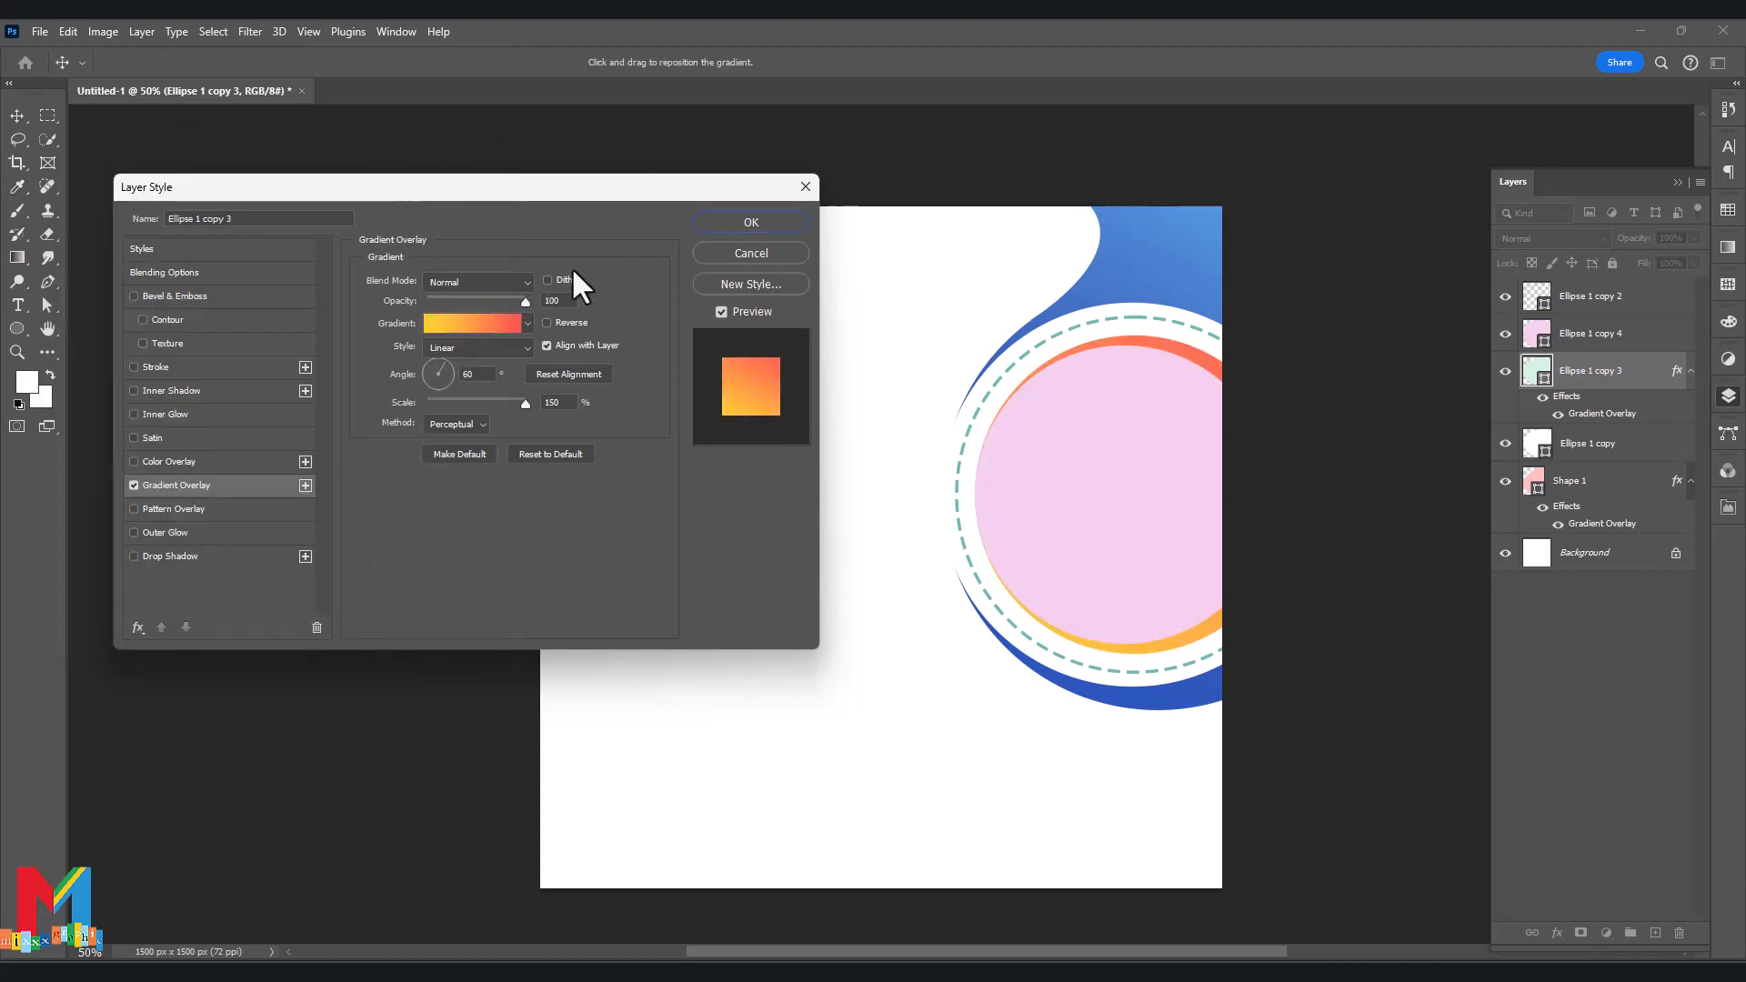
{"action": "left_click", "coordinate": [748, 228]}
{"action": "left_click", "coordinate": [1573, 339]}
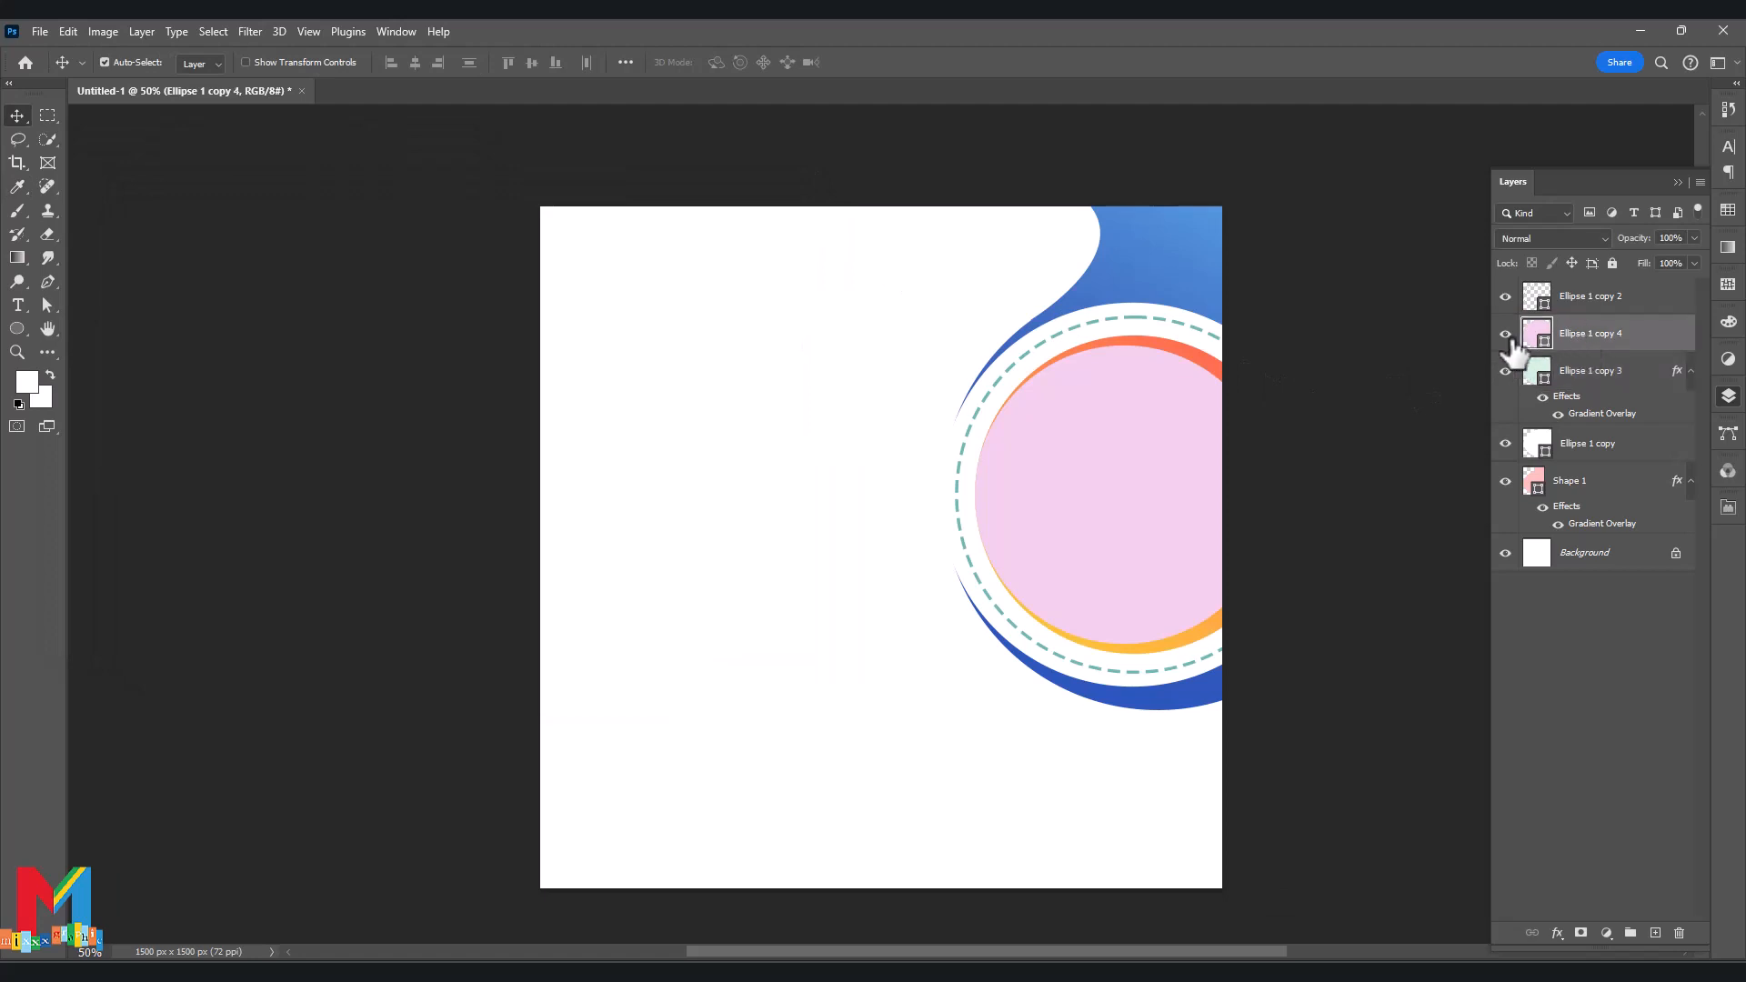
Place the handshake photo into the flyer as an embedded image.
{"action": "left_click", "coordinate": [40, 31]}
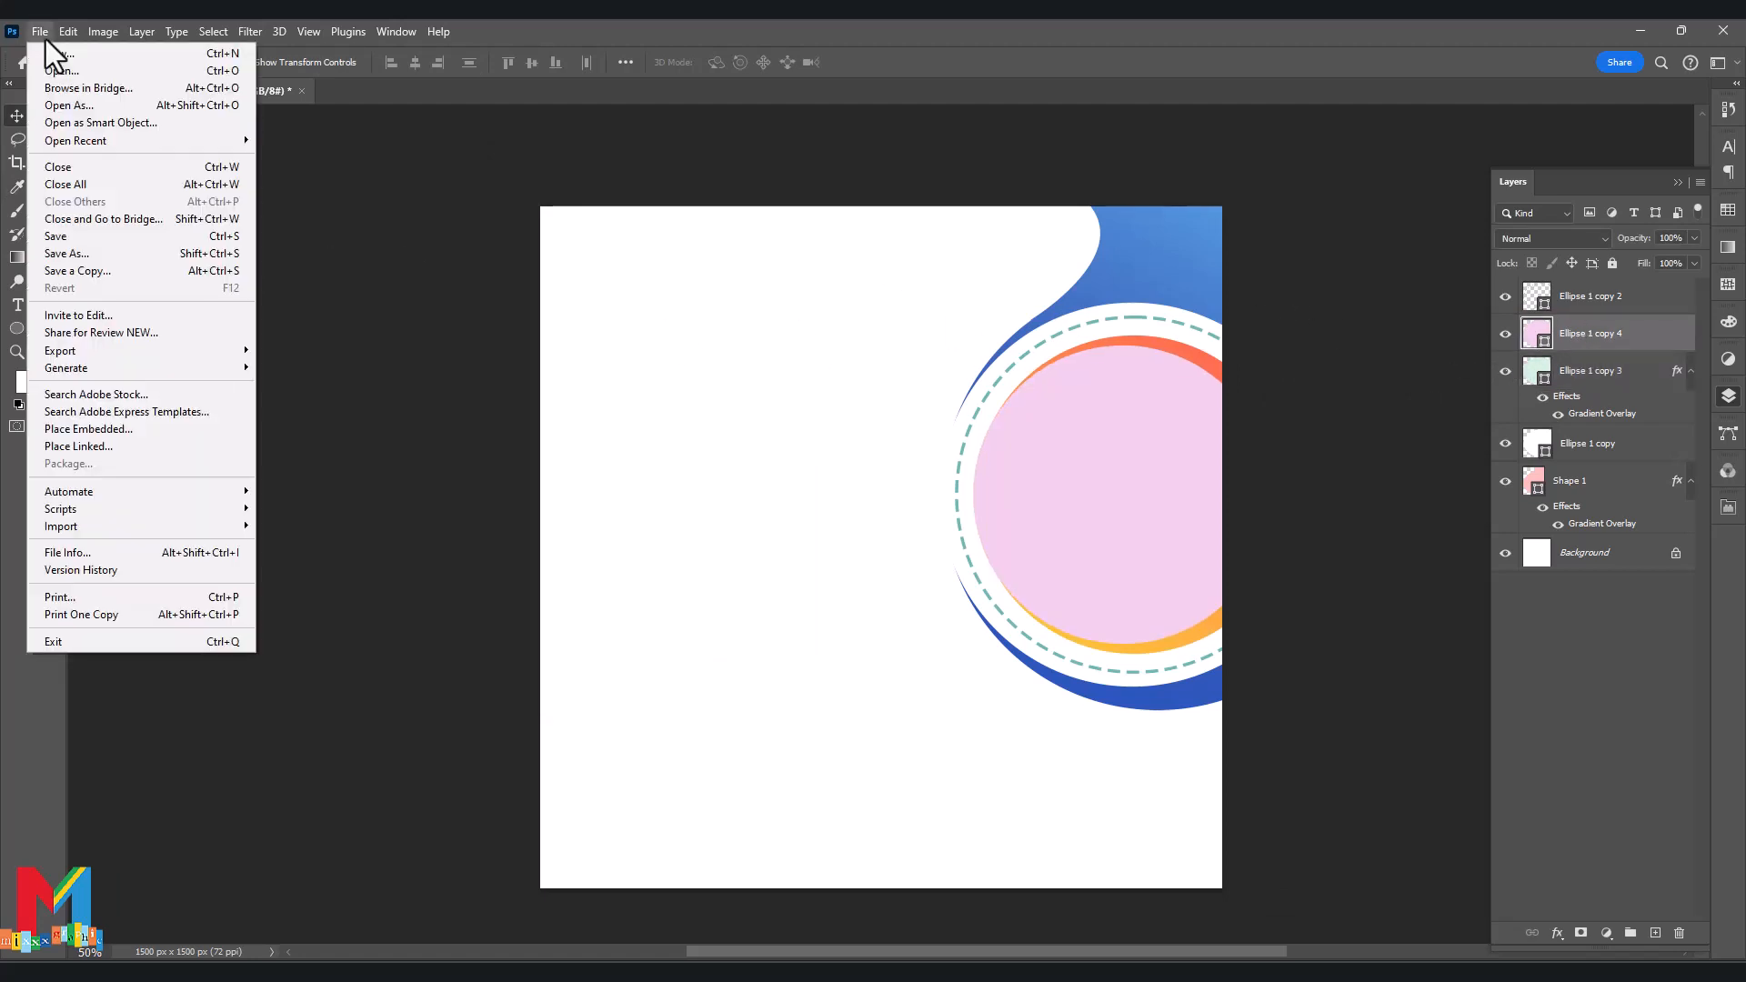
{"action": "left_click", "coordinate": [166, 425]}
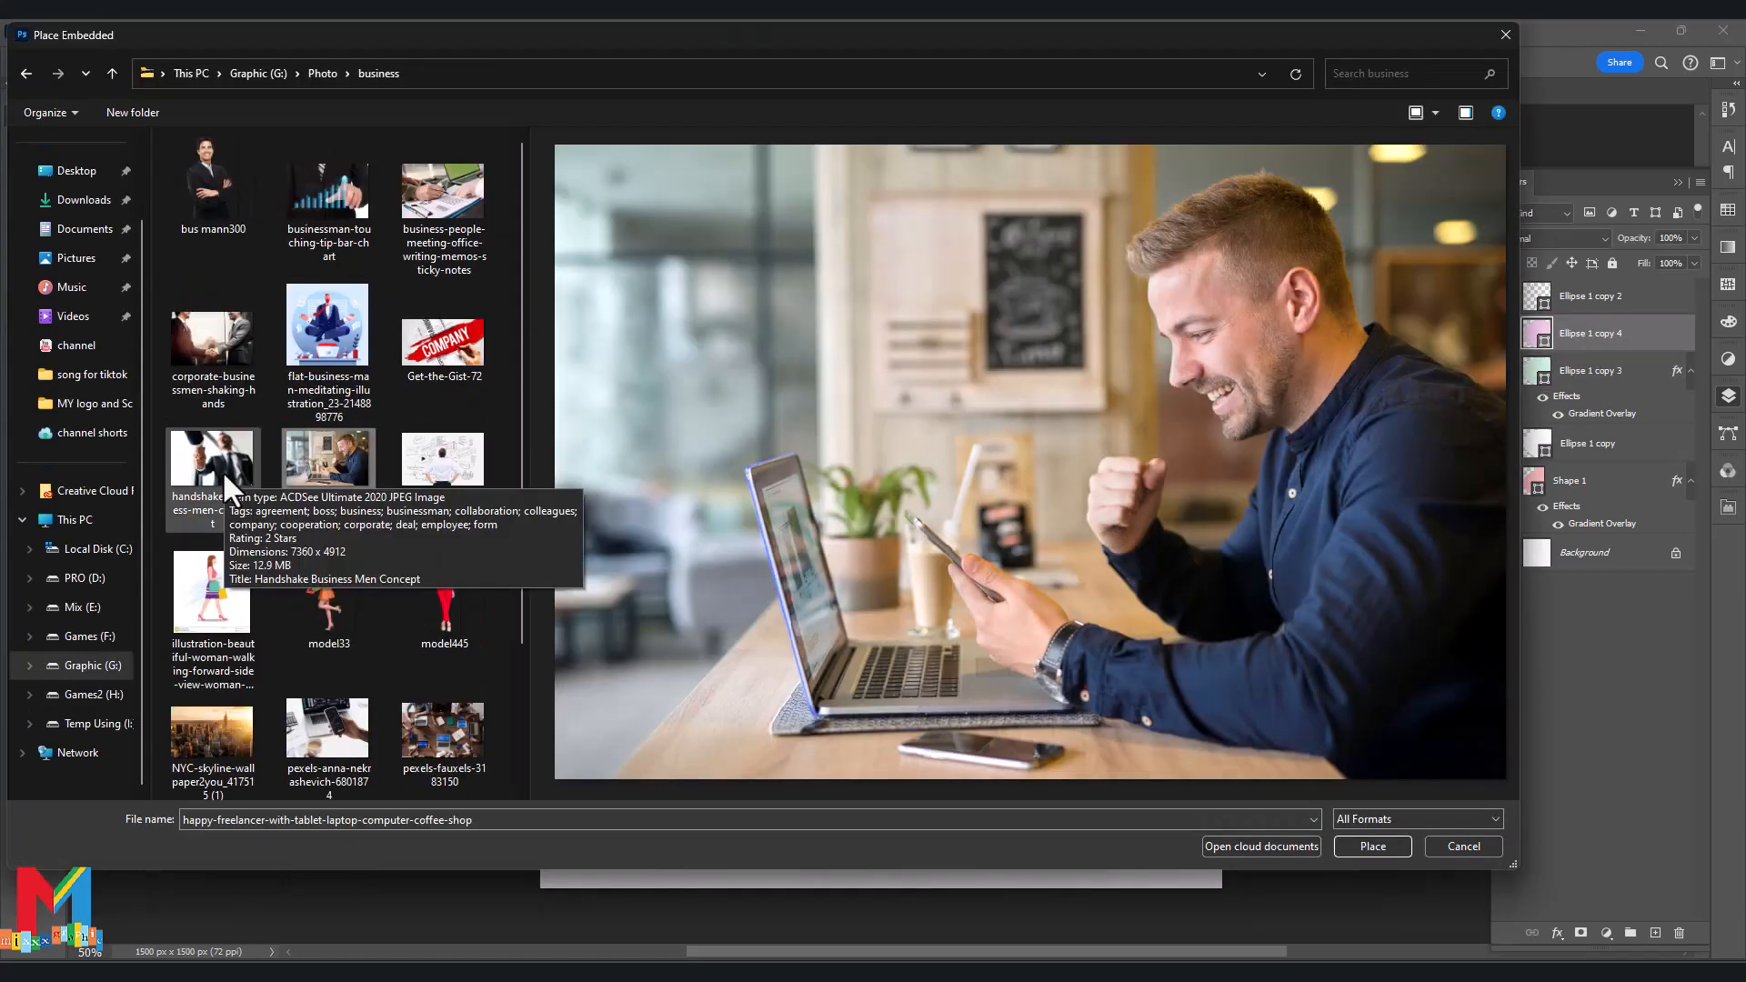
{"action": "double_click", "coordinate": [222, 471]}
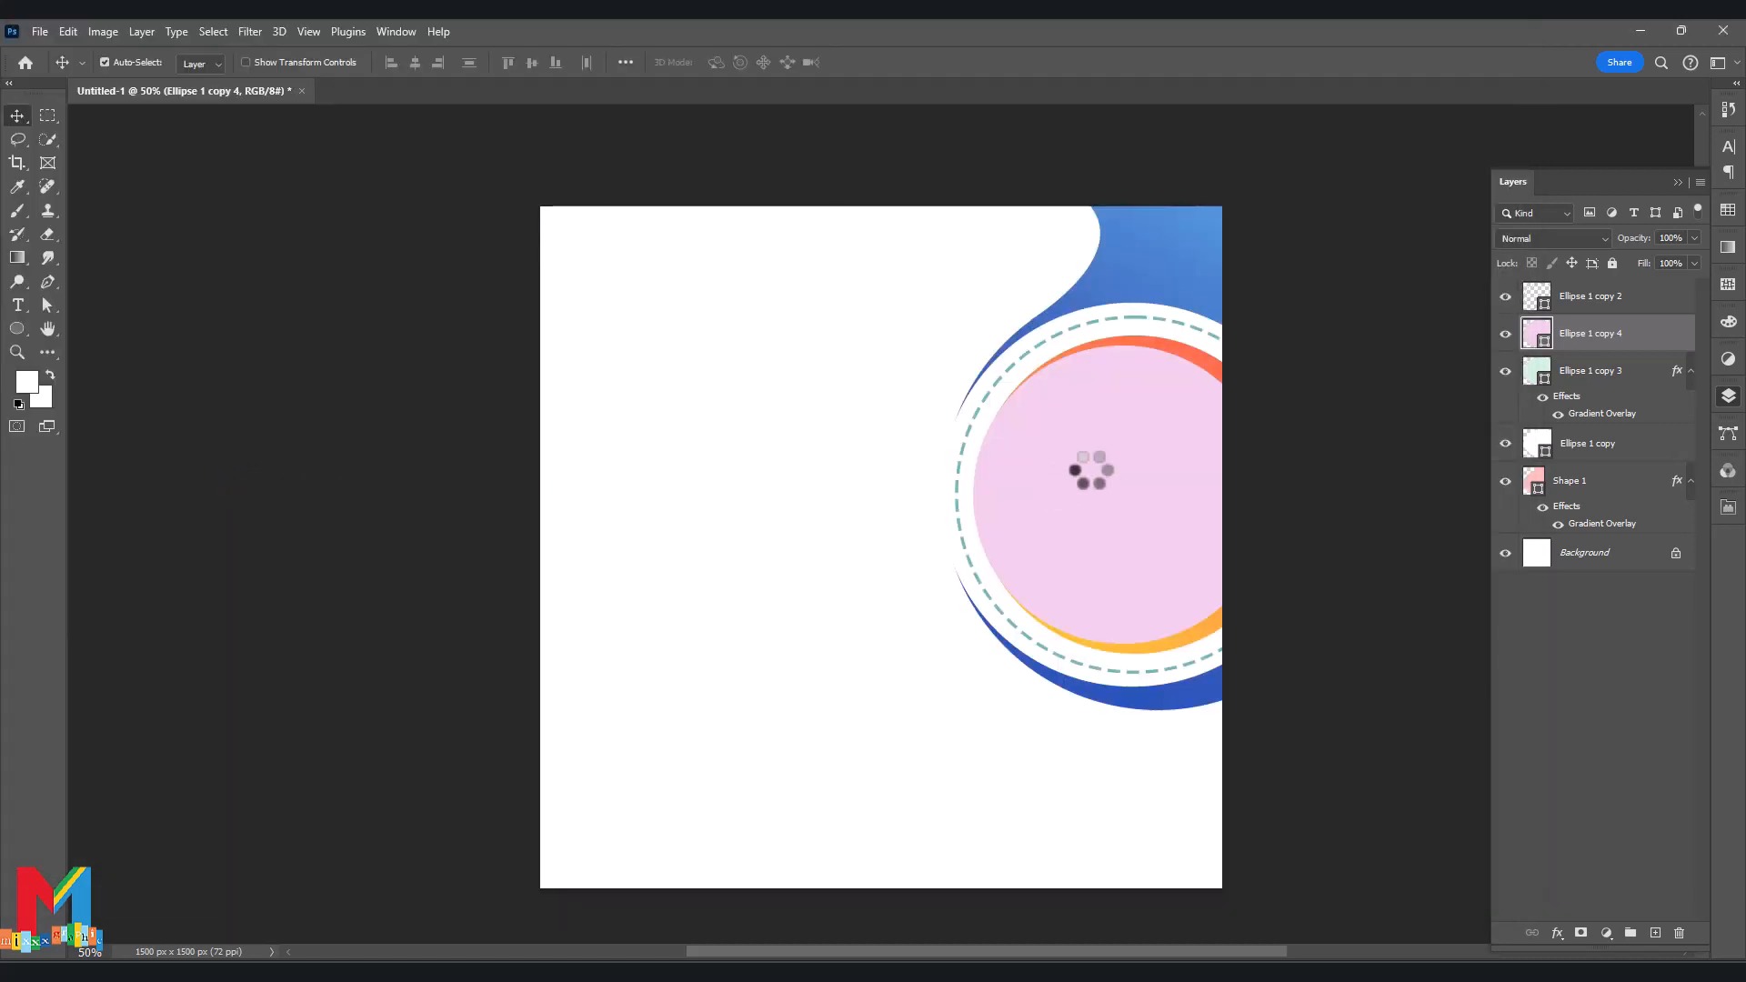
Scale the photo to about 58%, position it over the circles, and layer it beneath the pink circle.
{"action": "left_click_drag", "start_coordinate": [882, 320], "coordinate": [881, 537]}
{"action": "left_click_drag", "start_coordinate": [875, 600], "coordinate": [1076, 418]}
{"action": "left_click_drag", "start_coordinate": [1081, 593], "coordinate": [1081, 653]}
{"action": "left_click_drag", "start_coordinate": [1093, 605], "coordinate": [1101, 647]}
{"action": "left_click_drag", "start_coordinate": [1130, 565], "coordinate": [1150, 568]}
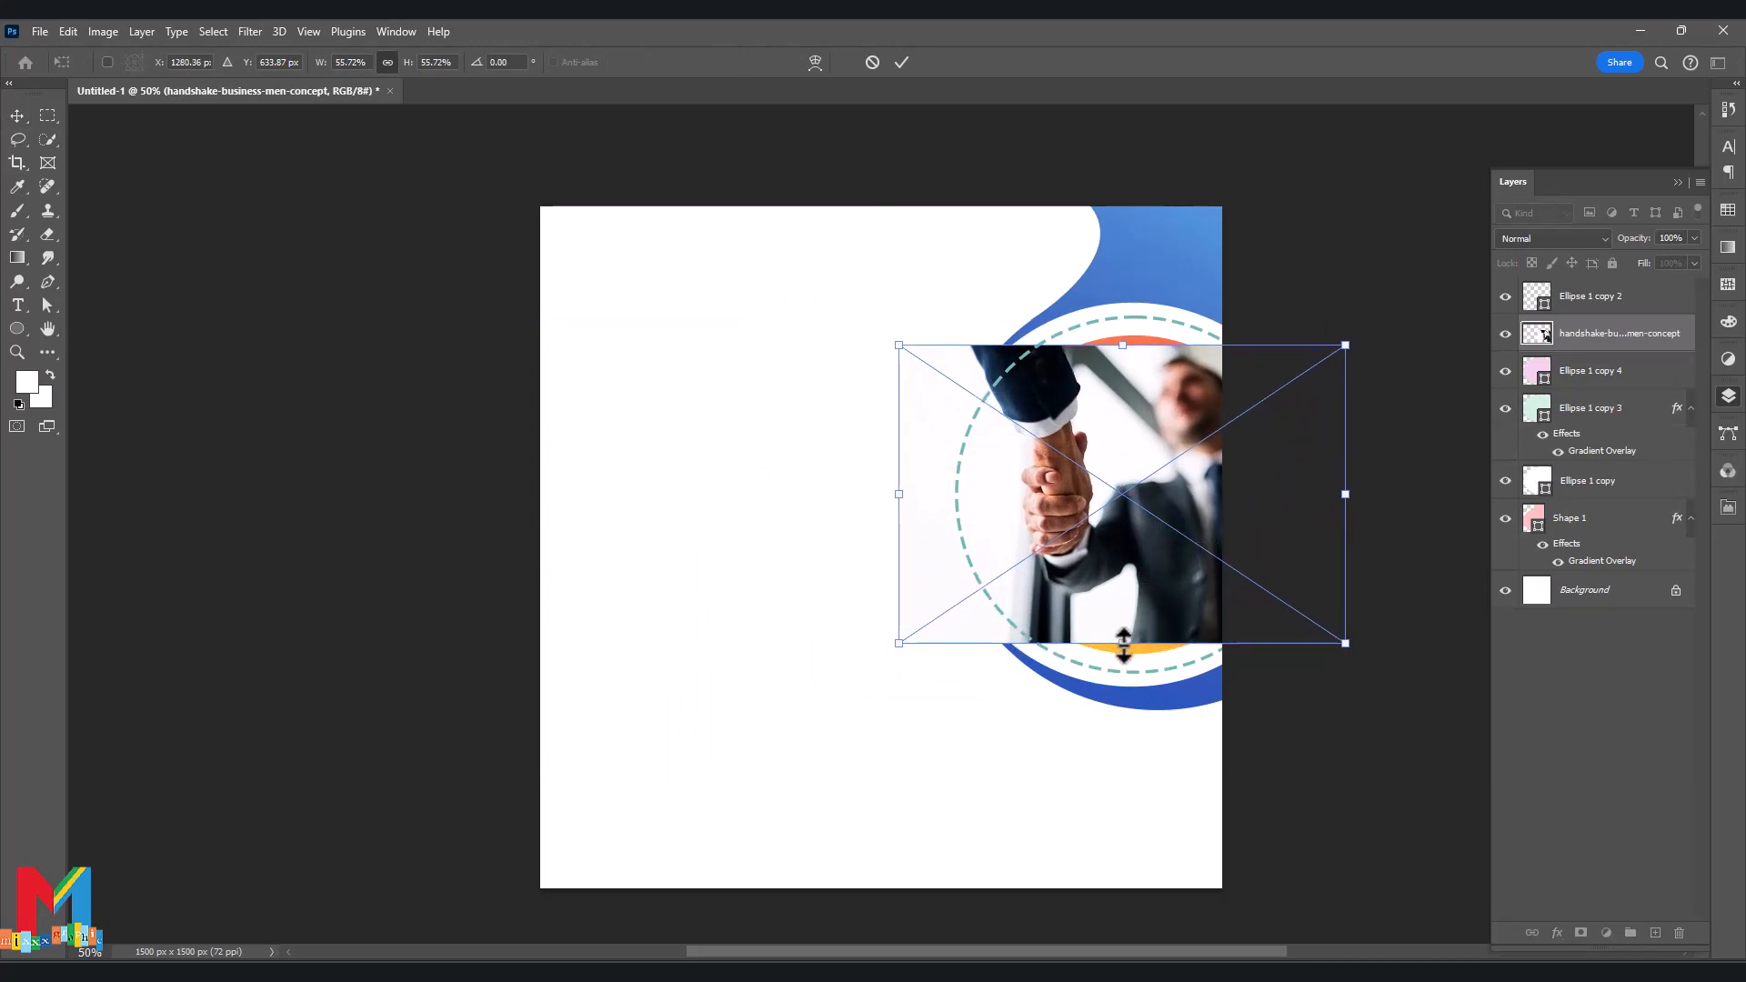
{"action": "left_click_drag", "start_coordinate": [1124, 645], "coordinate": [1128, 656]}
{"action": "left_click_drag", "start_coordinate": [1582, 334], "coordinate": [1581, 378]}
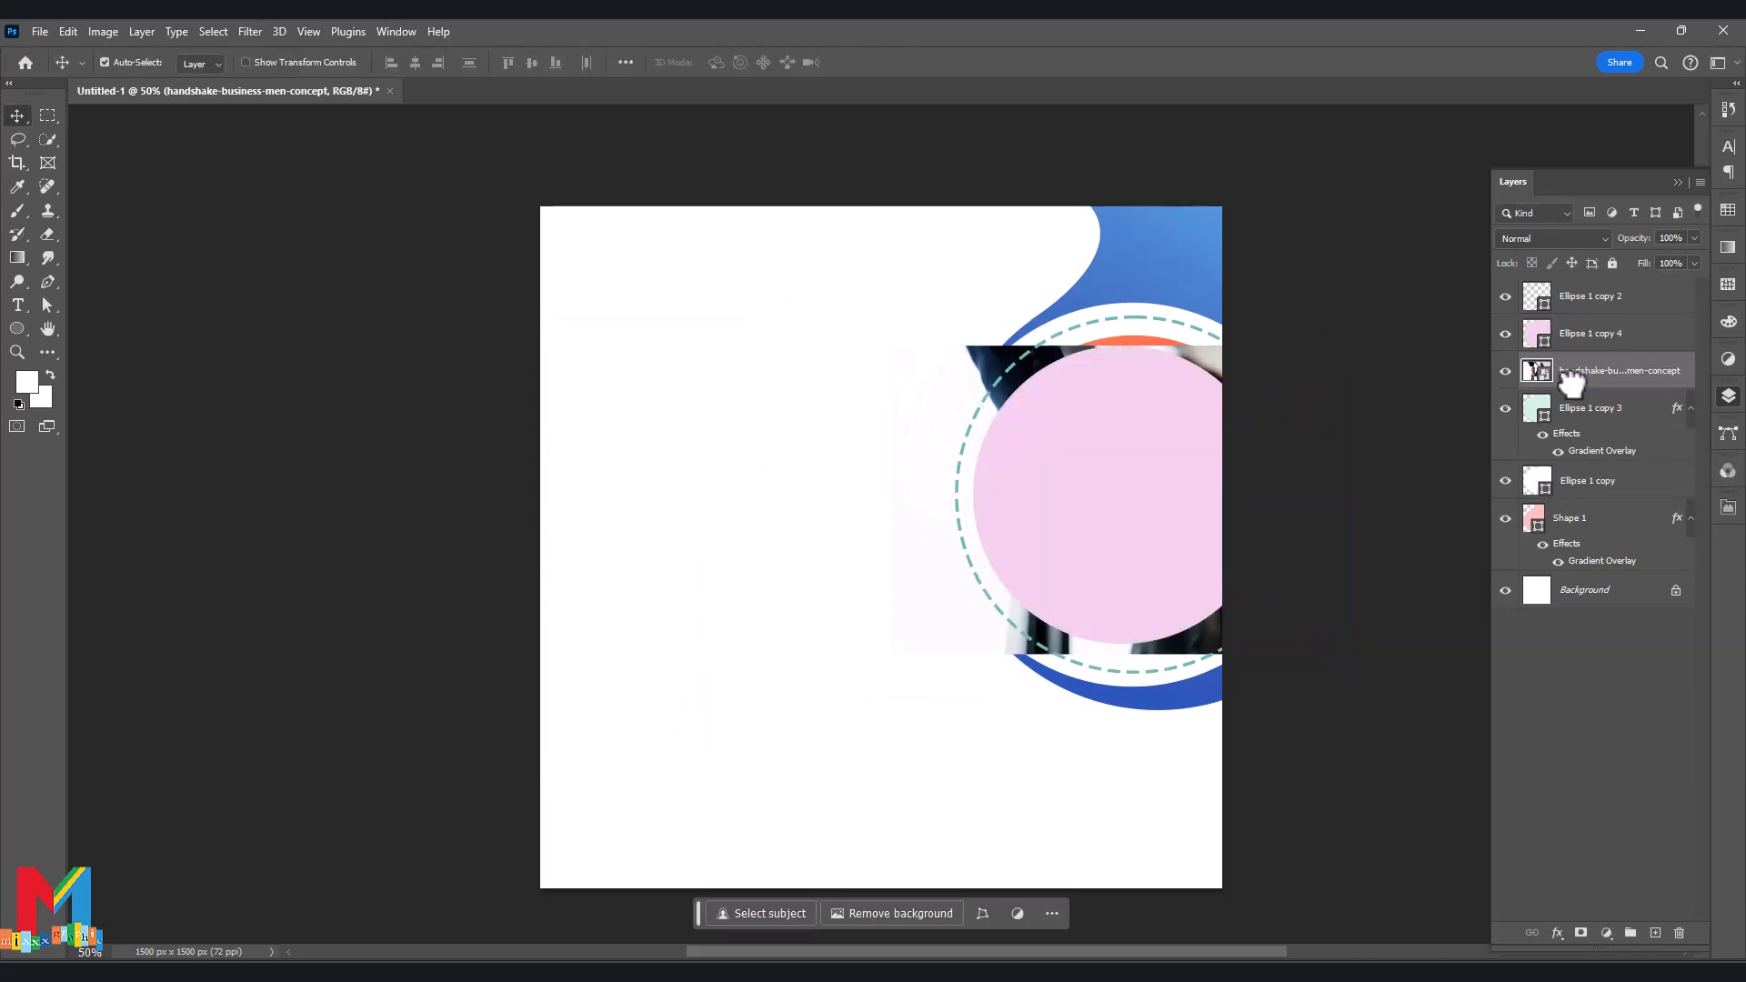
Clip the handshake photo inside the pink circle Ellipse 1 copy 4.
{"action": "right_click", "coordinate": [1590, 343]}
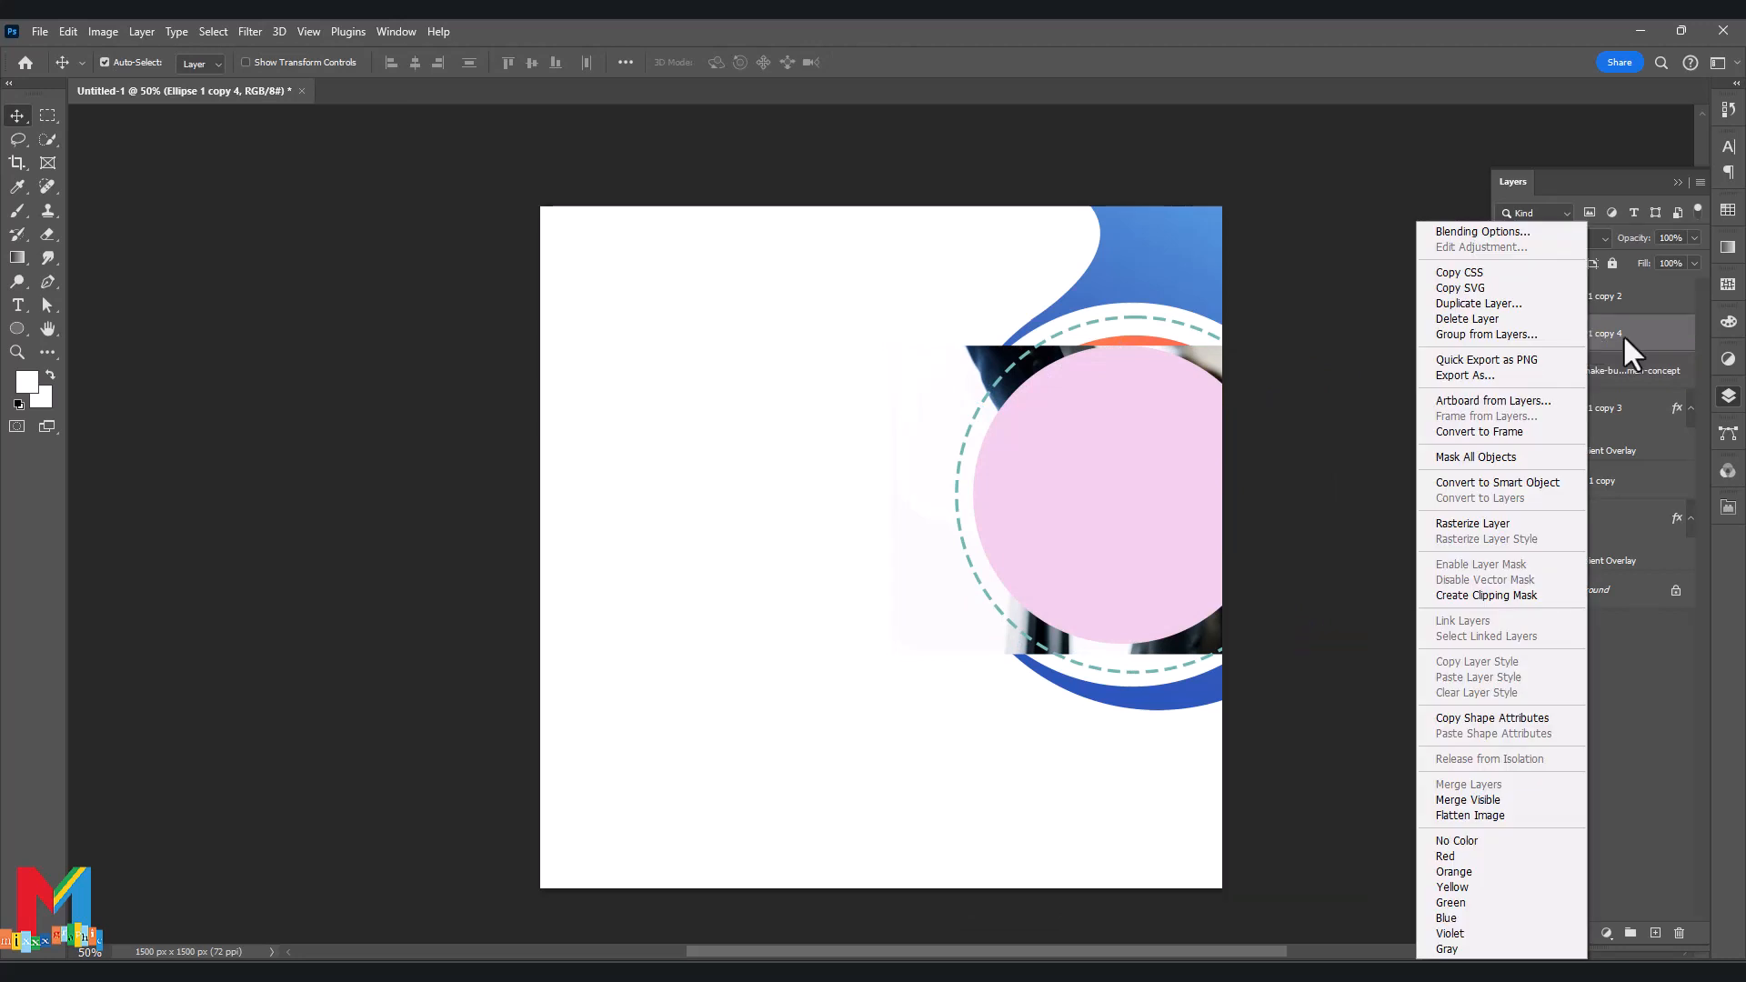
{"action": "left_click", "coordinate": [1628, 349]}
{"action": "key", "text": "ctrl+z"}
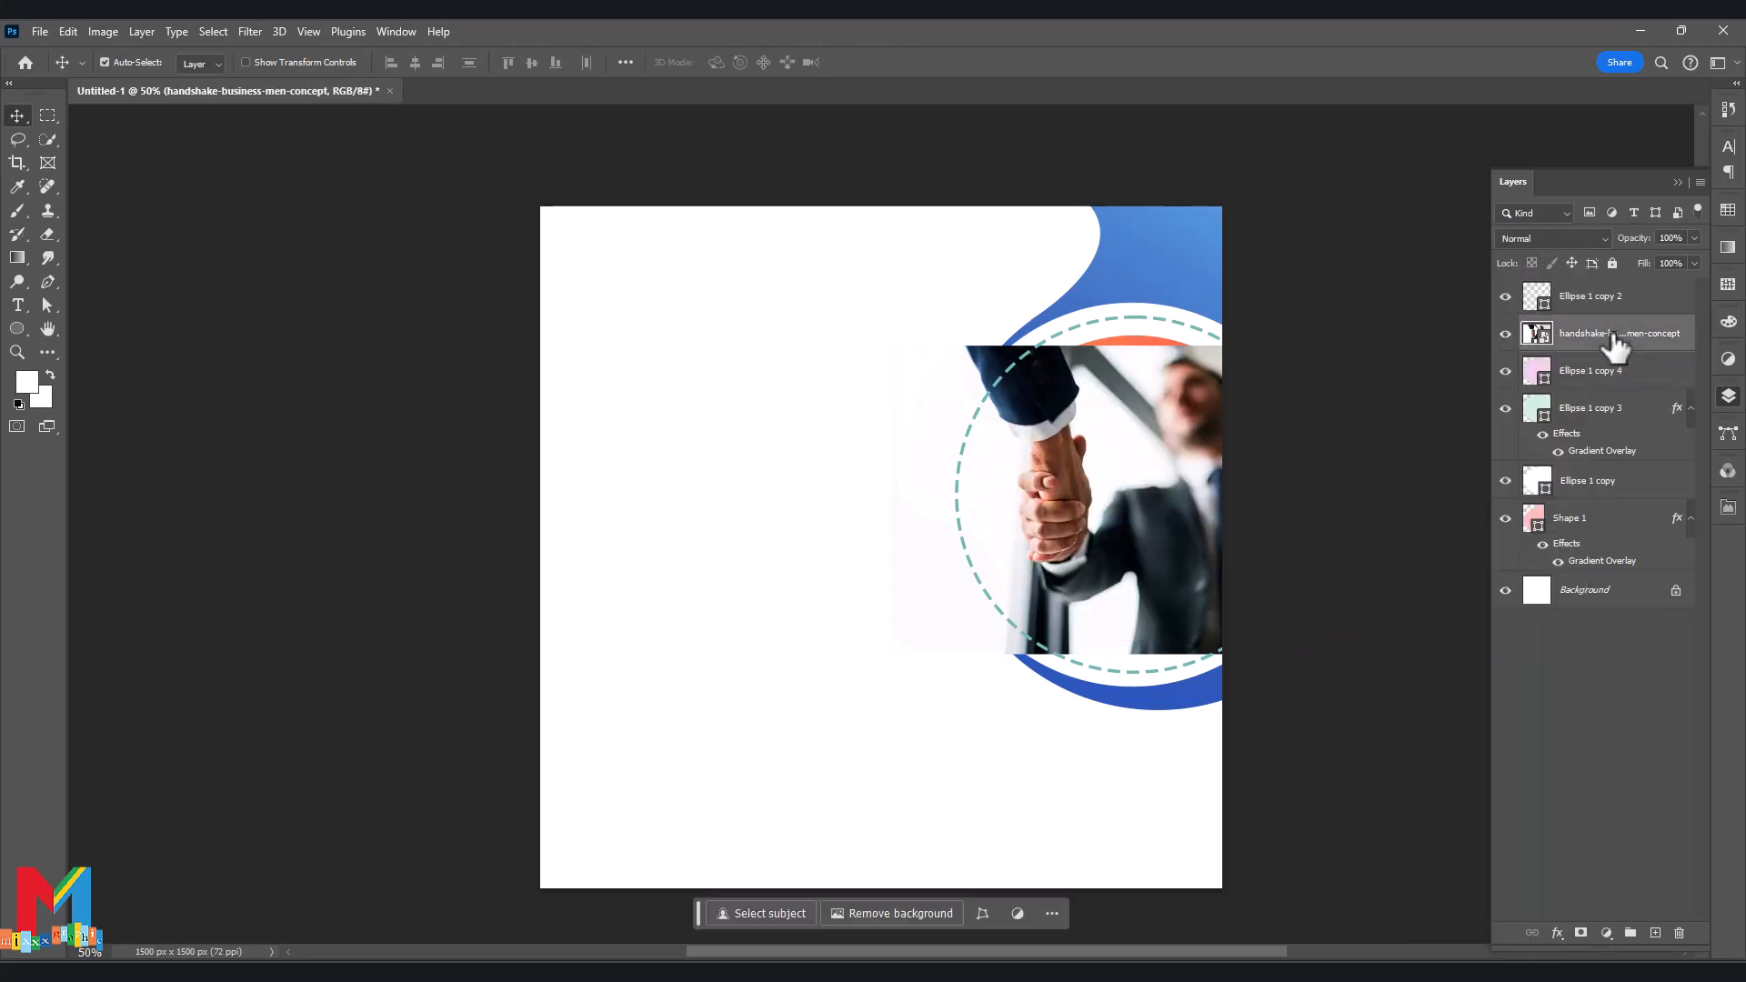
{"action": "right_click", "coordinate": [1619, 338]}
{"action": "left_click", "coordinate": [1555, 633]}
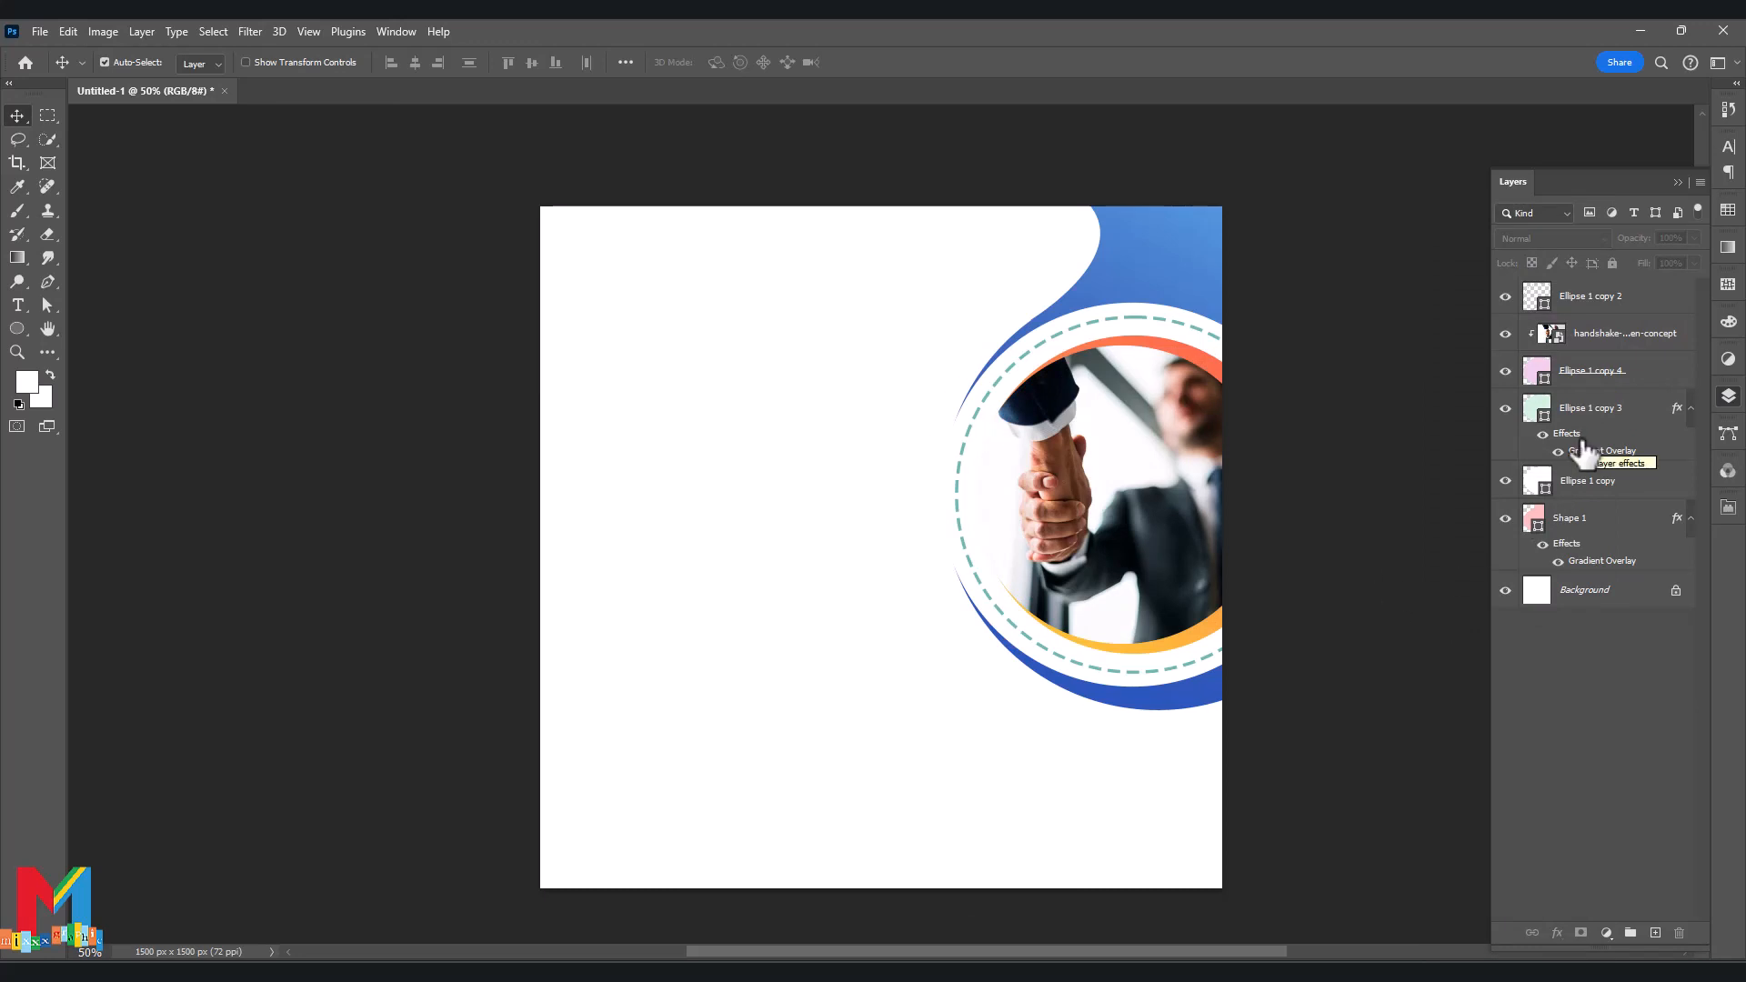
Toggle the gradient ring and pink circle visibility to check the clipped photo.
{"action": "left_click", "coordinate": [1507, 408]}
{"action": "left_click", "coordinate": [1507, 409]}
{"action": "left_click", "coordinate": [1507, 372]}
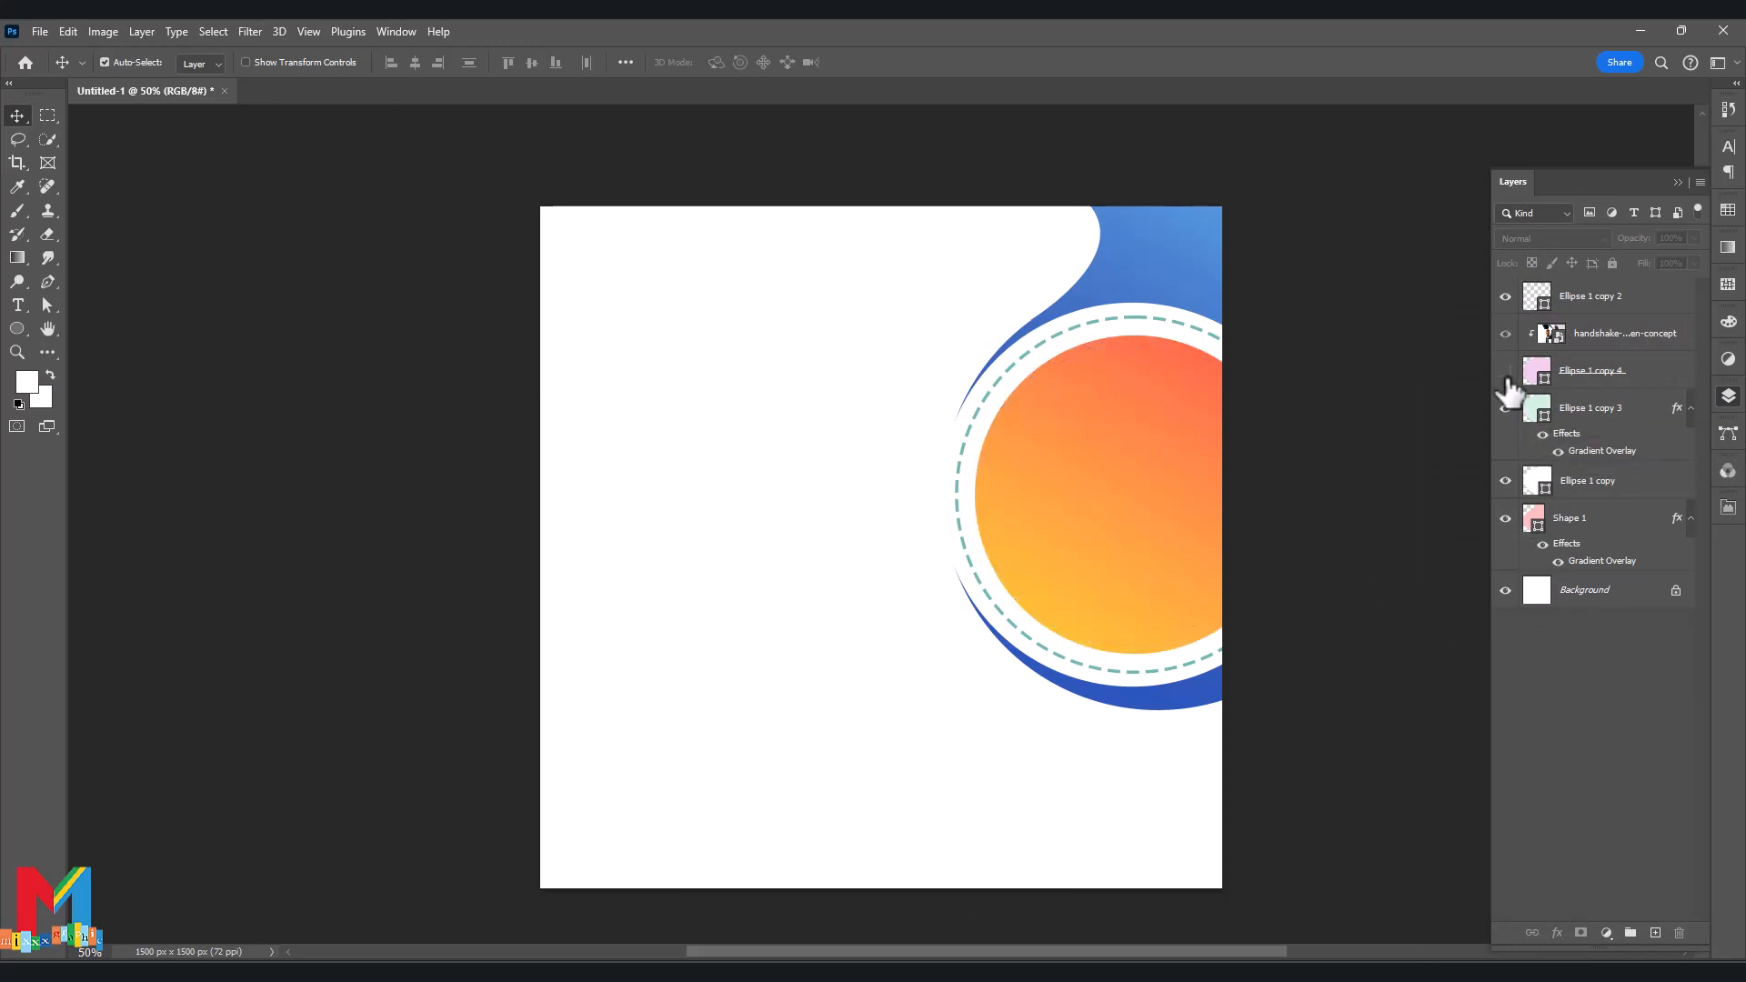
{"action": "left_click", "coordinate": [1507, 372]}
Change the dashed ring's stroke from teal to orange-red.
{"action": "left_click", "coordinate": [1531, 298]}
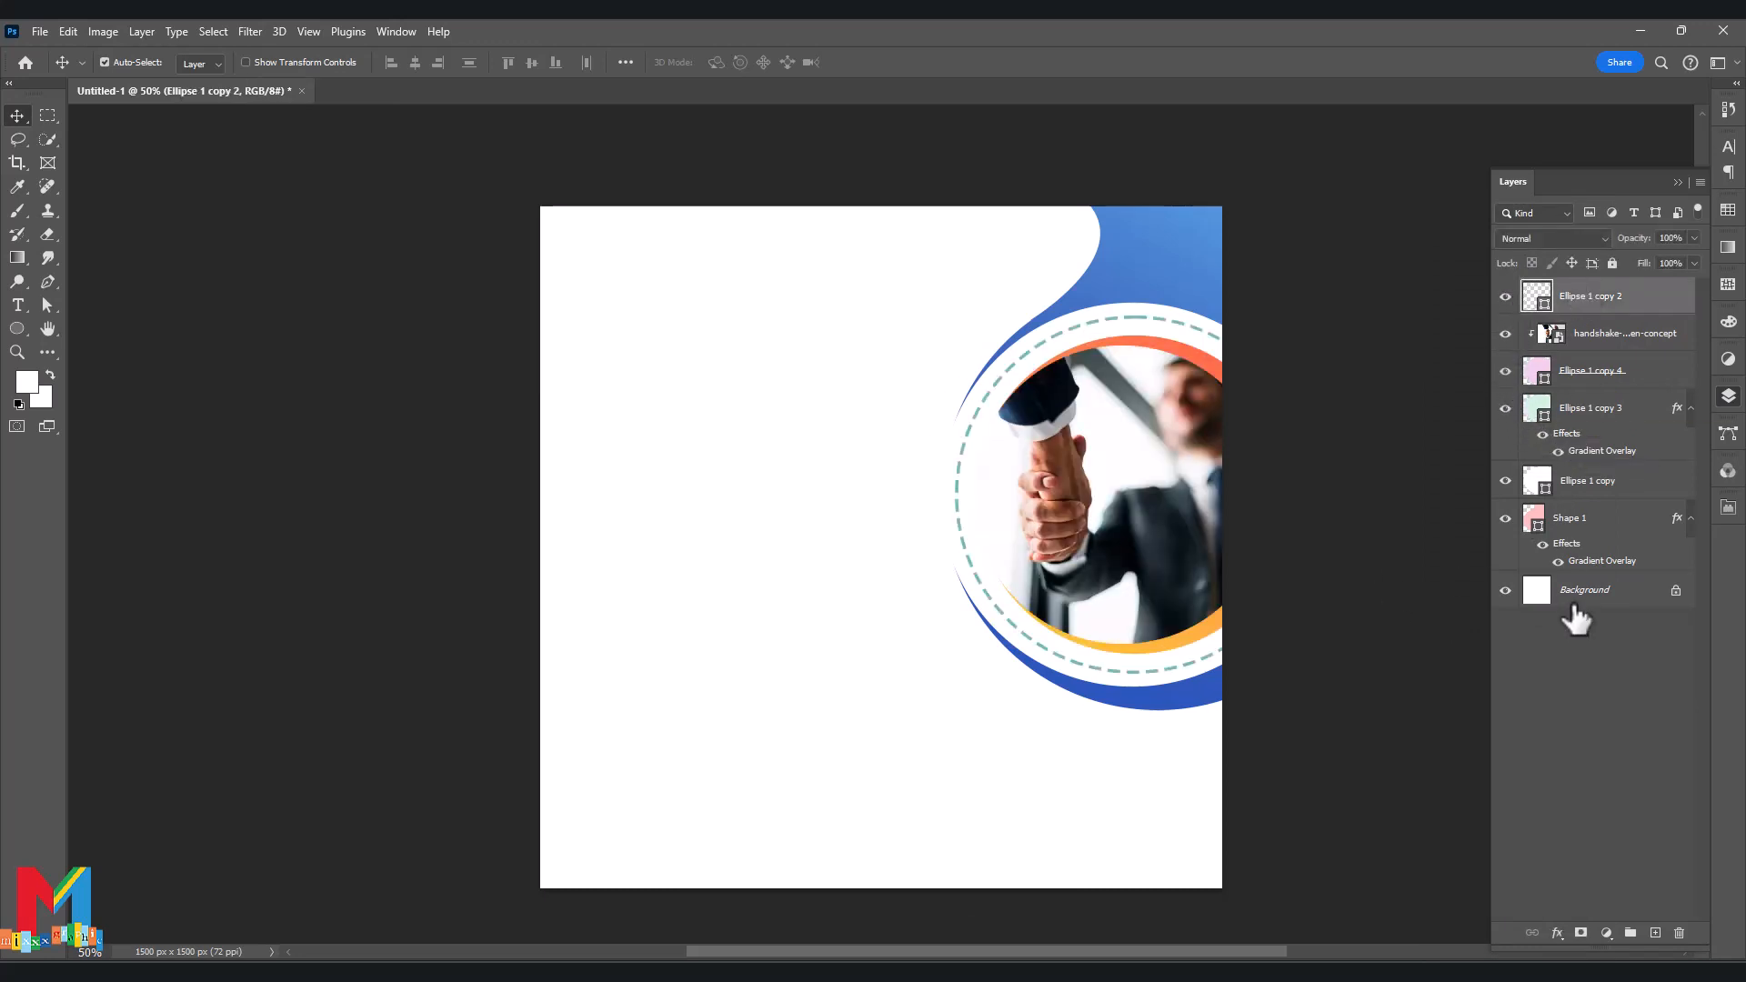
{"action": "left_click", "coordinate": [47, 305]}
{"action": "left_click", "coordinate": [339, 62]}
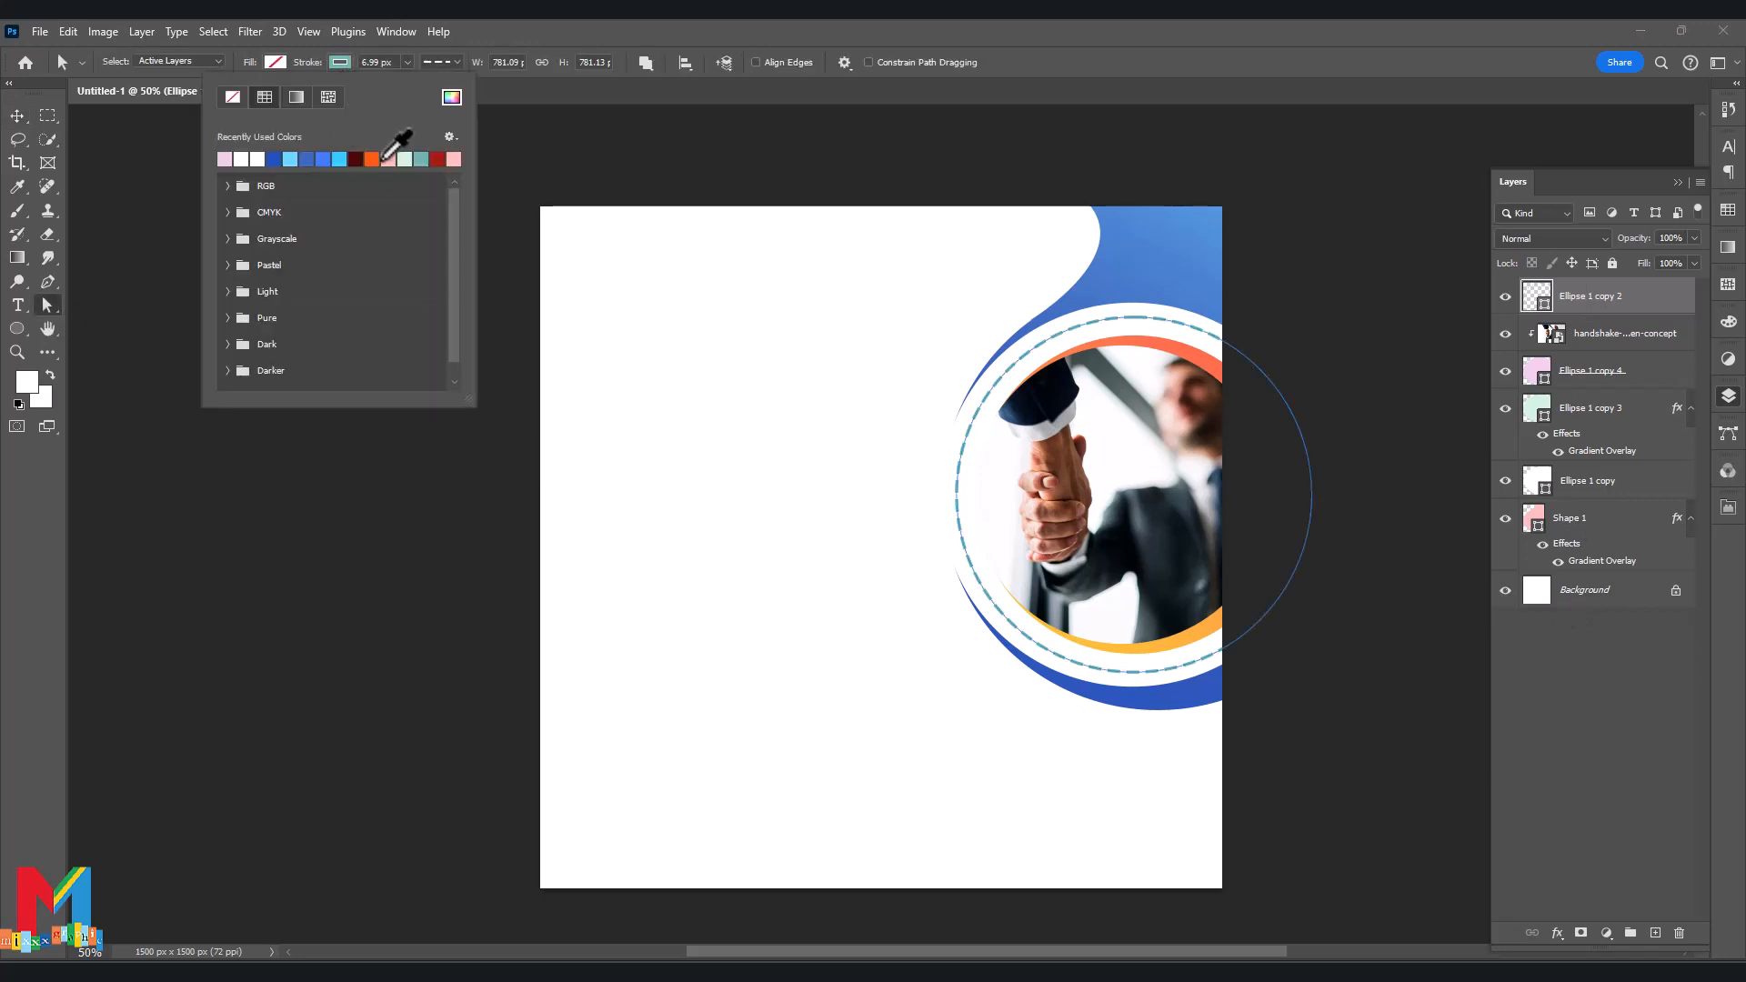
{"action": "left_click", "coordinate": [382, 159]}
{"action": "left_click", "coordinate": [7, 553]}
Start a new Pen shape with its first point at the page's top edge.
{"action": "key", "text": "v"}
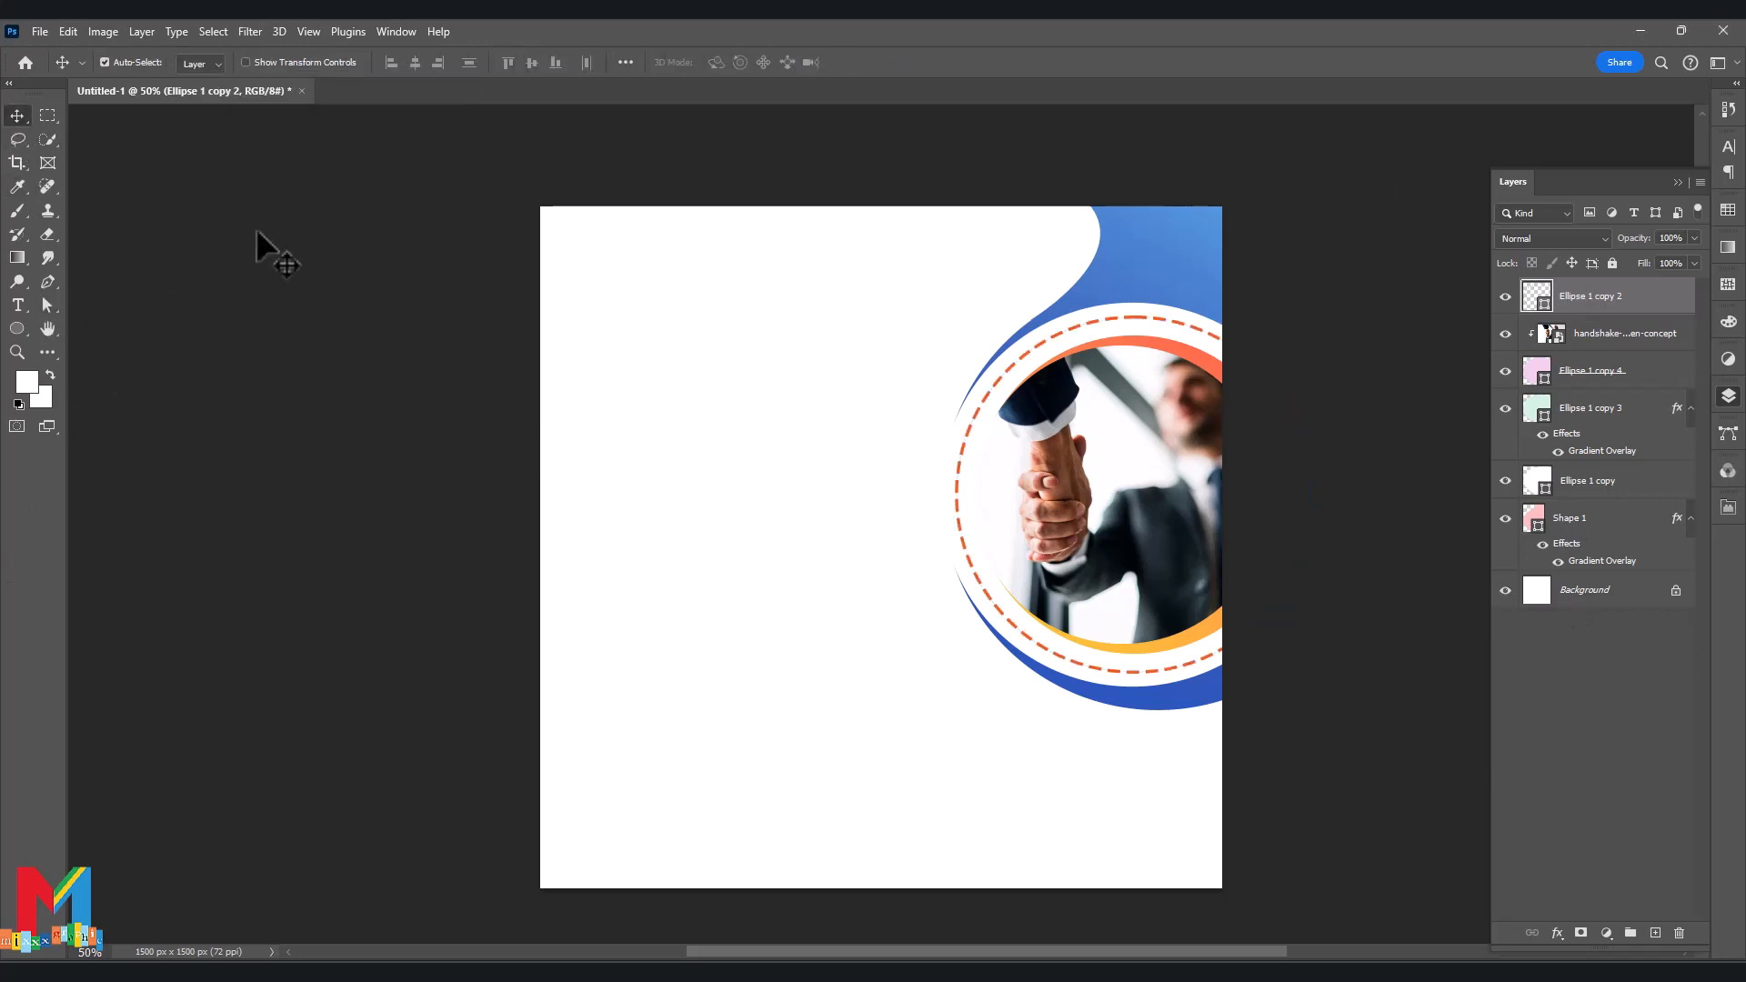
{"action": "left_click", "coordinate": [255, 229]}
{"action": "left_click", "coordinate": [48, 281]}
{"action": "left_click", "coordinate": [1059, 204]}
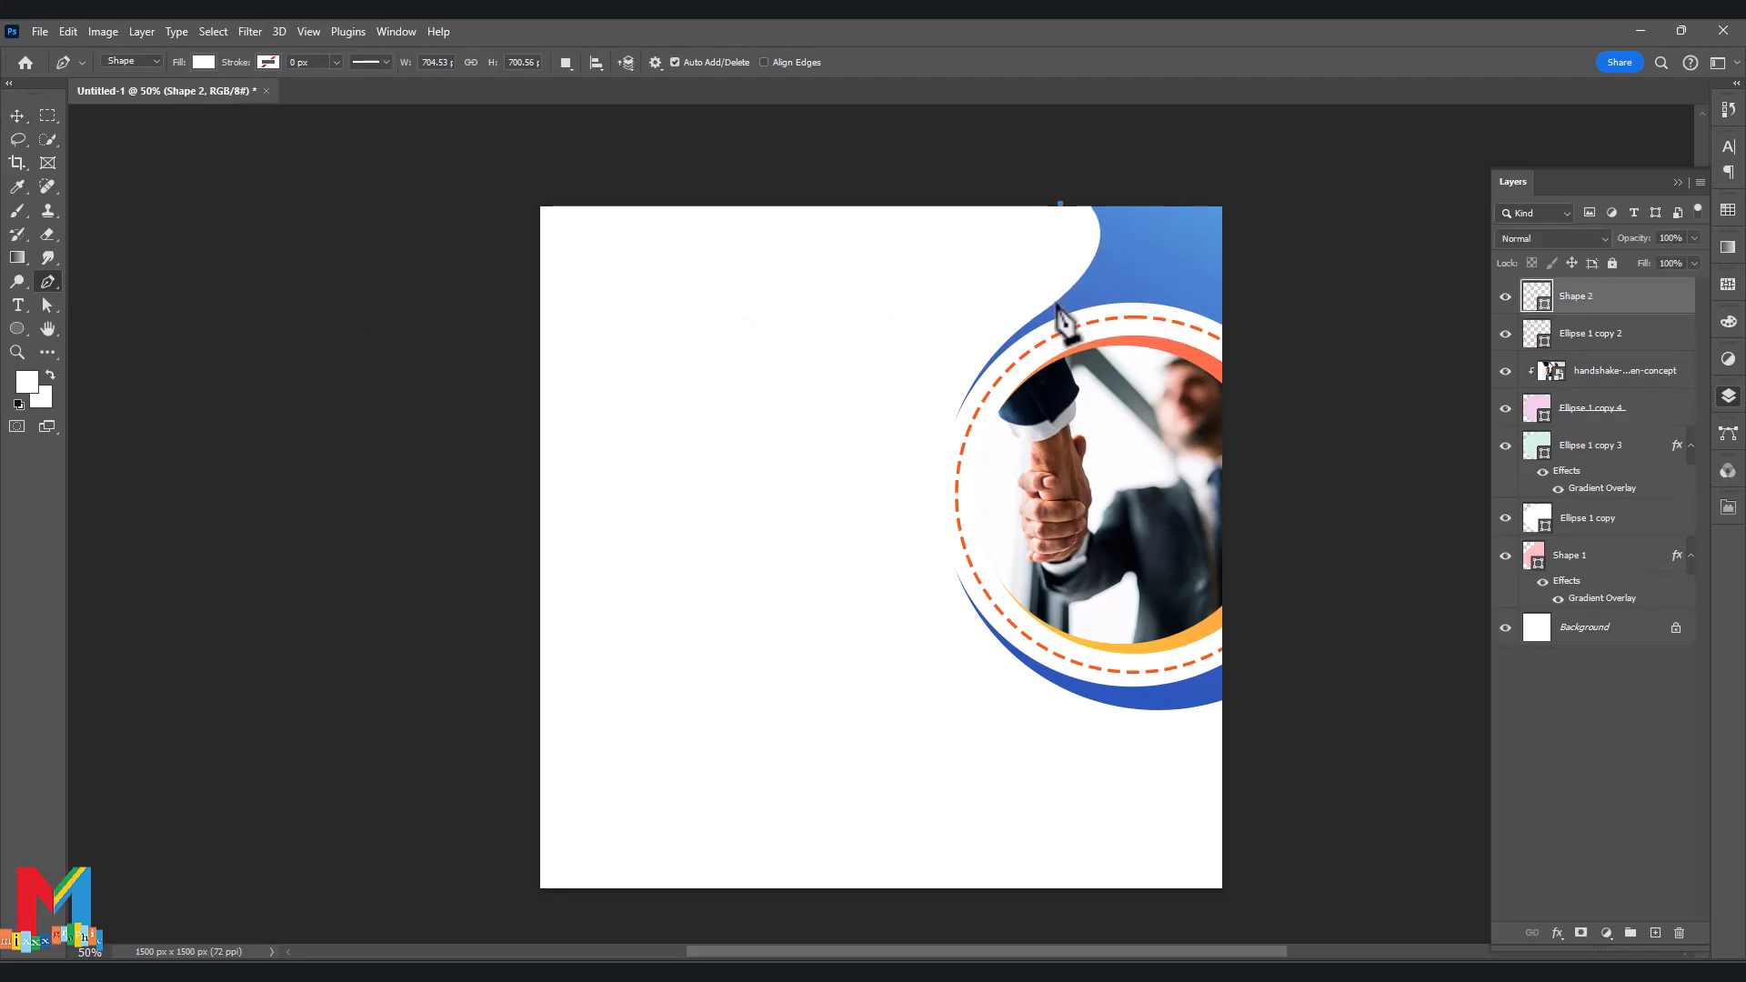
Draw a closed curved shape along the top-right edge with the Pen tool.
{"action": "left_click_drag", "start_coordinate": [1046, 315], "coordinate": [982, 404]}
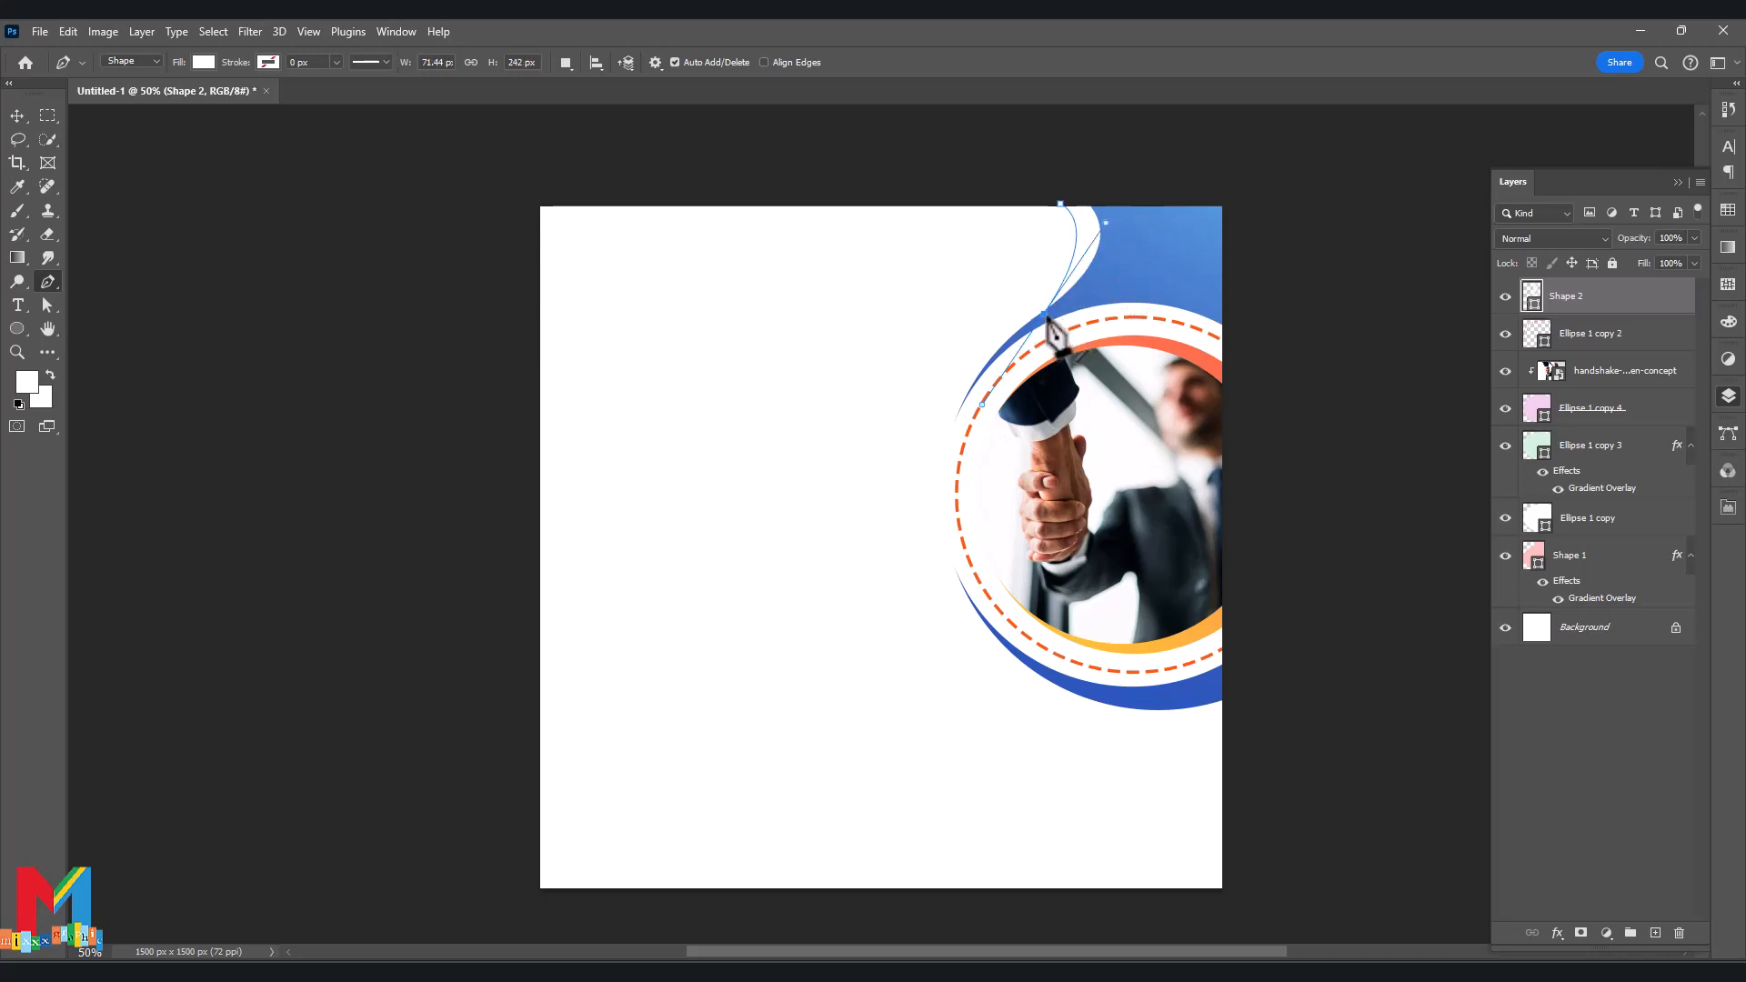
{"action": "left_click", "coordinate": [1045, 314], "text": "alt"}
{"action": "left_click", "coordinate": [1098, 302]}
{"action": "left_click", "coordinate": [1123, 294]}
{"action": "left_click", "coordinate": [1145, 272]}
{"action": "left_click", "coordinate": [1144, 238]}
{"action": "left_click", "coordinate": [1130, 204]}
{"action": "left_click", "coordinate": [1092, 191]}
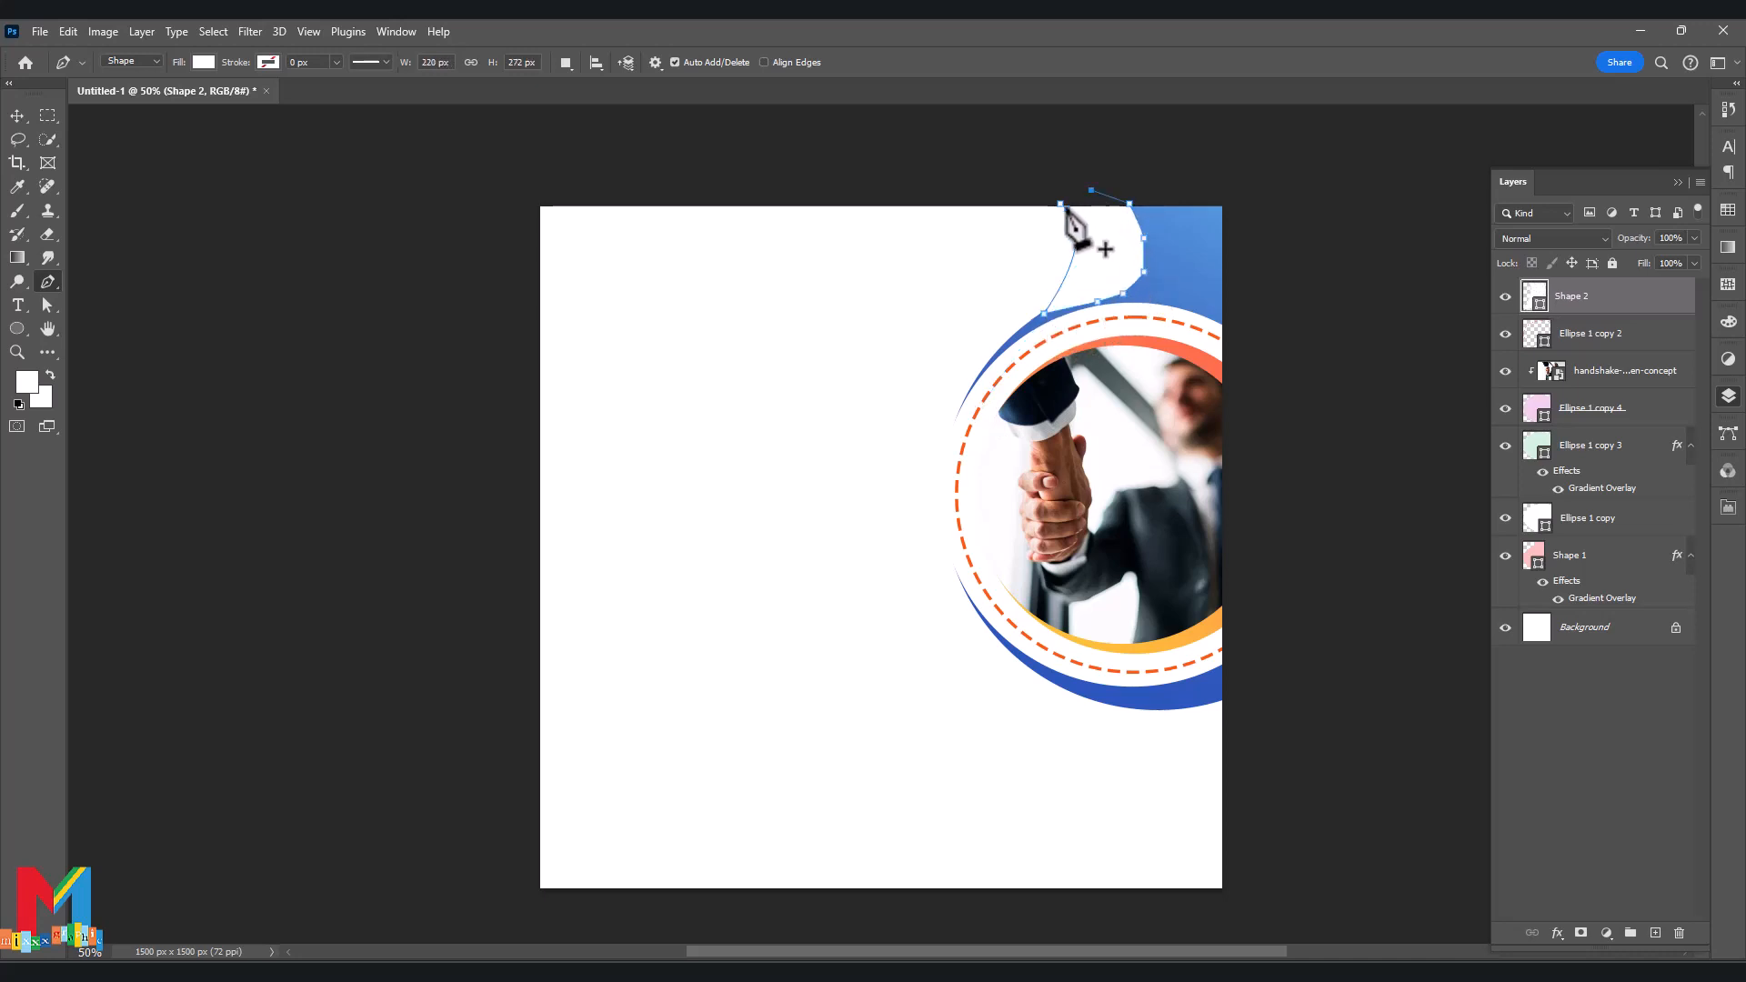
{"action": "left_click", "coordinate": [1061, 205]}
Fill Shape 2 with grey and move its layer just above the Background.
{"action": "double_click", "coordinate": [1532, 296]}
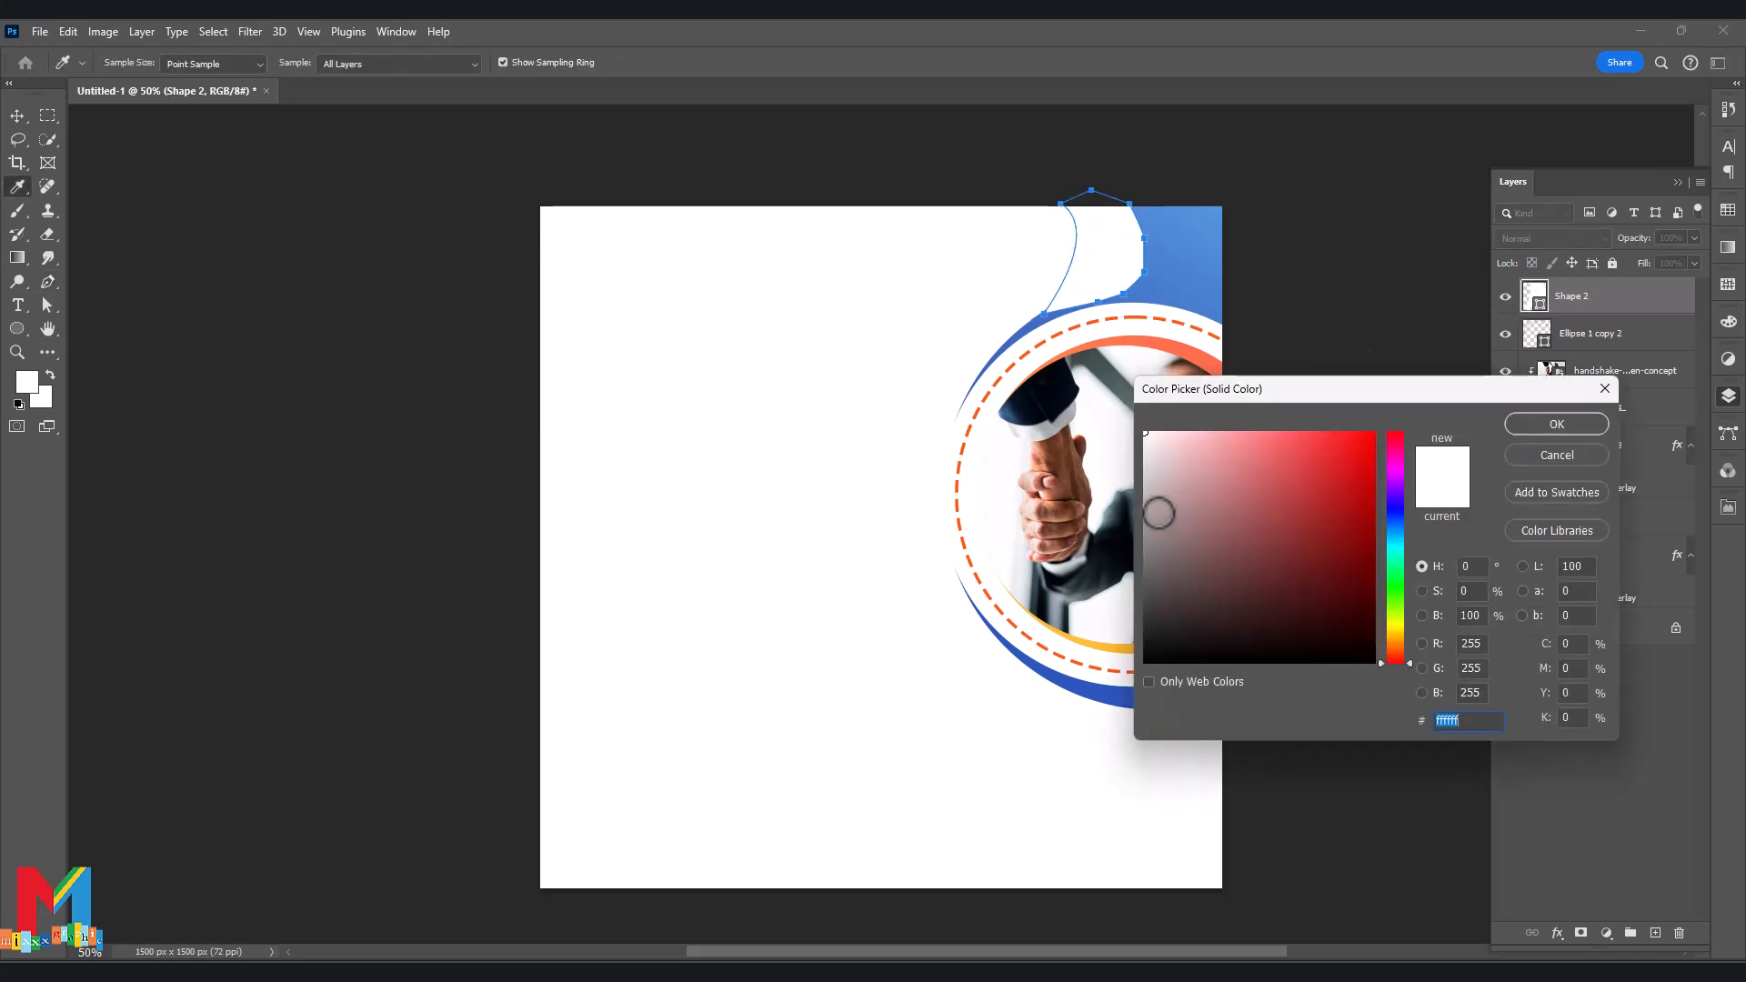
{"action": "left_click_drag", "start_coordinate": [1159, 514], "coordinate": [1142, 495]}
{"action": "left_click", "coordinate": [1546, 424]}
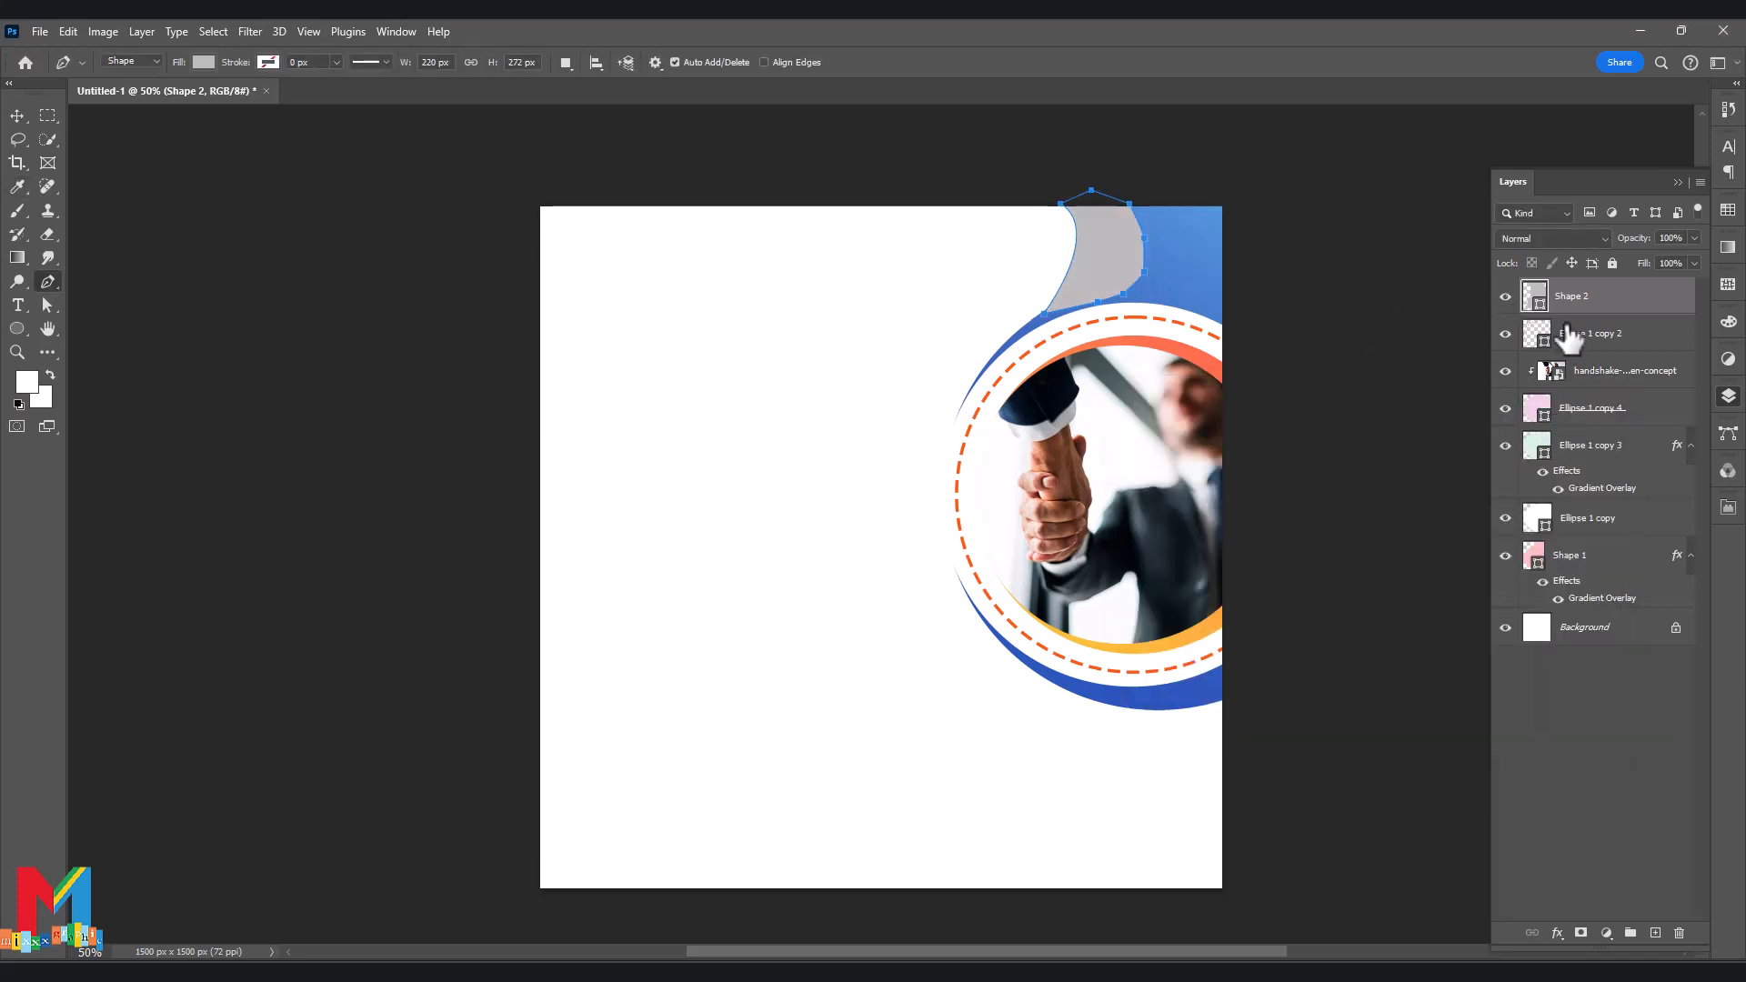
{"action": "left_click_drag", "start_coordinate": [1578, 308], "coordinate": [1585, 596]}
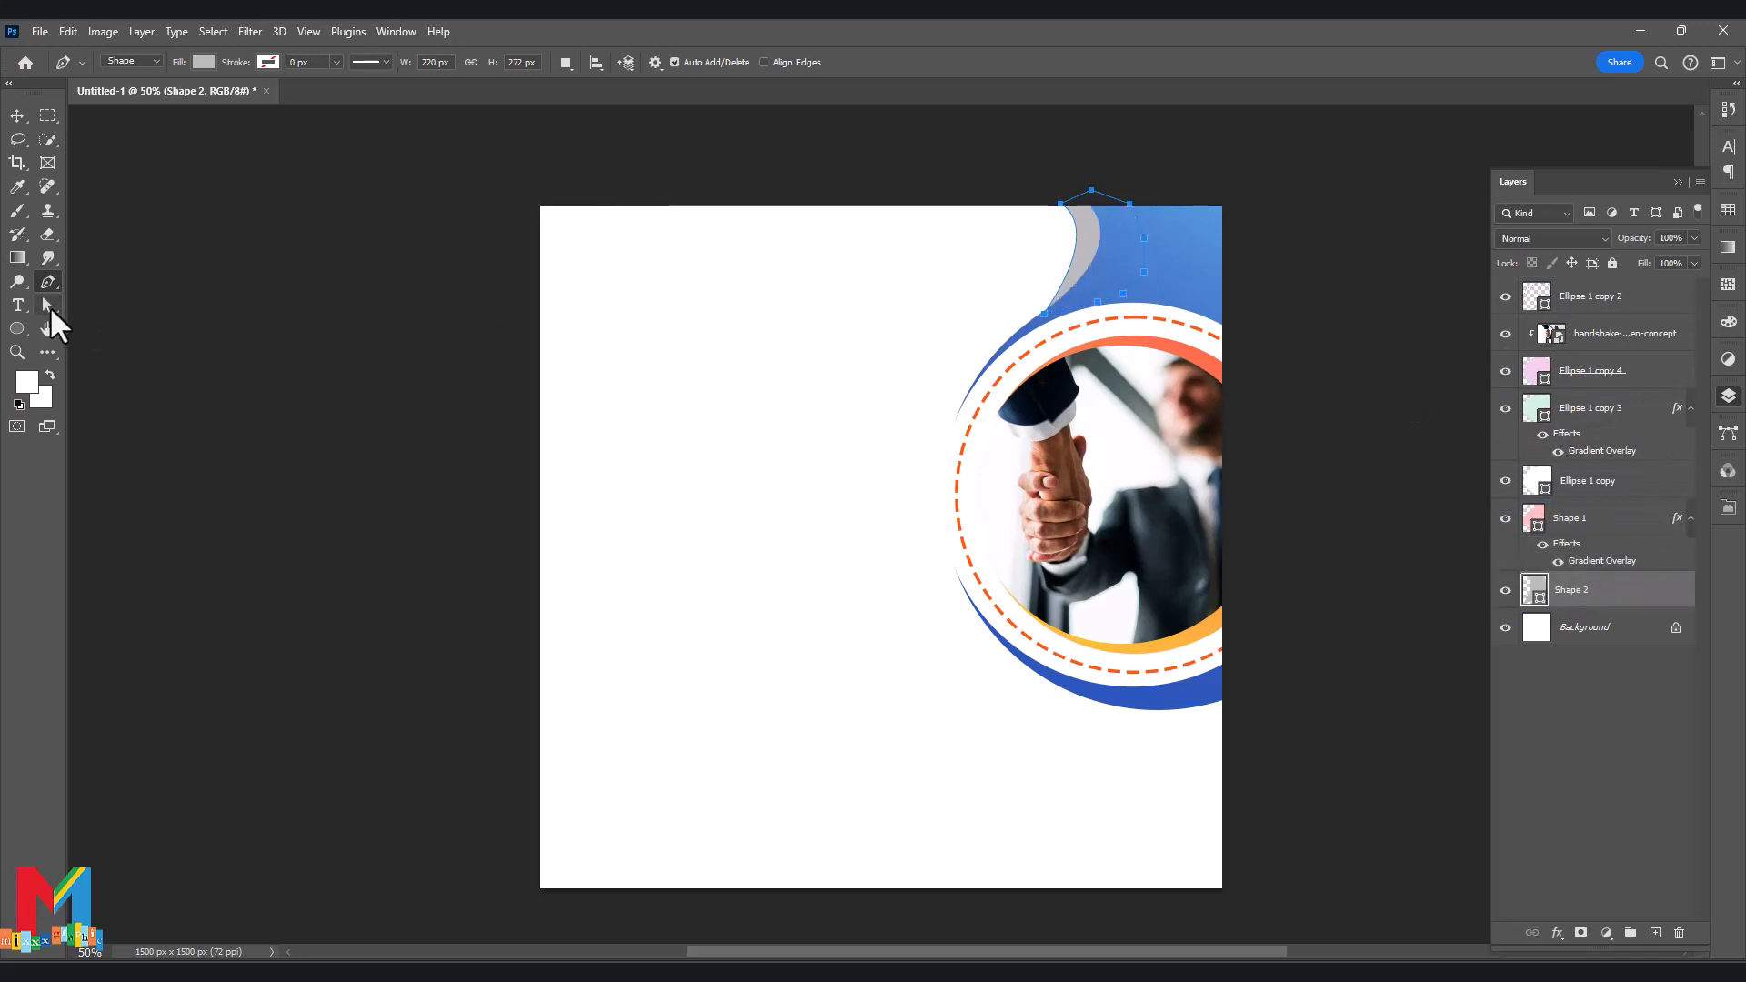
Reshape the grey shape's points so its curve bulges out behind the blue swoosh.
{"action": "left_click", "coordinate": [48, 306]}
{"action": "left_click_drag", "start_coordinate": [1108, 233], "coordinate": [1118, 254]}
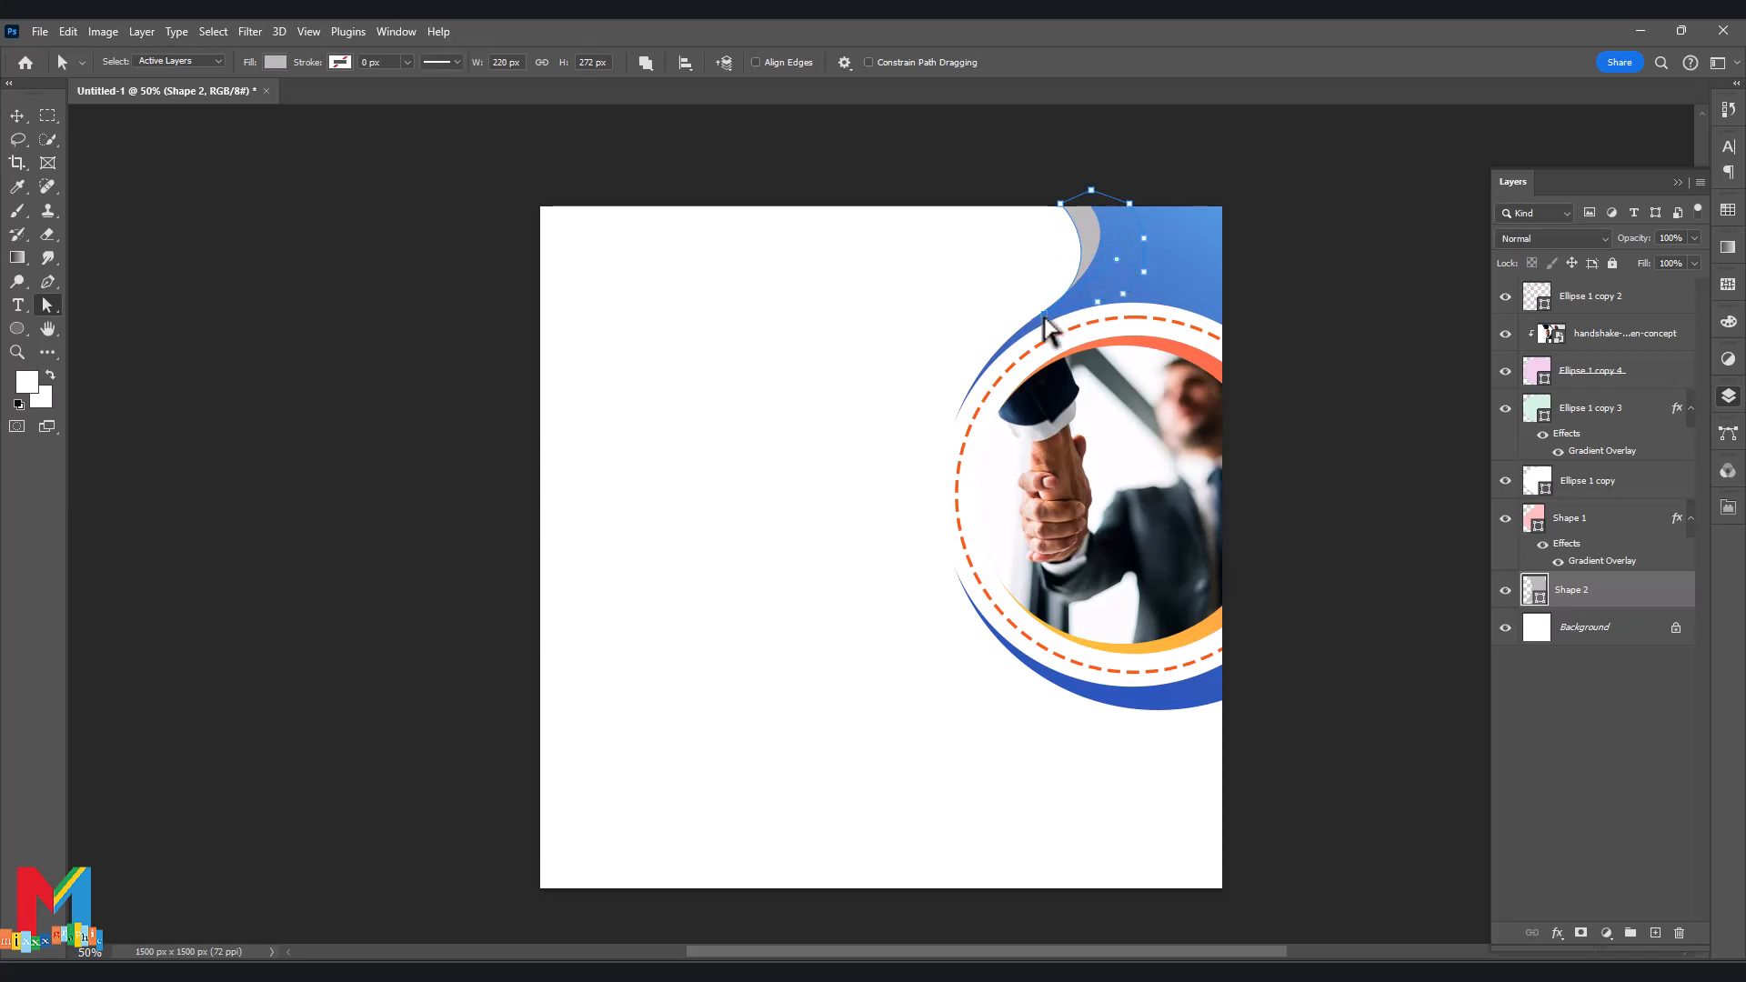
{"action": "left_click_drag", "start_coordinate": [1032, 322], "coordinate": [920, 318]}
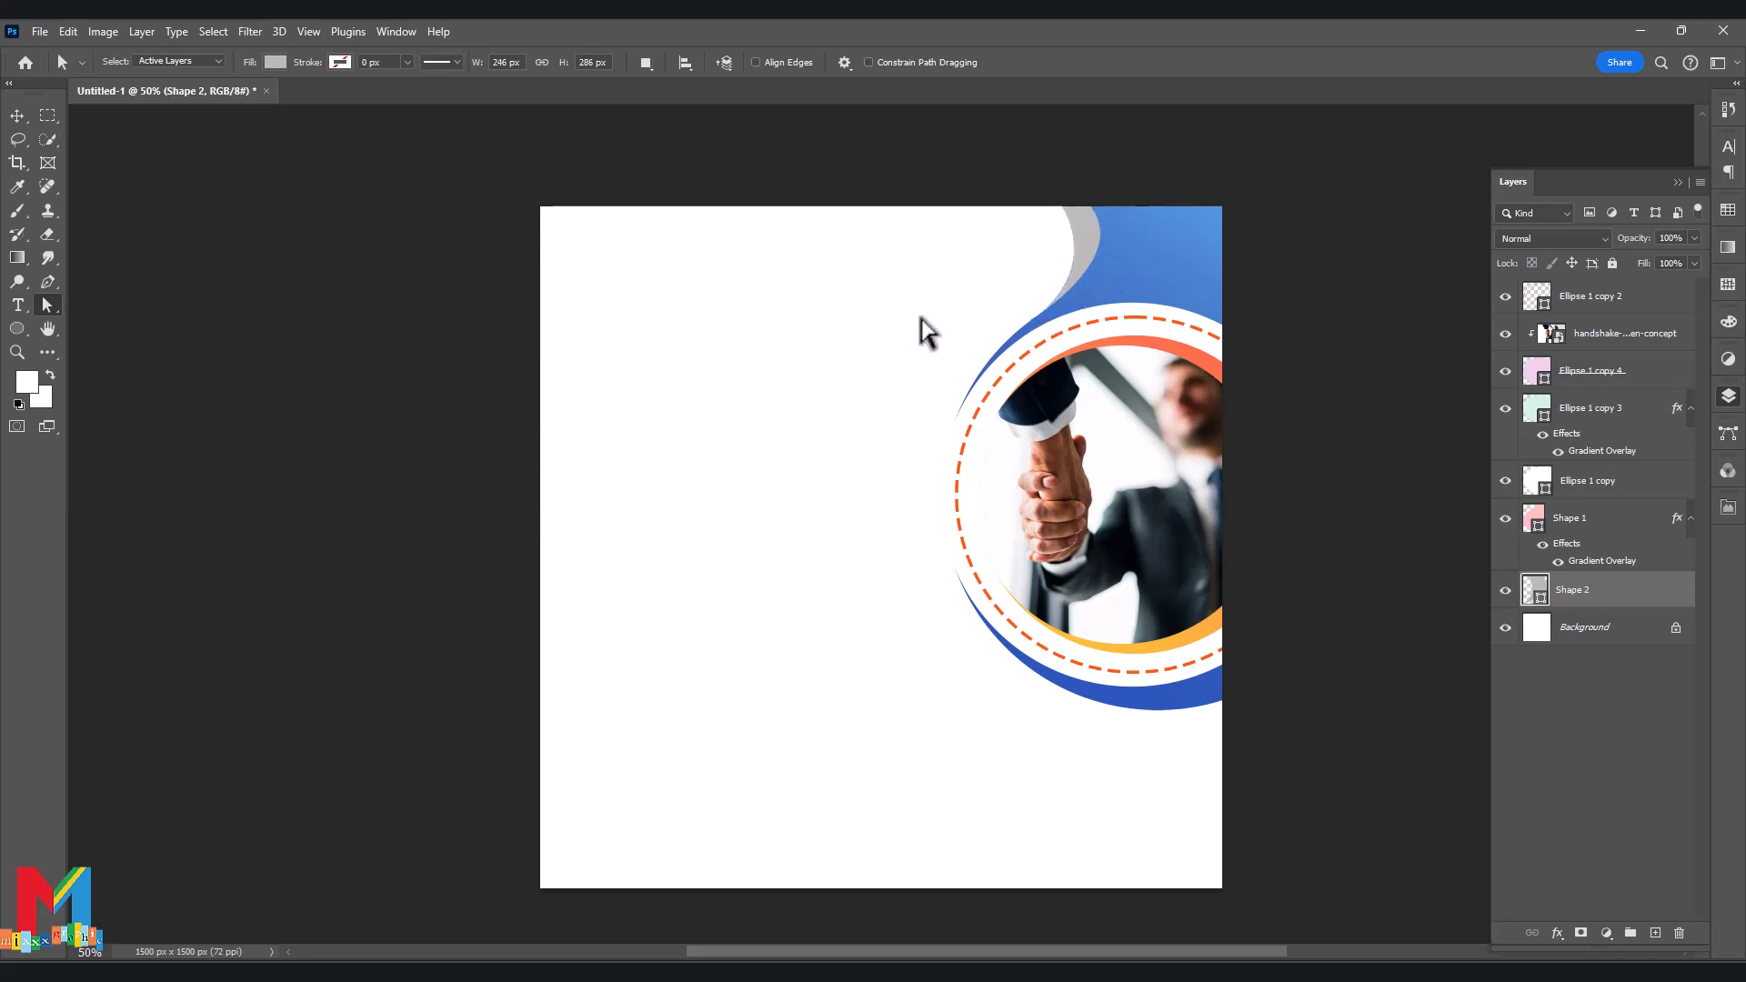
{"action": "left_click", "coordinate": [855, 344]}
Trace the wave's left edge and curving mid-page section with the Pen tool.
{"action": "key", "text": "p"}
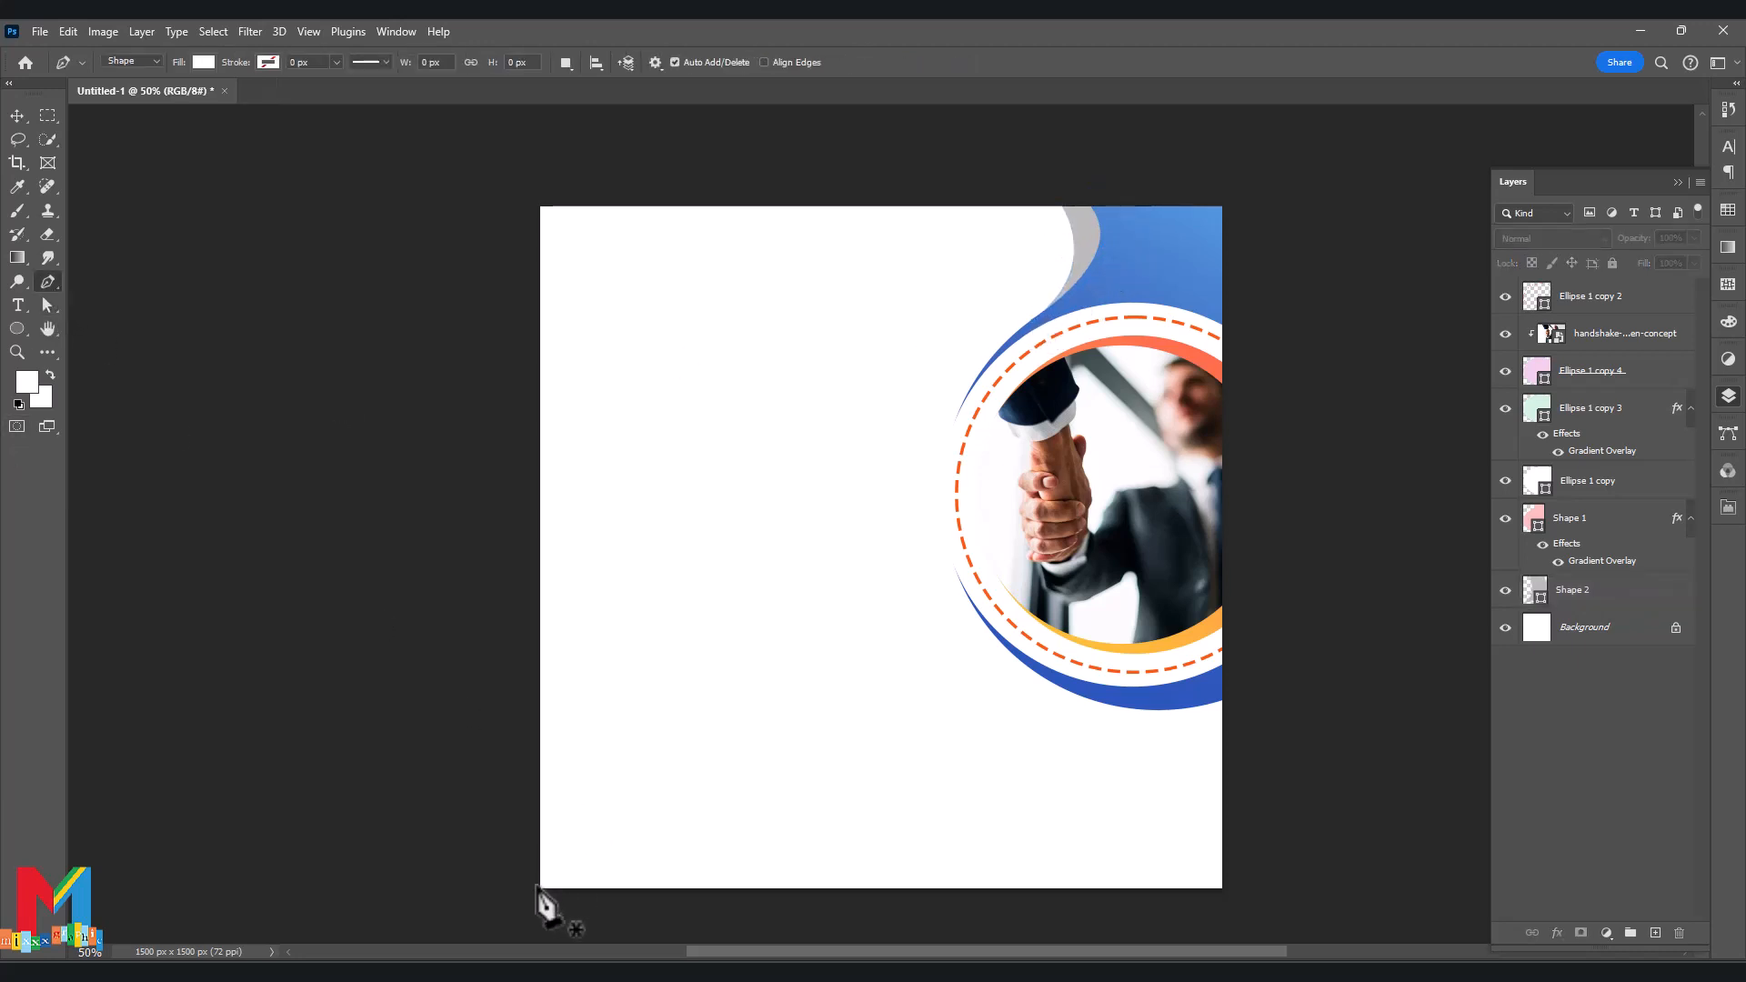
{"action": "left_click", "coordinate": [528, 883]}
{"action": "left_click", "coordinate": [531, 677]}
{"action": "left_click_drag", "start_coordinate": [871, 728], "coordinate": [1011, 843]}
{"action": "left_click_drag", "start_coordinate": [1249, 739], "coordinate": [1272, 700]}
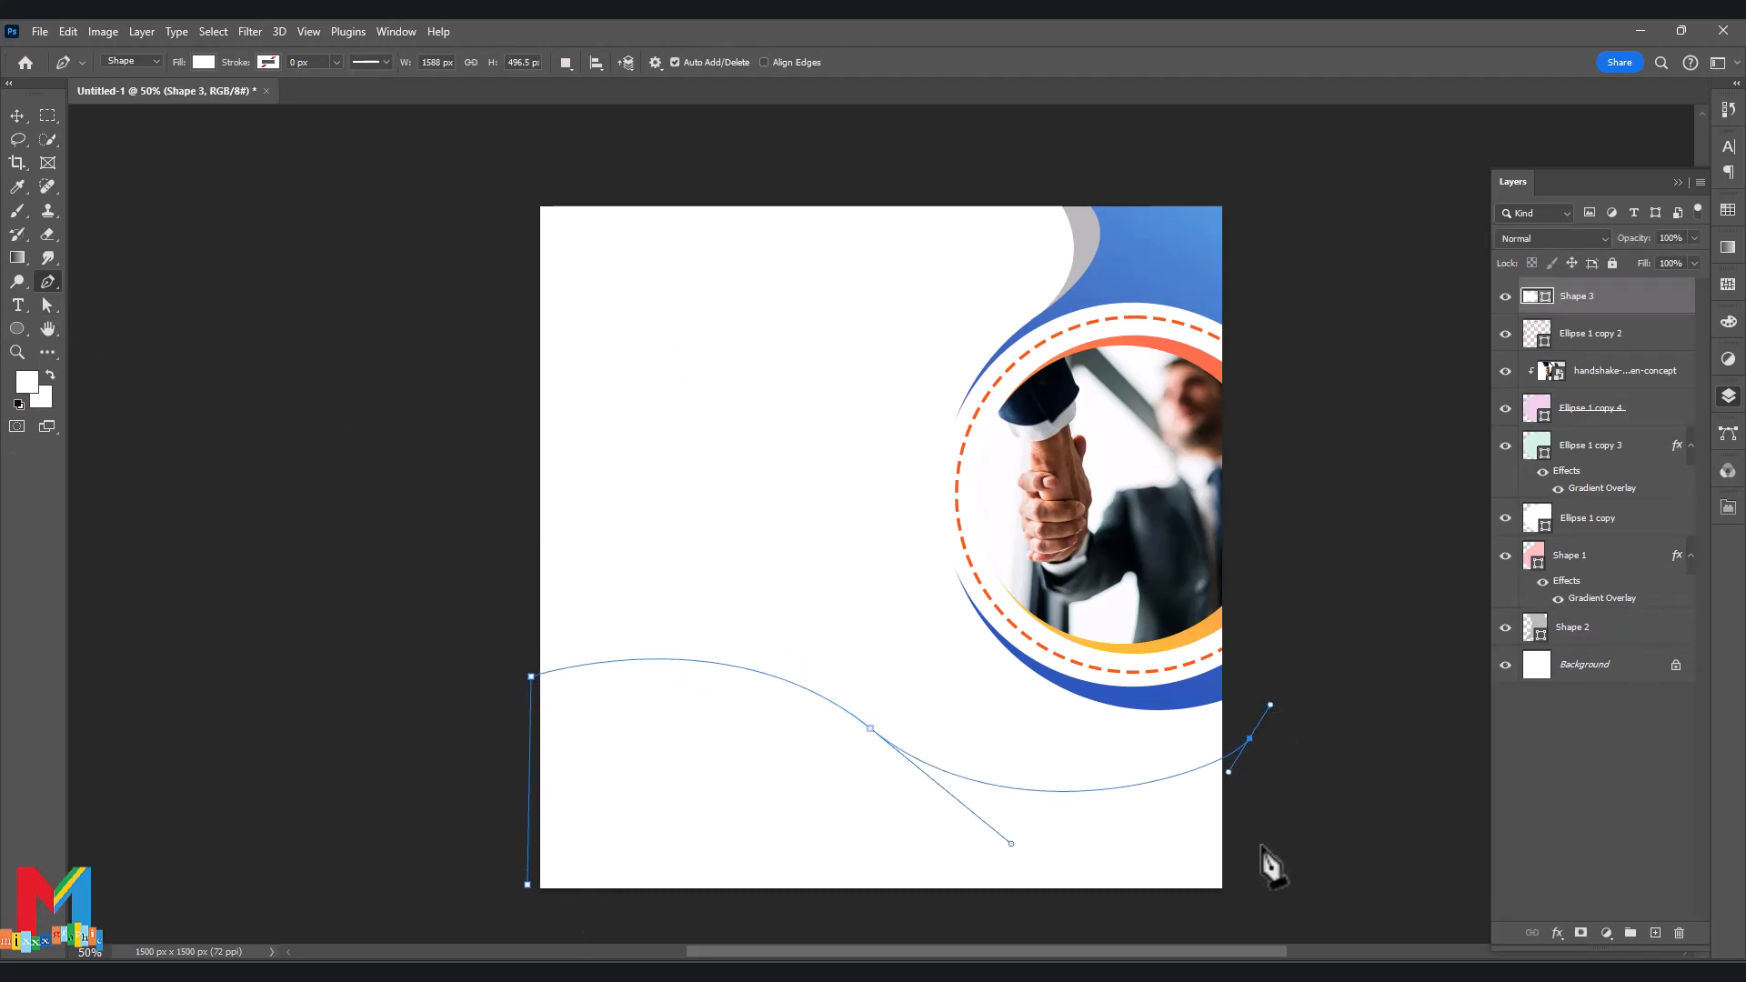
{"action": "scroll", "coordinate": [1265, 823], "scroll_direction": "down", "scroll_amount": 3}
Finish the wave outline down the right side and along the bottom, closing it.
{"action": "left_click", "coordinate": [1254, 770]}
{"action": "left_click", "coordinate": [1252, 797]}
{"action": "left_click", "coordinate": [1060, 837]}
{"action": "left_click", "coordinate": [902, 837]}
{"action": "left_click_drag", "start_coordinate": [725, 817], "coordinate": [689, 816]}
{"action": "left_click", "coordinate": [590, 817]}
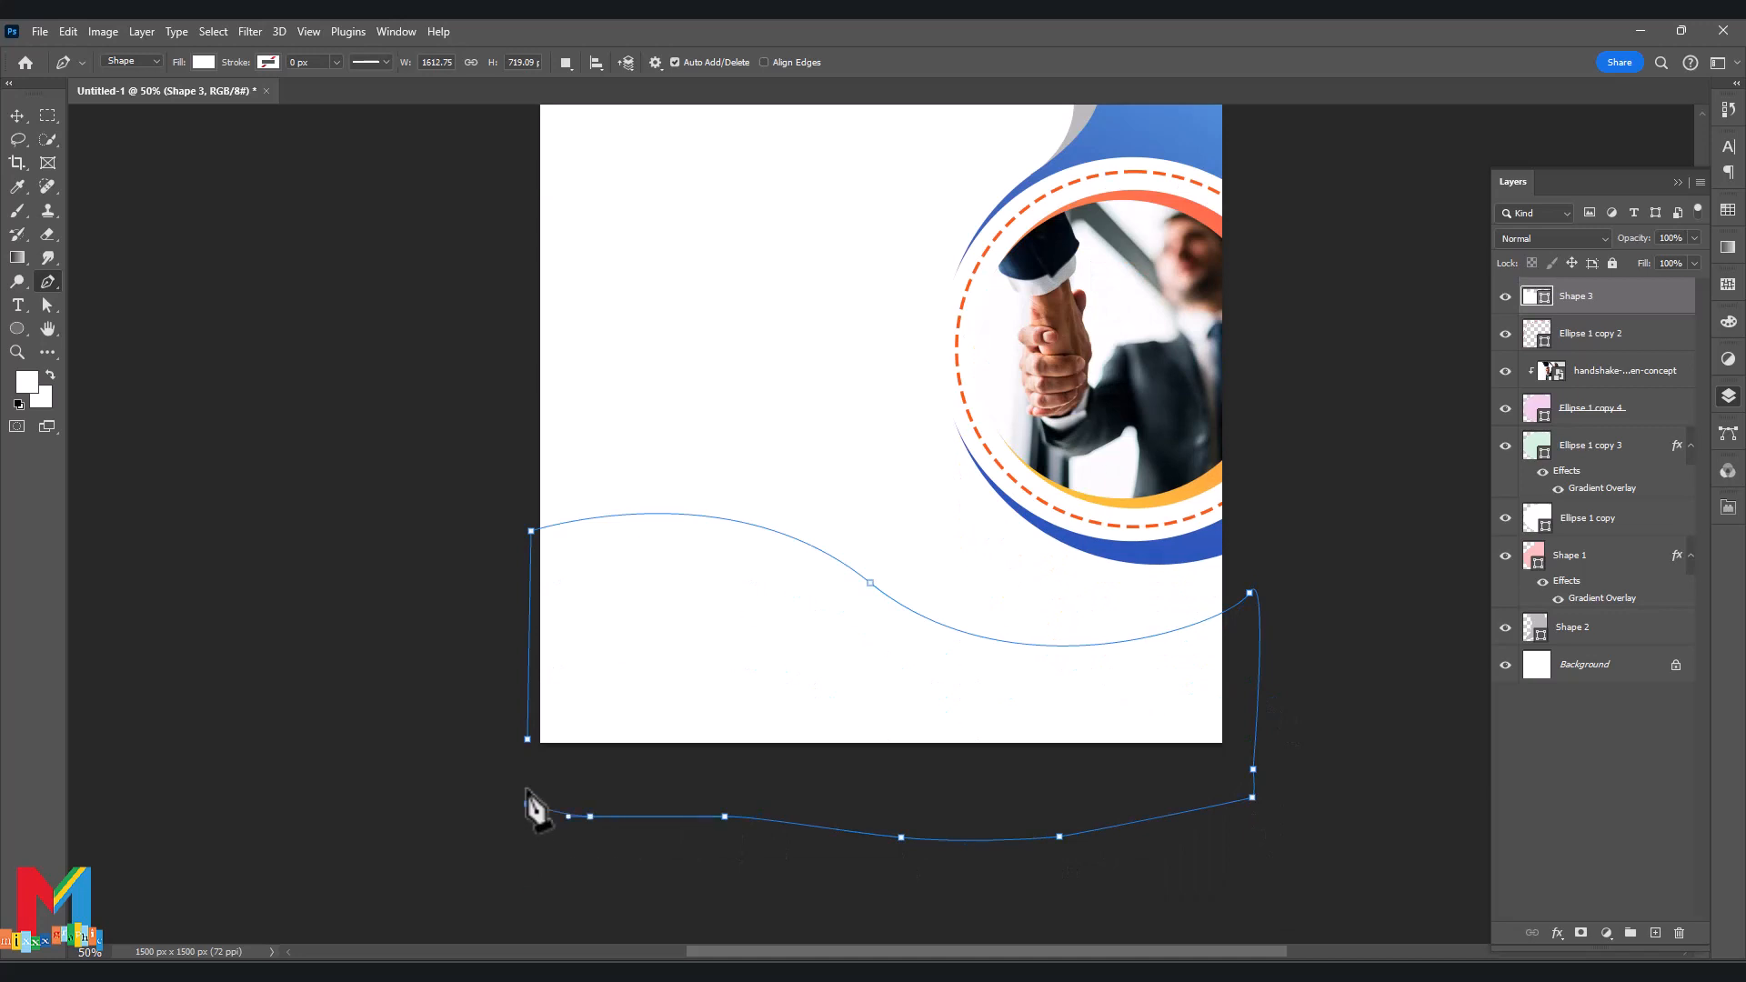
{"action": "left_click", "coordinate": [527, 804]}
{"action": "left_click", "coordinate": [527, 738]}
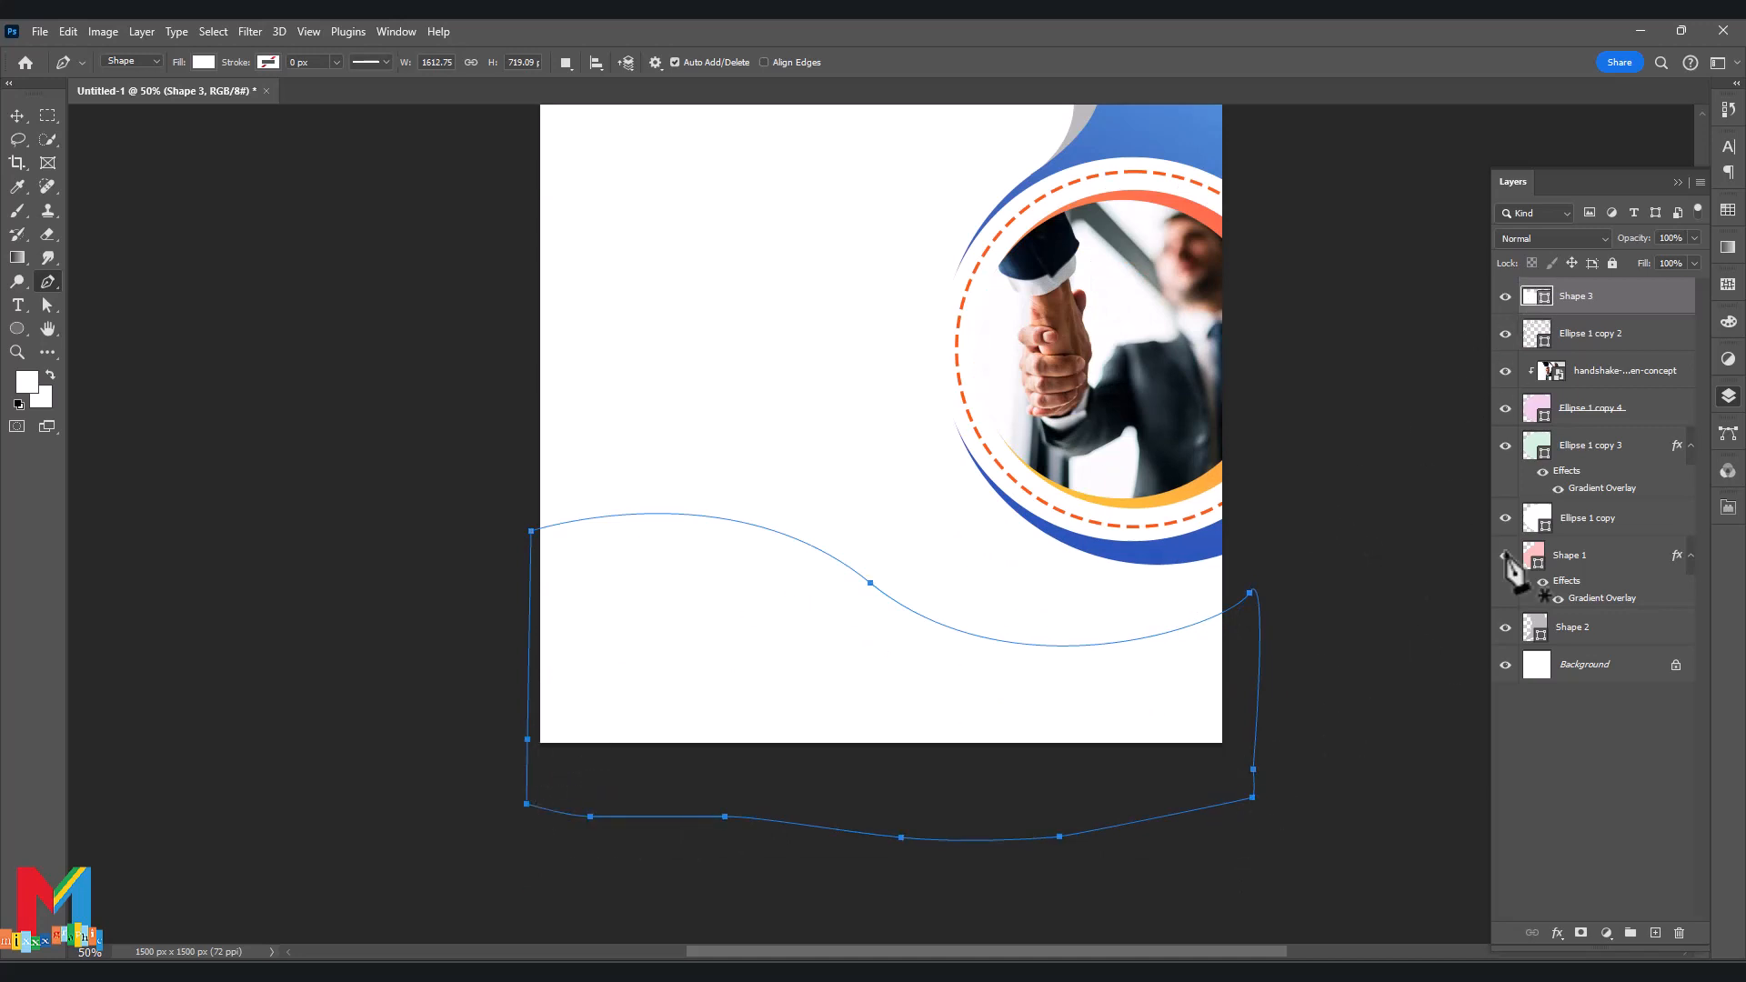
Fill Shape 3 with the sampled top-design blue #2b56bc.
{"action": "double_click", "coordinate": [1538, 297]}
{"action": "left_click", "coordinate": [1118, 550]}
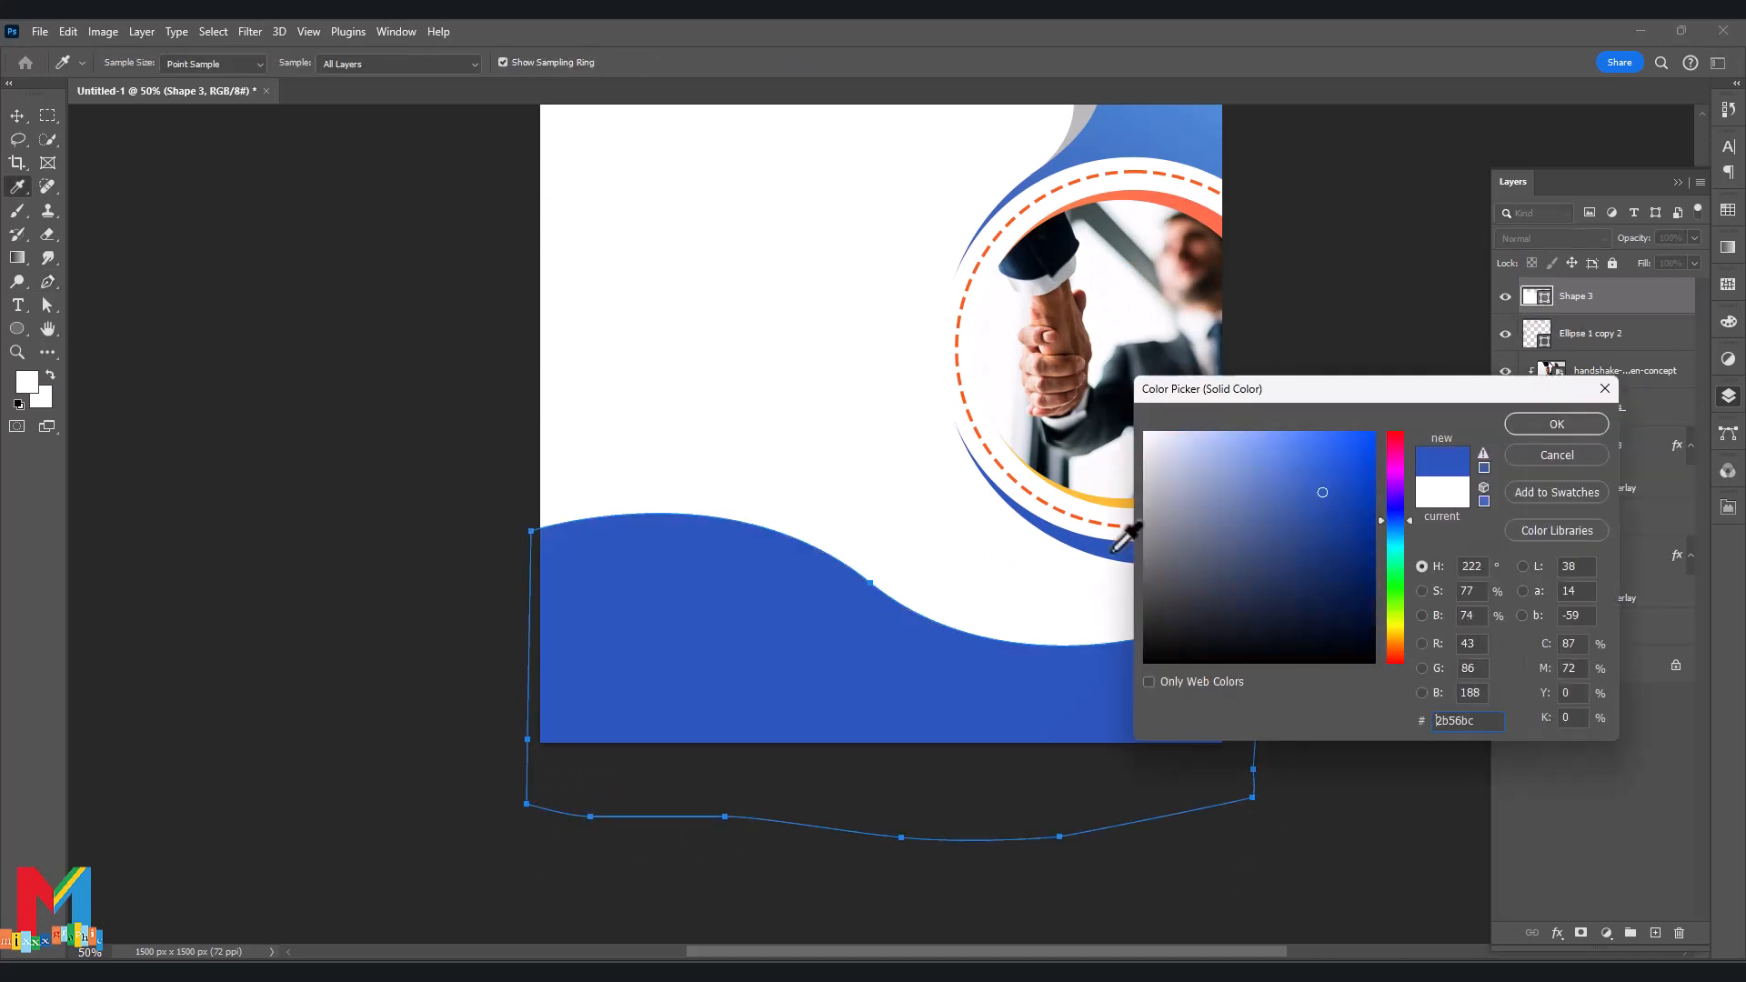
{"action": "left_click", "coordinate": [1555, 424]}
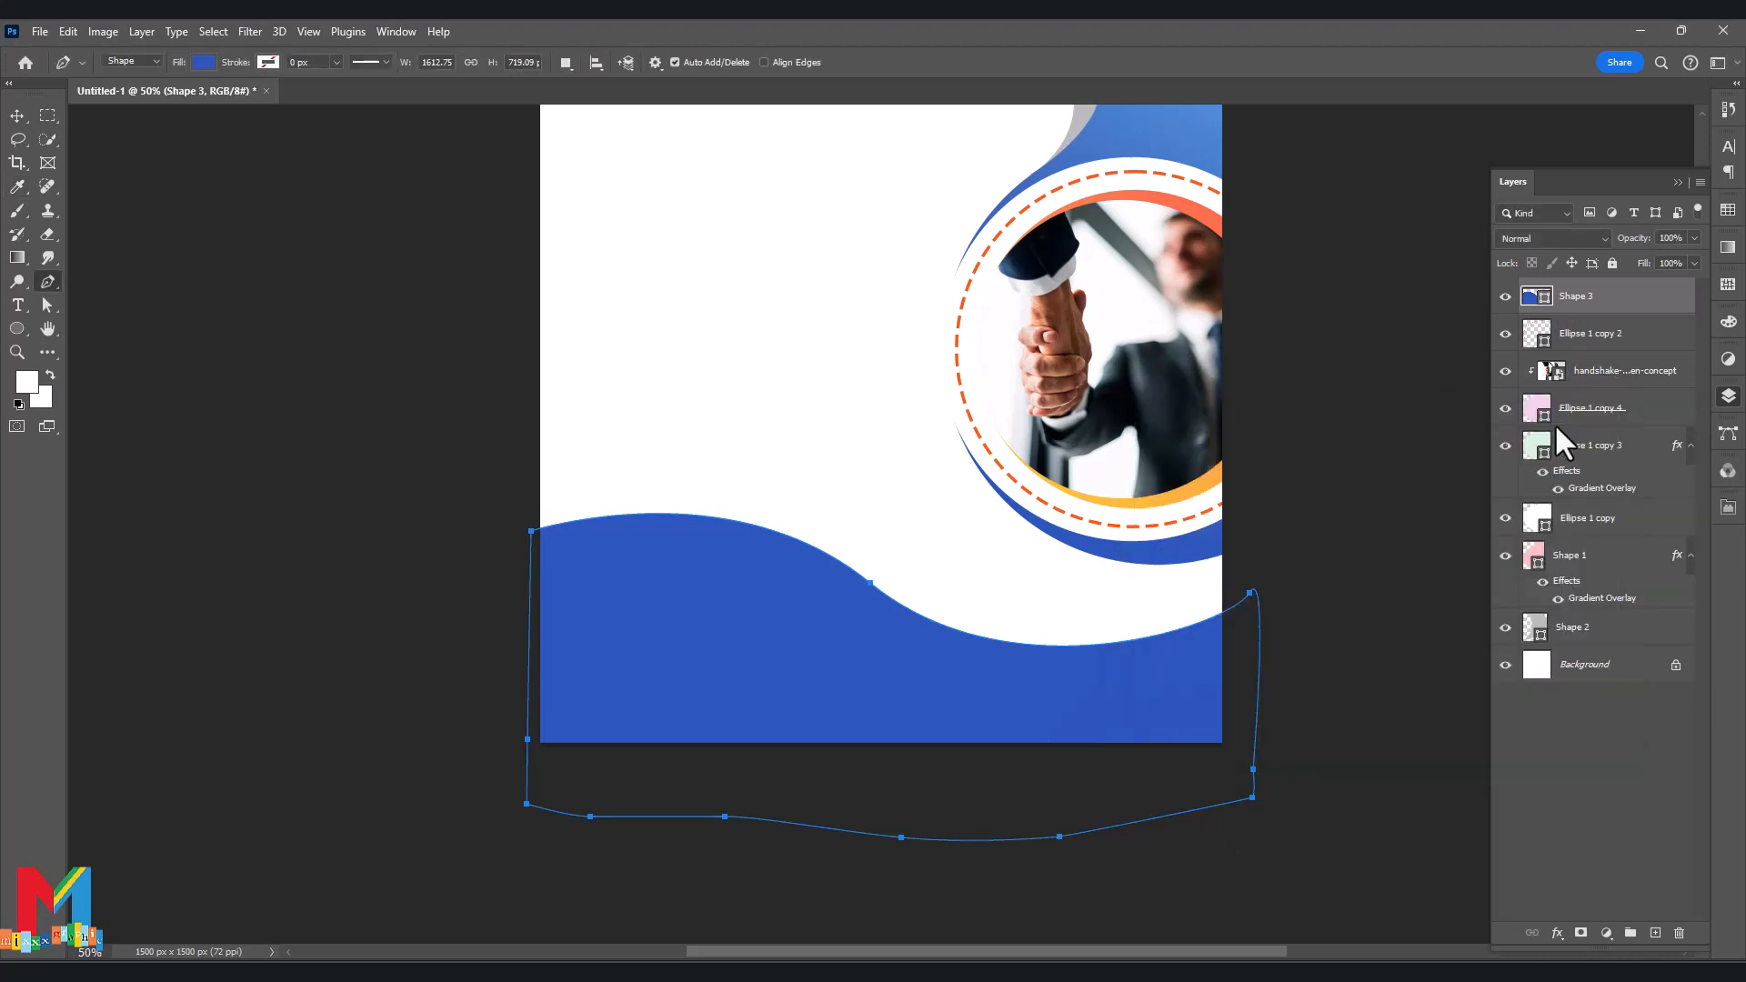
Raise the wave's right-edge point and reshape its middle curve.
{"action": "left_click", "coordinate": [48, 306]}
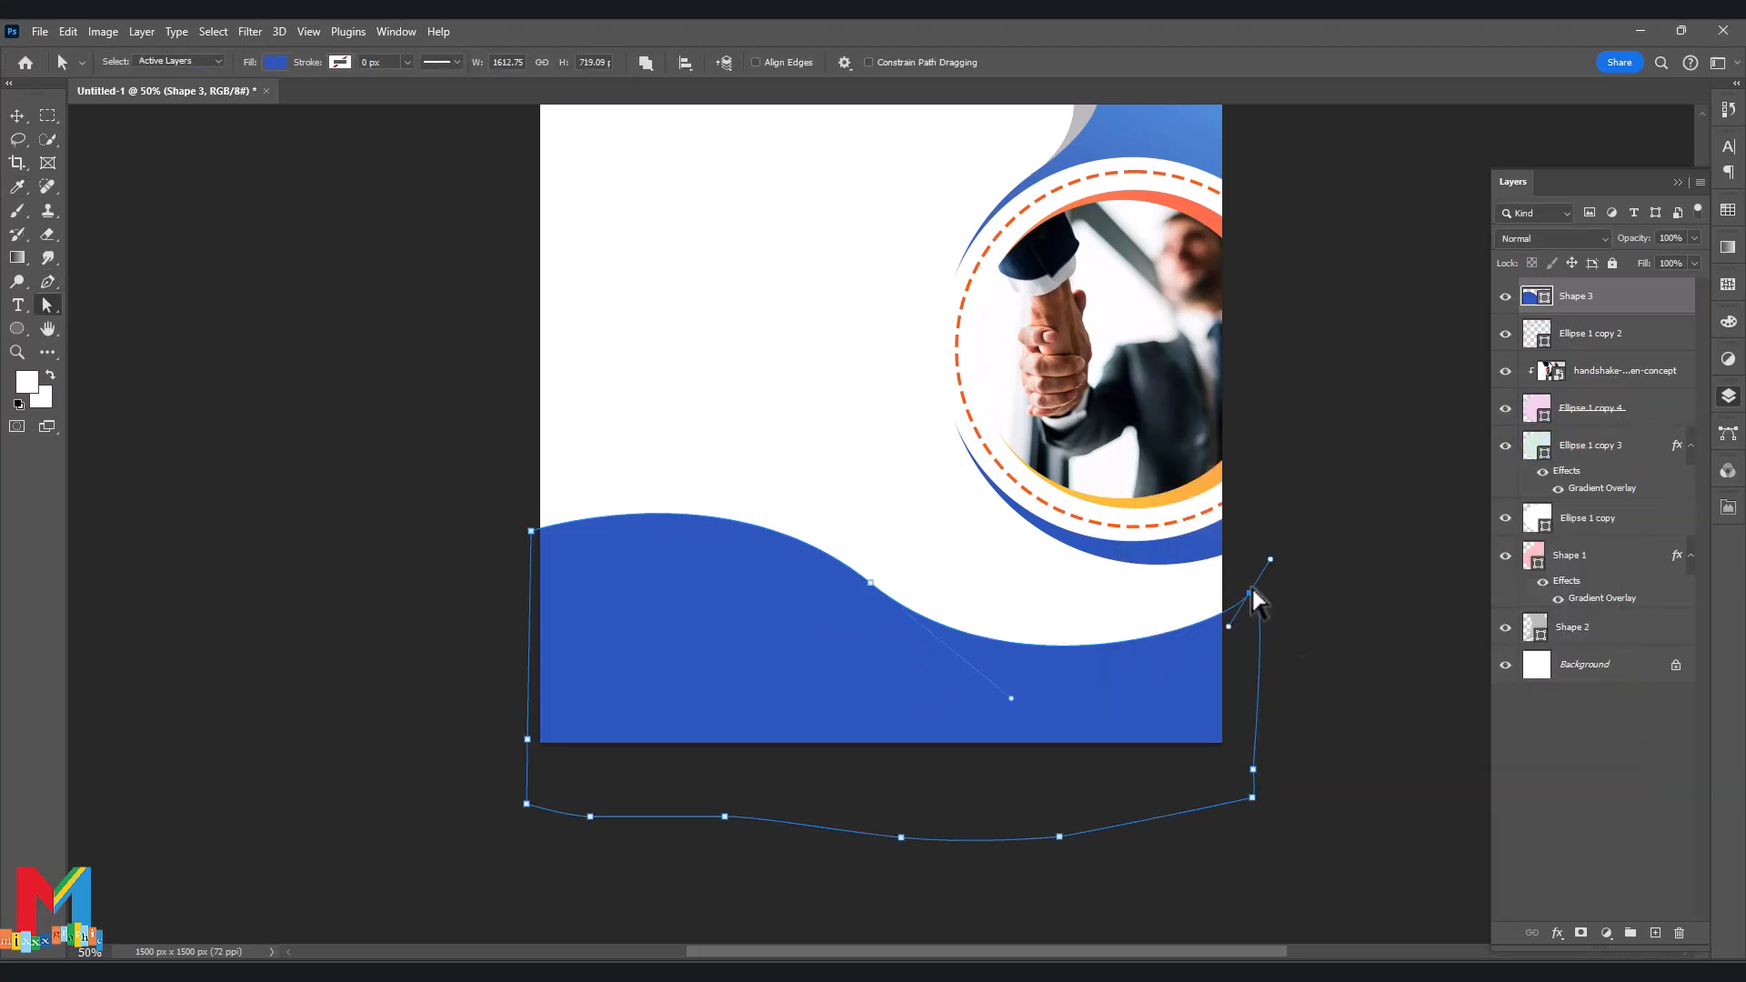
{"action": "left_click_drag", "start_coordinate": [1252, 592], "coordinate": [1248, 570]}
{"action": "left_click_drag", "start_coordinate": [1011, 699], "coordinate": [981, 743]}
{"action": "left_click", "coordinate": [1678, 182]}
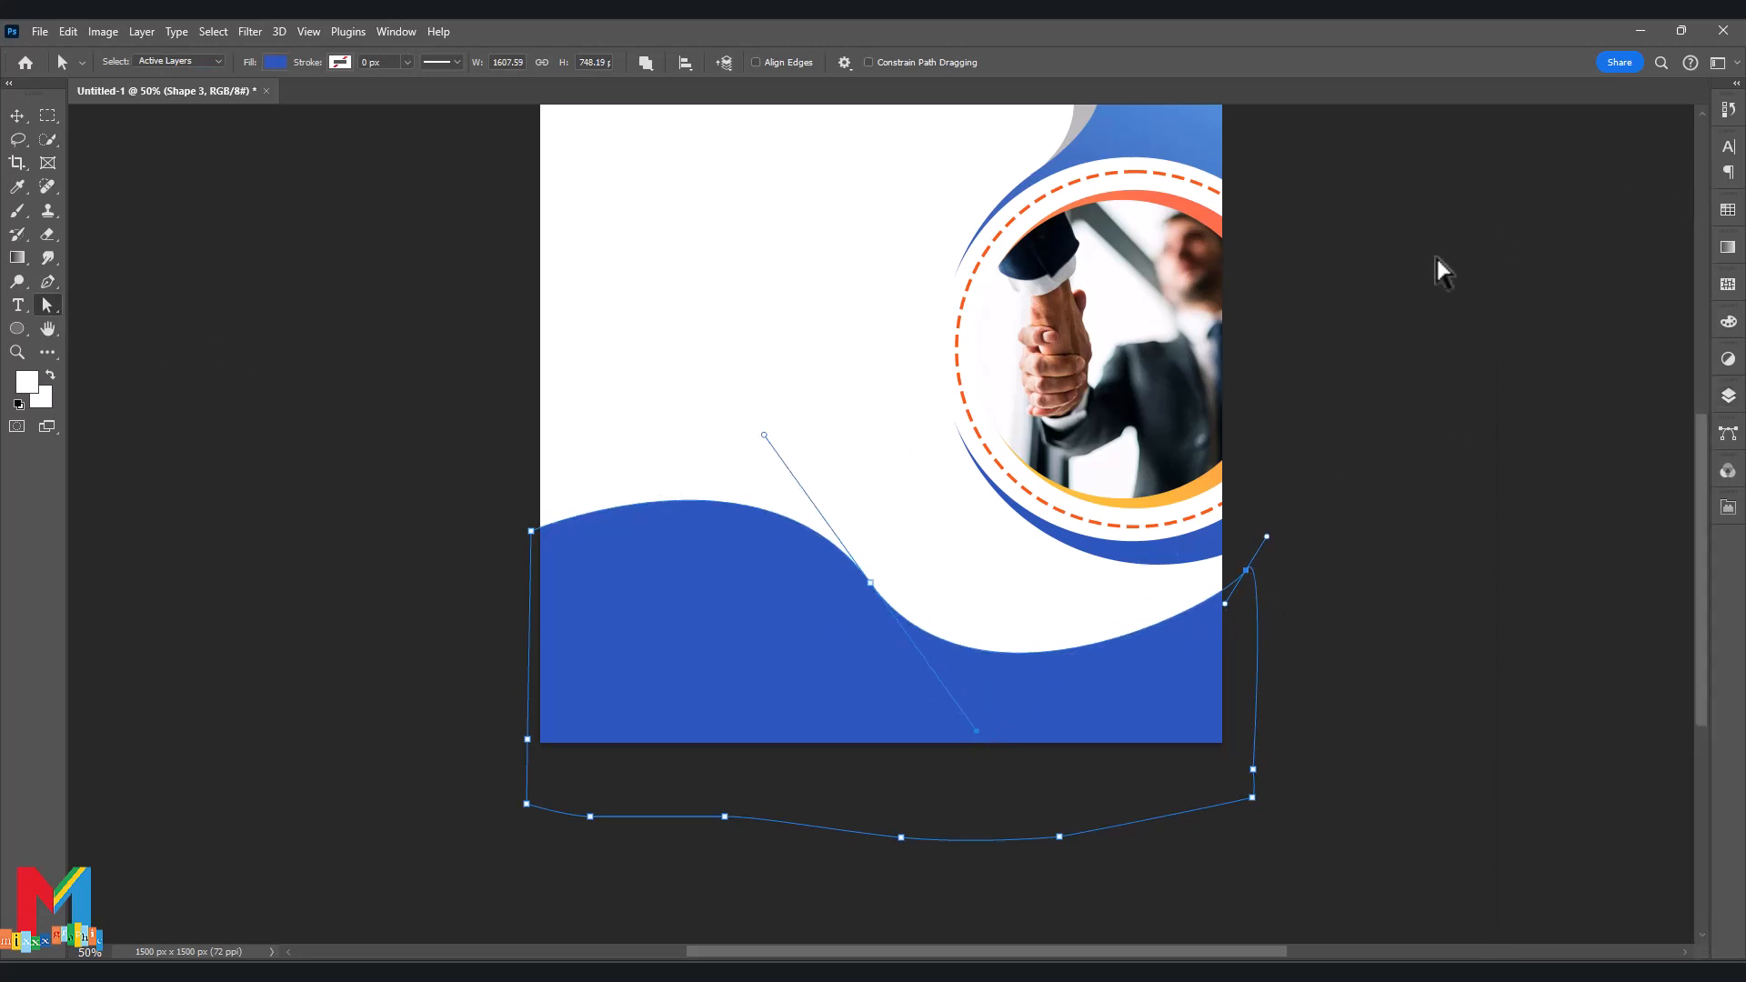
{"action": "left_click", "coordinate": [1434, 265]}
{"action": "scroll", "coordinate": [1434, 264], "scroll_direction": "up", "scroll_amount": 2}
{"action": "left_click", "coordinate": [40, 32]}
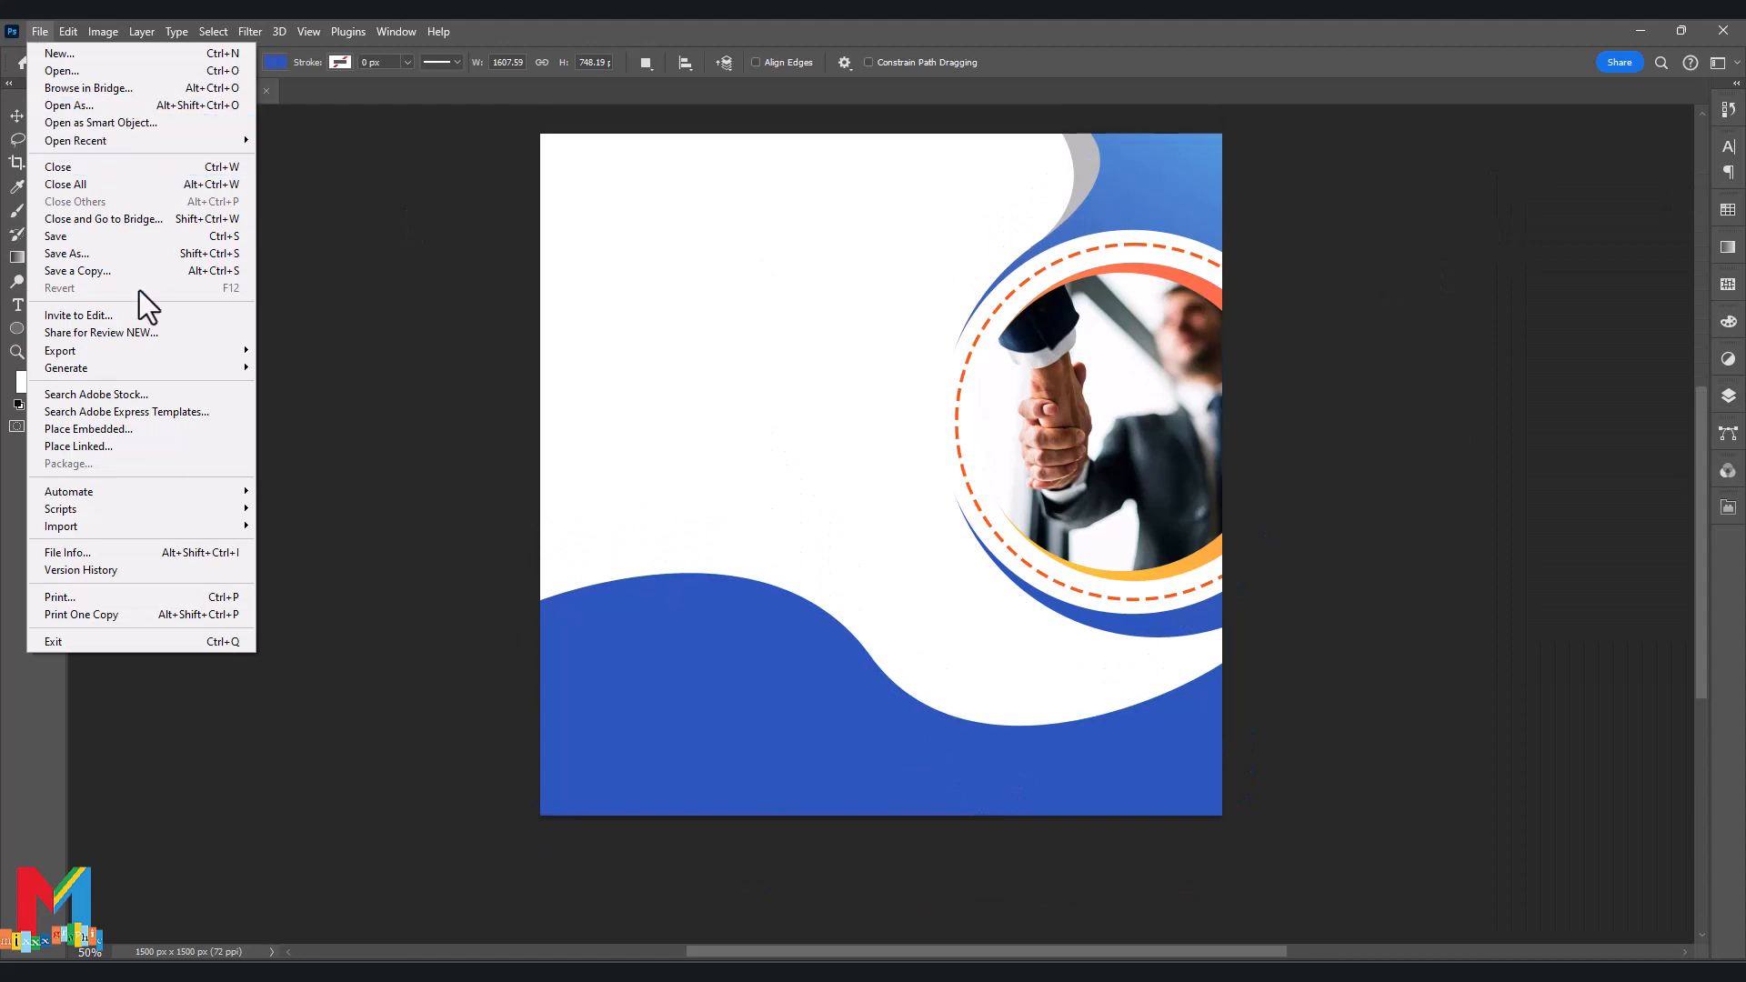
Place the team-meeting photo embedded and move it to the bottom of the page.
{"action": "left_click", "coordinate": [138, 428]}
{"action": "left_click", "coordinate": [424, 489]}
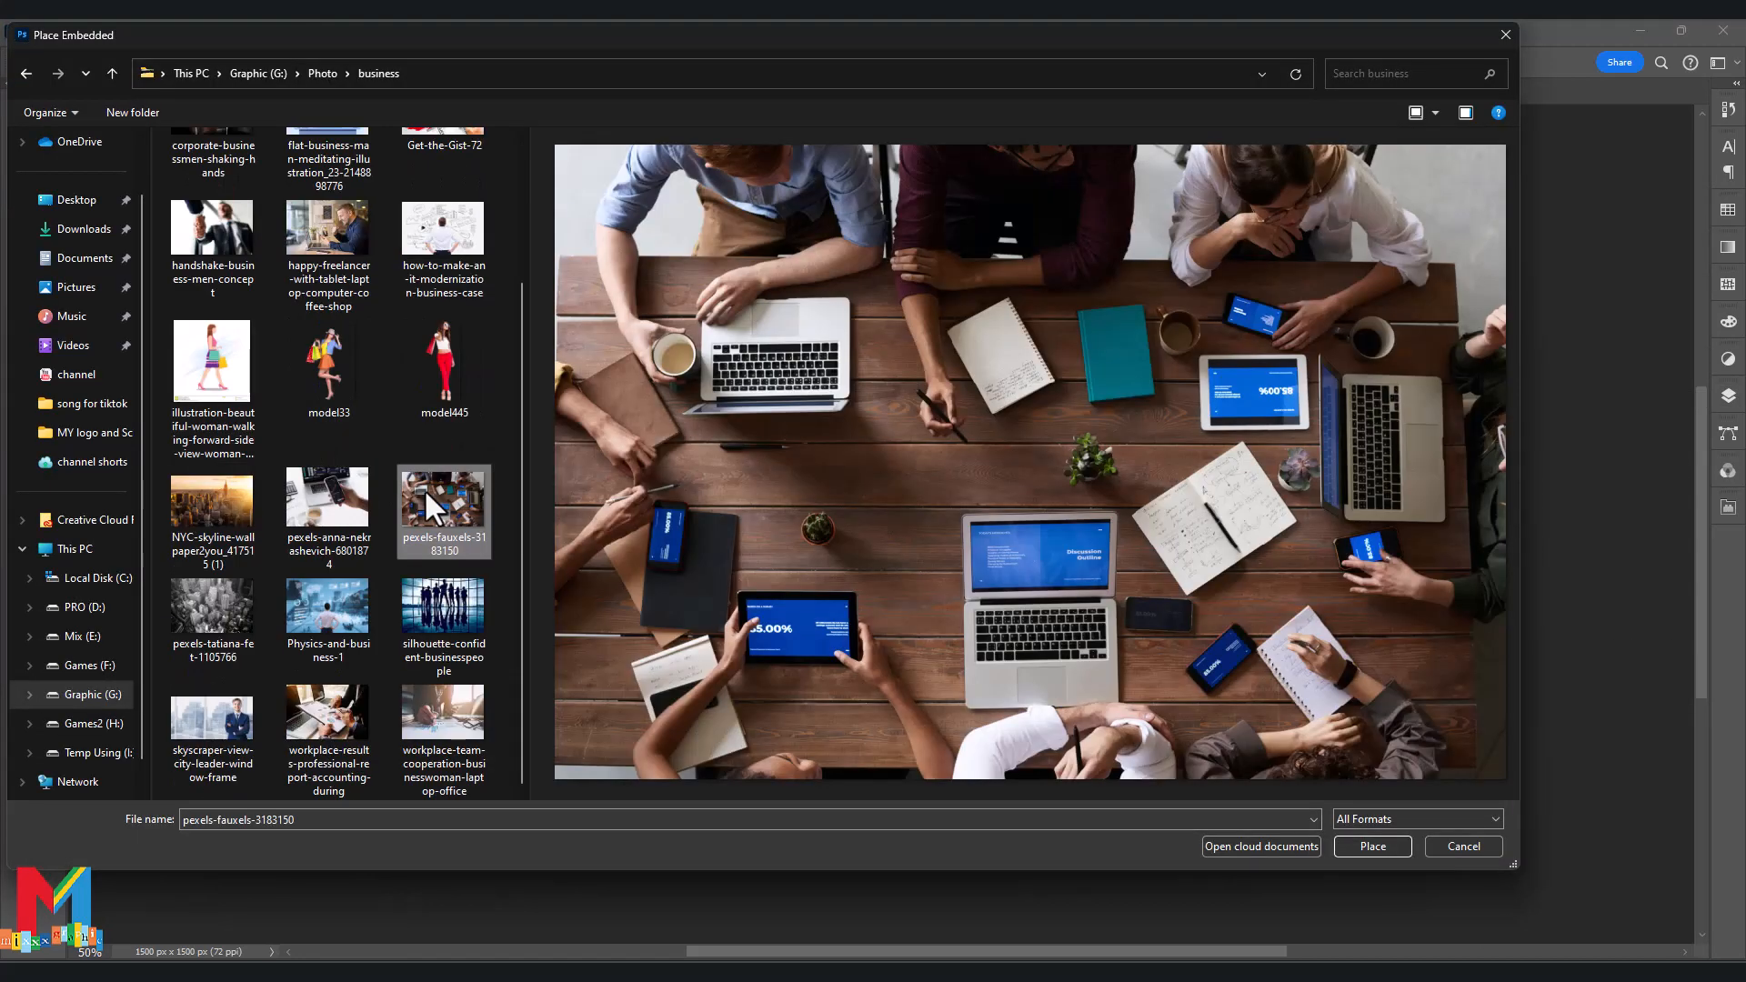
{"action": "double_click", "coordinate": [424, 488]}
{"action": "left_click_drag", "start_coordinate": [952, 555], "coordinate": [949, 854]}
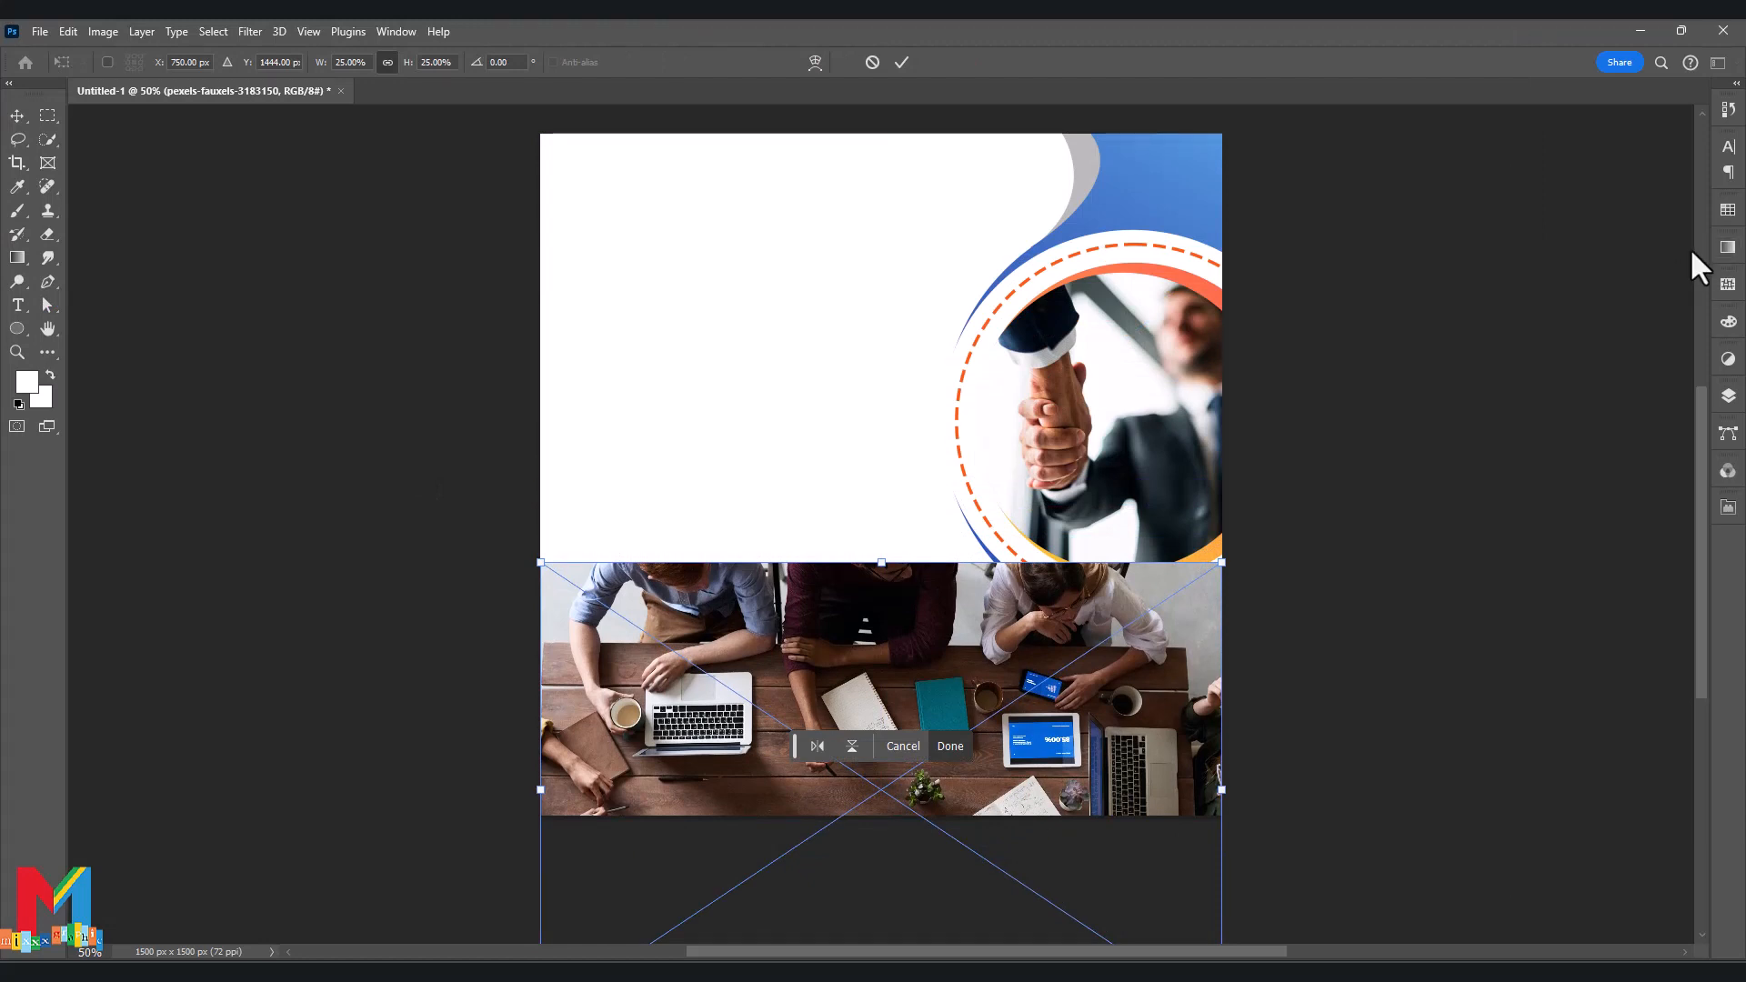
{"action": "left_click", "coordinate": [1729, 400]}
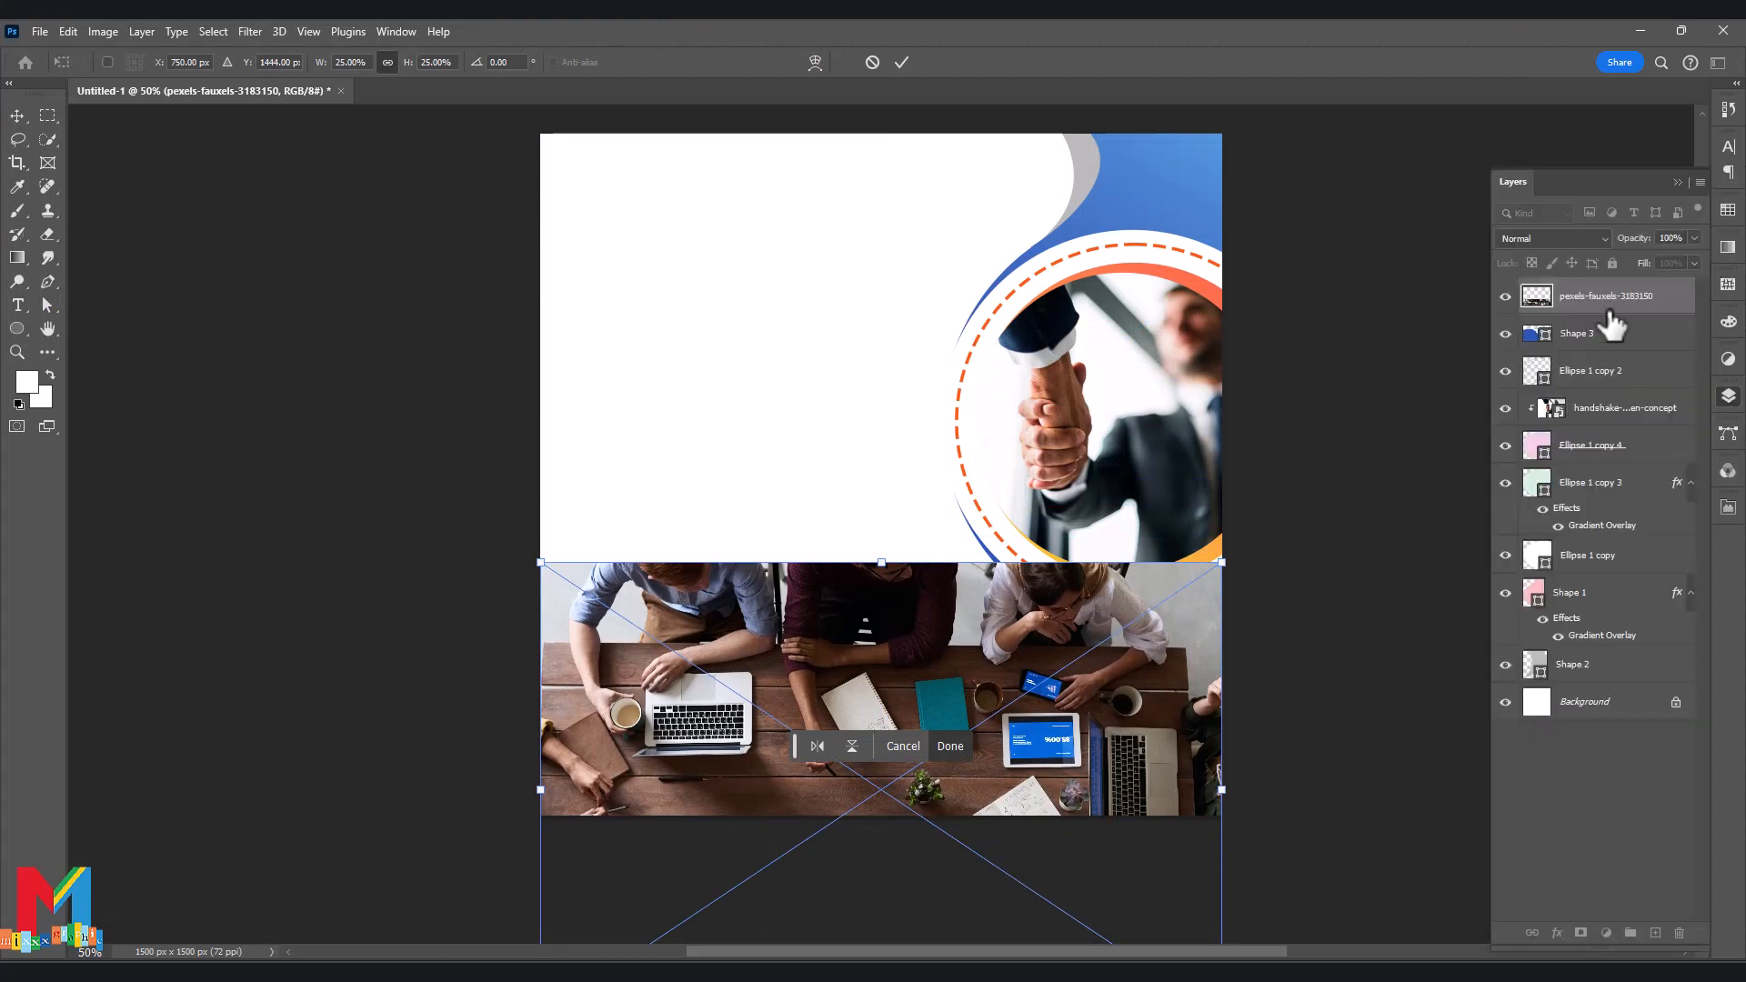
{"action": "left_click", "coordinate": [1590, 336]}
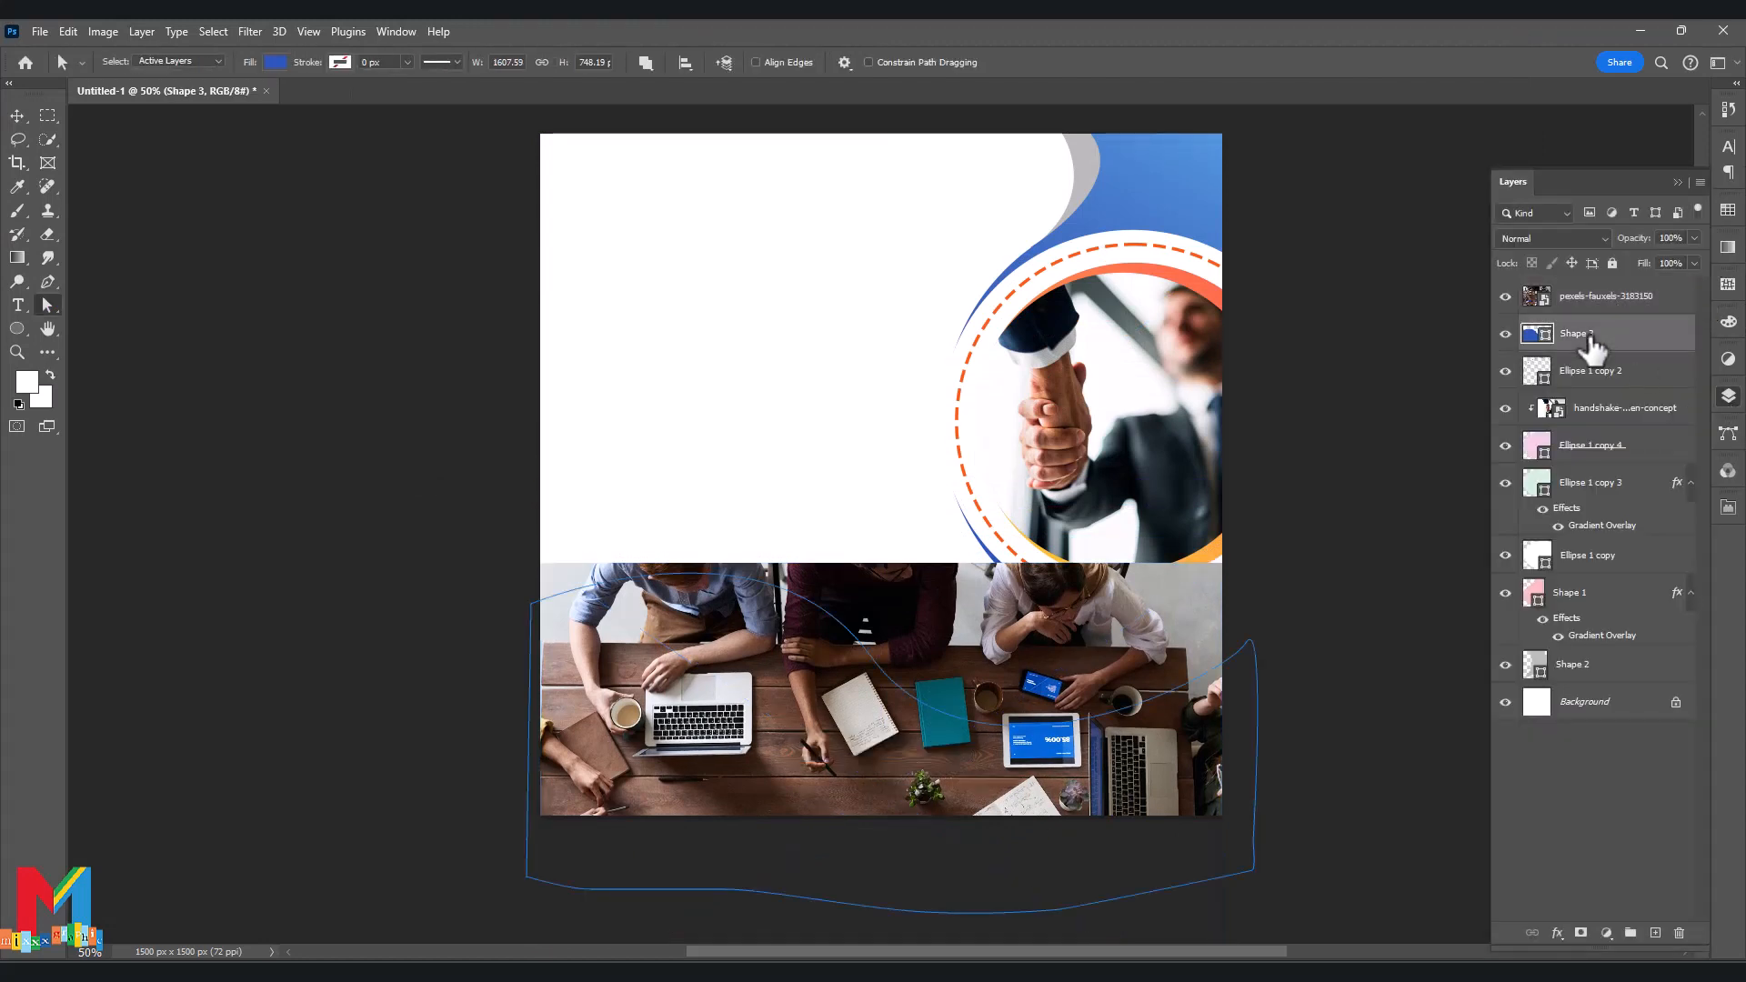
Duplicate Shape 3 and clip the photo inside the wave copy.
{"action": "key", "text": "ctrl+j"}
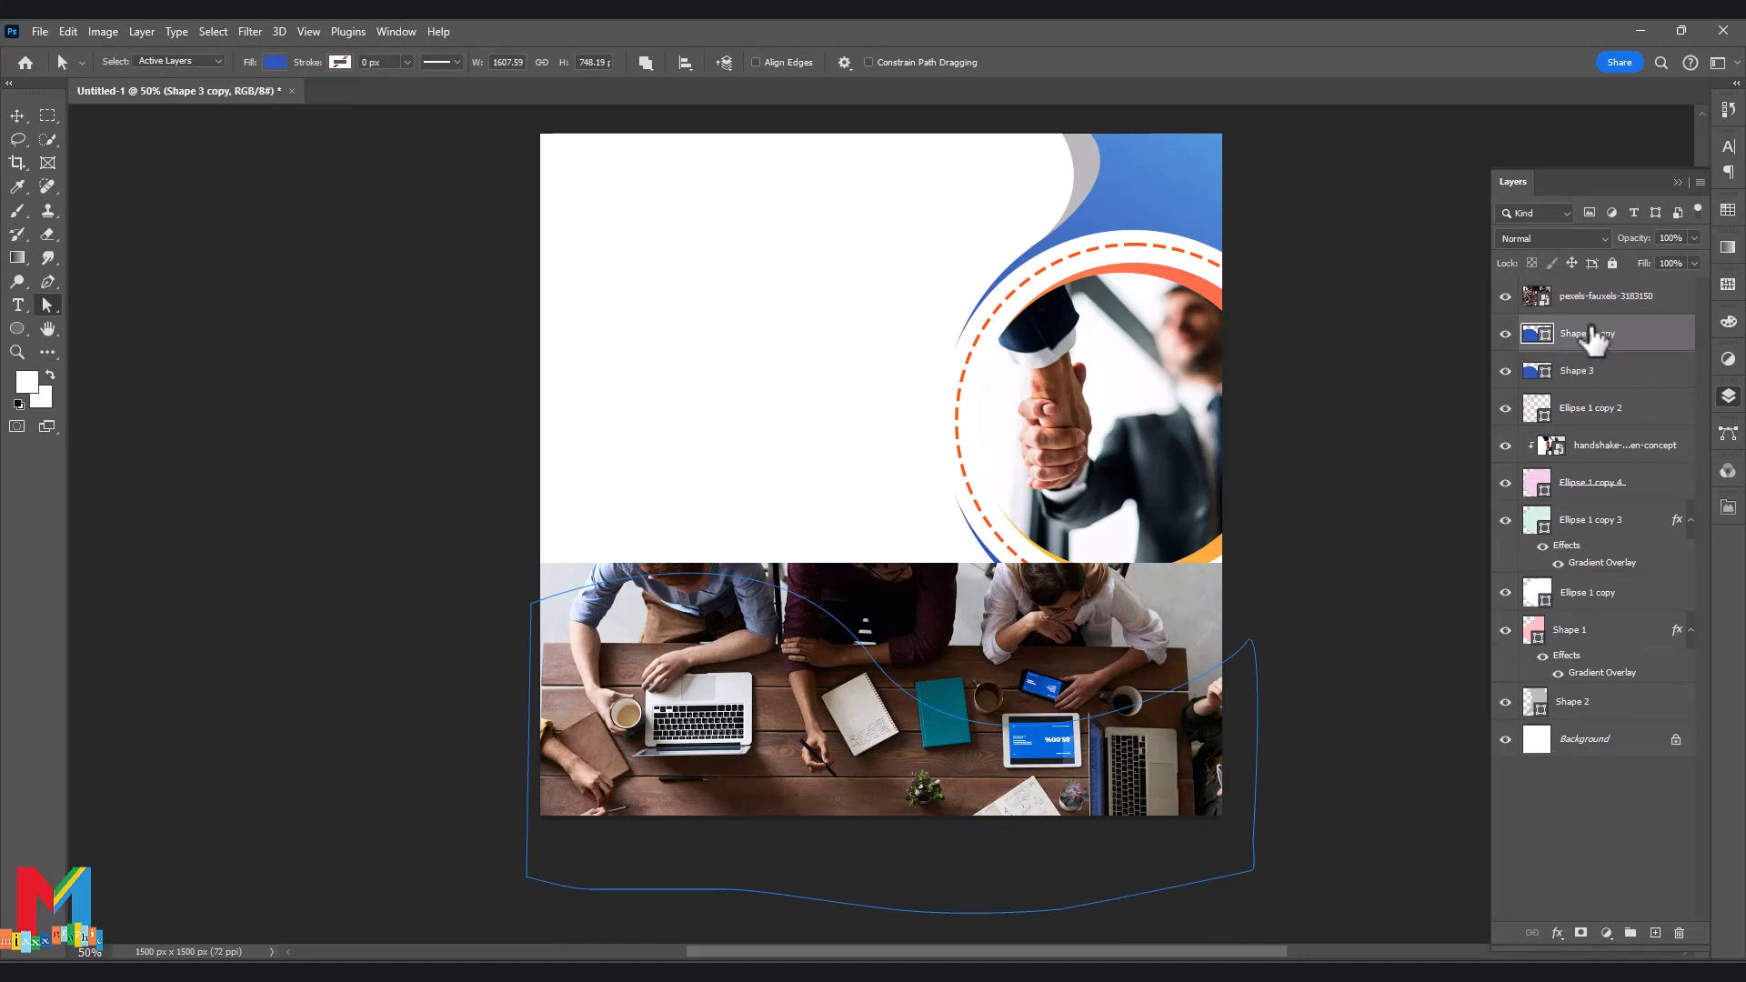
{"action": "left_click", "coordinate": [1607, 297]}
{"action": "right_click", "coordinate": [1606, 304]}
{"action": "left_click", "coordinate": [1566, 631]}
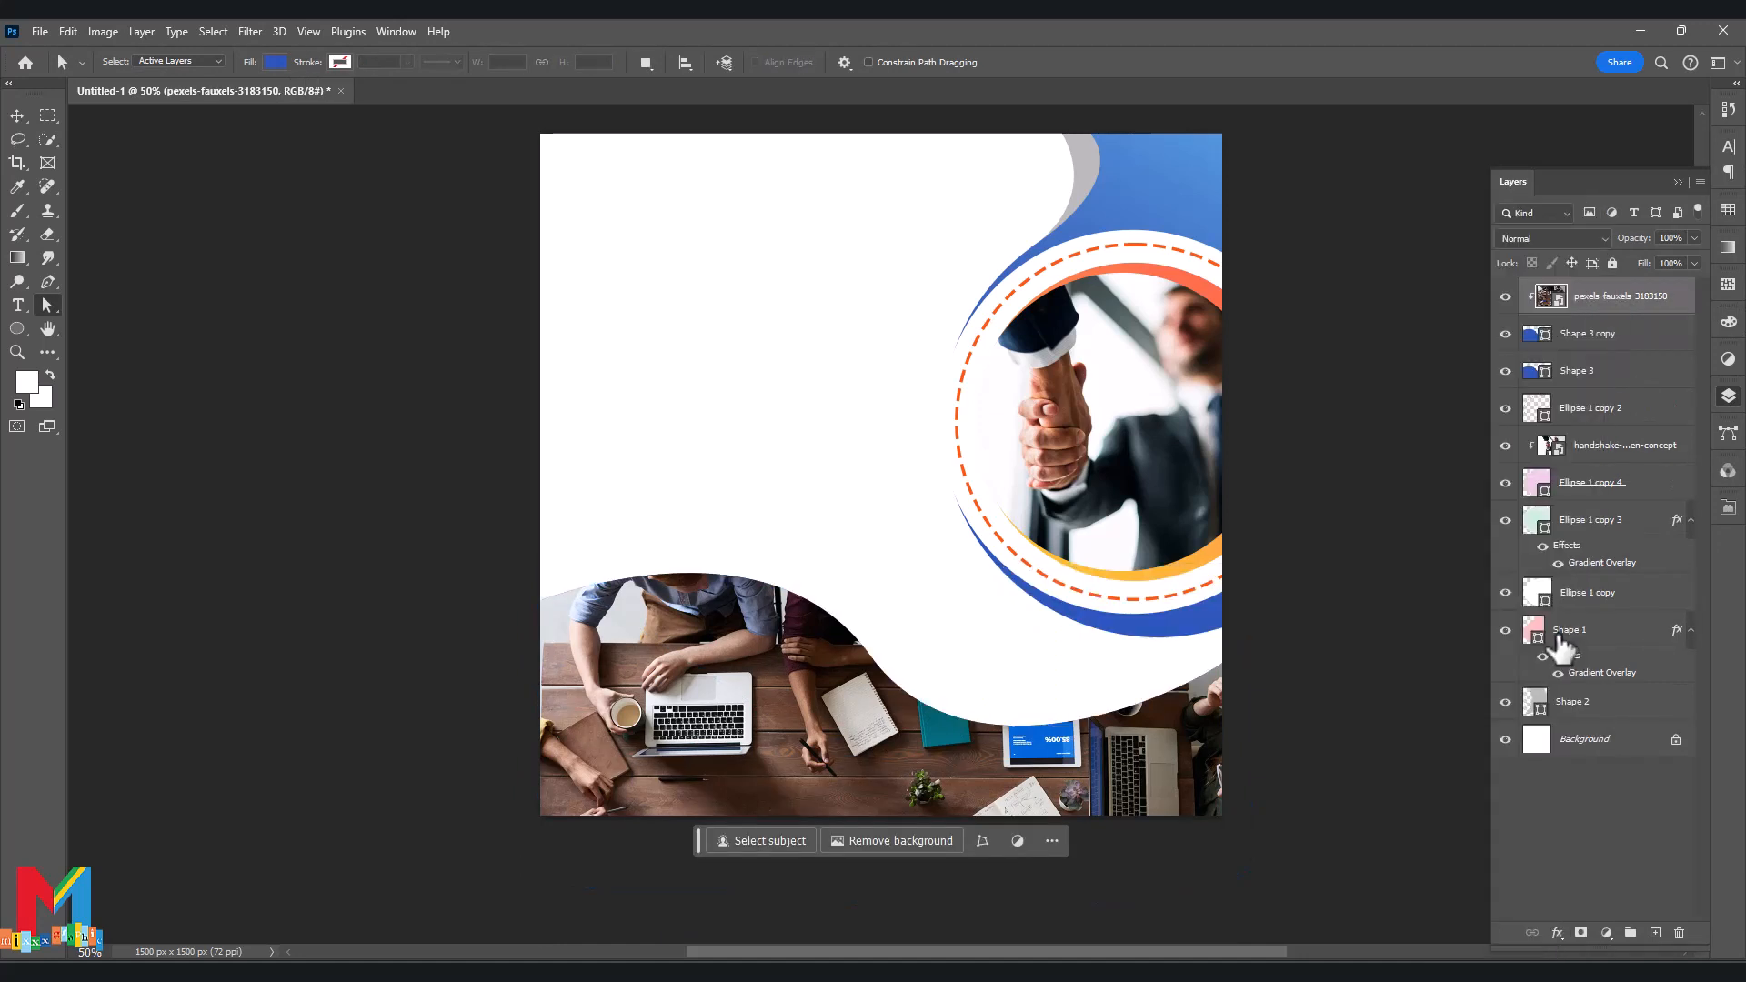
Move the original blue wave above the photo at 47% opacity.
{"action": "left_click", "coordinate": [1592, 371]}
{"action": "double_click", "coordinate": [1577, 371]}
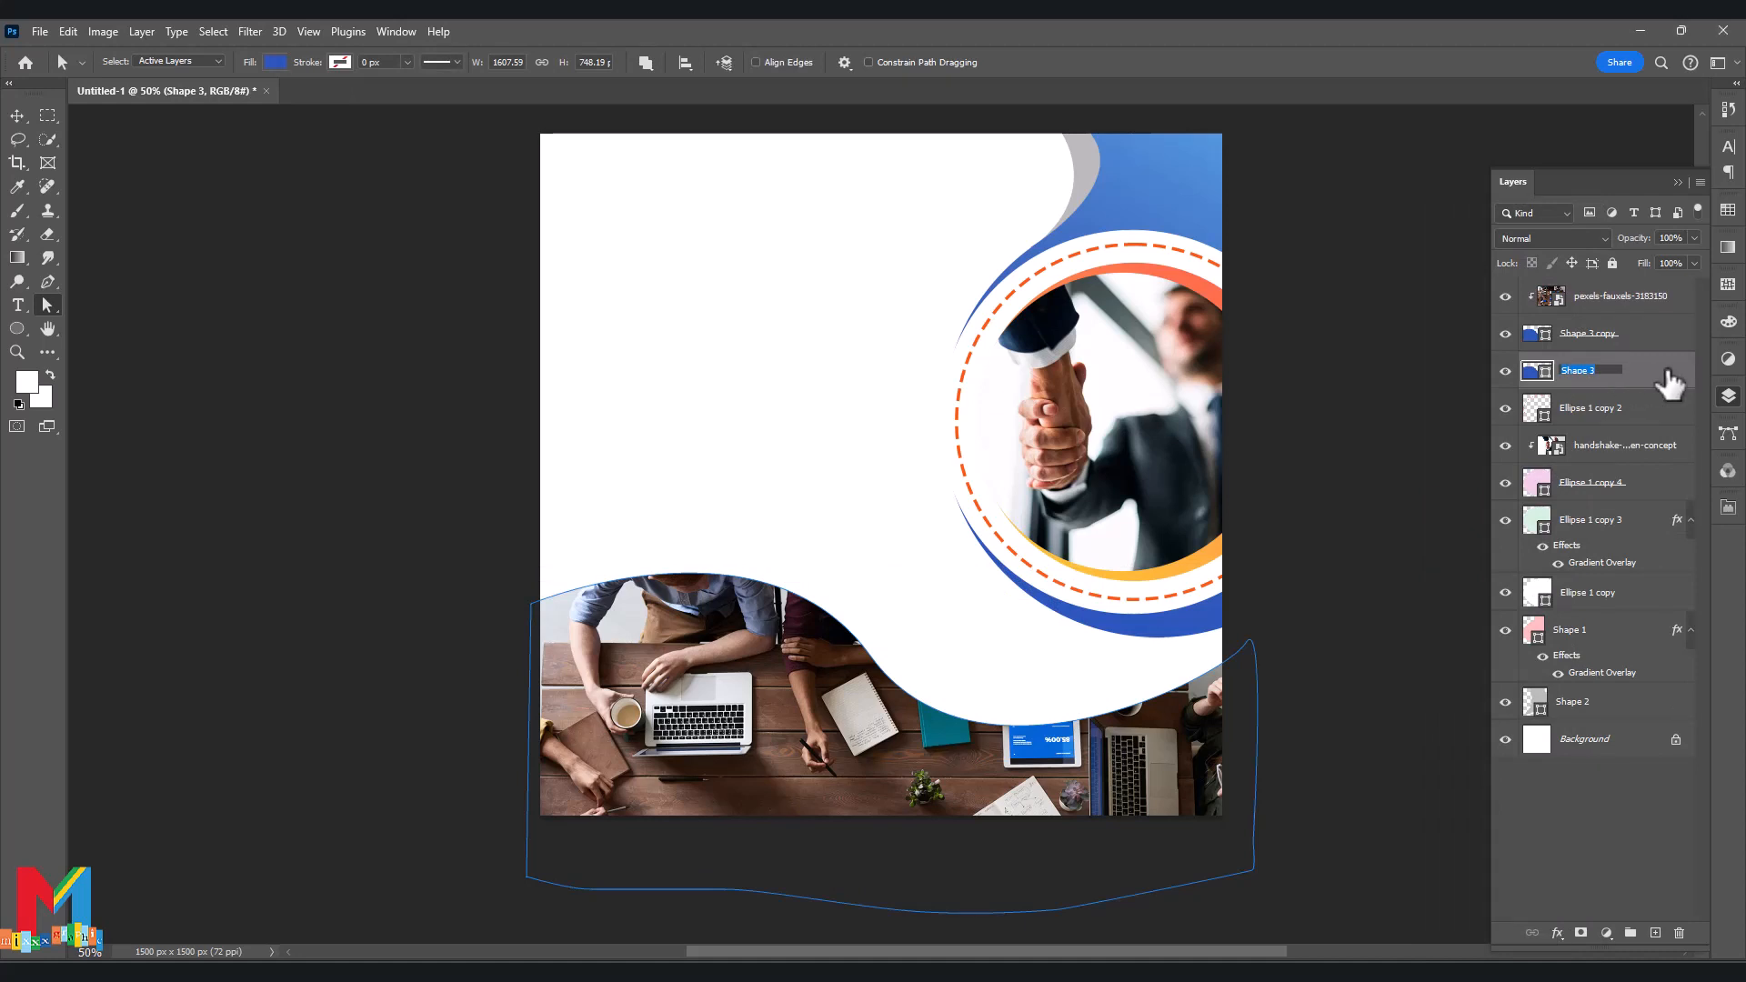
{"action": "left_click_drag", "start_coordinate": [1669, 382], "coordinate": [1650, 254]}
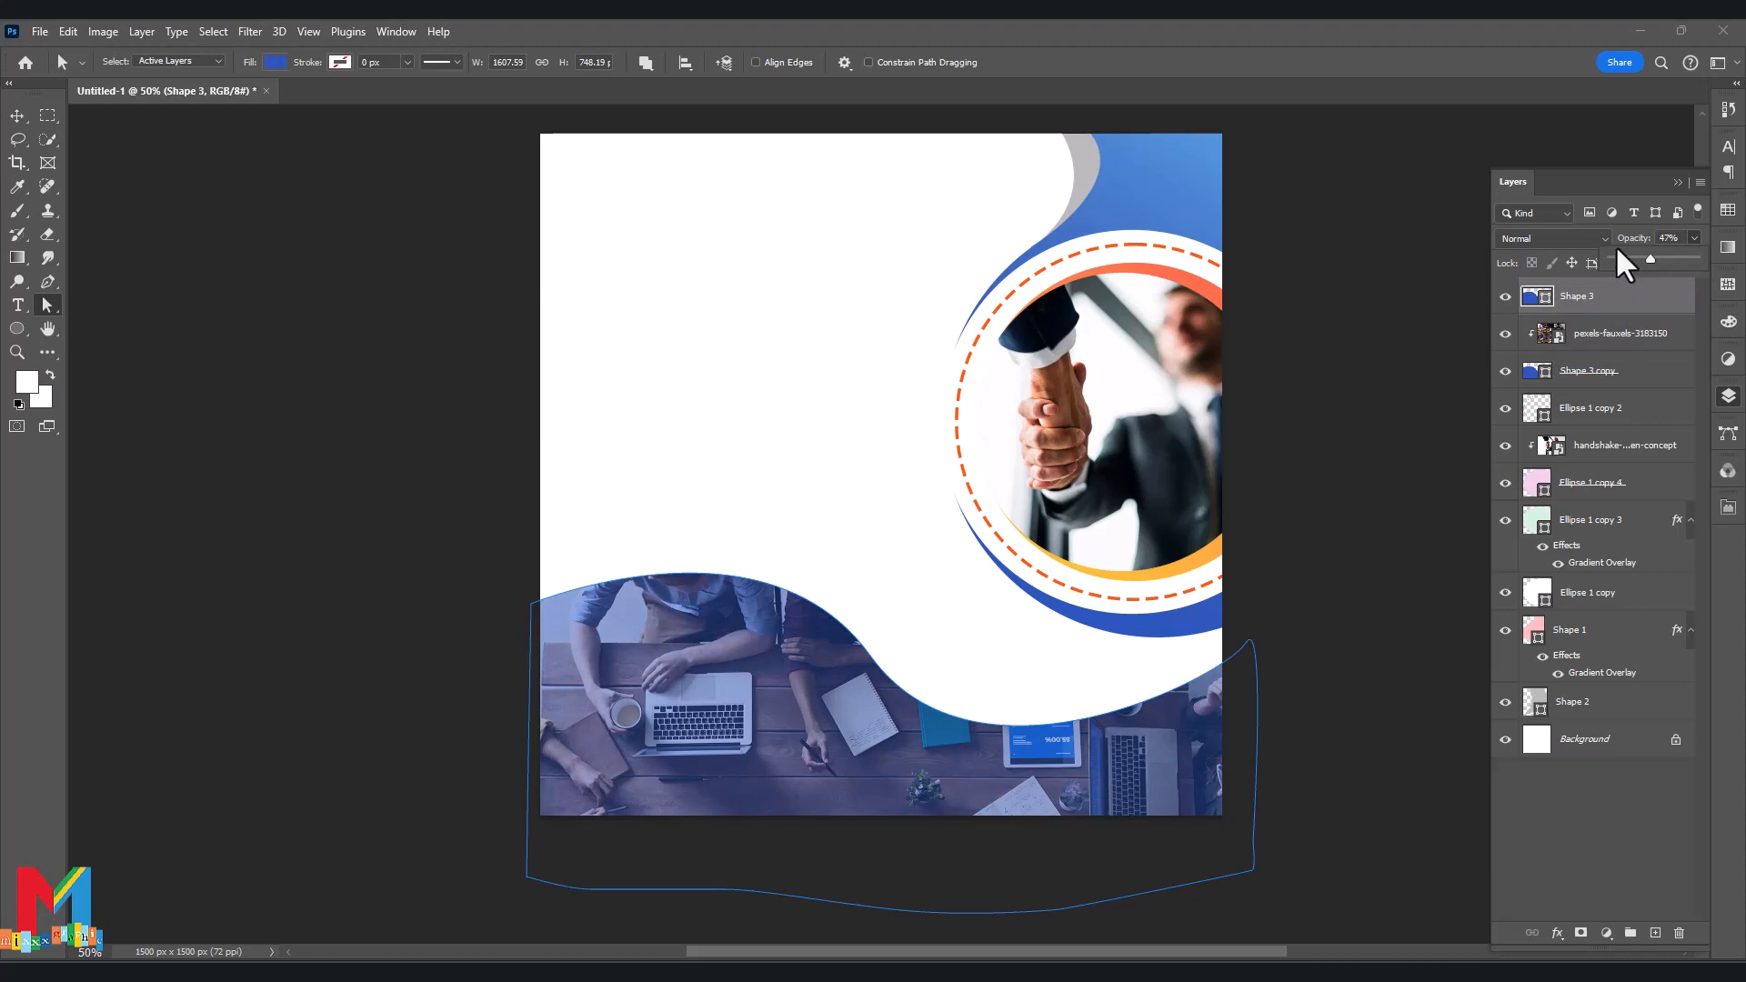
{"action": "left_click", "coordinate": [1547, 305]}
Duplicate the tinted wave and nudge the copy slightly upward.
{"action": "key", "text": "ctrl+j"}
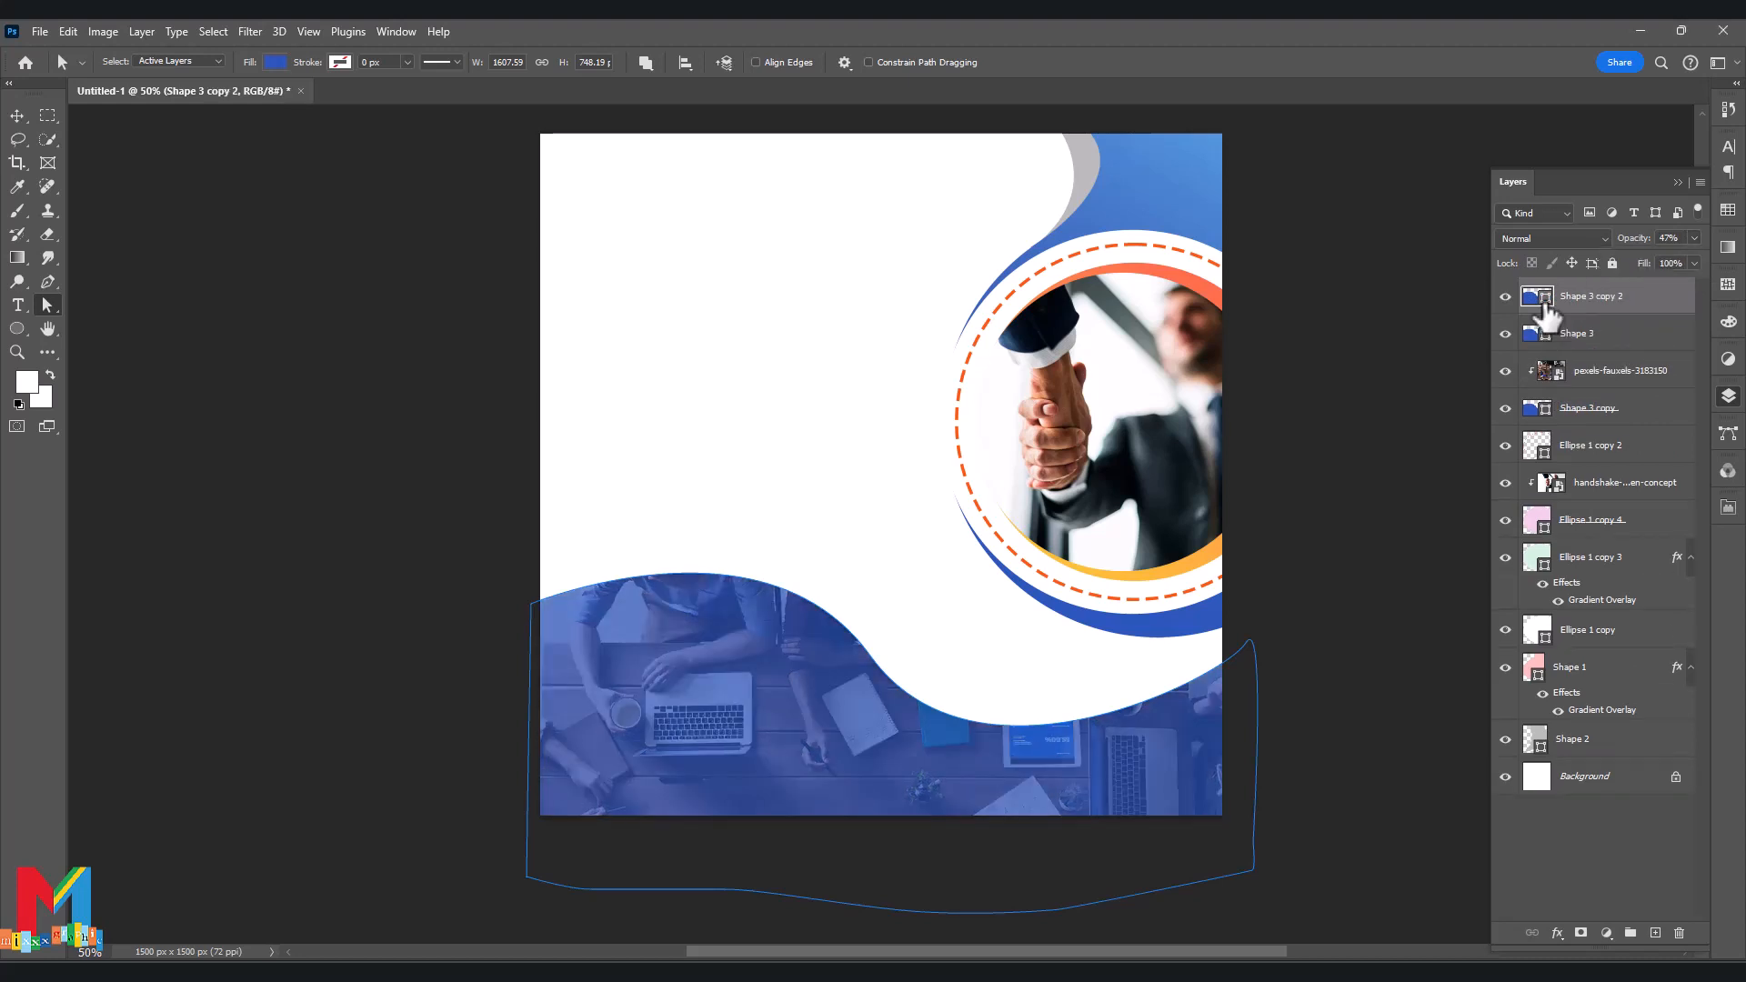
{"action": "key", "text": "ctrl+t"}
{"action": "key", "text": "shift+Up"}
{"action": "key", "text": "shift+Up"}
{"action": "key", "text": "shift+Up"}
{"action": "key", "text": "shift+Up"}
{"action": "key", "text": "shift+Up"}
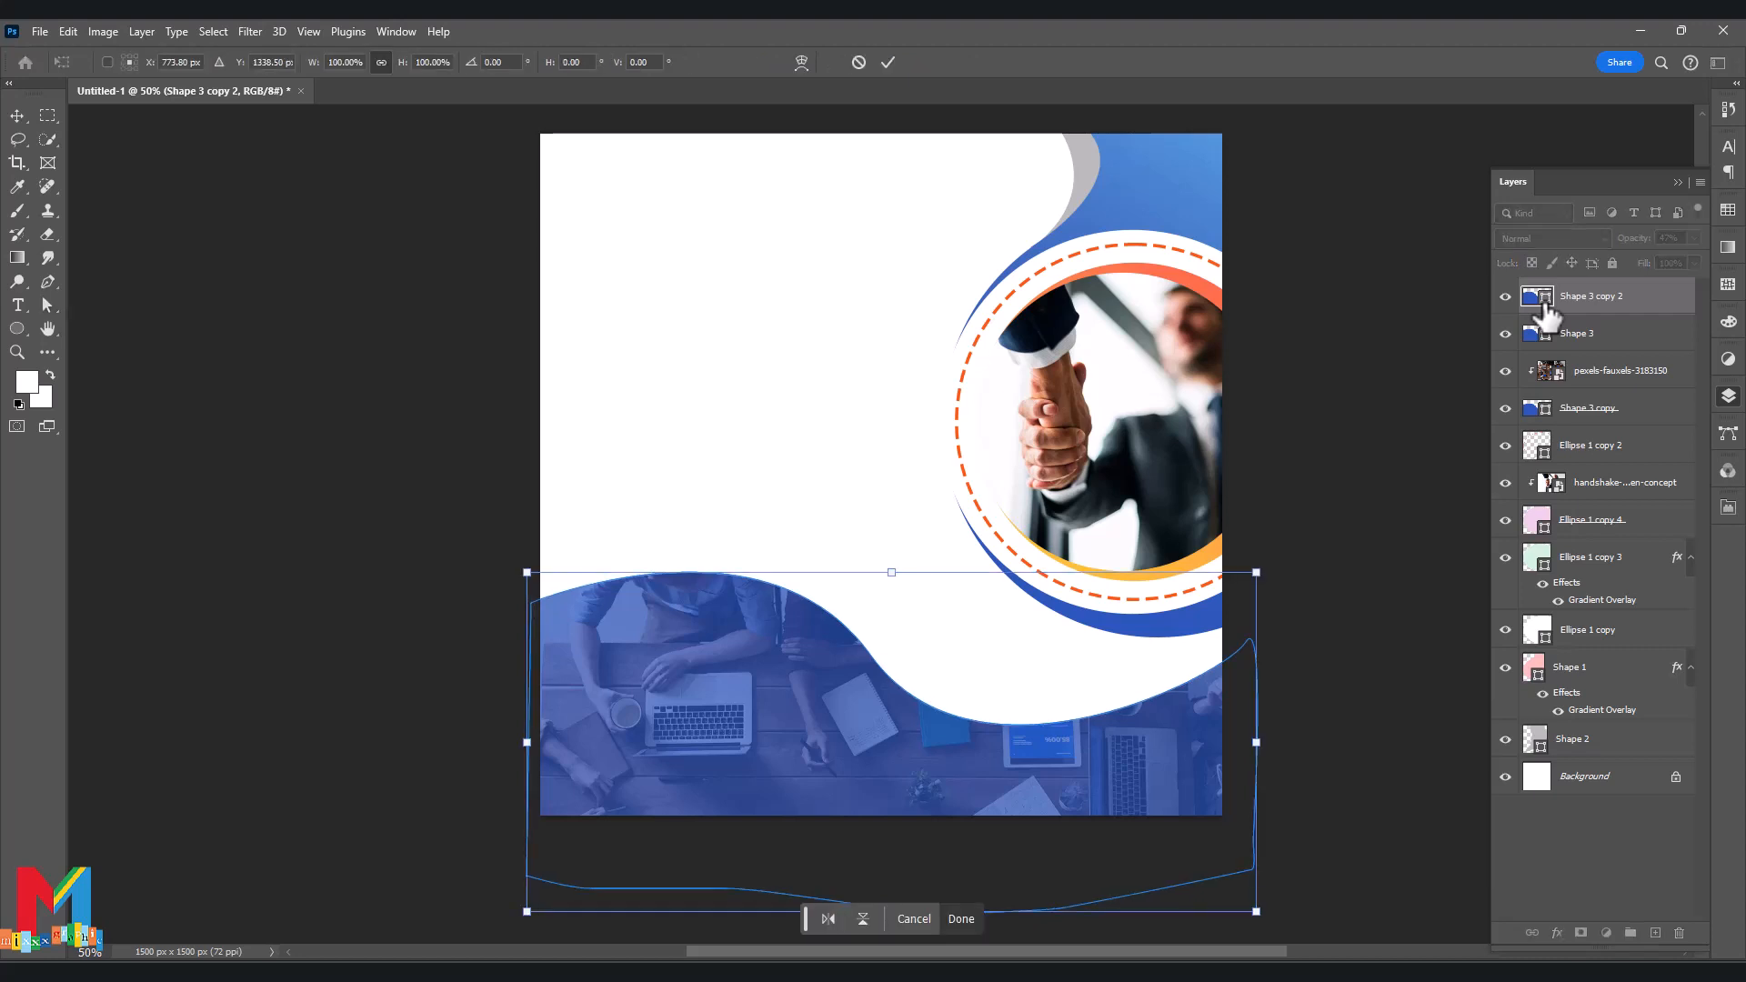
{"action": "key", "text": "Up"}
{"action": "key", "text": "Up"}
{"action": "key", "text": "Up"}
{"action": "key", "text": "Up"}
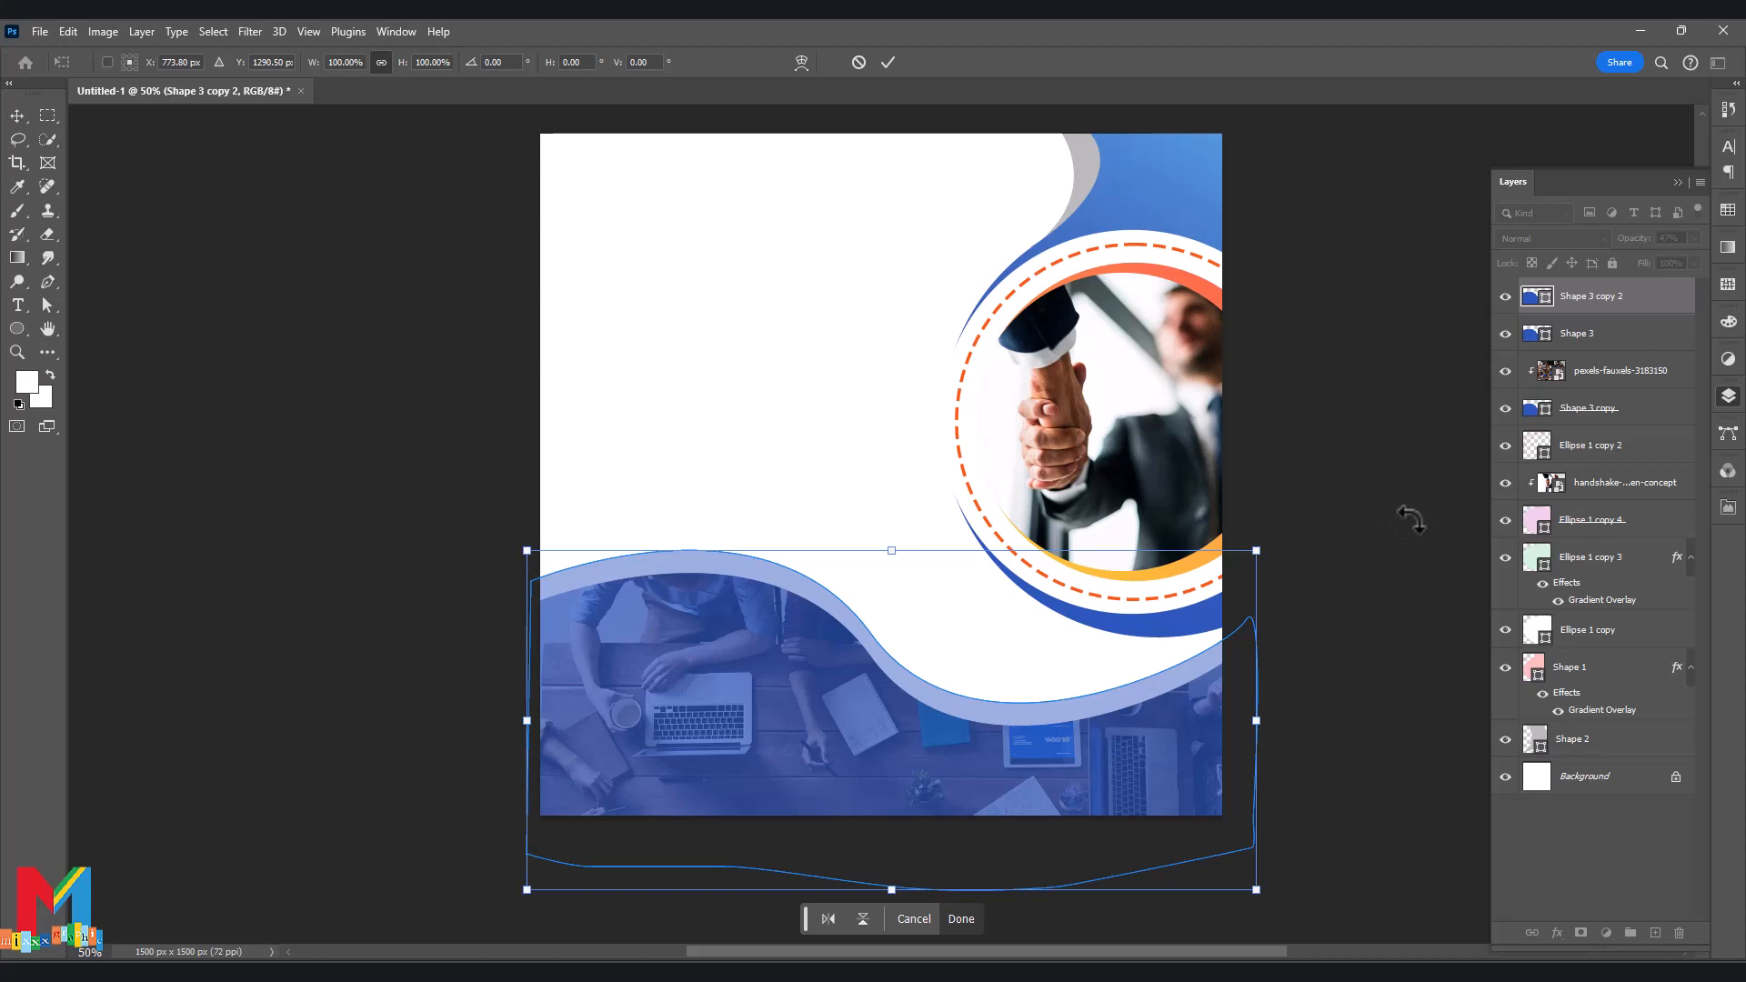
{"action": "key", "text": "Return"}
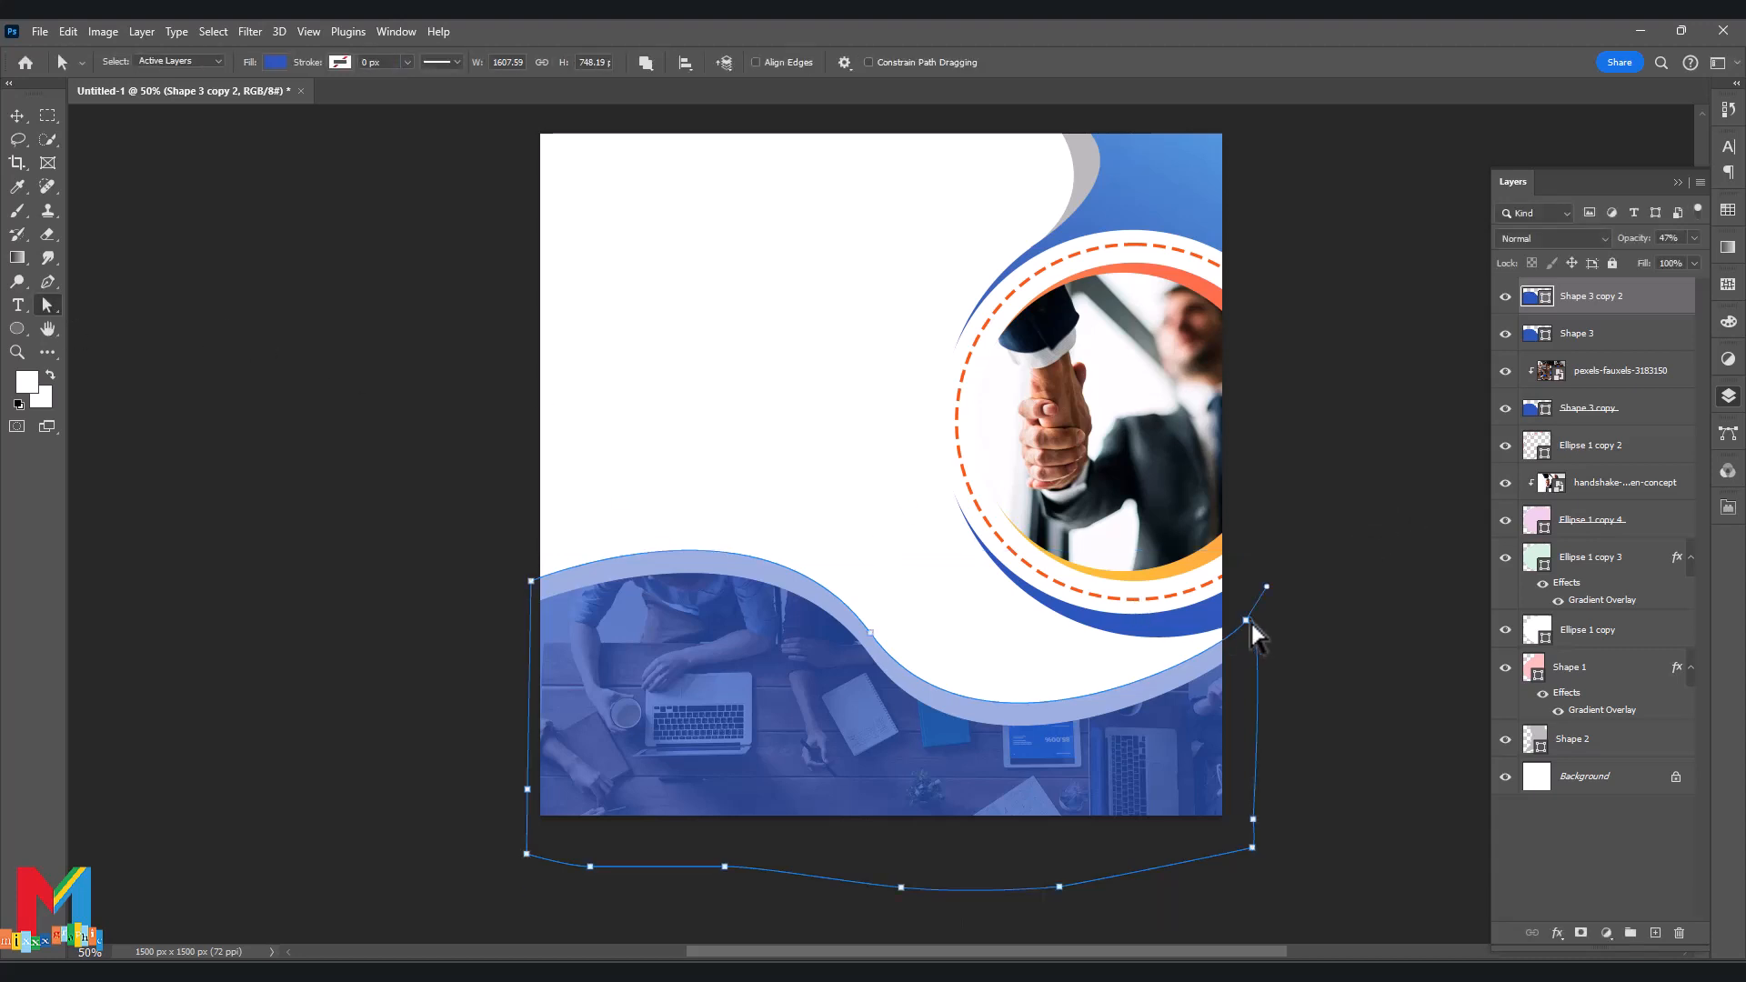
Reshape Shape 3 copy 2's bottom-right point and curve.
{"action": "left_click_drag", "start_coordinate": [1248, 622], "coordinate": [1232, 775]}
{"action": "left_click_drag", "start_coordinate": [910, 668], "coordinate": [862, 647]}
{"action": "left_click_drag", "start_coordinate": [974, 781], "coordinate": [957, 801]}
{"action": "left_click_drag", "start_coordinate": [856, 632], "coordinate": [869, 634]}
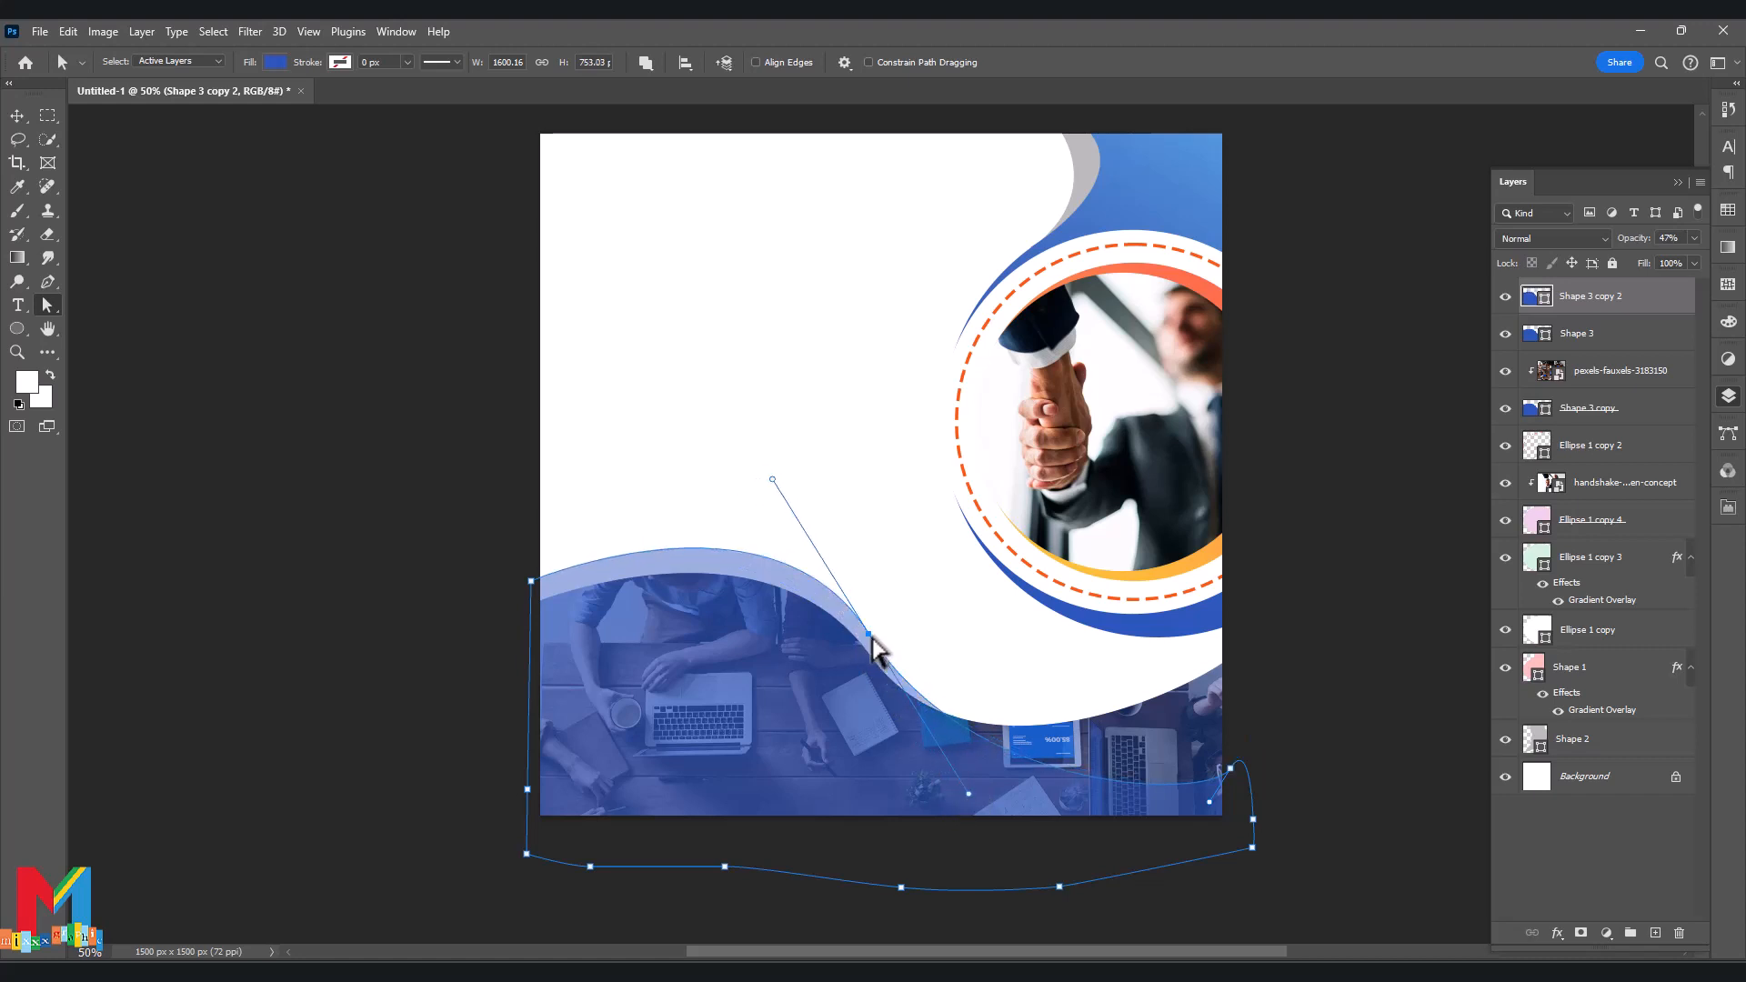
Make Shape 3 copy 2 light grey at 100% opacity, beneath Shape 3 copy.
{"action": "double_click", "coordinate": [1537, 297]}
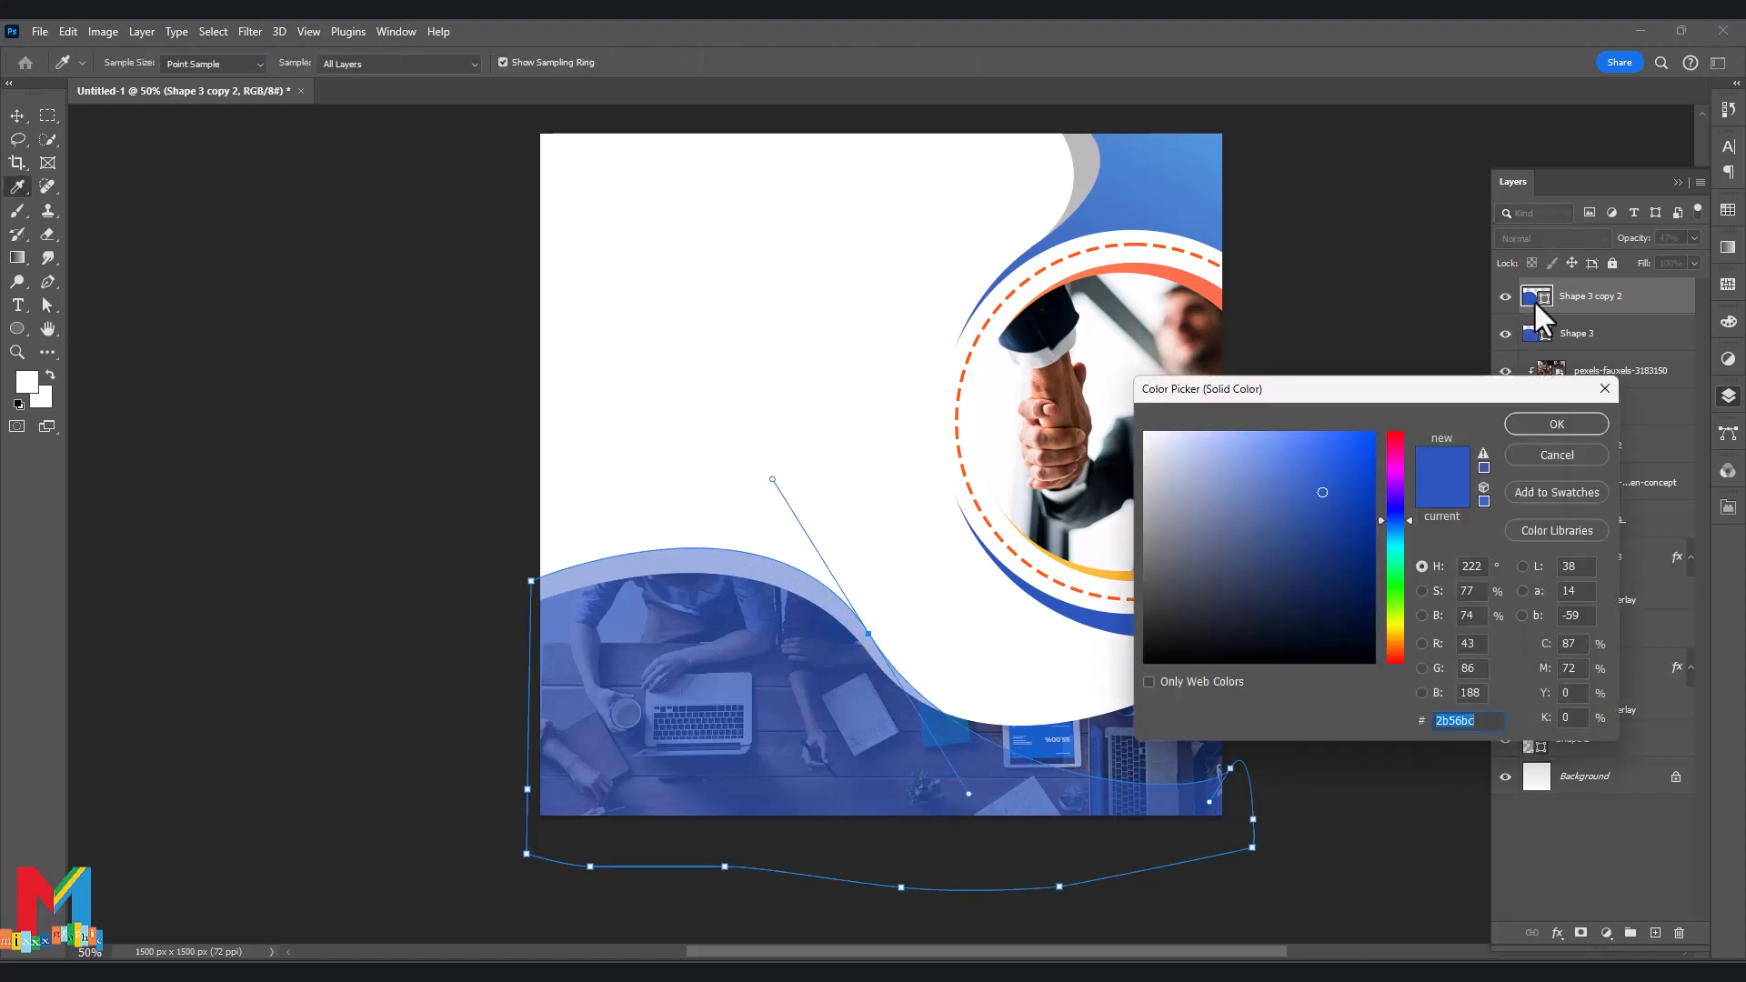
{"action": "left_click_drag", "start_coordinate": [1165, 573], "coordinate": [1134, 564]}
{"action": "left_click", "coordinate": [1557, 424]}
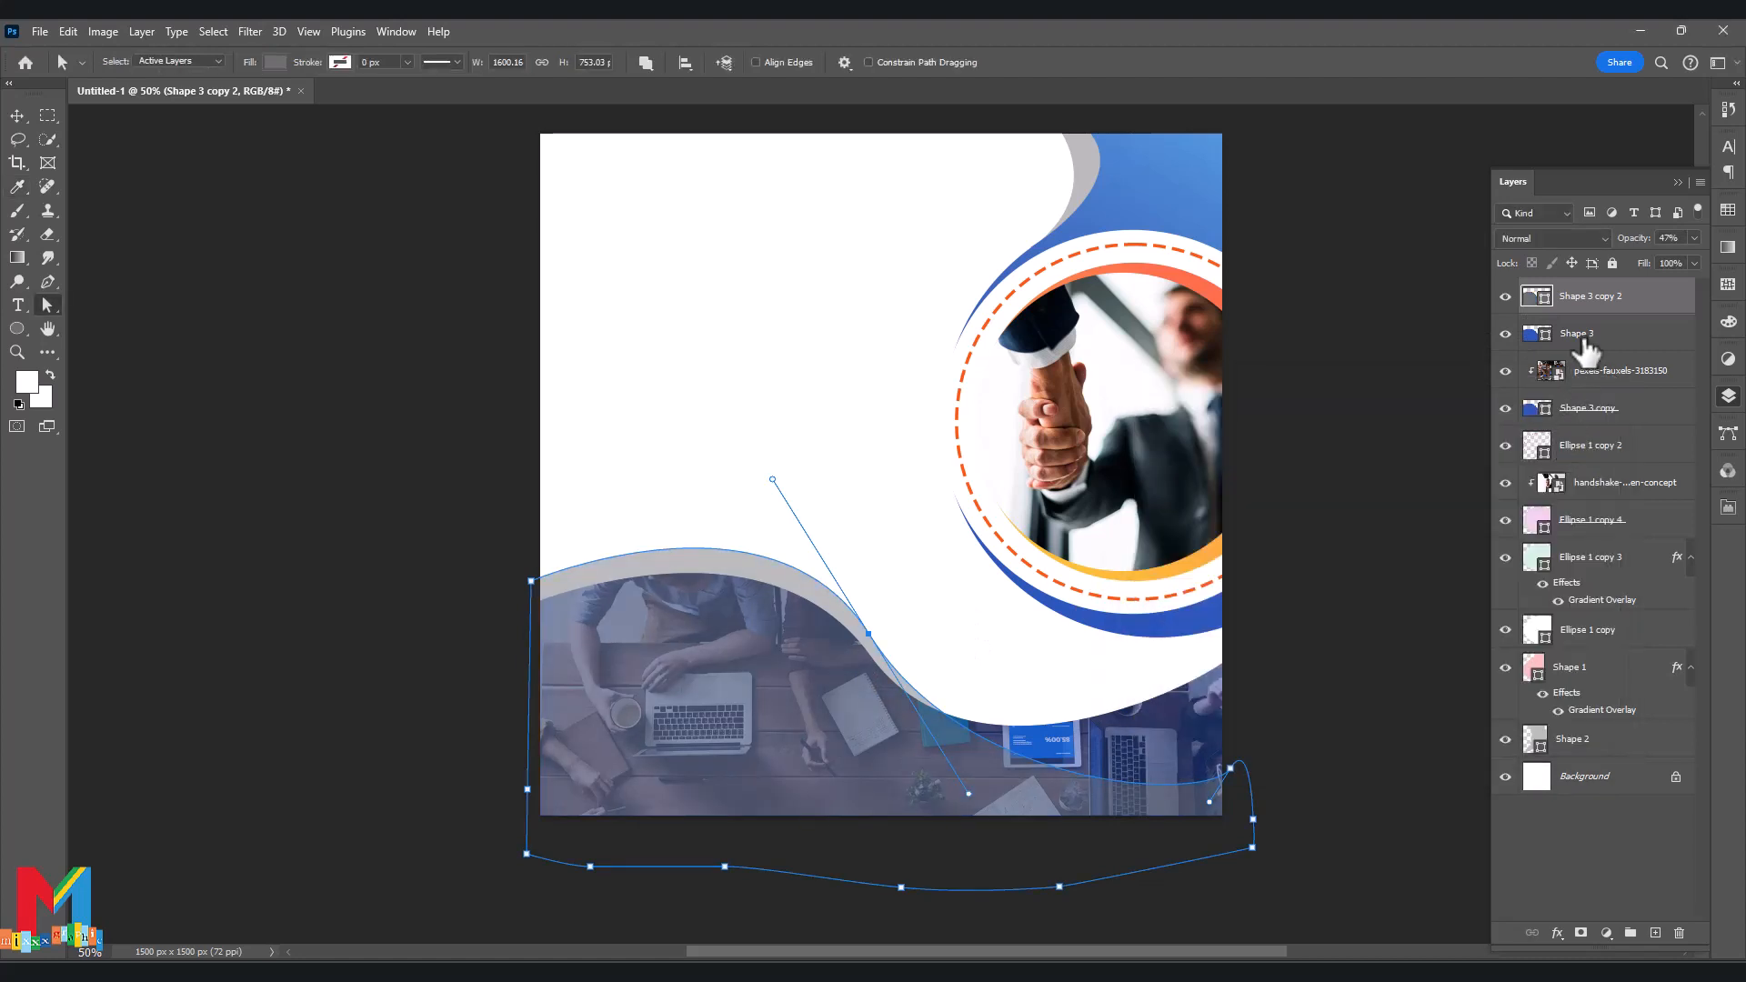
{"action": "left_click_drag", "start_coordinate": [1587, 307], "coordinate": [1583, 404]}
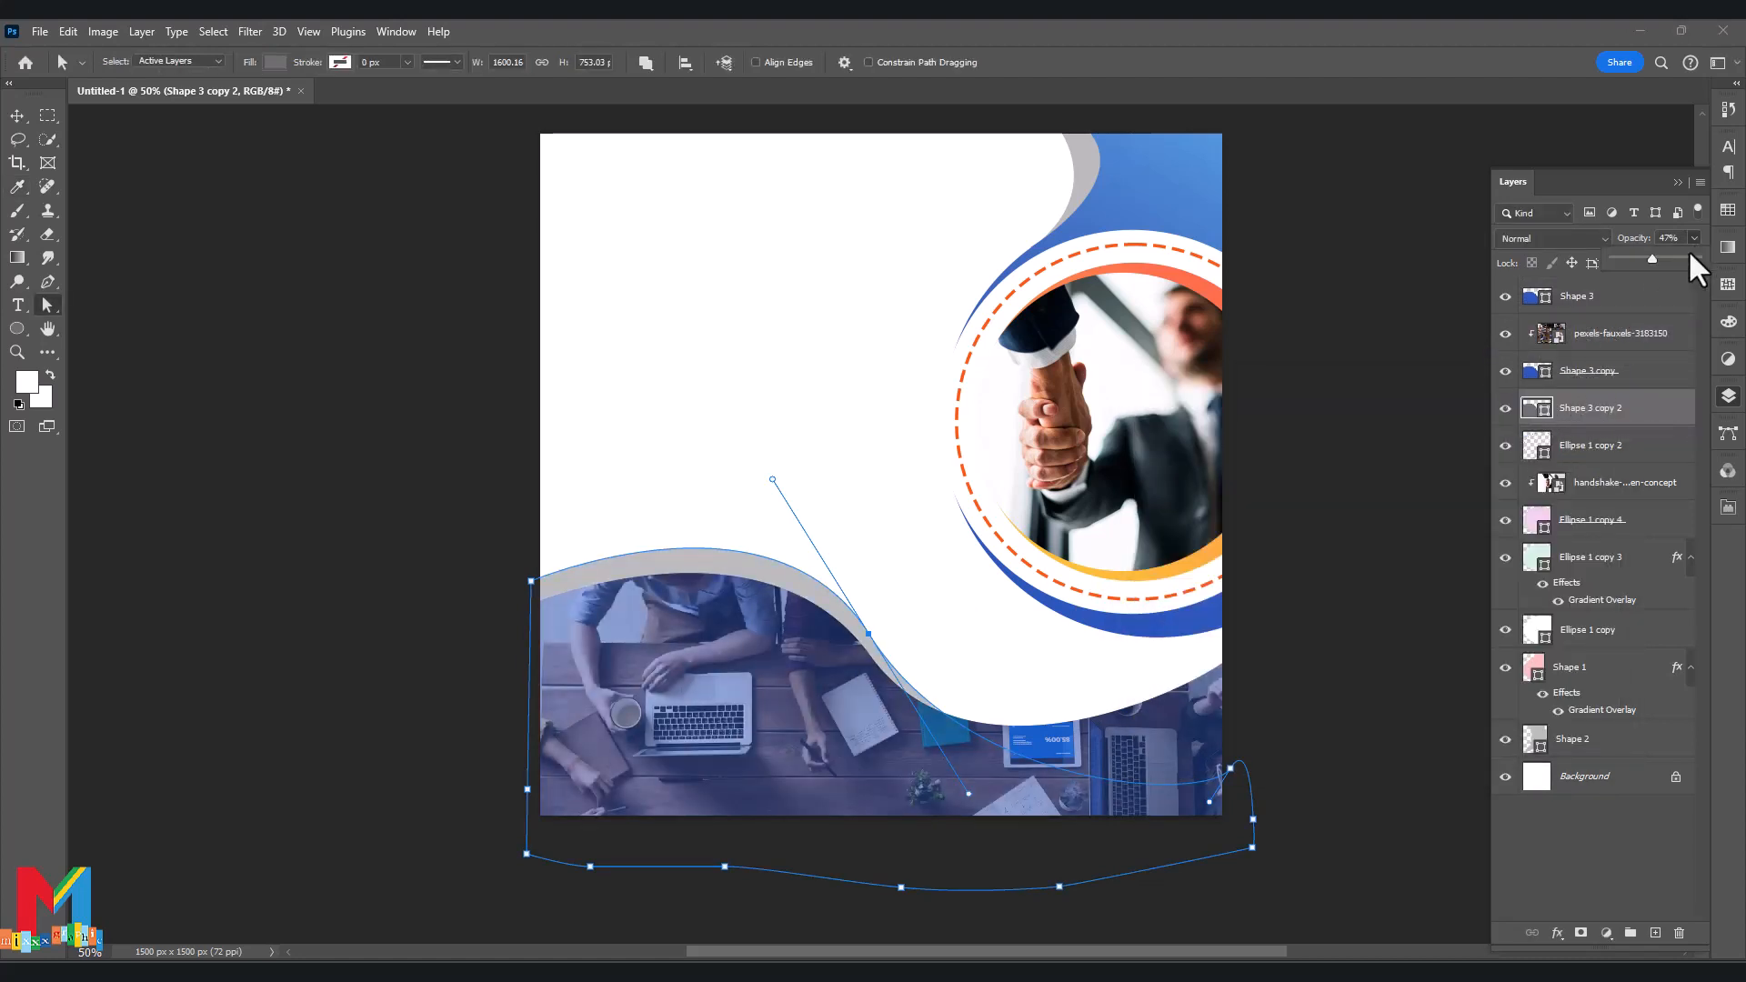
{"action": "left_click_drag", "start_coordinate": [1688, 250], "coordinate": [1704, 250]}
{"action": "double_click", "coordinate": [1537, 407]}
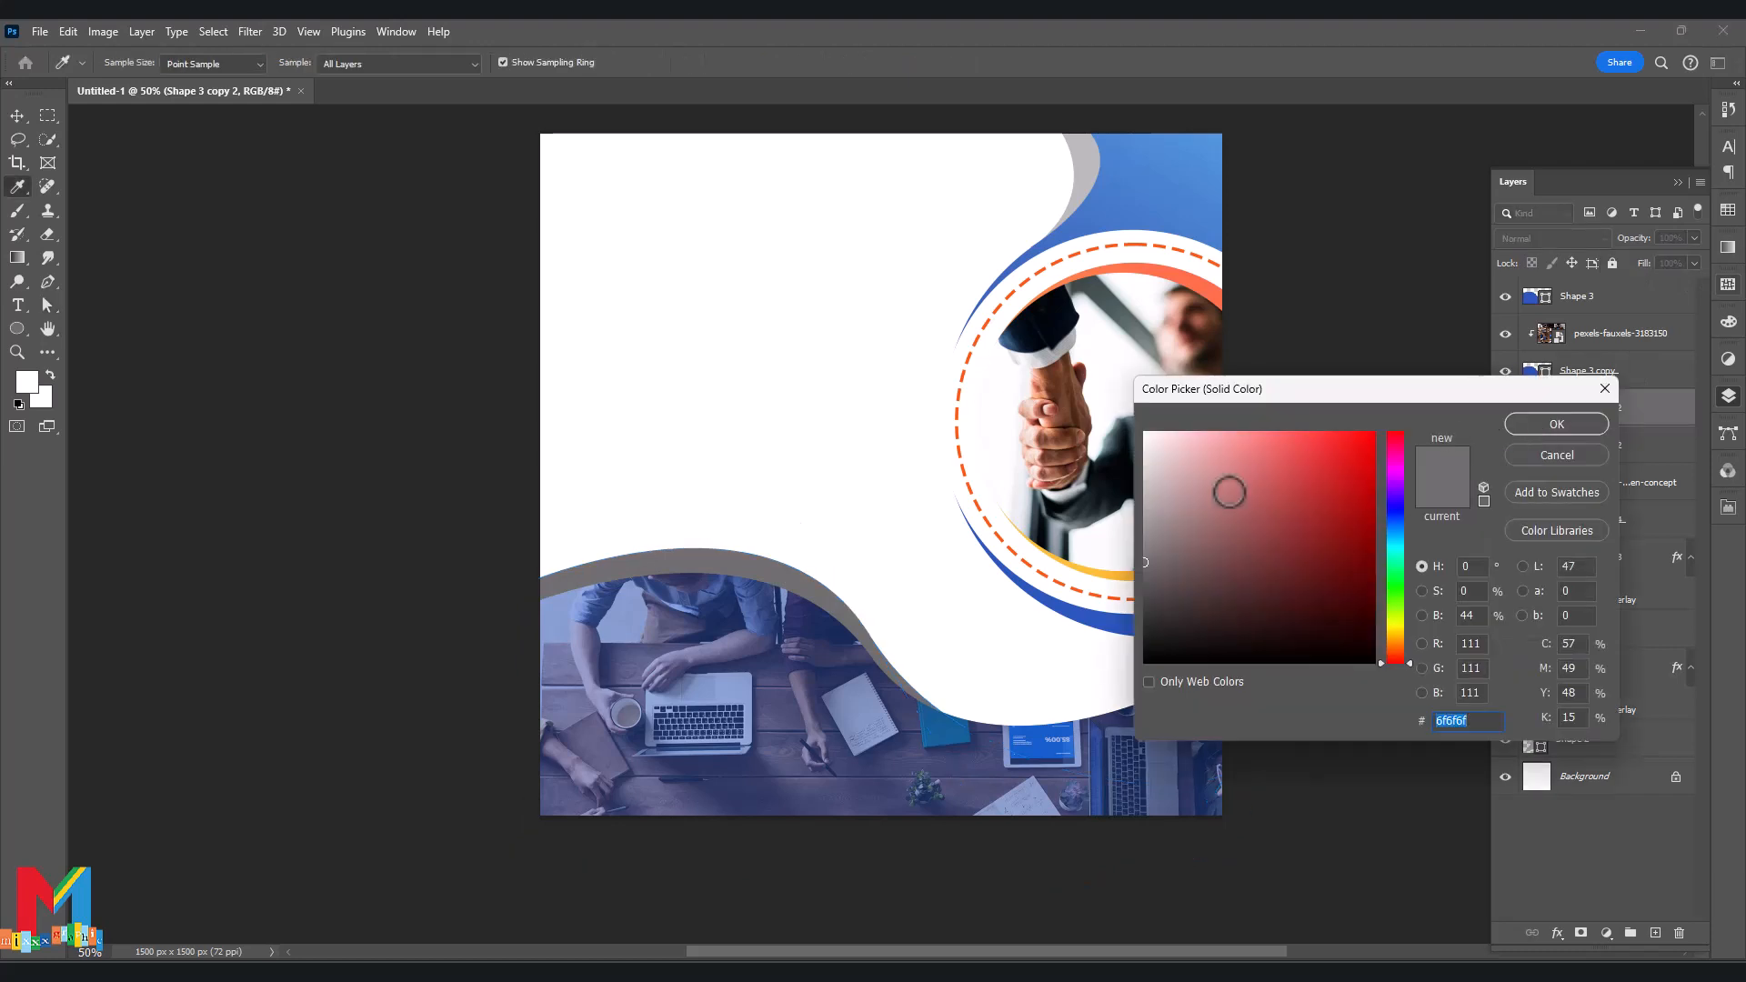
{"action": "left_click_drag", "start_coordinate": [1230, 492], "coordinate": [1138, 480]}
{"action": "left_click", "coordinate": [1558, 424]}
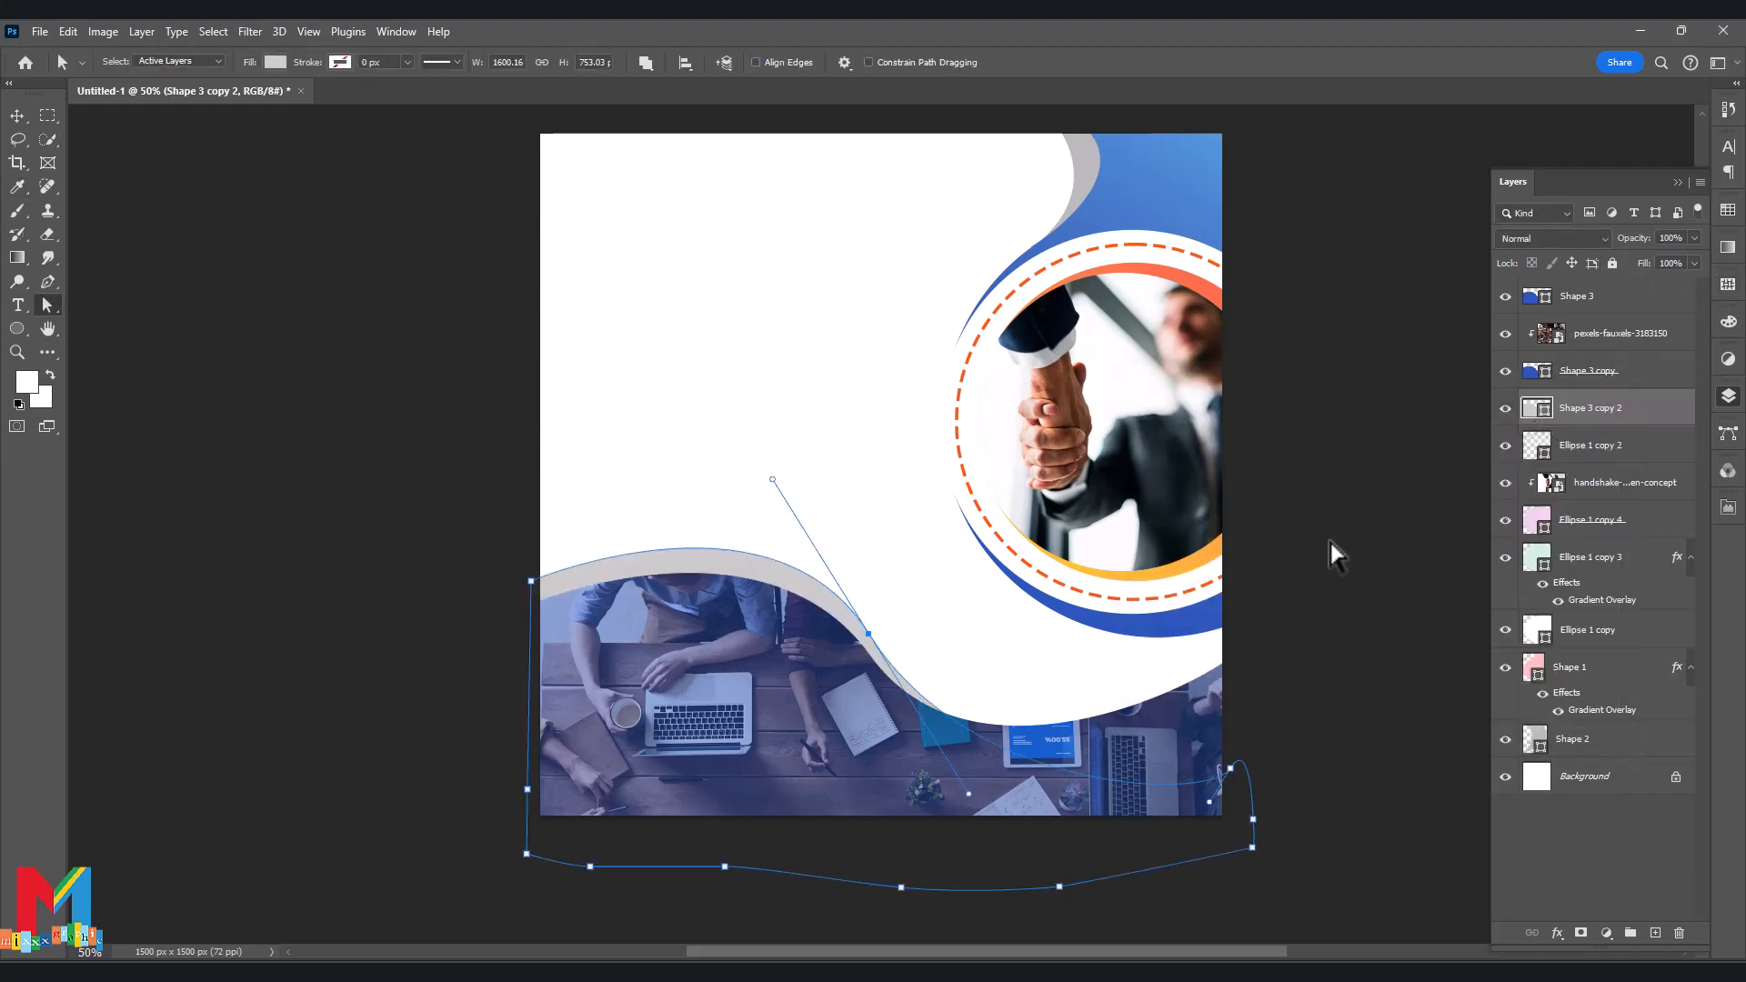
Pull the grey band's right point up and adjust its left end.
{"action": "left_click_drag", "start_coordinate": [1210, 800], "coordinate": [1212, 728]}
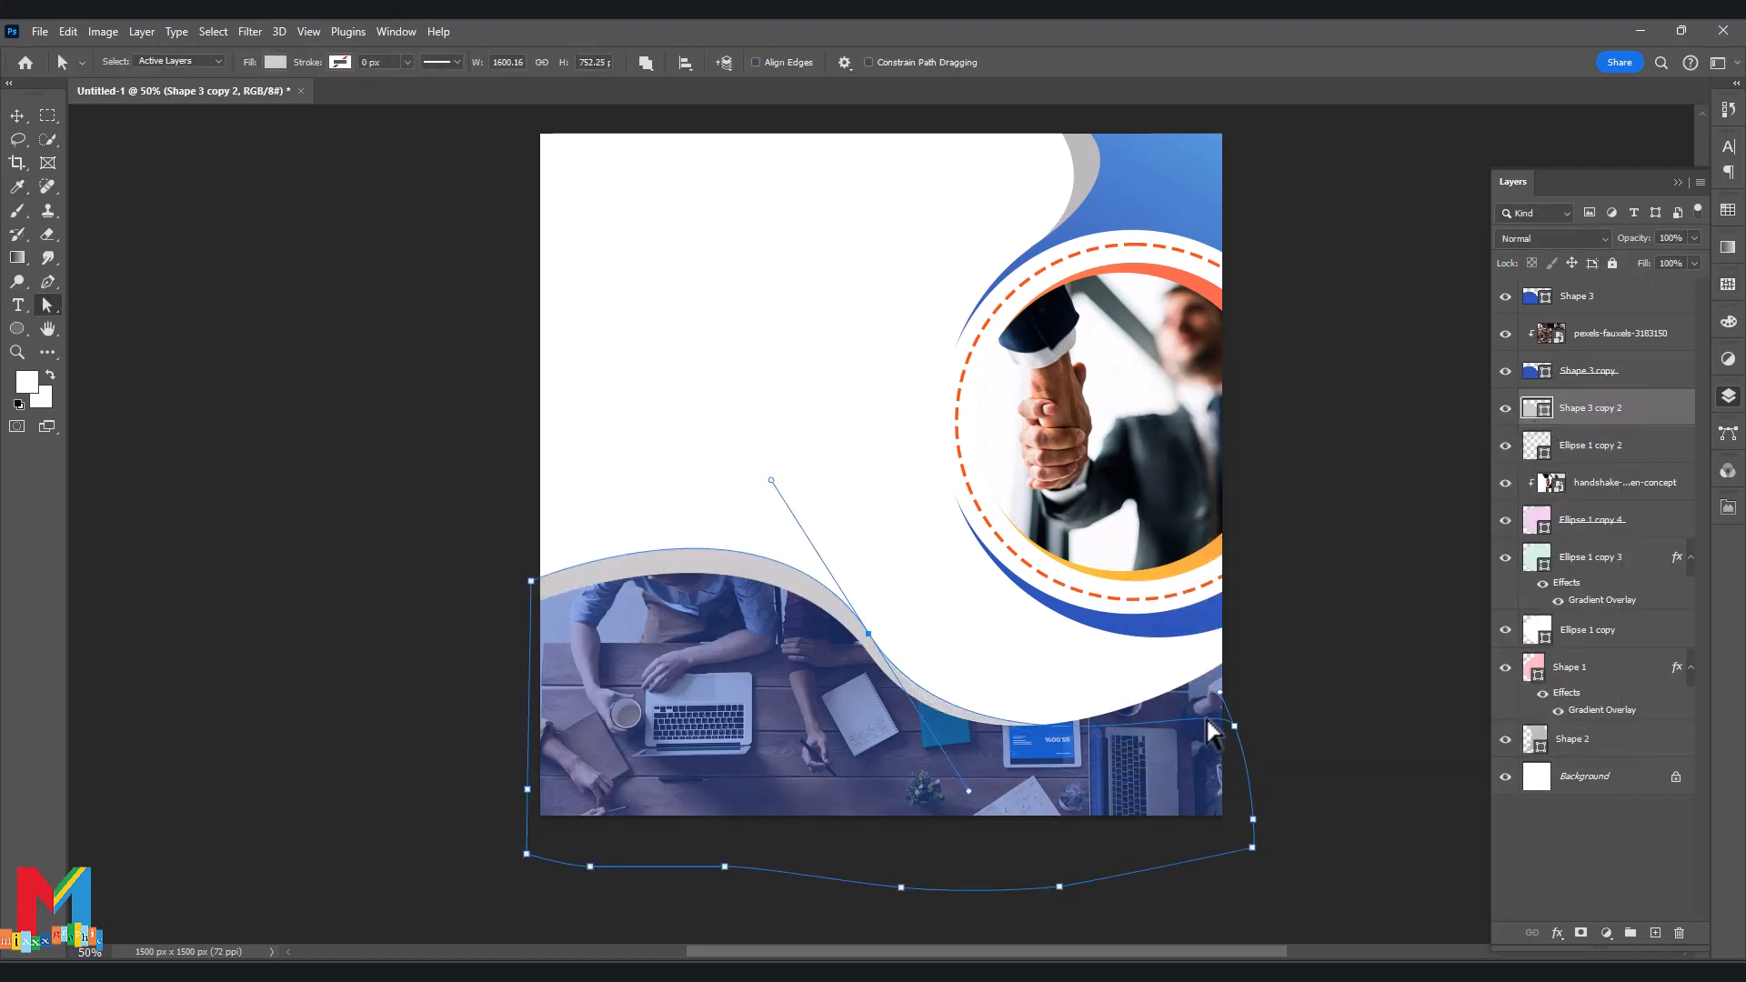
{"action": "left_click_drag", "start_coordinate": [536, 587], "coordinate": [533, 594]}
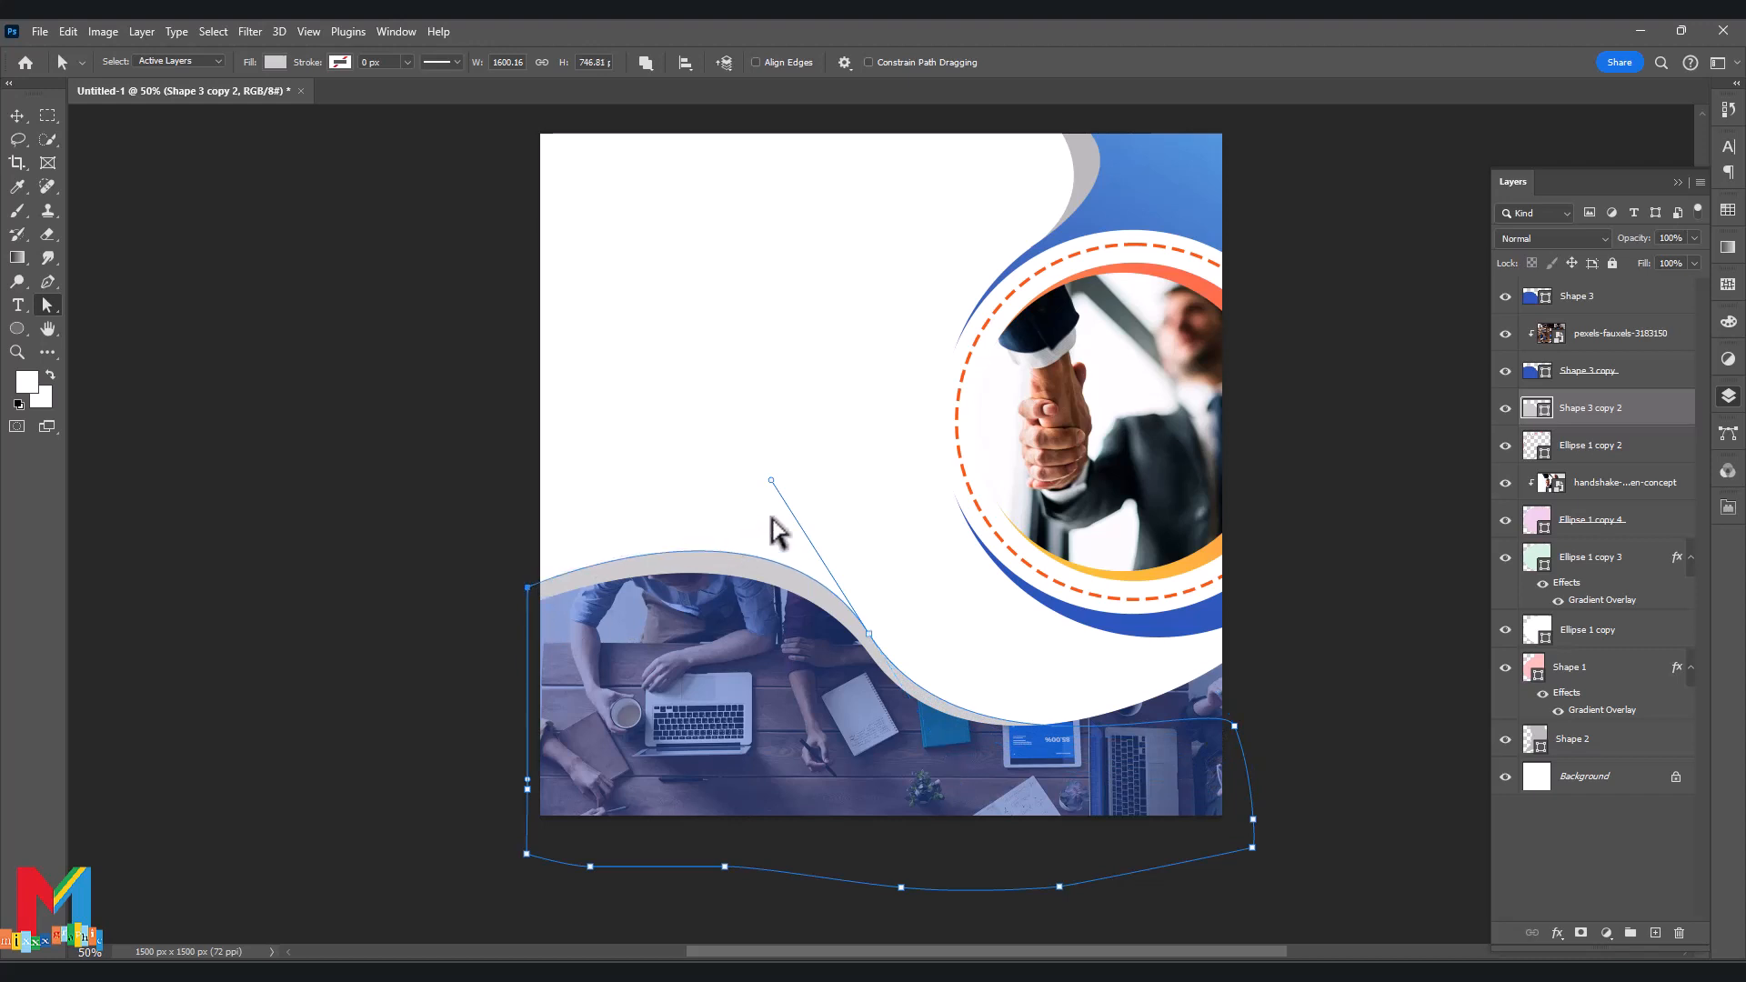
{"action": "left_click", "coordinate": [778, 498]}
{"action": "left_click_drag", "start_coordinate": [531, 591], "coordinate": [524, 577]}
{"action": "left_click", "coordinate": [505, 587]}
{"action": "left_click", "coordinate": [583, 573]}
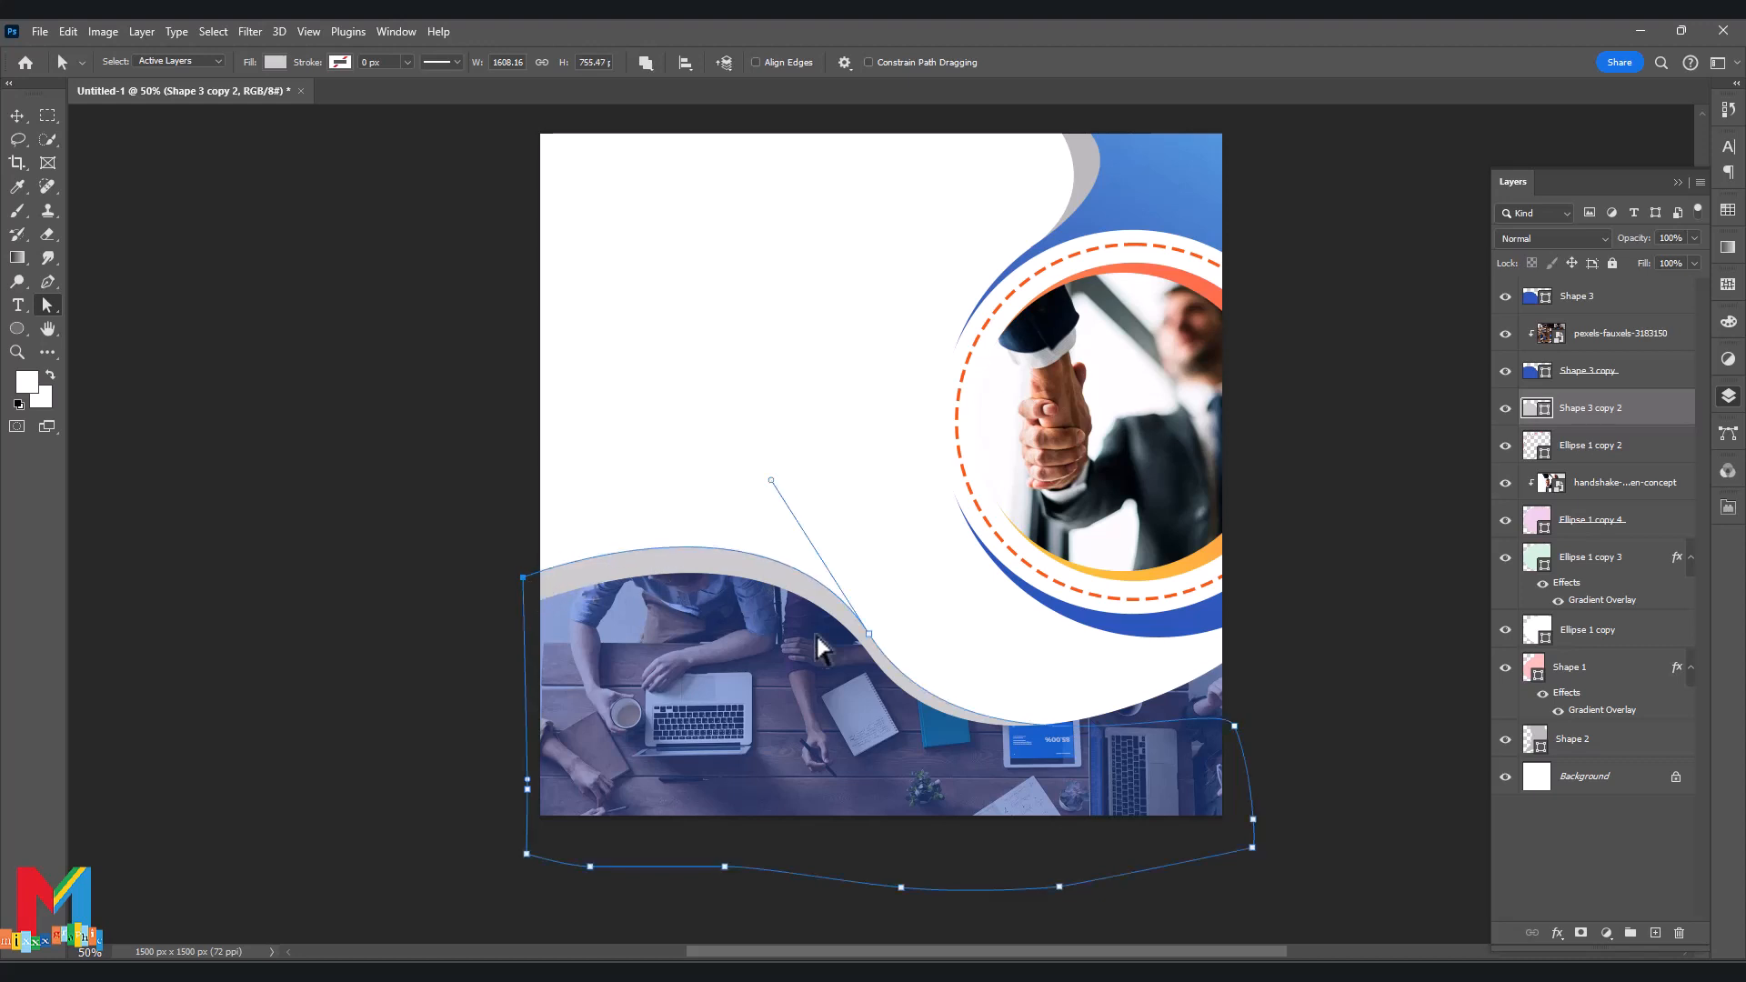
Refine the grey band's middle and lower curves to follow the white wave.
{"action": "mouse_move", "coordinate": [773, 481]}
{"action": "left_mouse_down"}
{"action": "mouse_move", "coordinate": [755, 510]}
{"action": "mouse_move", "coordinate": [760, 496]}
{"action": "left_mouse_up"}
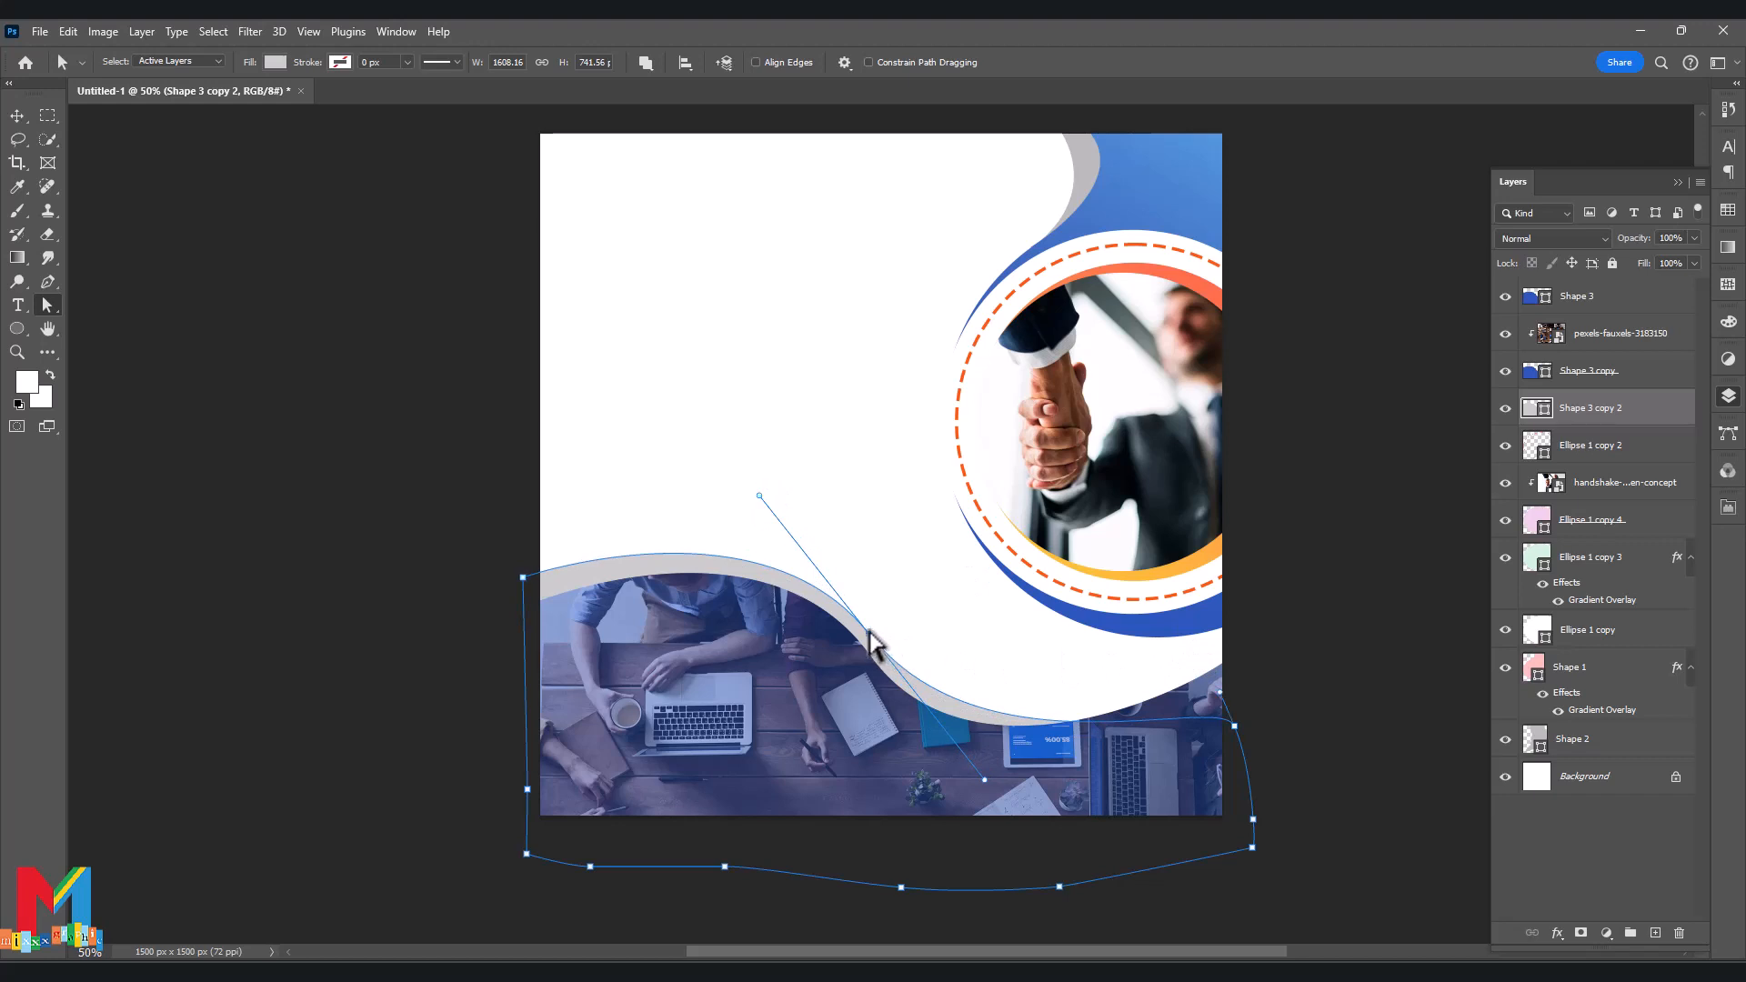
{"action": "left_click_drag", "start_coordinate": [869, 633], "coordinate": [869, 625]}
{"action": "left_click", "coordinate": [387, 566]}
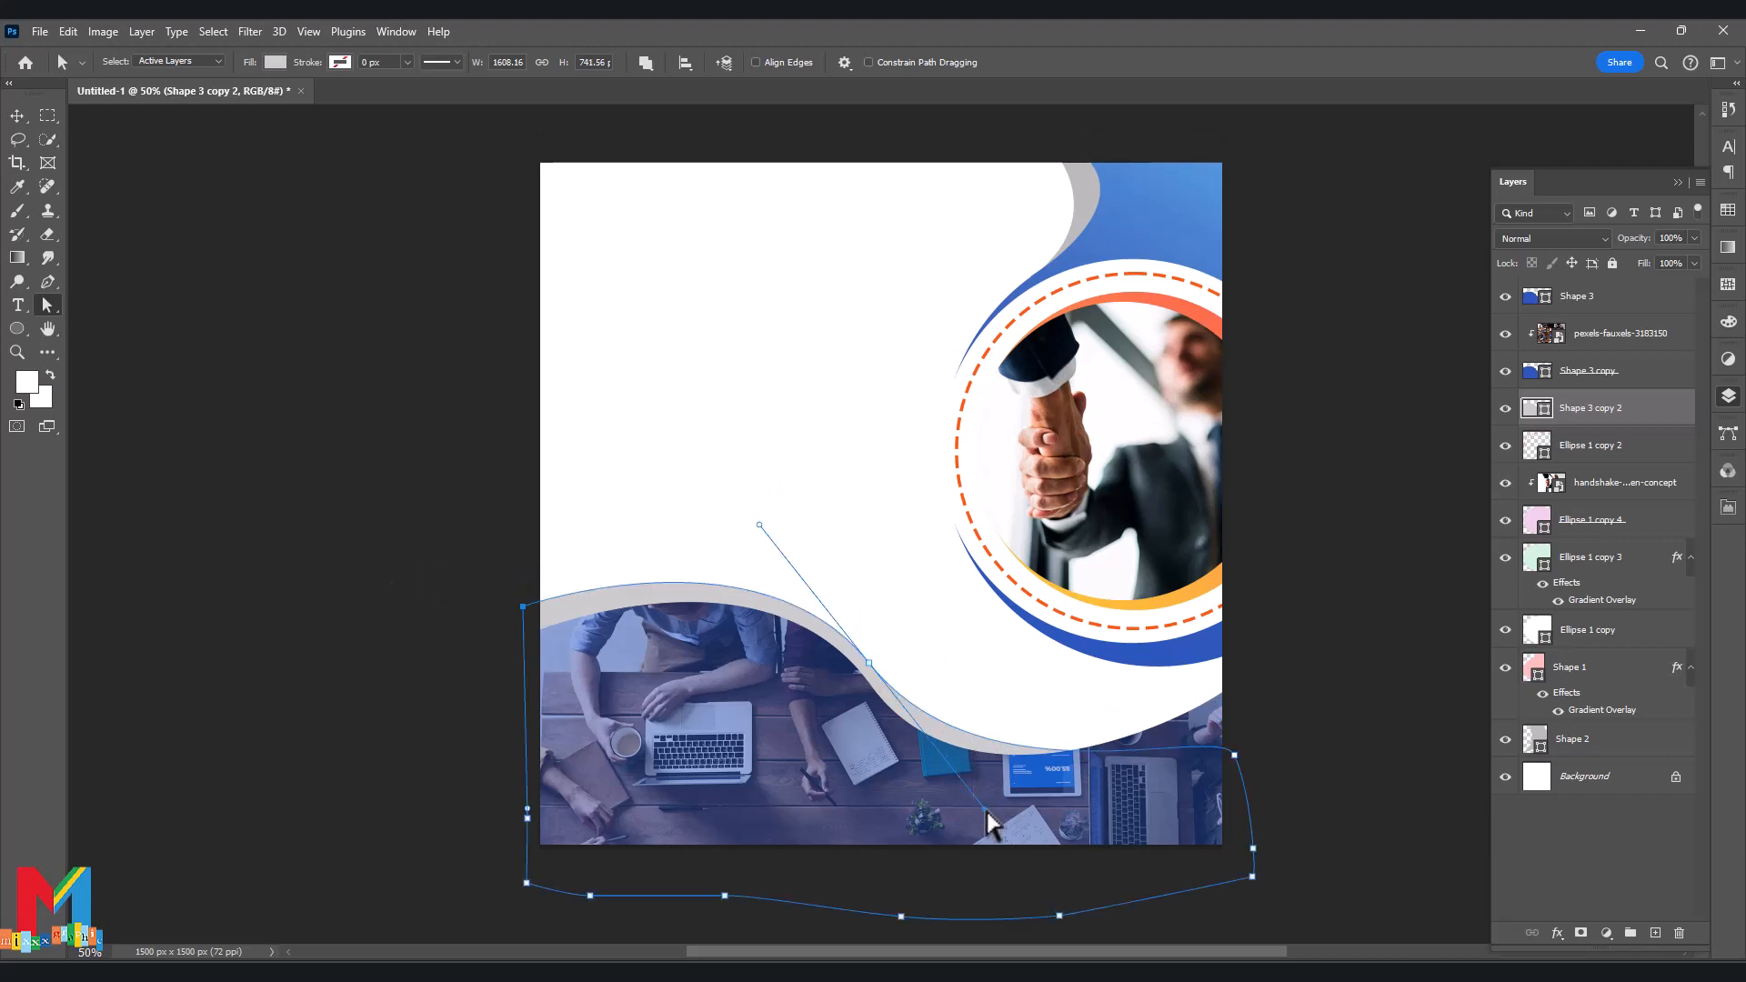
{"action": "left_click_drag", "start_coordinate": [986, 810], "coordinate": [954, 811]}
{"action": "left_click_drag", "start_coordinate": [1234, 756], "coordinate": [1192, 758]}
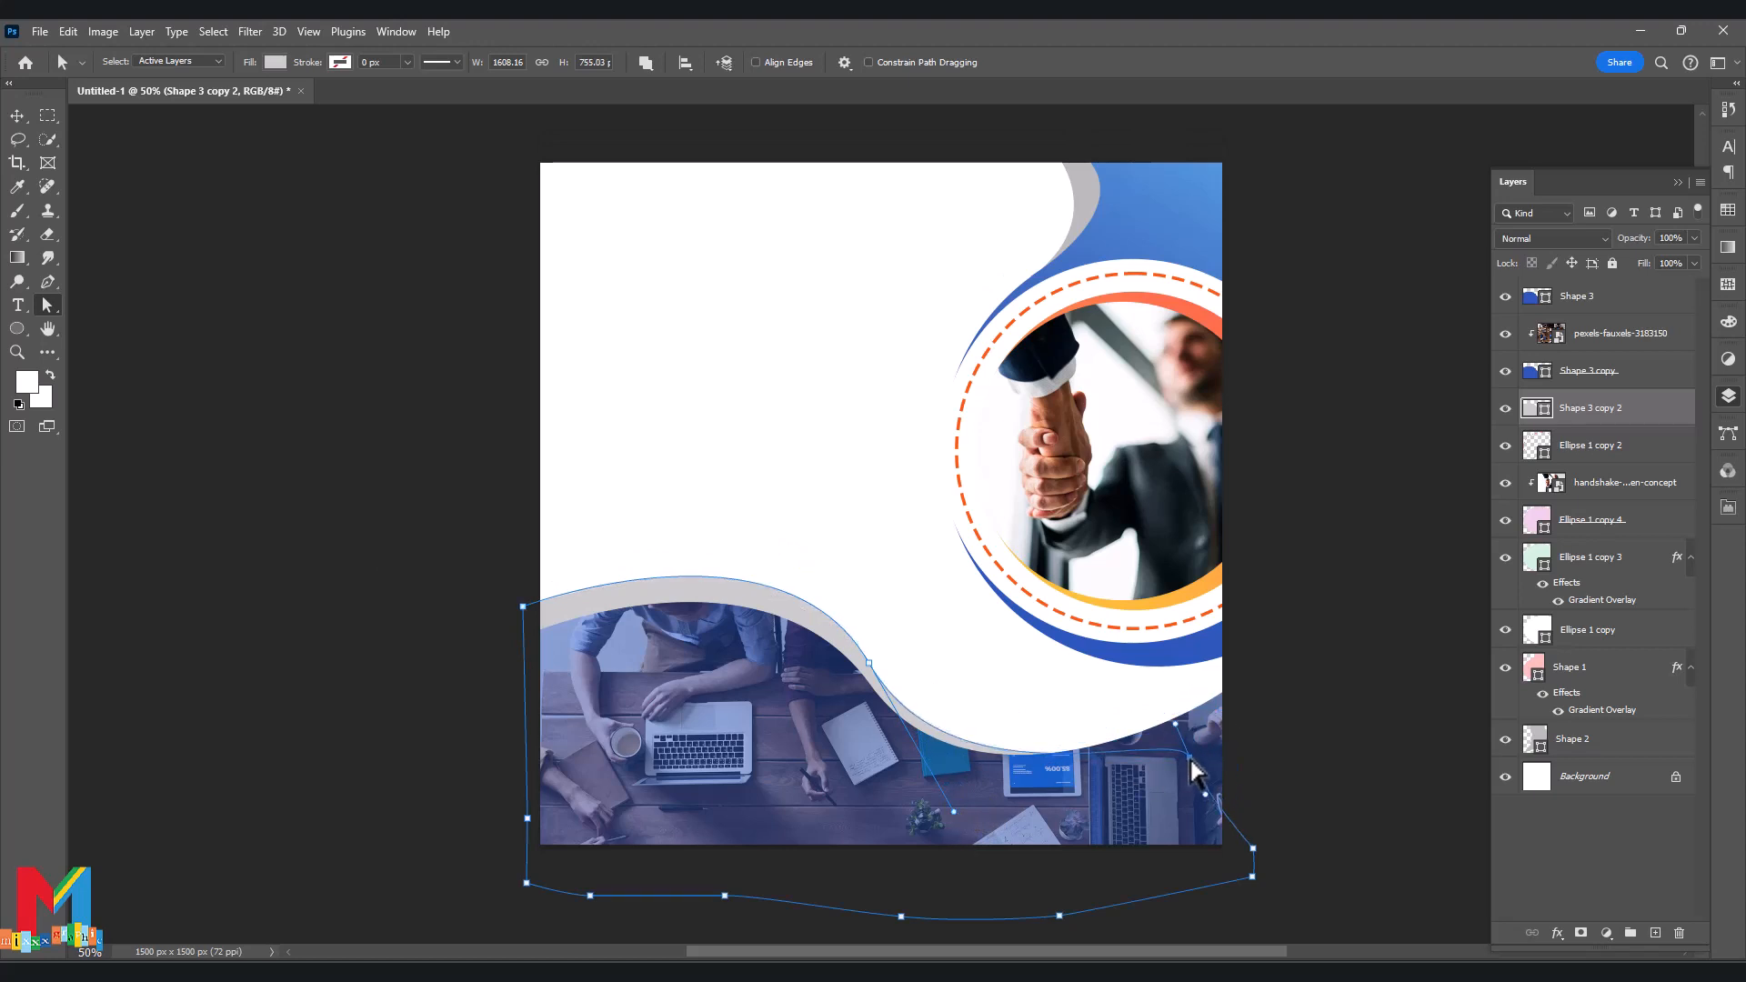
{"action": "left_click", "coordinate": [1273, 717]}
{"action": "scroll", "coordinate": [195, 253], "scroll_direction": "up", "scroll_amount": 1}
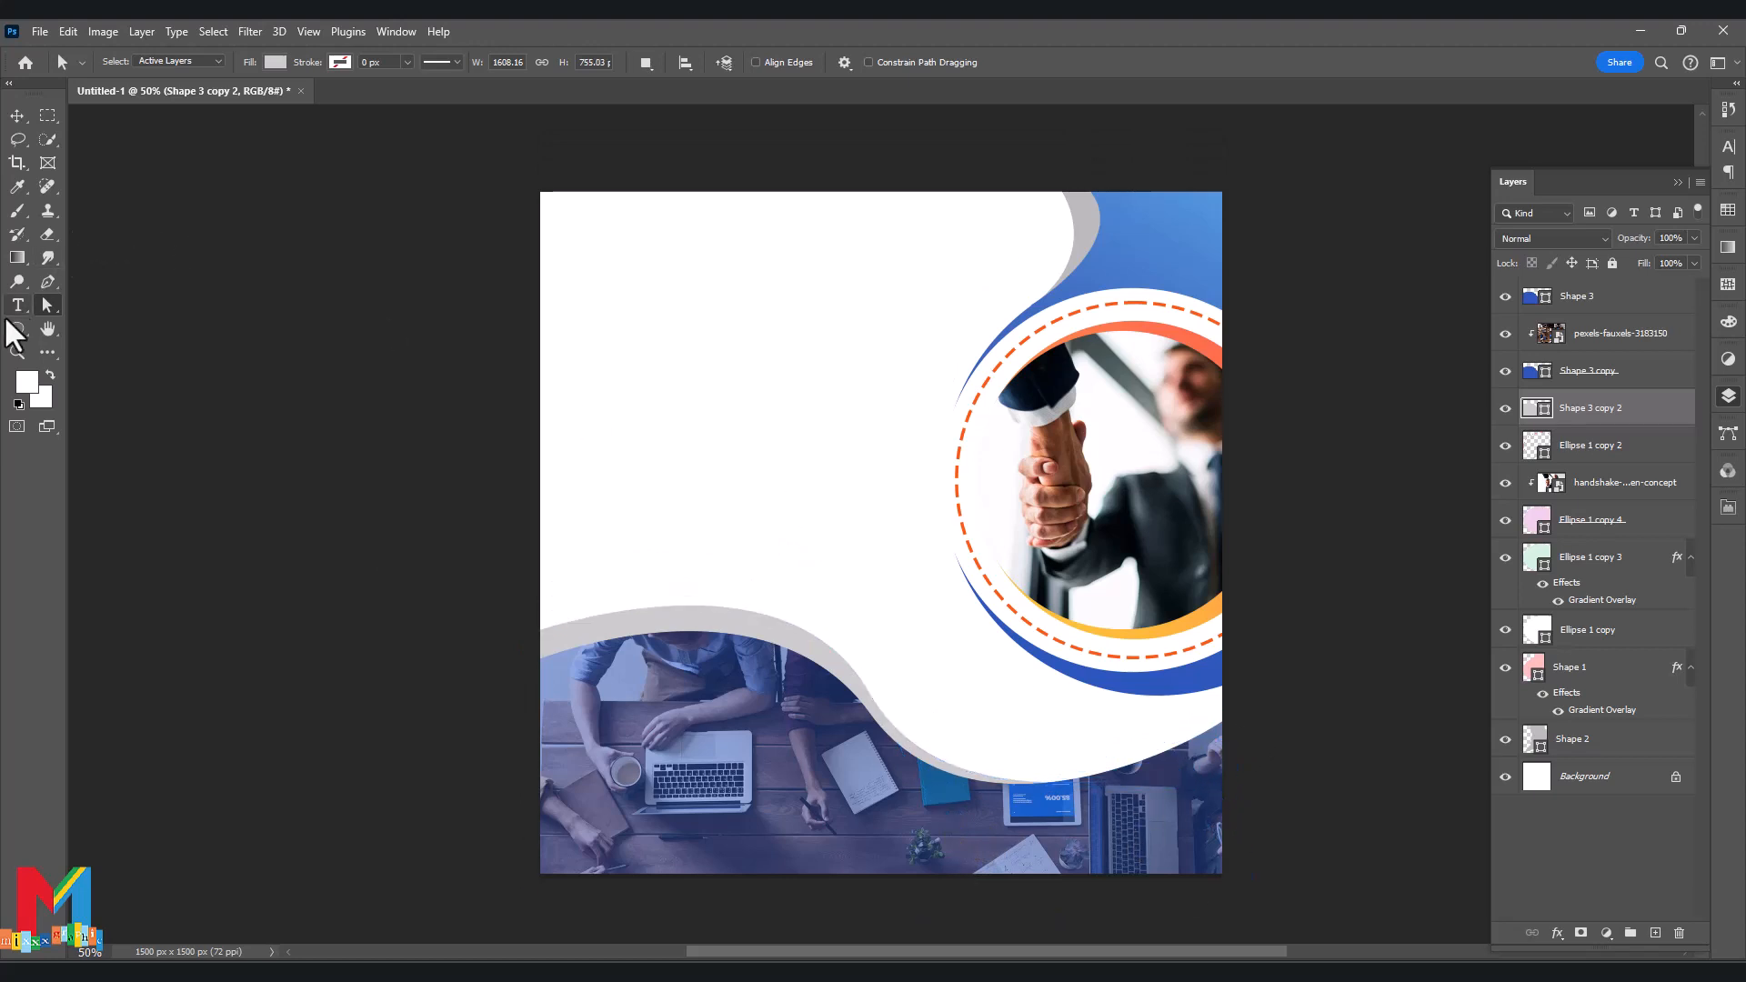
Type 'Business Name' in black near the top-left of the flyer.
{"action": "left_click", "coordinate": [17, 304]}
{"action": "left_click", "coordinate": [593, 247]}
{"action": "key", "text": "BackSpace"}
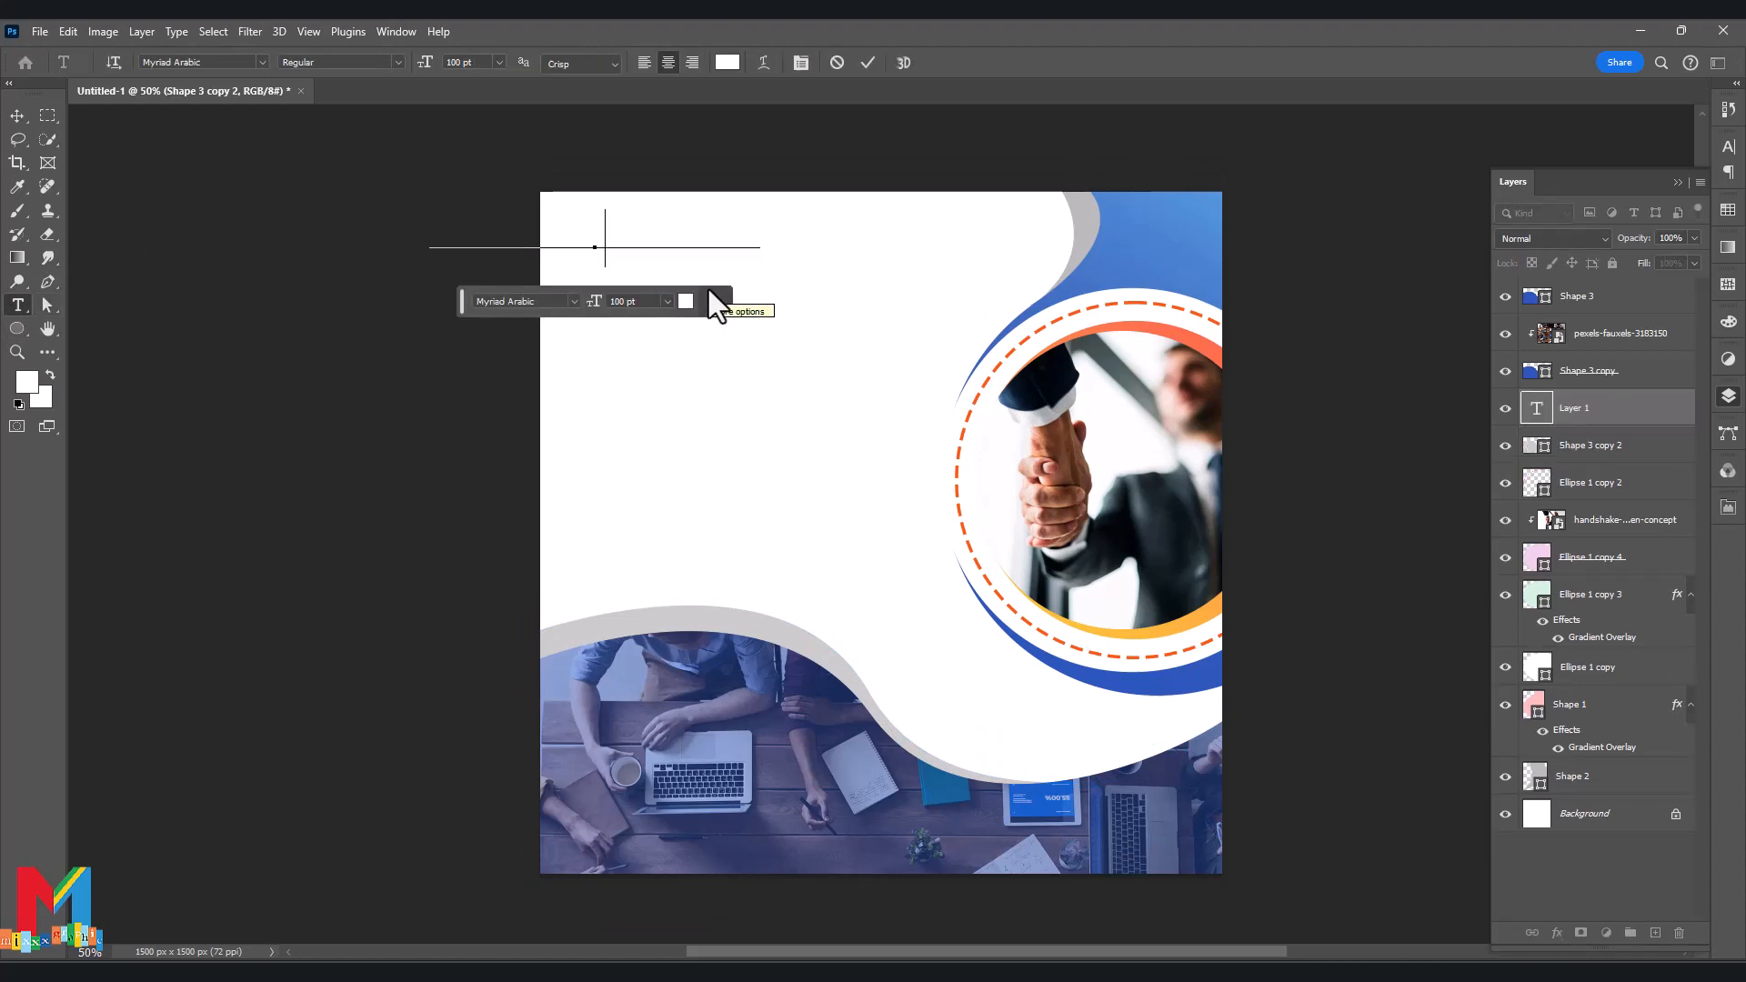
{"action": "left_click", "coordinate": [686, 301]}
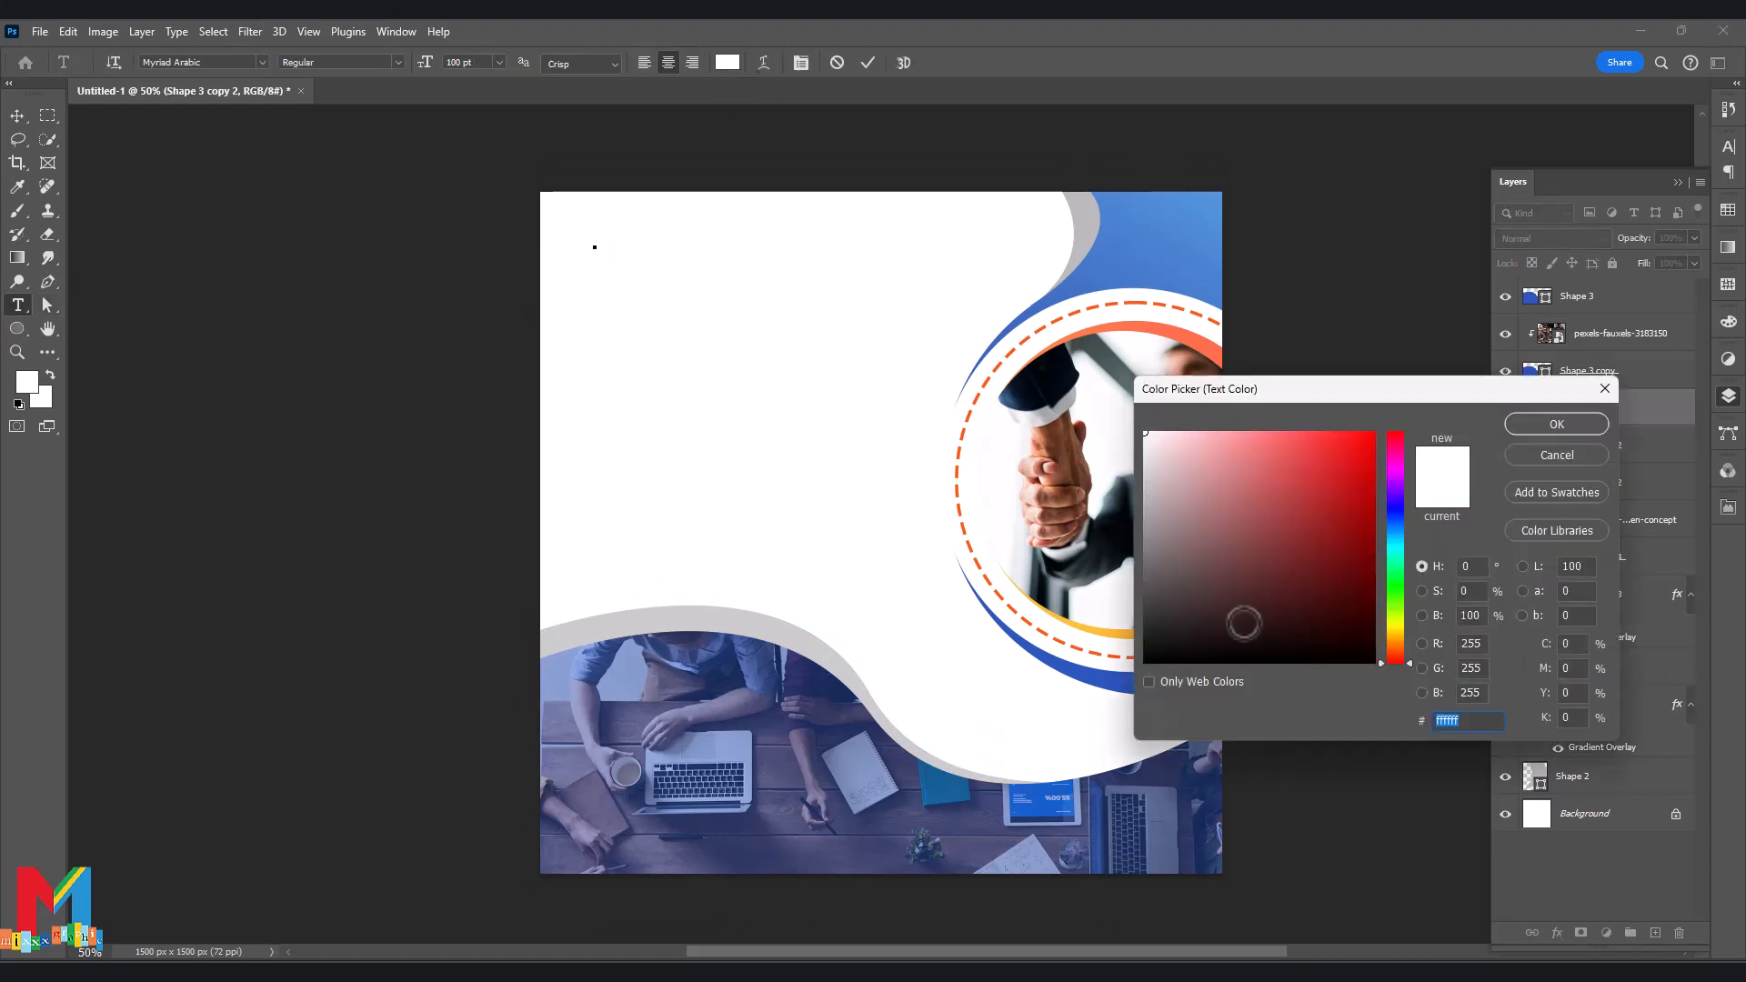
{"action": "left_click", "coordinate": [1139, 669]}
{"action": "left_click", "coordinate": [1545, 422]}
{"action": "type", "text": "Busi"}
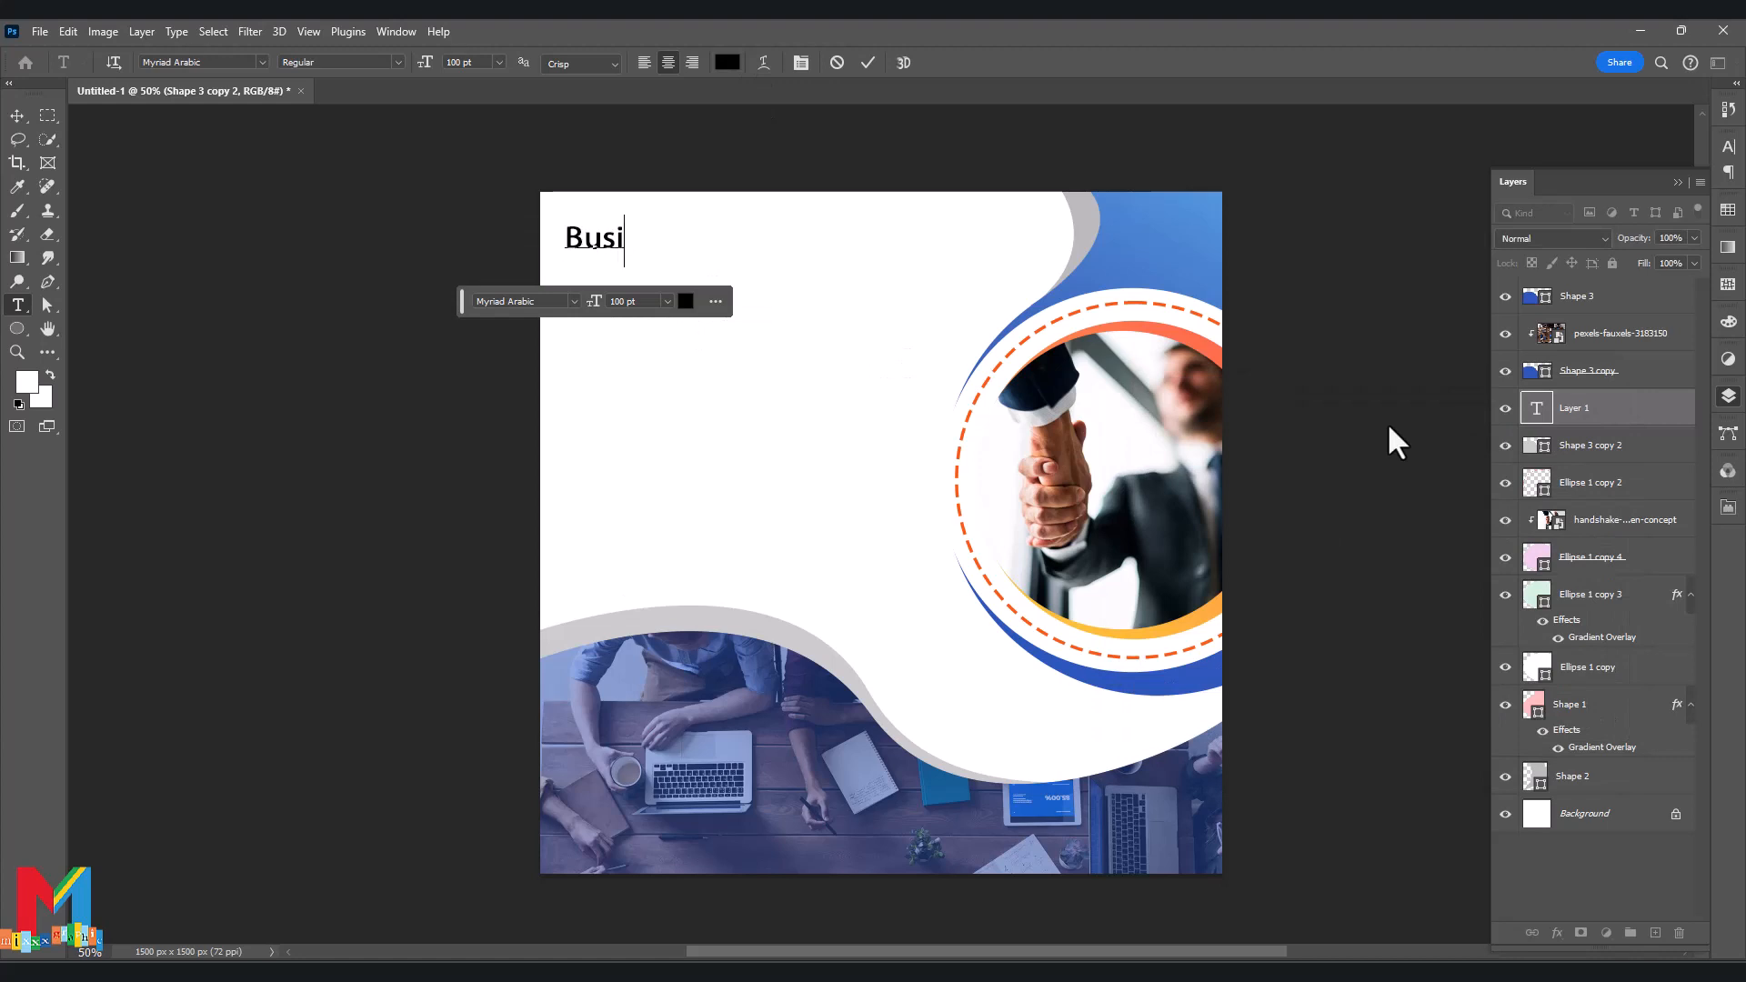
{"action": "type", "text": "ness Name"}
{"action": "left_click", "coordinate": [18, 116]}
Set the title to Bernard MT Condensed at 153 pt and position it top-left.
{"action": "left_click_drag", "start_coordinate": [588, 256], "coordinate": [709, 255]}
{"action": "left_click_drag", "start_coordinate": [595, 304], "coordinate": [626, 303]}
{"action": "left_click_drag", "start_coordinate": [622, 258], "coordinate": [679, 260]}
{"action": "left_click_drag", "start_coordinate": [466, 301], "coordinate": [462, 520]}
{"action": "double_click", "coordinate": [637, 259]}
{"action": "left_click", "coordinate": [574, 519]}
{"action": "scroll", "coordinate": [588, 688], "scroll_direction": "up", "scroll_amount": 20}
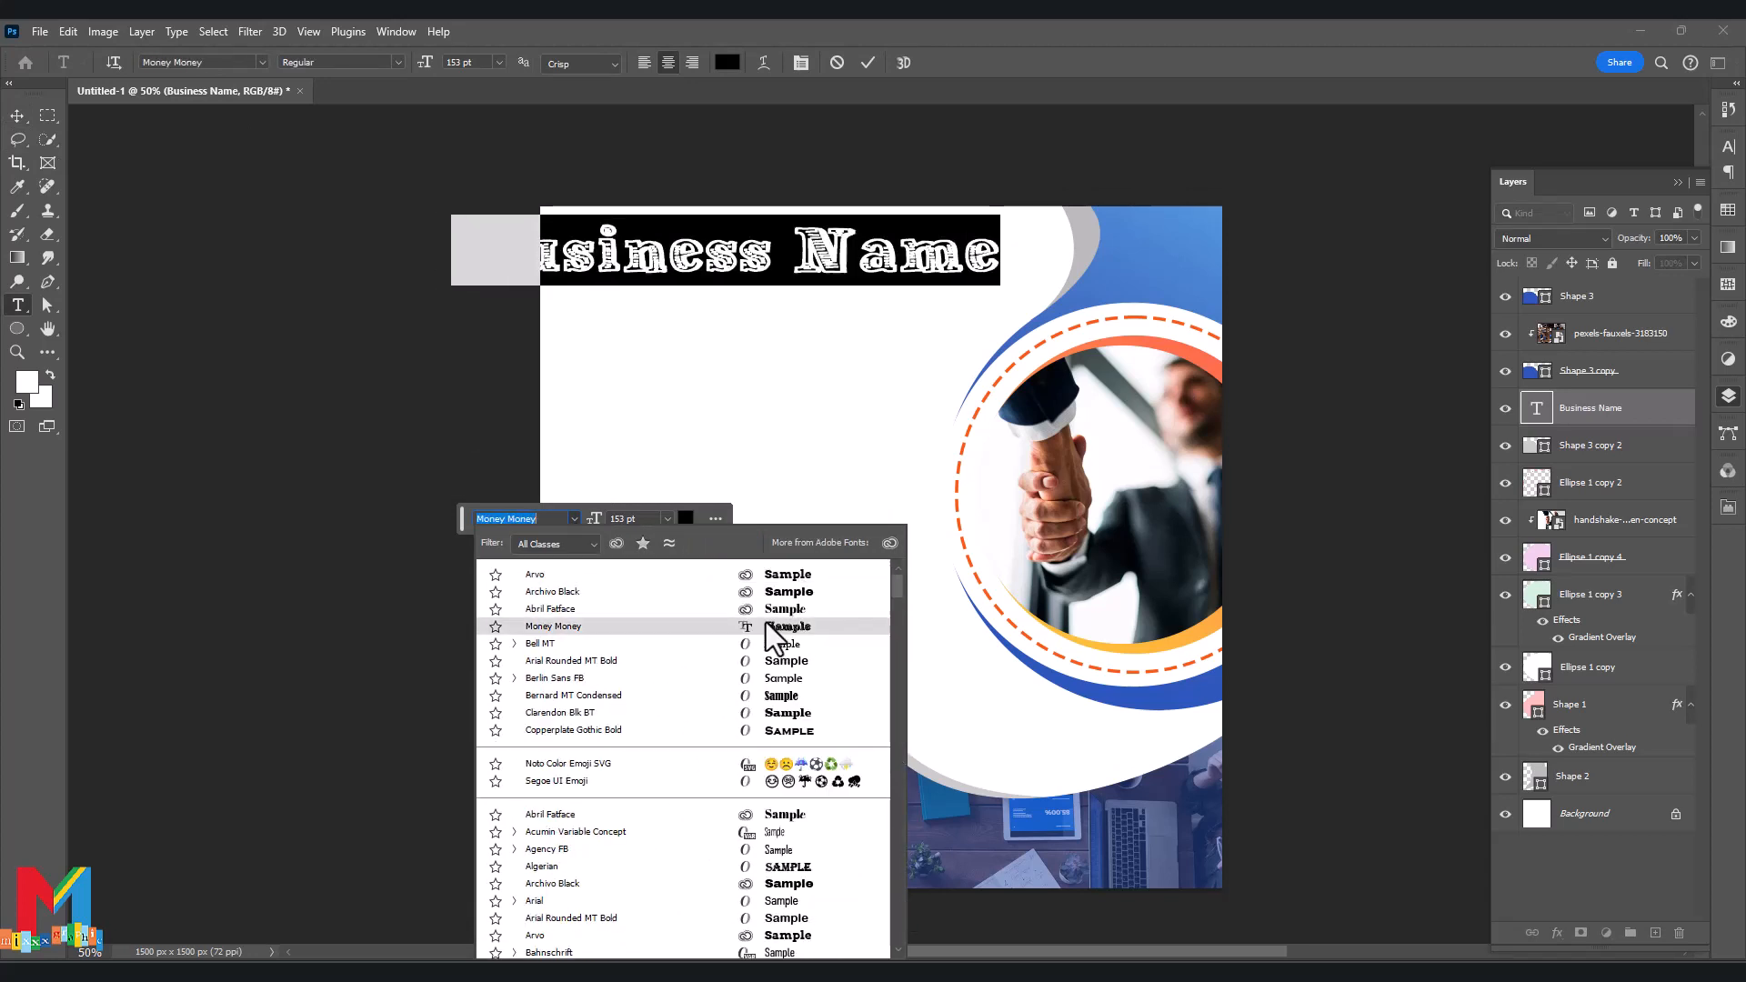
{"action": "left_click", "coordinate": [772, 695]}
{"action": "left_click", "coordinate": [17, 116]}
{"action": "left_click_drag", "start_coordinate": [619, 249], "coordinate": [659, 247]}
Color the title blue 0a74c5, and draw an extra text box below it.
{"action": "double_click", "coordinate": [655, 247]}
{"action": "left_click", "coordinate": [727, 61]}
{"action": "left_click", "coordinate": [1394, 548]}
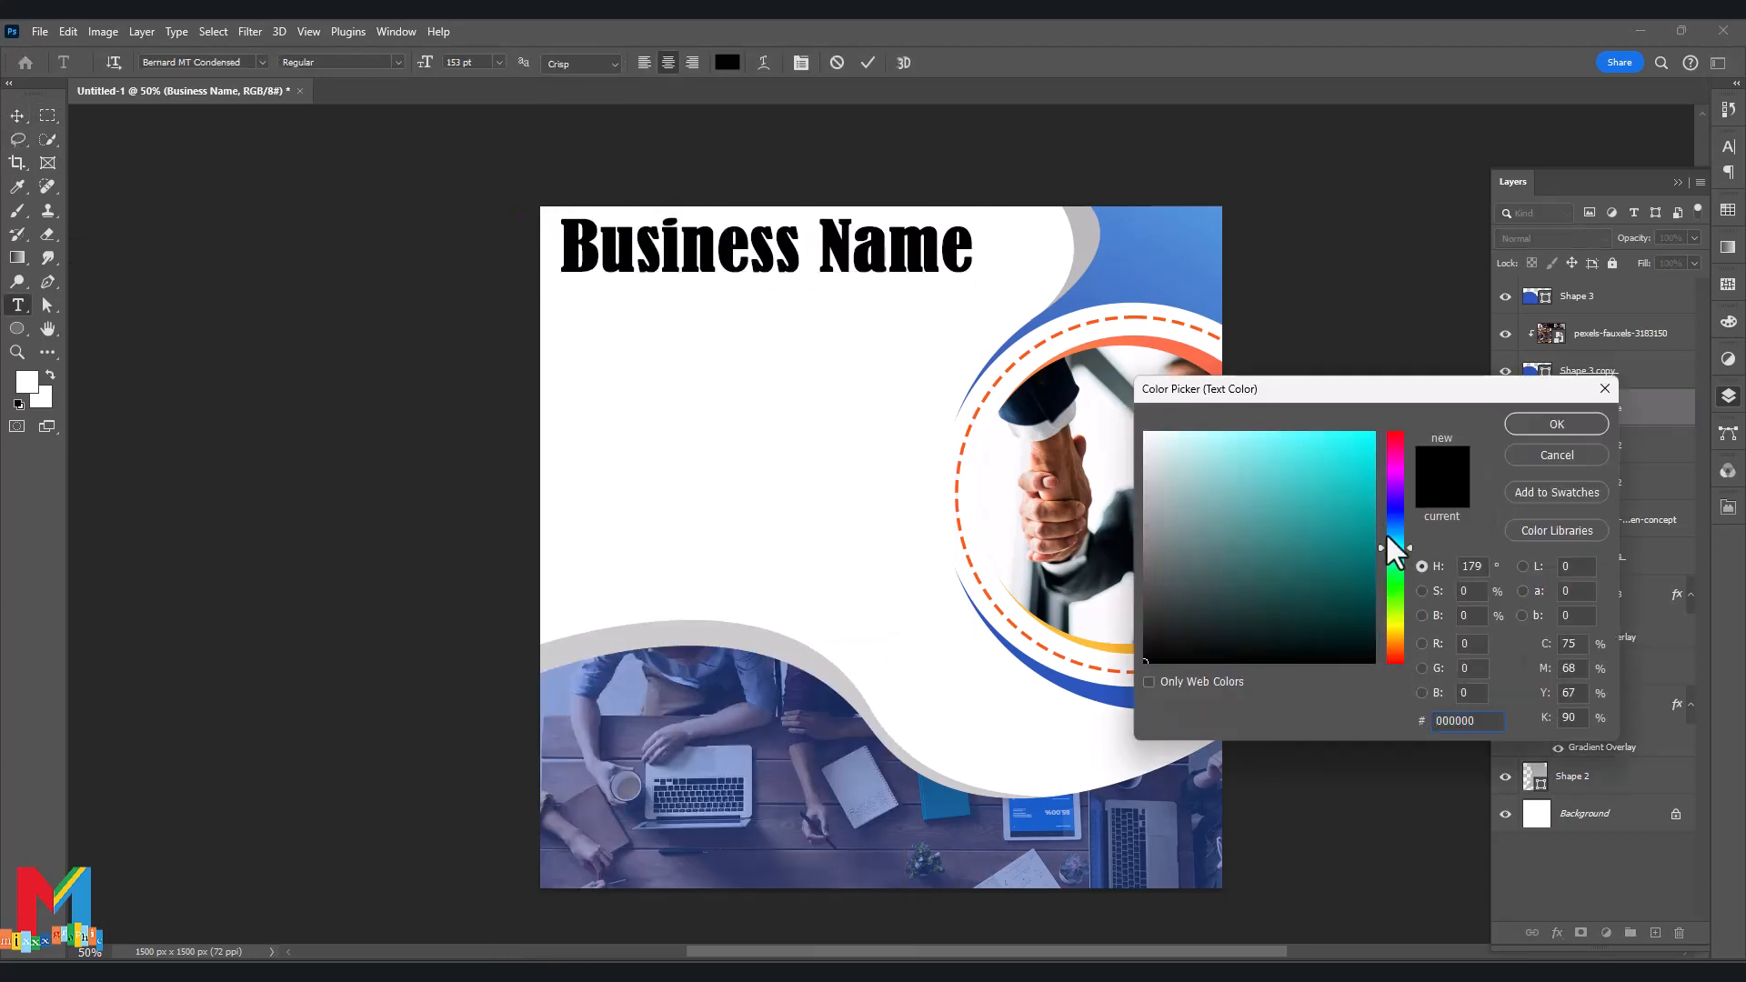
{"action": "left_click", "coordinate": [1364, 483]}
{"action": "left_click_drag", "start_coordinate": [1409, 538], "coordinate": [1401, 530]}
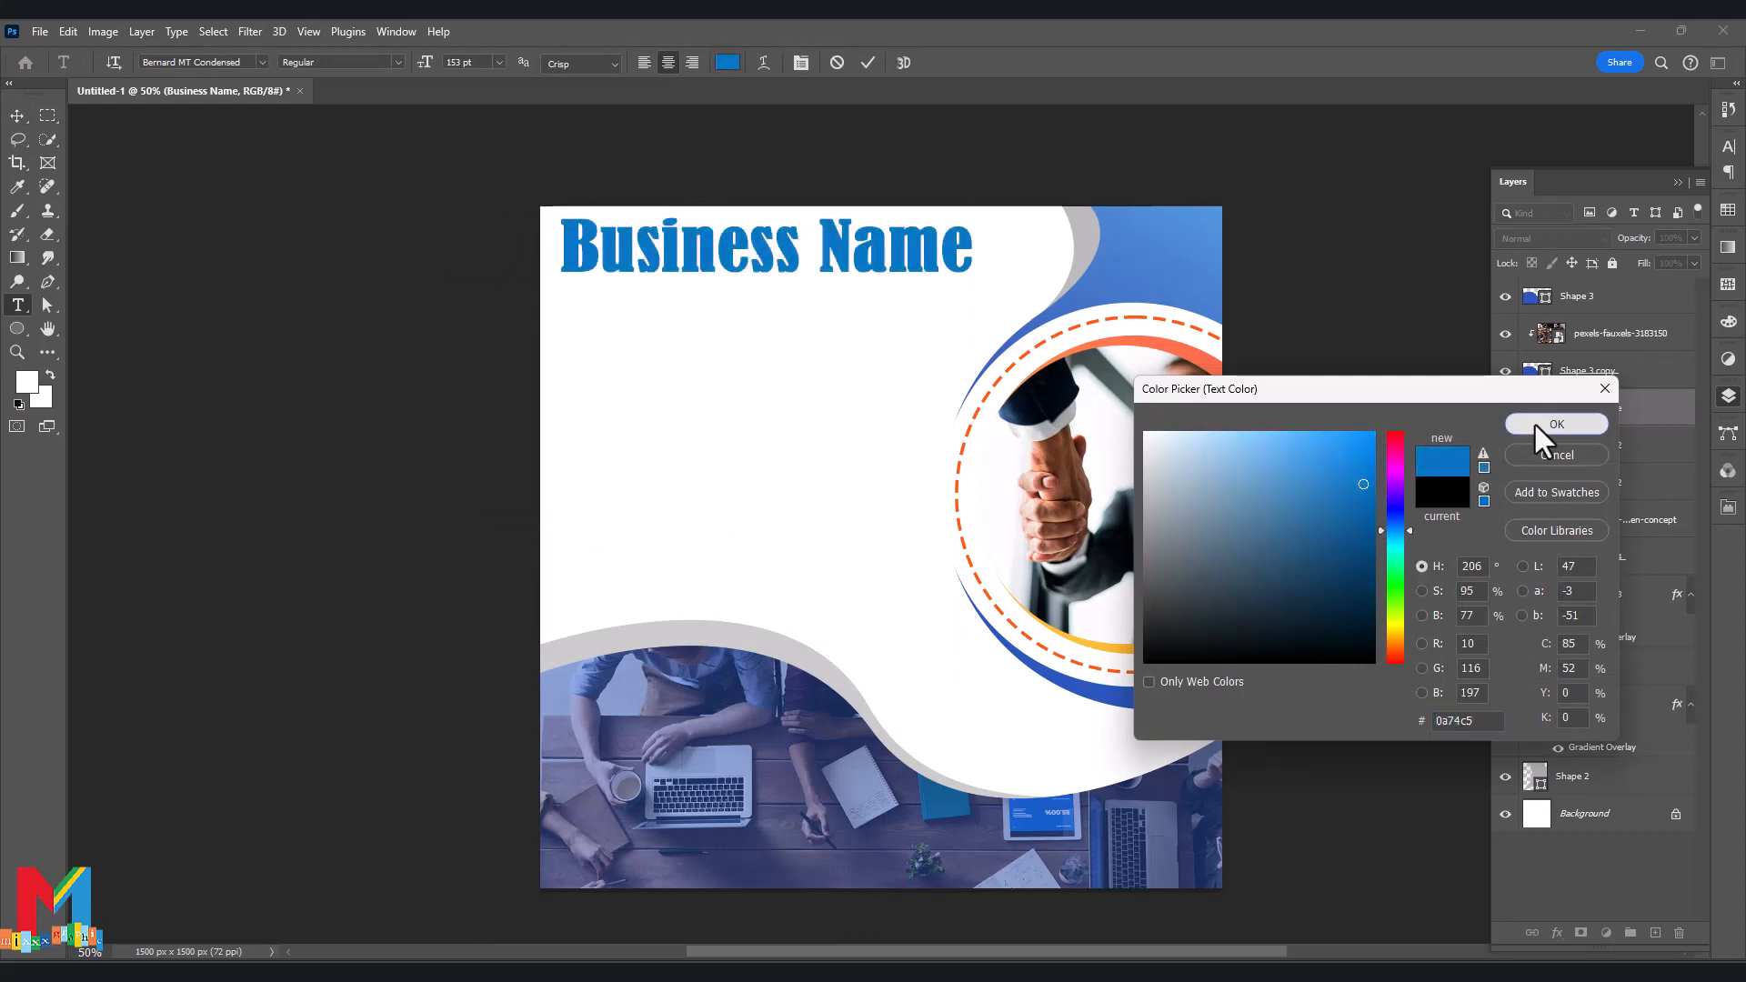
{"action": "left_click", "coordinate": [1557, 424]}
{"action": "left_click_drag", "start_coordinate": [774, 335], "coordinate": [559, 385]}
{"action": "left_click", "coordinate": [17, 116]}
Delete the unwanted Lorem ipsum text layer.
{"action": "left_click", "coordinate": [625, 386]}
{"action": "left_click", "coordinate": [1615, 296]}
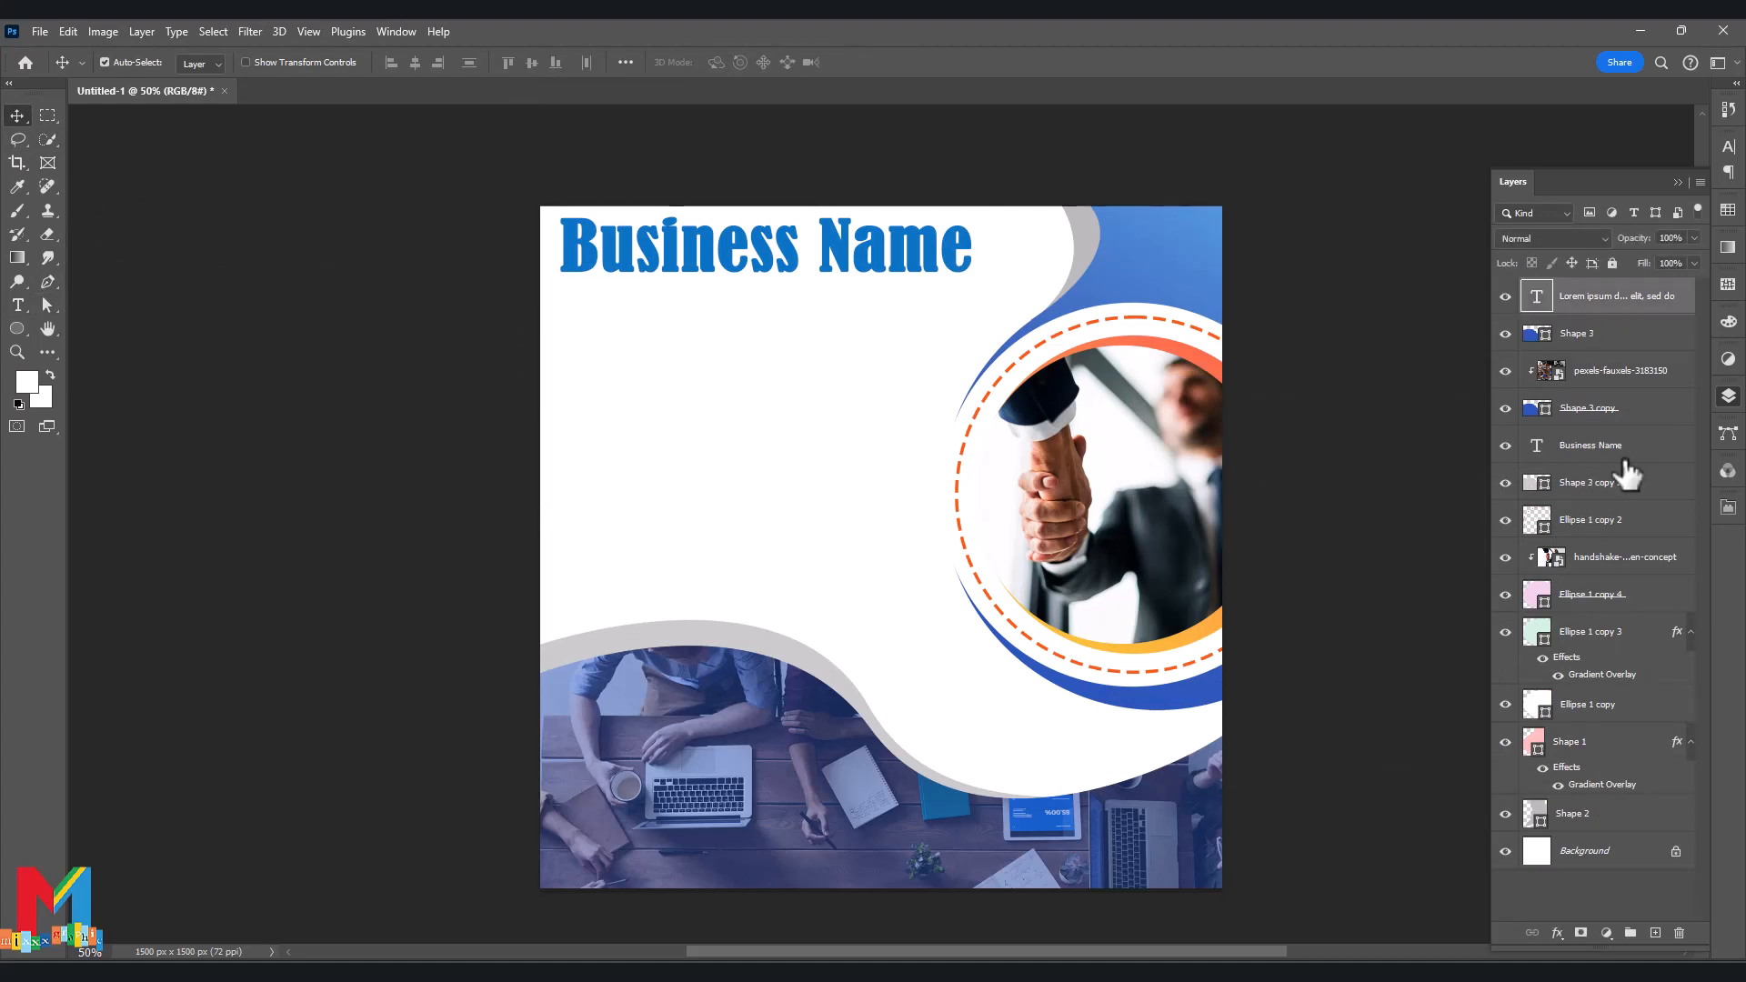
{"action": "key", "text": "Delete"}
{"action": "left_click", "coordinate": [808, 374]}
Add a black 'Lorem Ipsum' heading below the title.
{"action": "left_click", "coordinate": [17, 306]}
{"action": "left_click", "coordinate": [648, 354]}
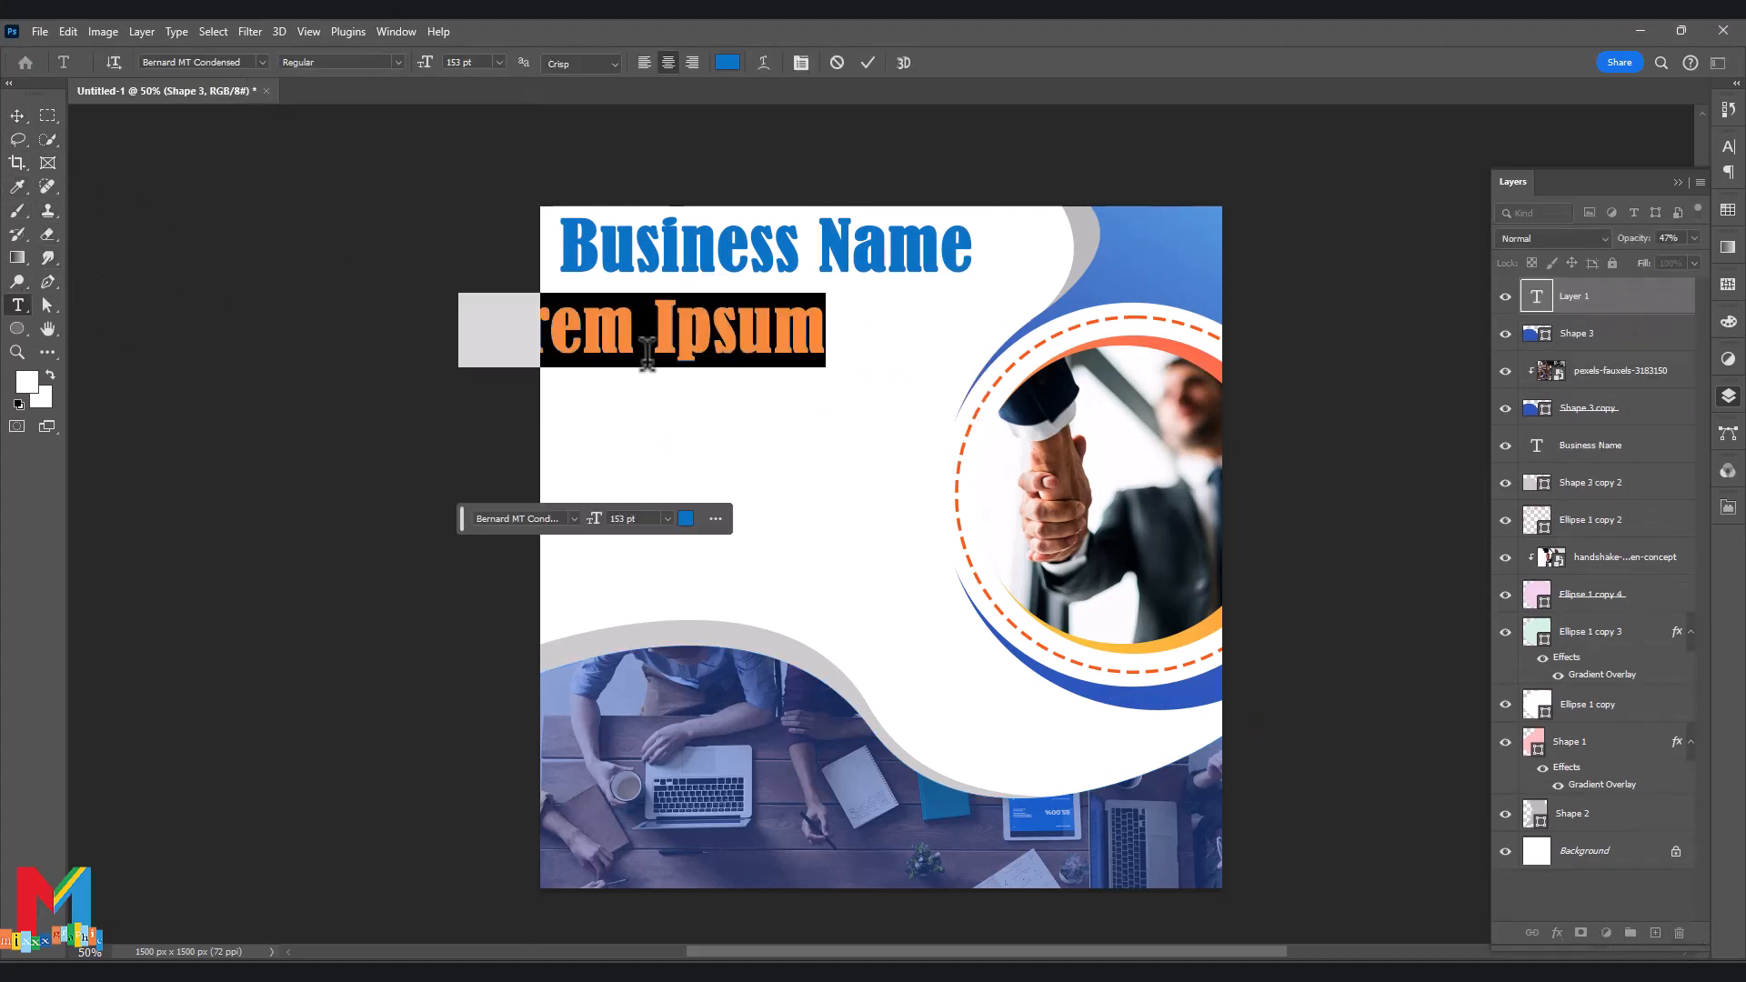
{"action": "left_click", "coordinate": [17, 117]}
{"action": "left_click_drag", "start_coordinate": [682, 348], "coordinate": [768, 394]}
{"action": "double_click", "coordinate": [734, 389]}
{"action": "left_click", "coordinate": [686, 518]}
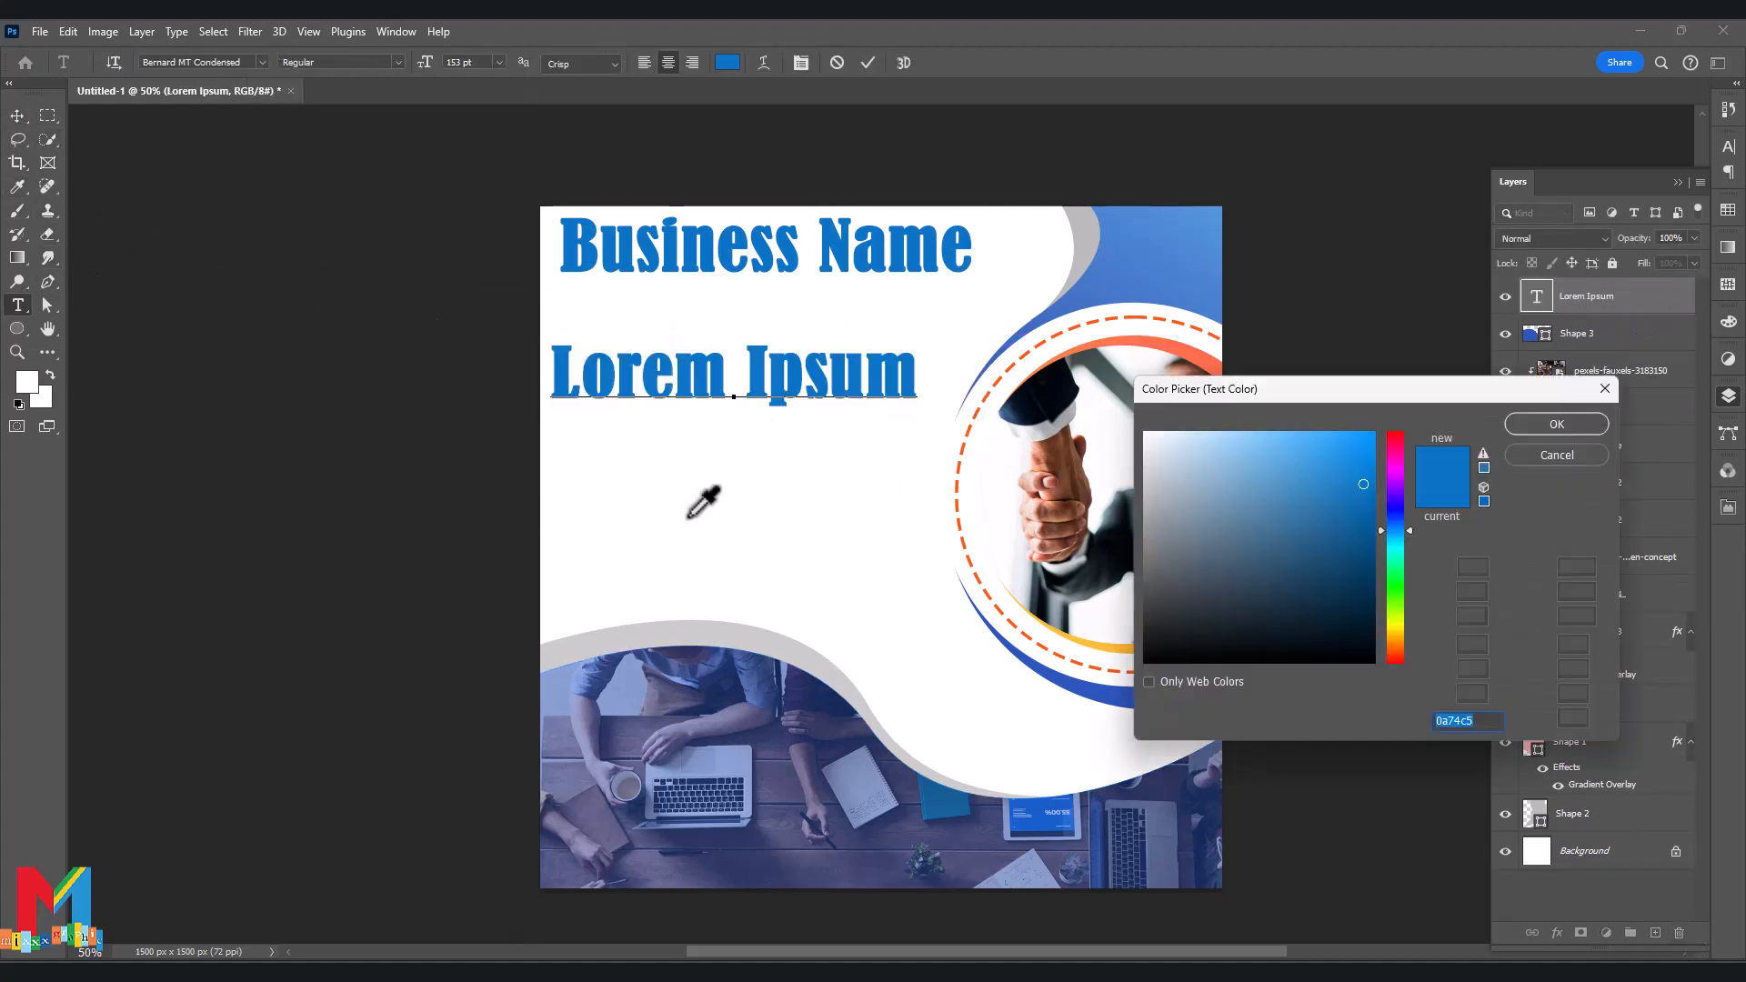
{"action": "left_click", "coordinate": [1164, 661]}
{"action": "left_click", "coordinate": [1539, 425]}
{"action": "left_click_drag", "start_coordinate": [600, 521], "coordinate": [580, 522]}
{"action": "left_click", "coordinate": [17, 116]}
Shrink the heading to 95 pt and align it under the Business Name title.
{"action": "left_click_drag", "start_coordinate": [718, 385], "coordinate": [664, 376]}
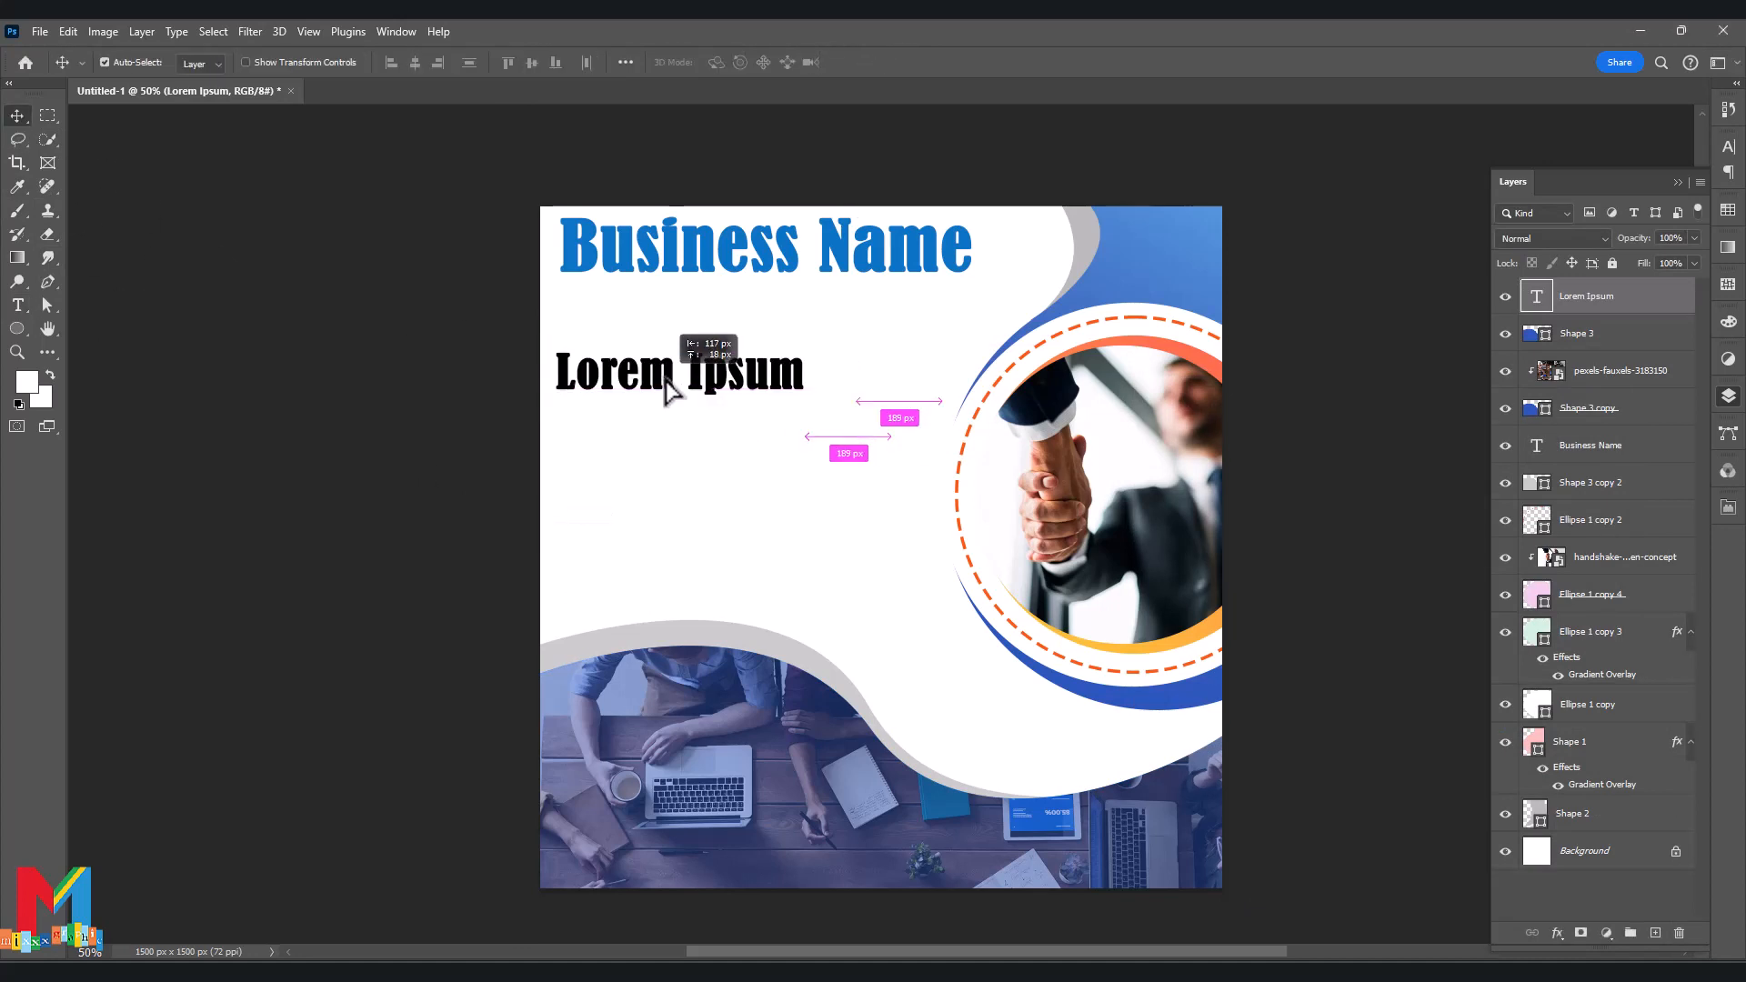
{"action": "left_click_drag", "start_coordinate": [695, 259], "coordinate": [690, 260]}
{"action": "left_click_drag", "start_coordinate": [675, 367], "coordinate": [674, 360]}
{"action": "left_click_drag", "start_coordinate": [595, 519], "coordinate": [588, 519]}
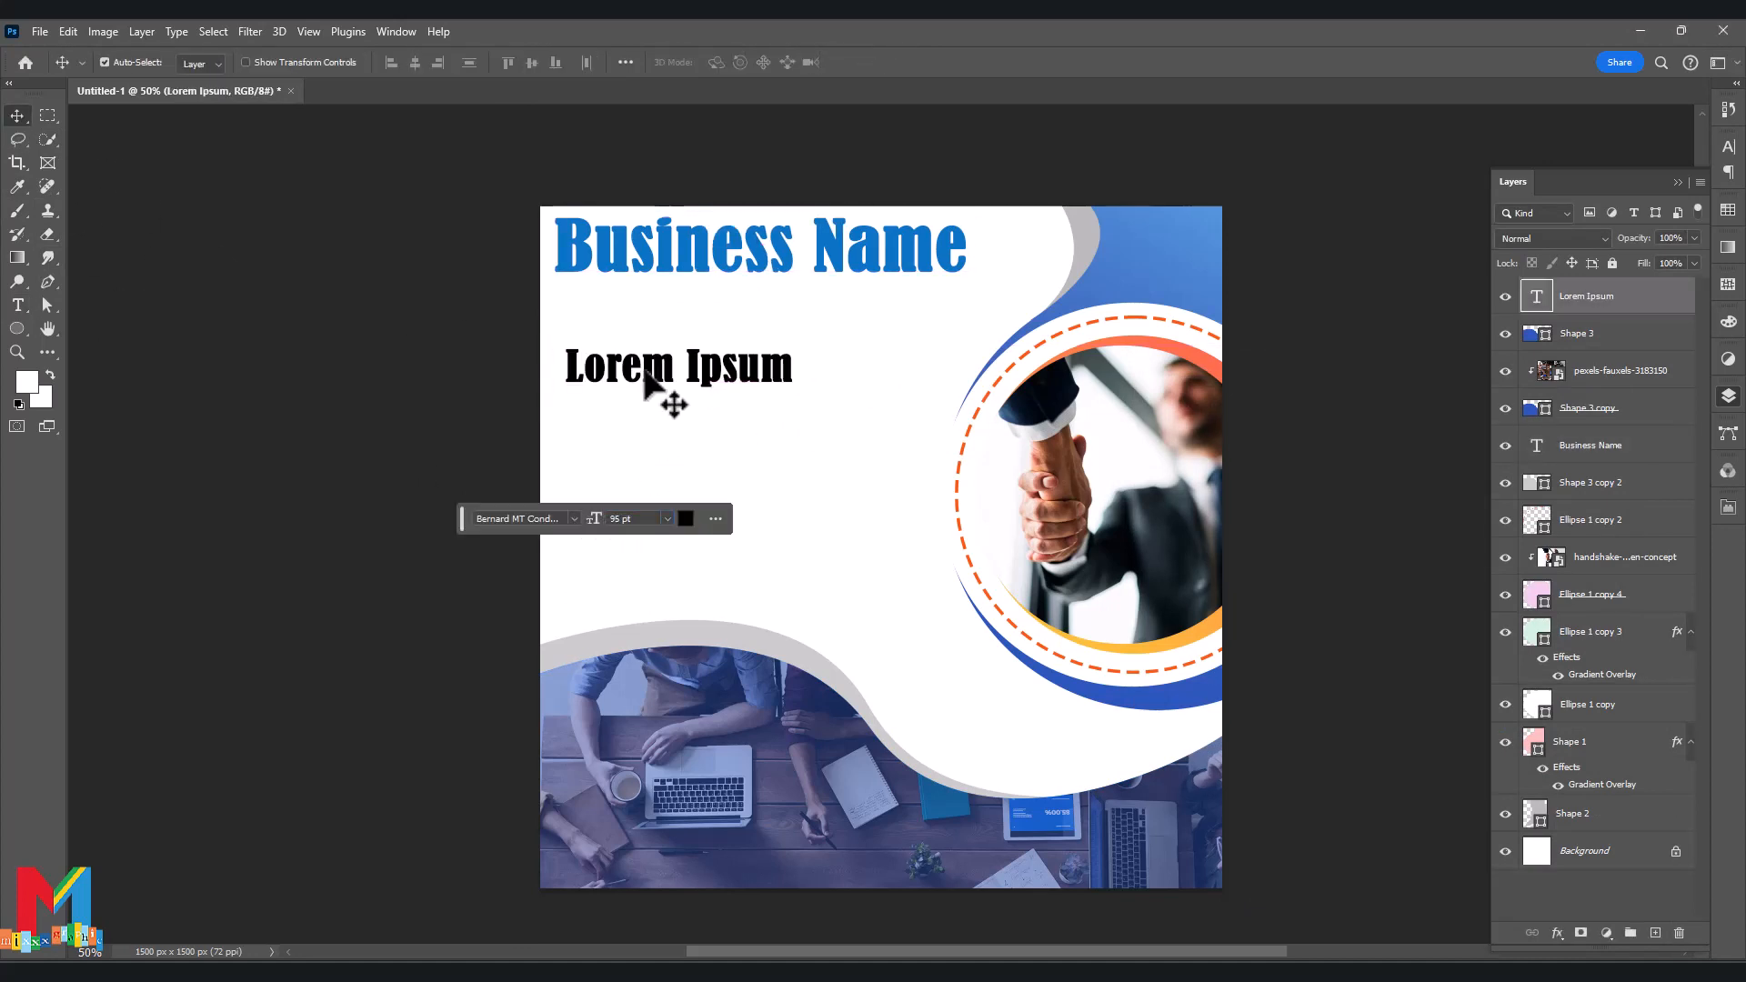
{"action": "left_click_drag", "start_coordinate": [644, 373], "coordinate": [634, 368]}
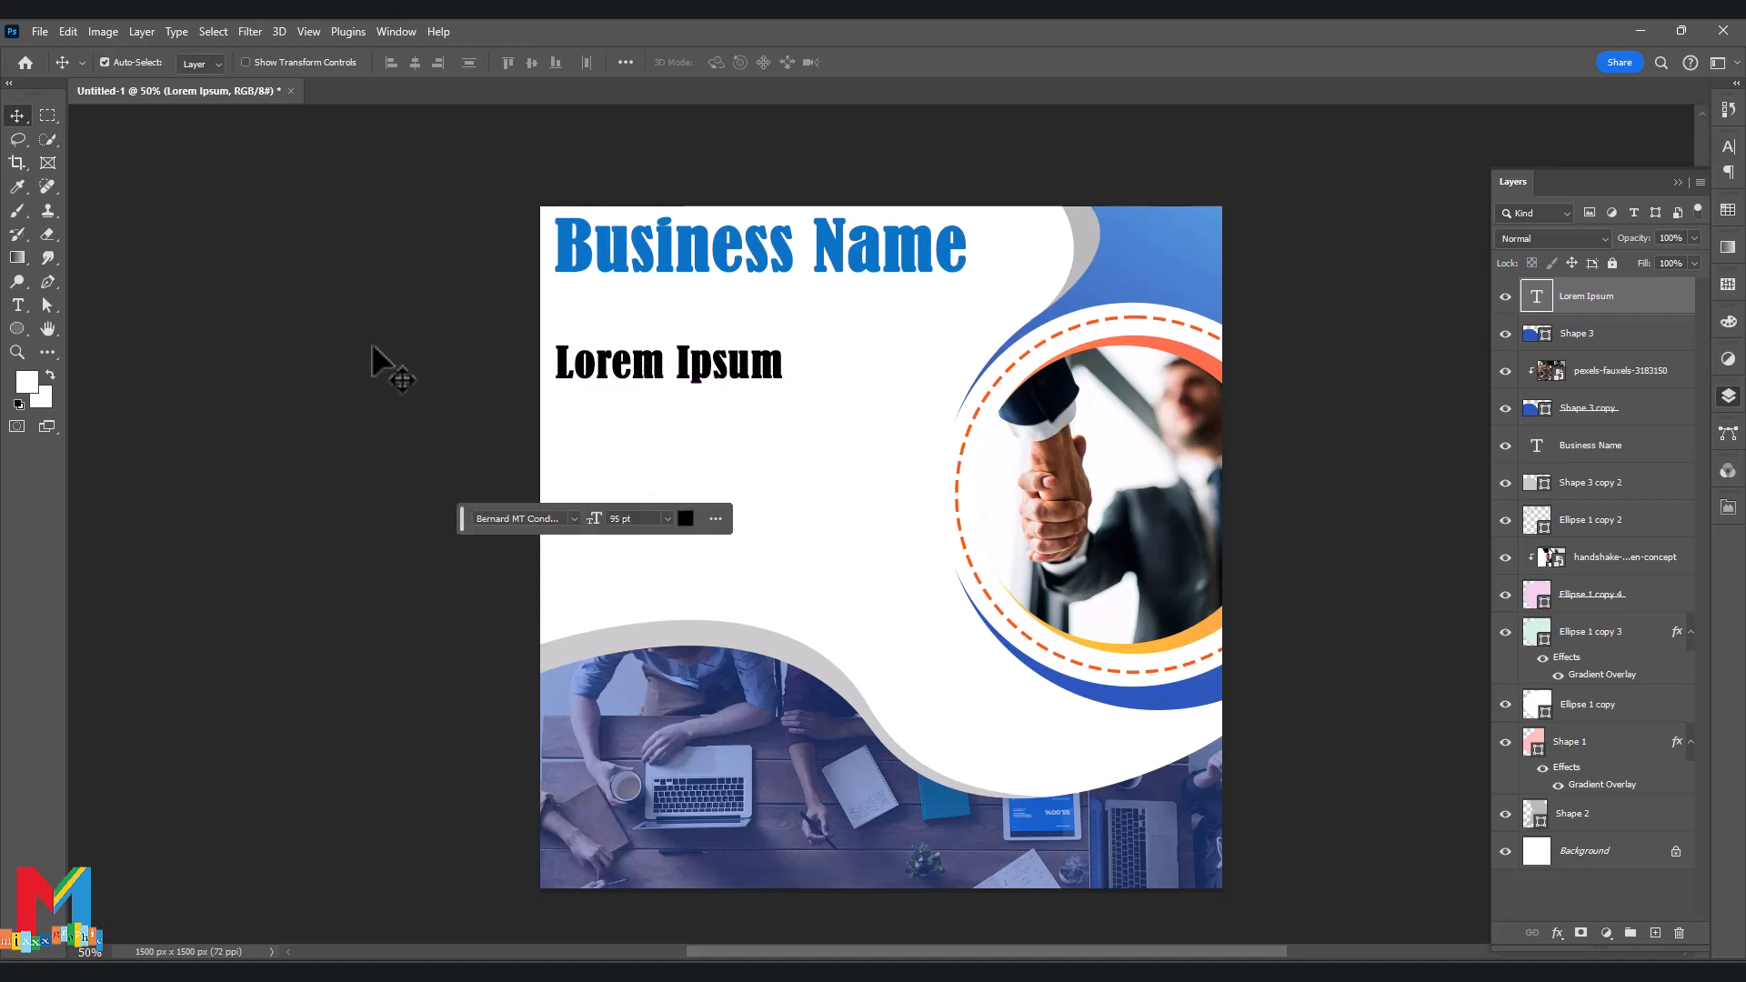
Add a 44 pt left-aligned body paragraph colored light blue 42adff under the heading.
{"action": "left_click", "coordinate": [17, 305]}
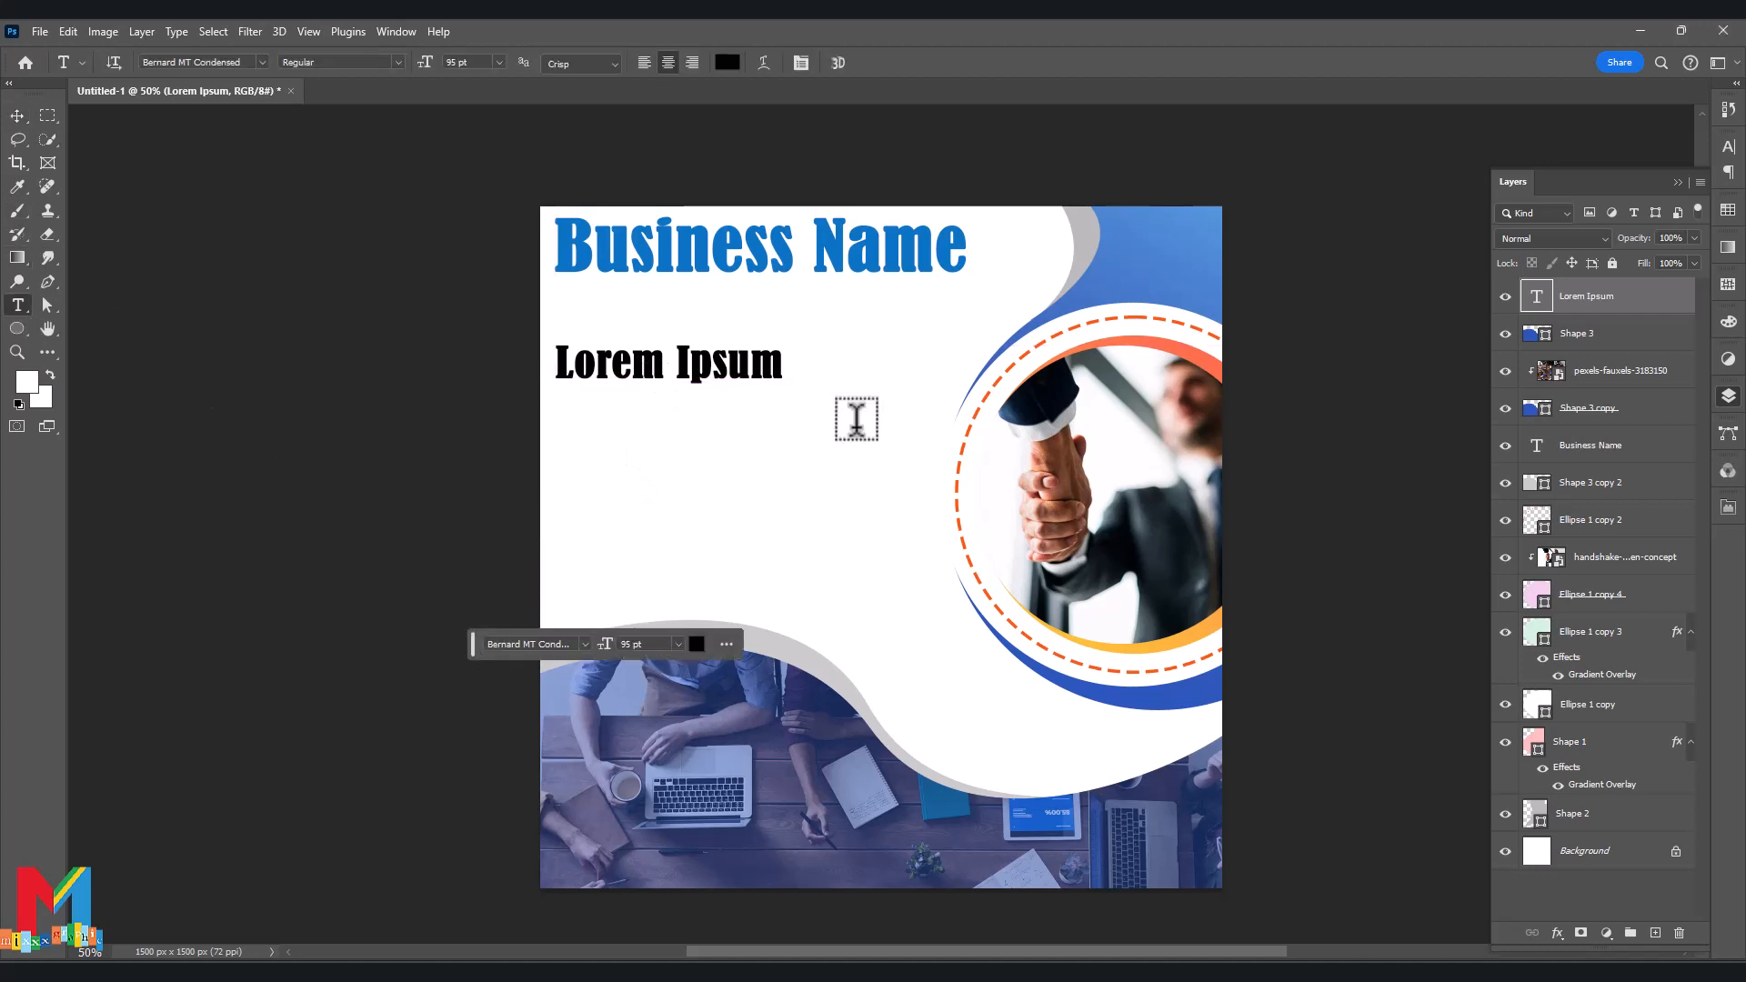
{"action": "left_click_drag", "start_coordinate": [615, 644], "coordinate": [550, 658]}
{"action": "left_click", "coordinate": [644, 63]}
{"action": "left_click", "coordinate": [18, 116]}
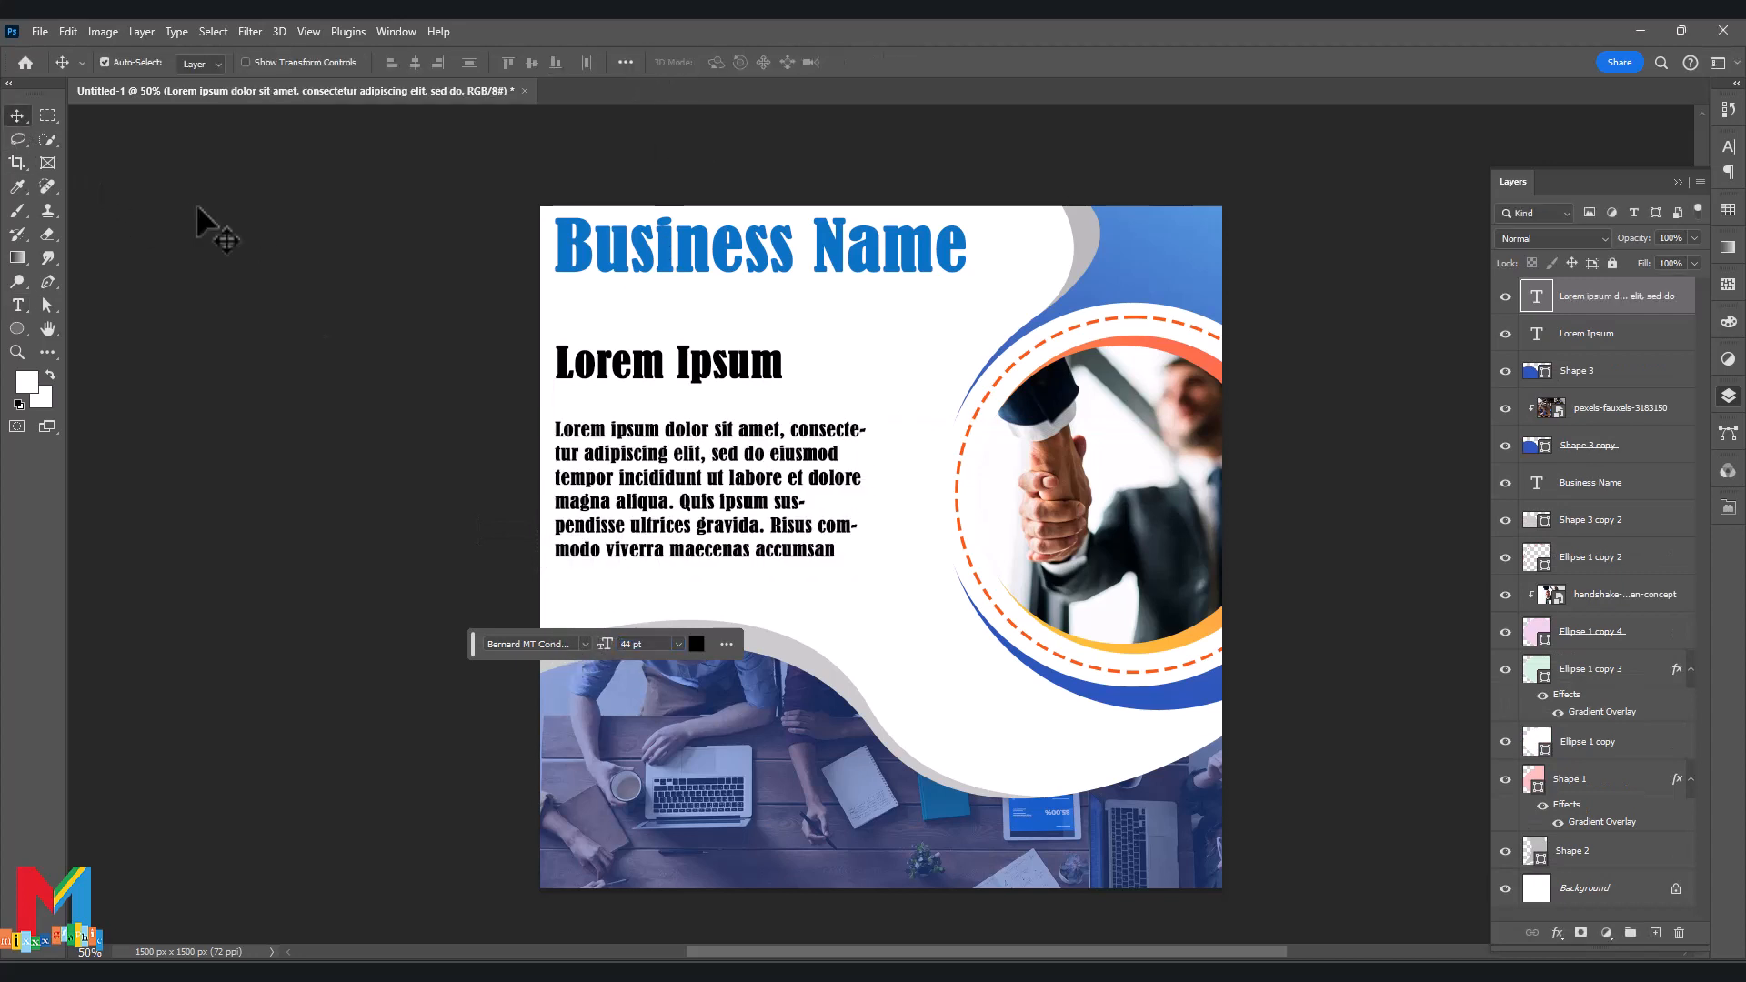
{"action": "double_click", "coordinate": [611, 455]}
{"action": "key", "text": "ctrl+a"}
{"action": "left_click", "coordinate": [728, 62]}
{"action": "left_click", "coordinate": [1340, 453]}
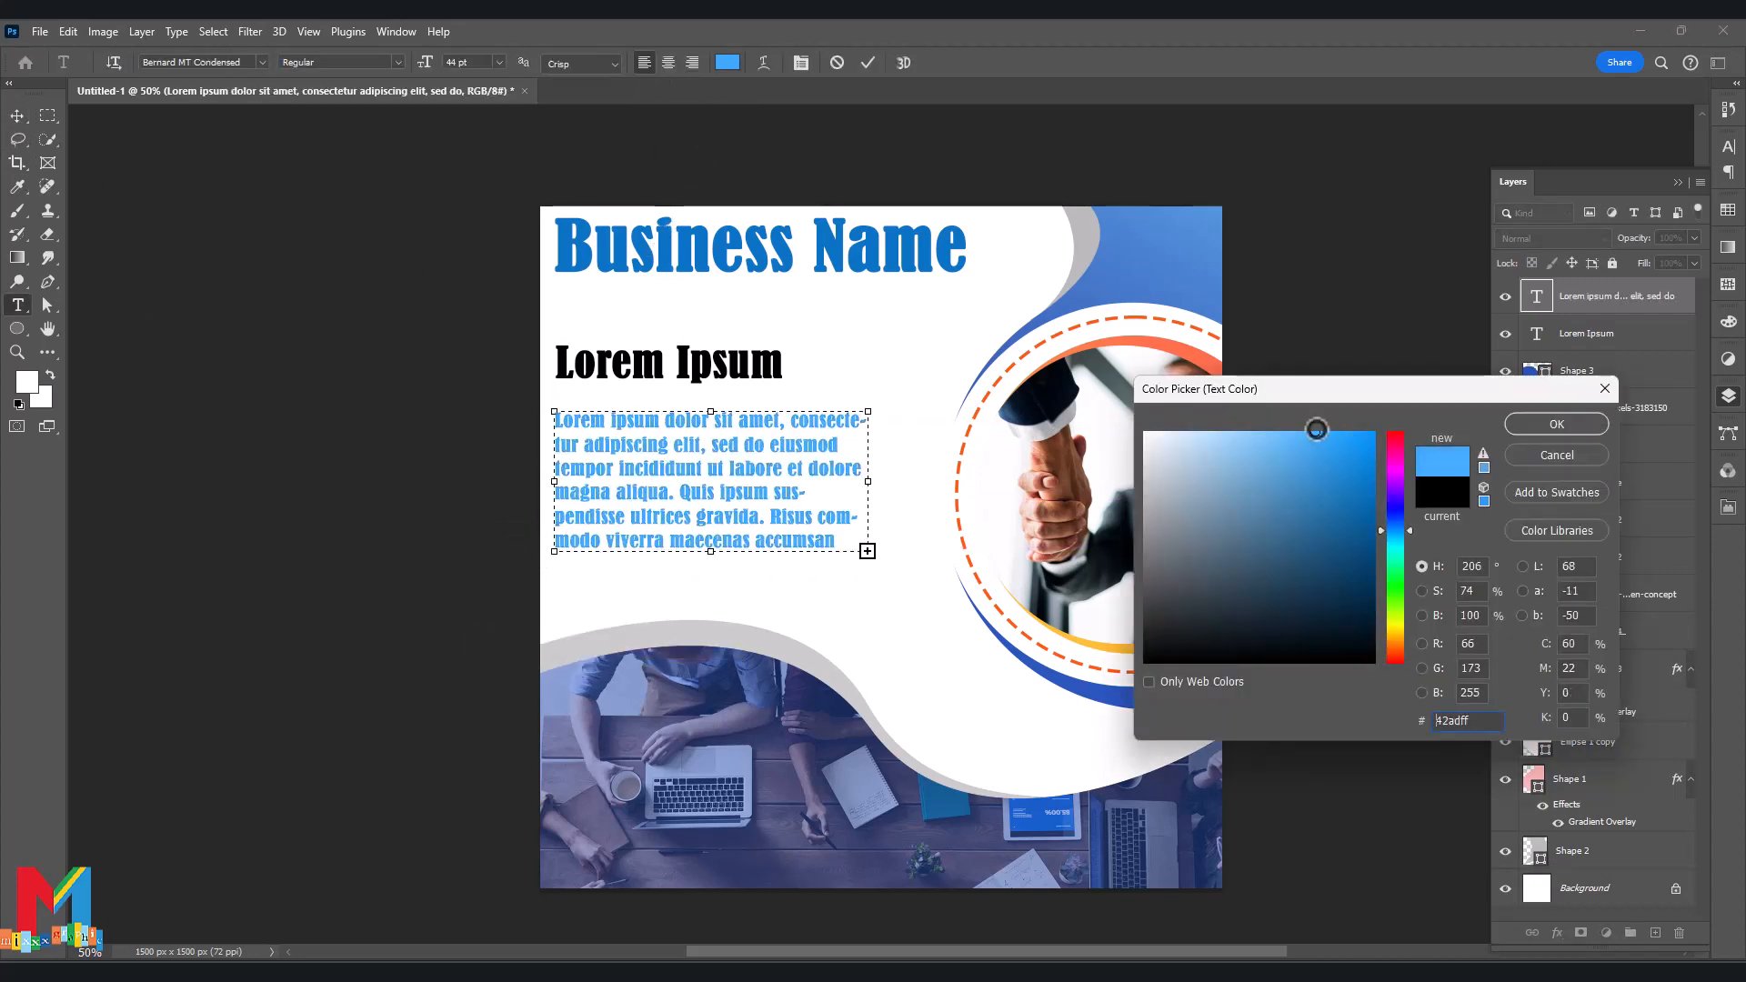
{"action": "left_click", "coordinate": [1557, 425]}
{"action": "left_click", "coordinate": [18, 116]}
{"action": "left_click_drag", "start_coordinate": [636, 367], "coordinate": [636, 378]}
{"action": "left_click", "coordinate": [292, 394]}
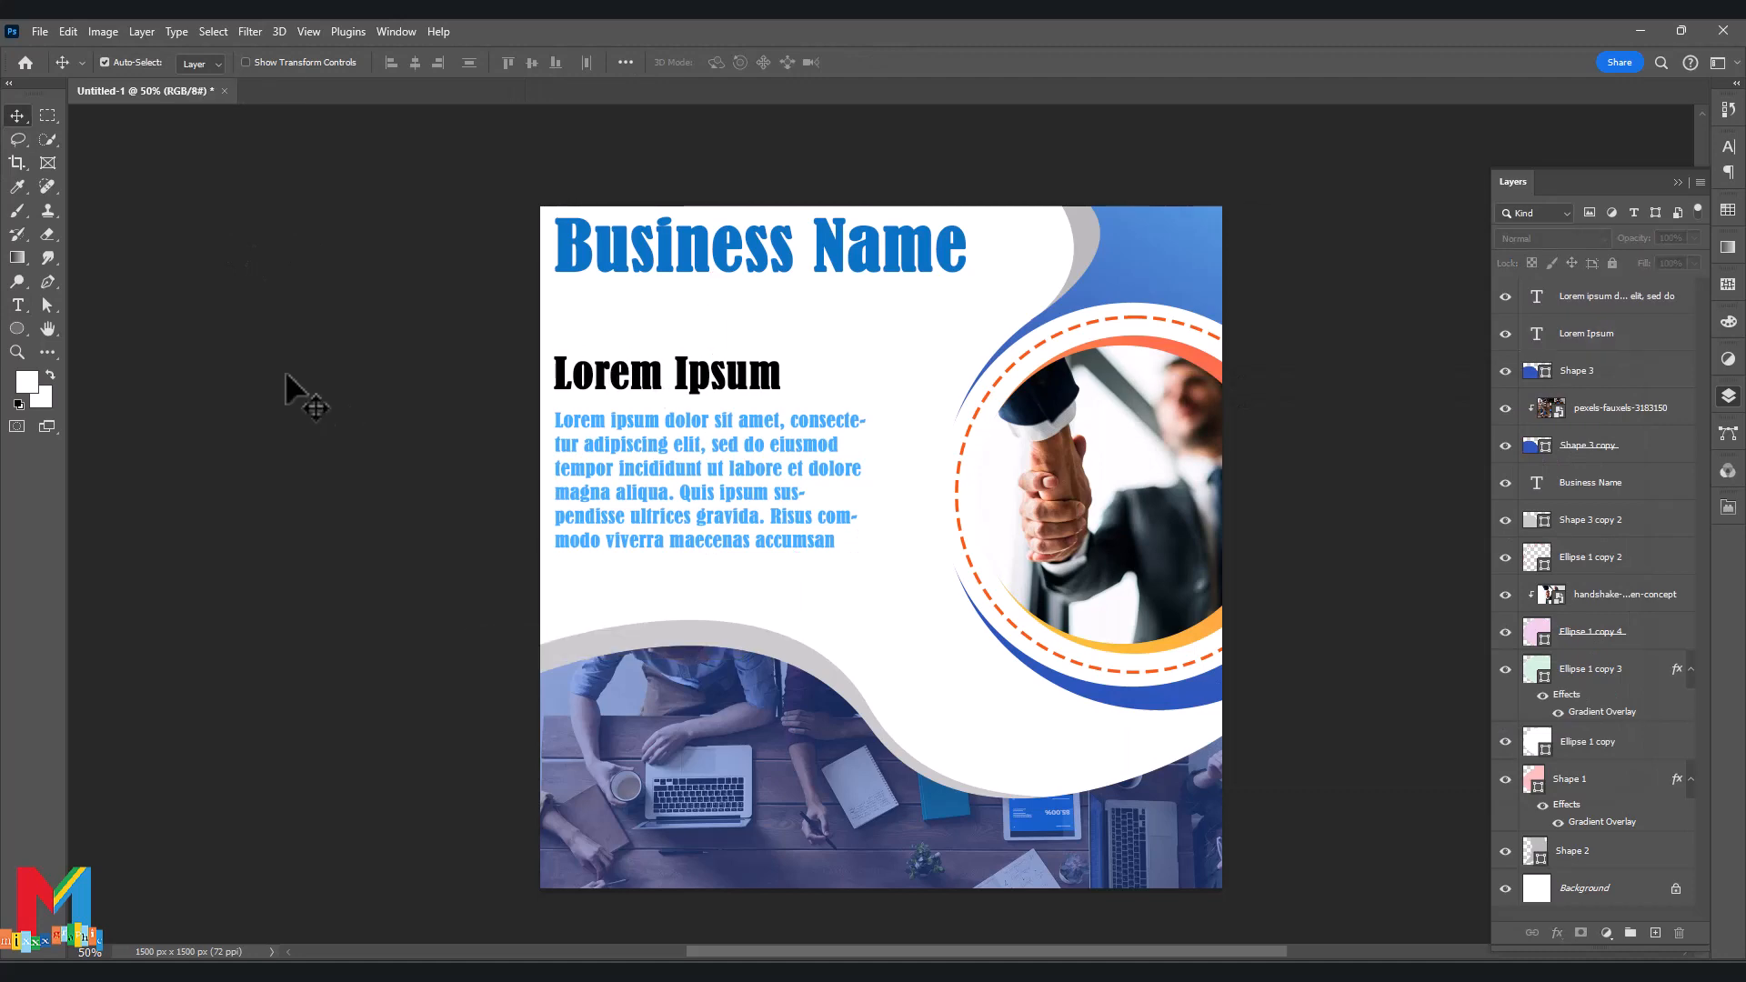
{"action": "scroll", "coordinate": [364, 346], "scroll_direction": "down", "scroll_amount": 2}
{"action": "left_click", "coordinate": [40, 31]}
Embed the Facebook icon and shrink it into the flyer's lower-left corner.
{"action": "left_click", "coordinate": [129, 429]}
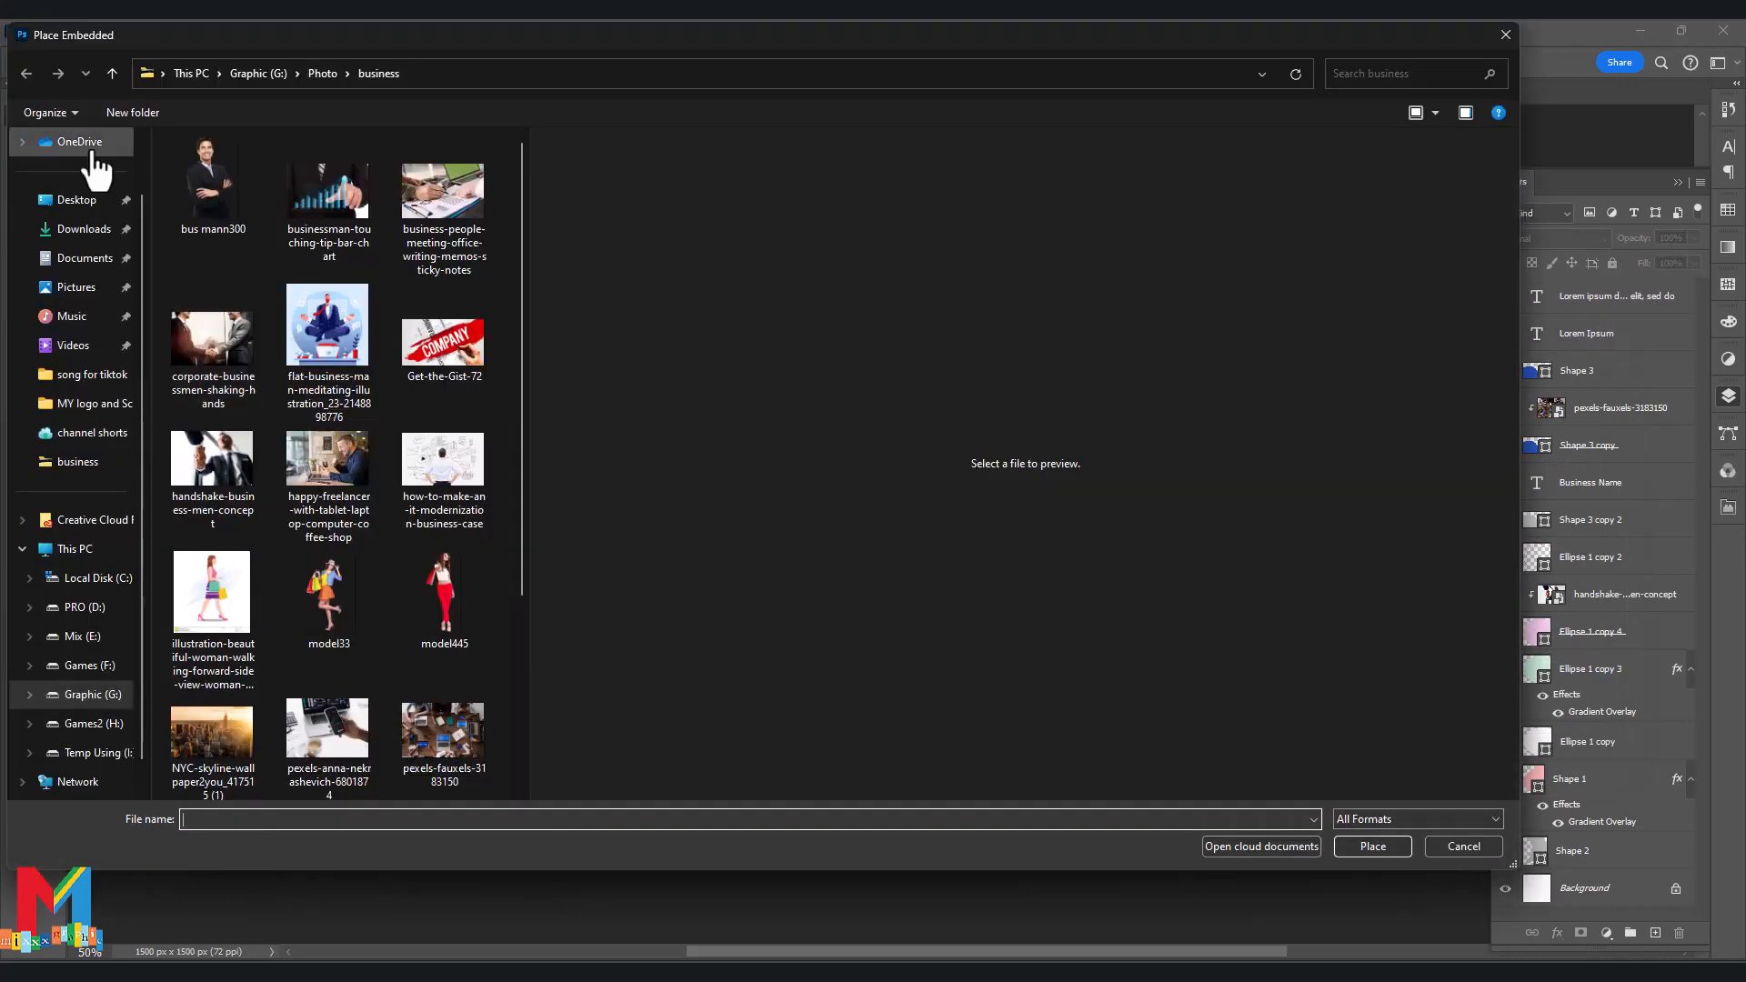
{"action": "left_click", "coordinate": [319, 338]}
{"action": "left_click", "coordinate": [232, 241]}
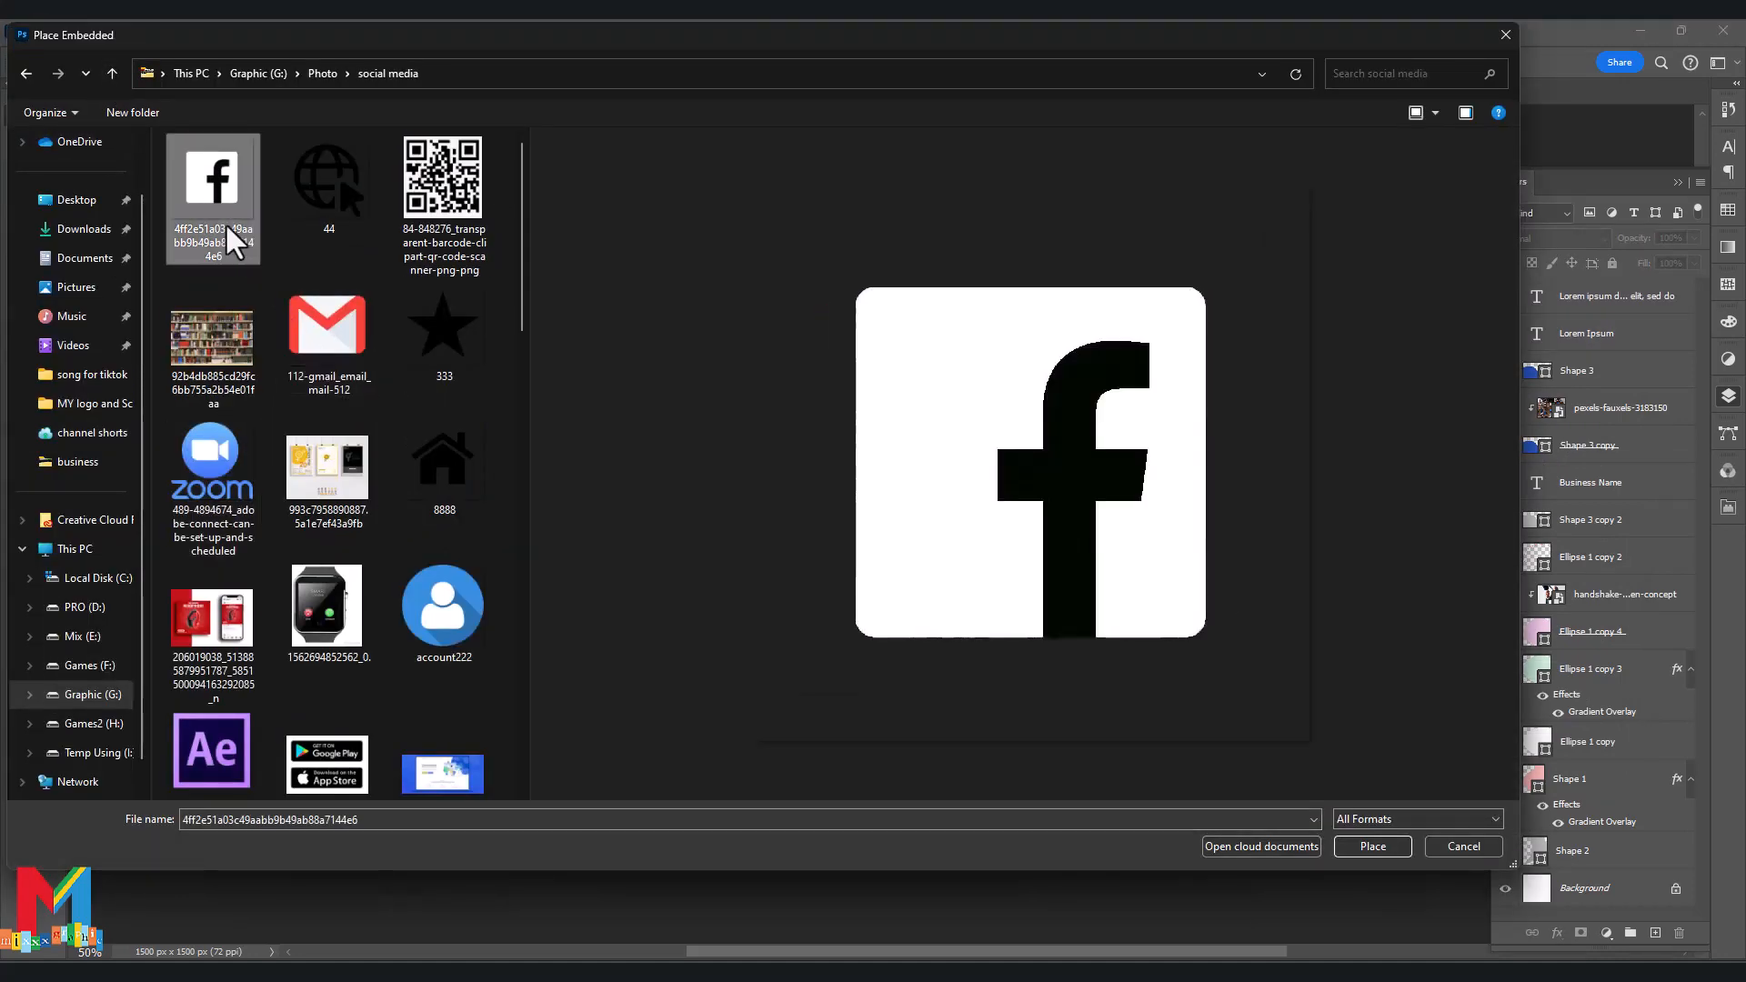
{"action": "scroll", "coordinate": [300, 346], "scroll_direction": "down", "scroll_amount": 5}
{"action": "double_click", "coordinate": [446, 426]}
{"action": "left_click_drag", "start_coordinate": [998, 344], "coordinate": [589, 791]}
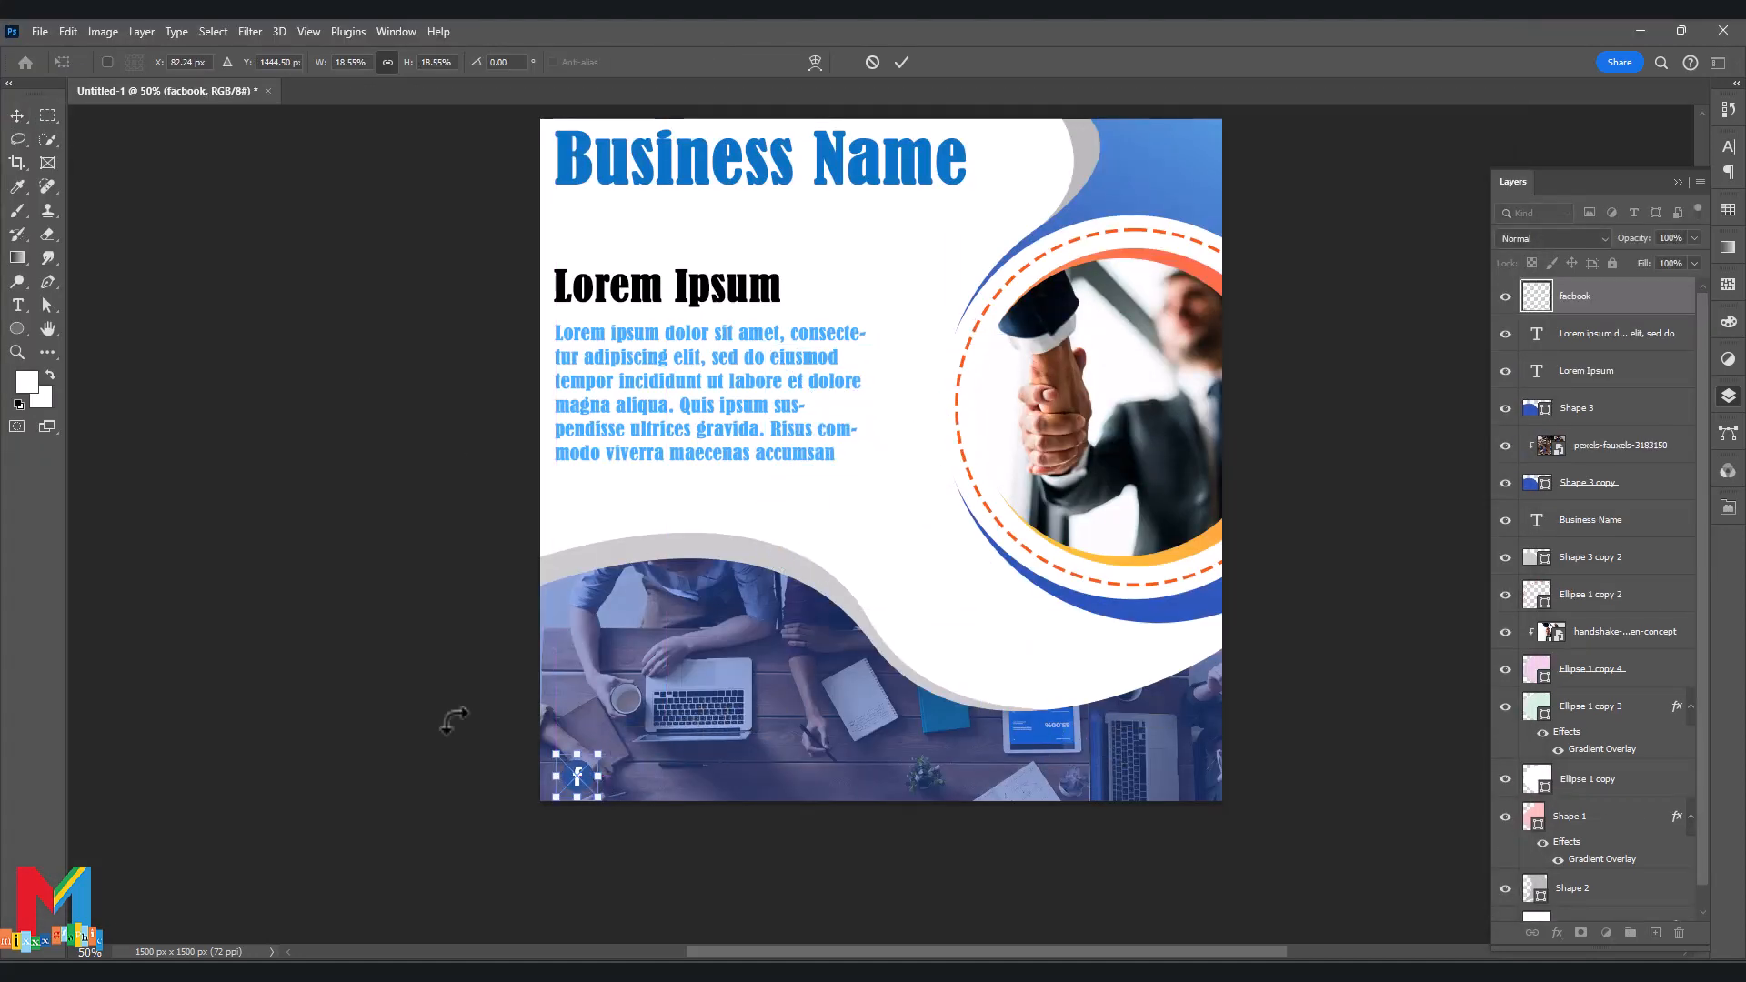
{"action": "left_click", "coordinate": [16, 115]}
Embed the Gmail and location pin icons beside the Facebook icon.
{"action": "left_click", "coordinate": [40, 31]}
{"action": "left_click", "coordinate": [135, 427]}
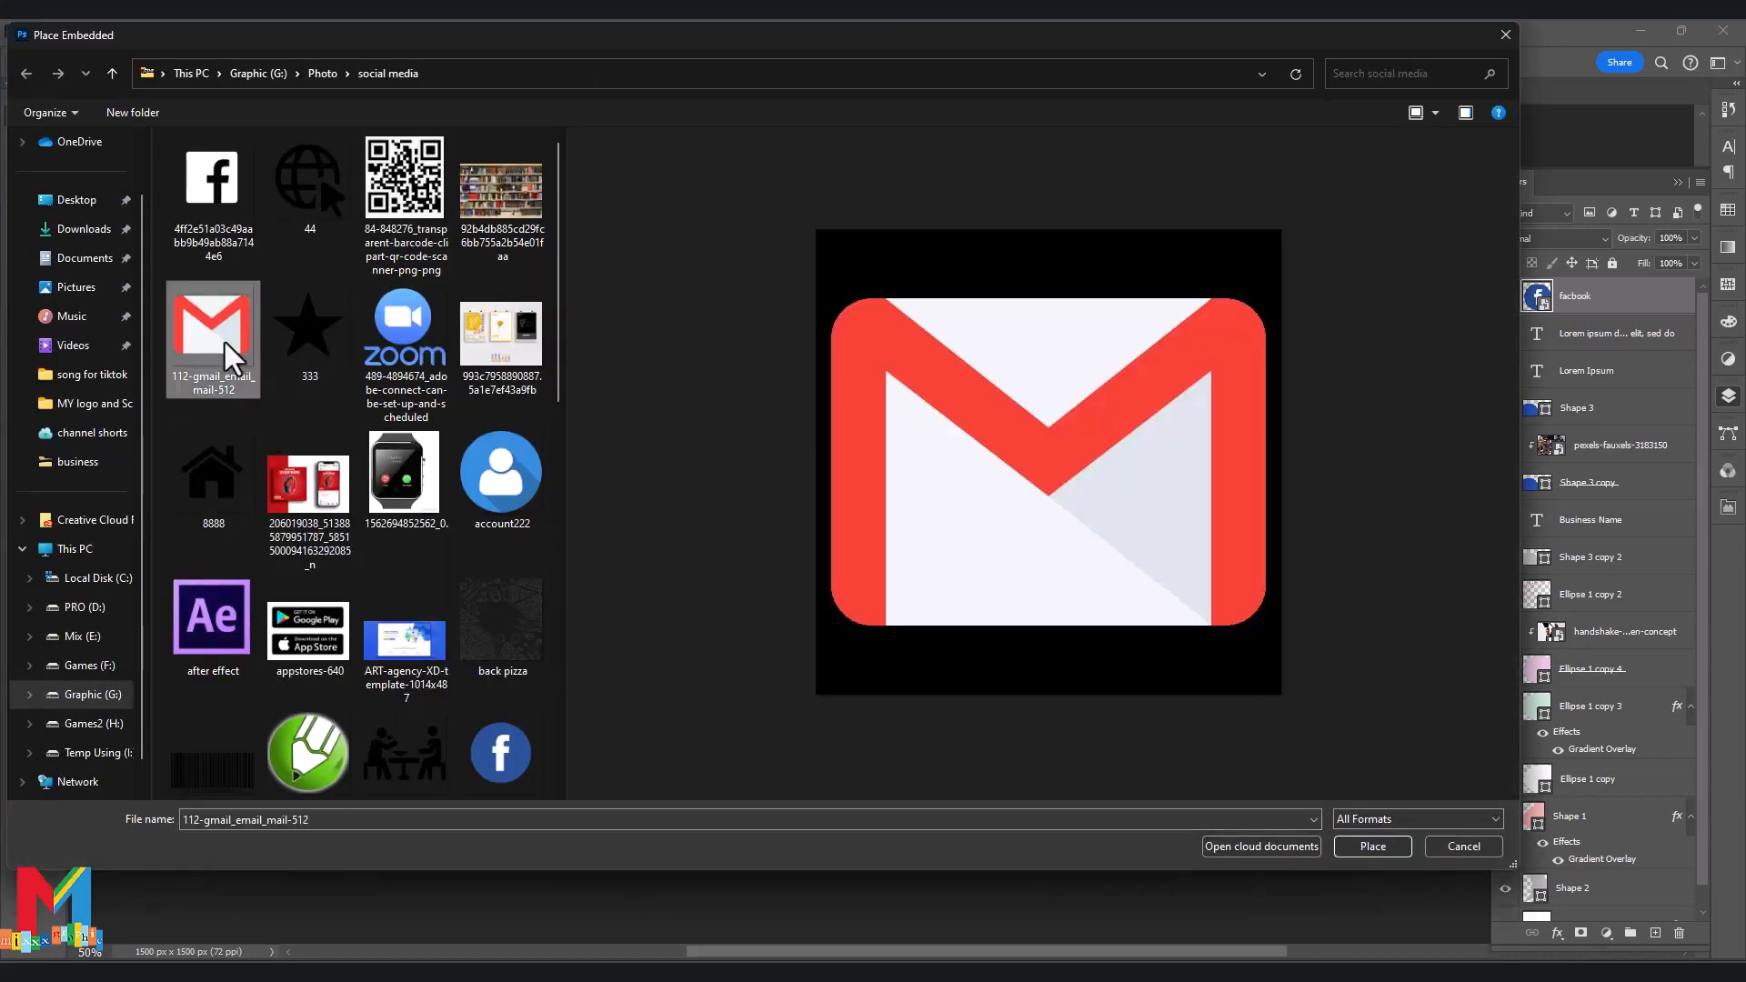
{"action": "double_click", "coordinate": [226, 342]}
{"action": "left_click_drag", "start_coordinate": [897, 428], "coordinate": [636, 793]}
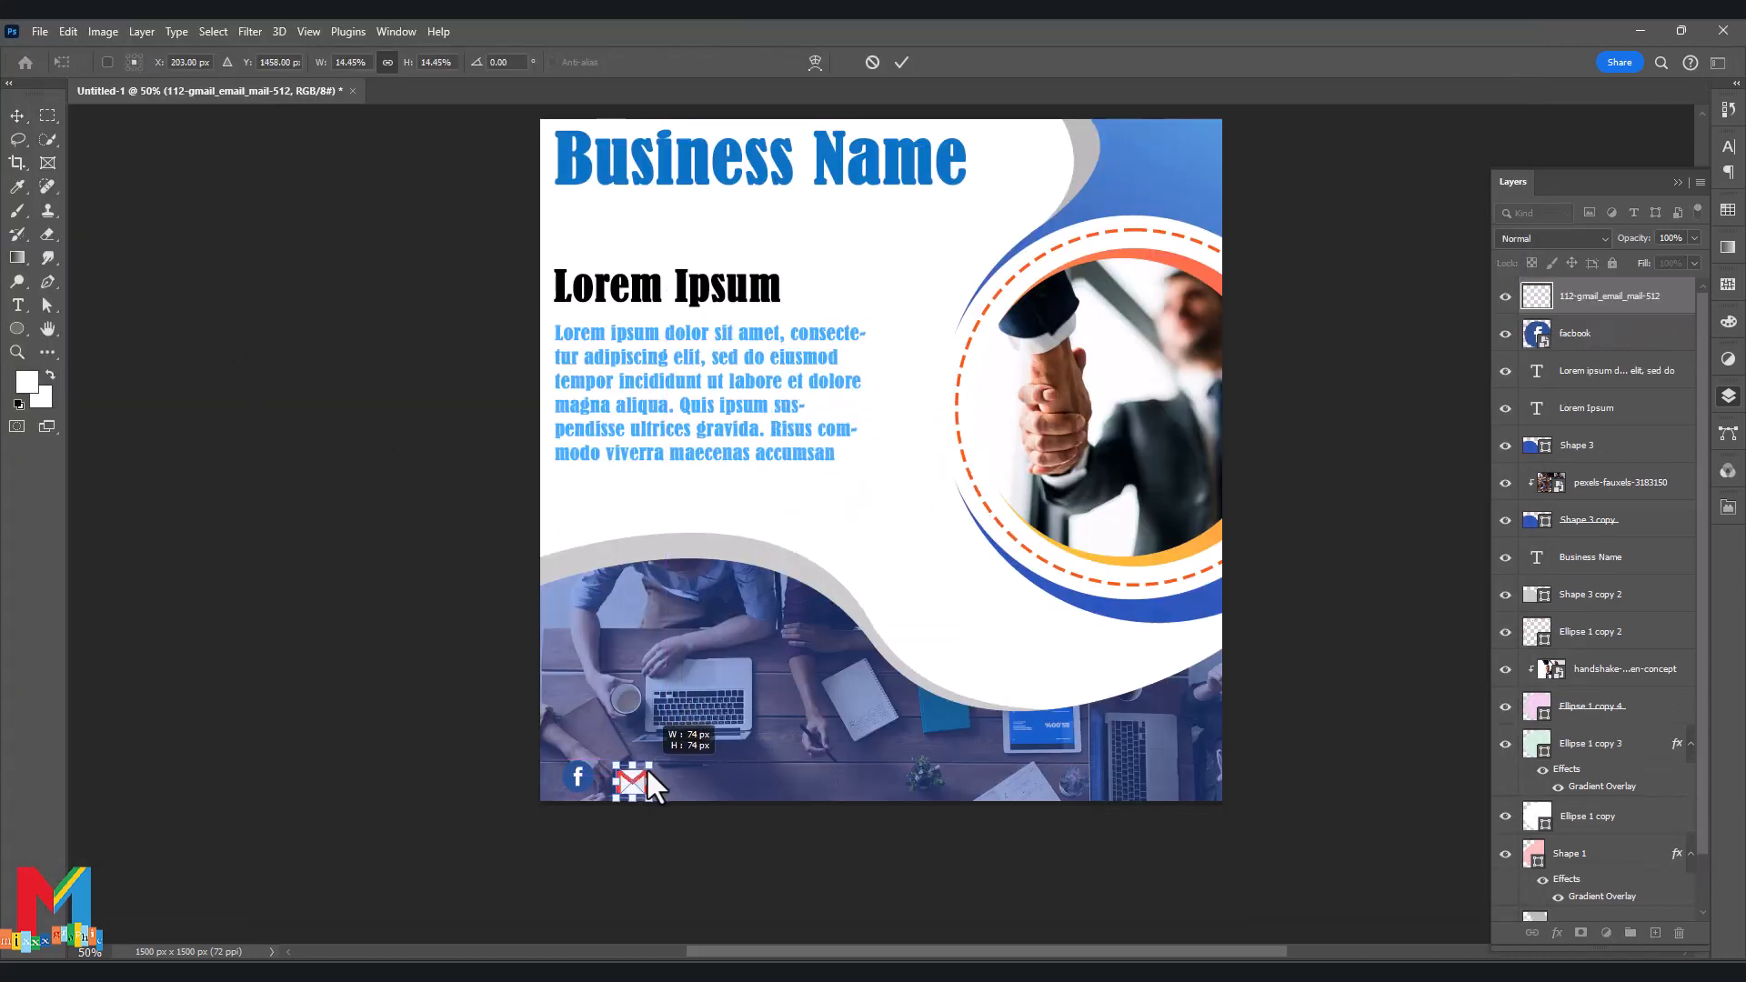
{"action": "key", "text": "Return"}
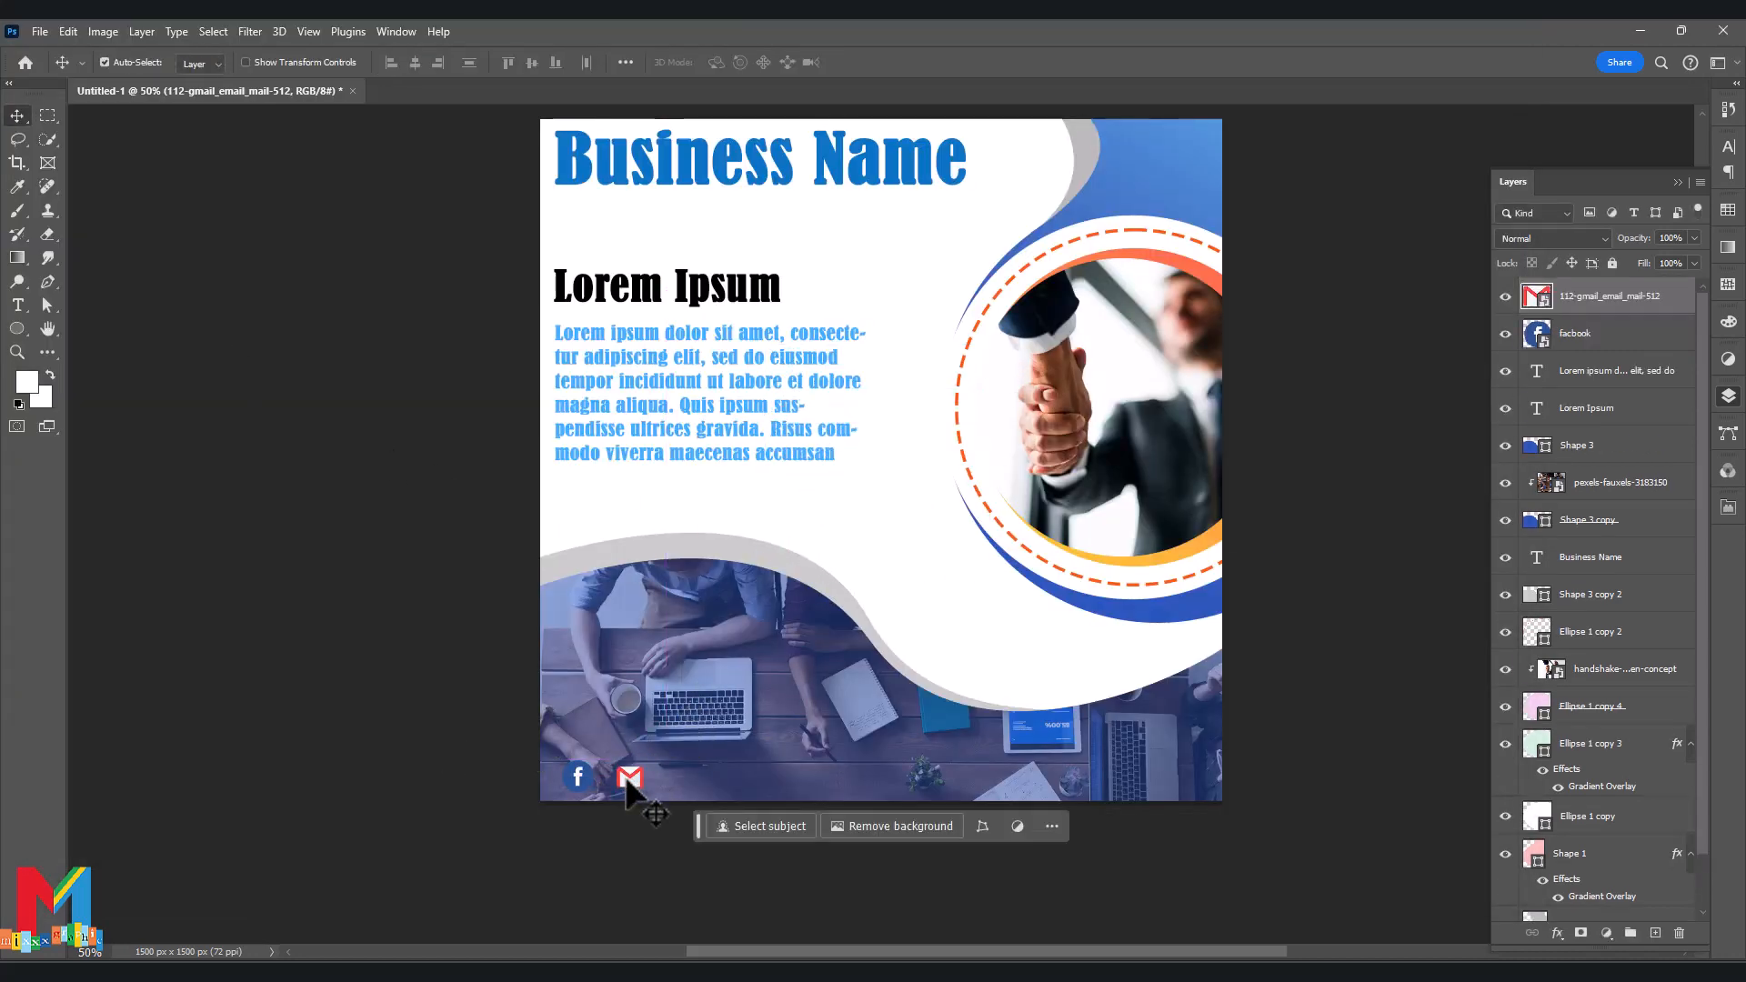
{"action": "left_click", "coordinate": [40, 31]}
{"action": "left_click", "coordinate": [136, 429]}
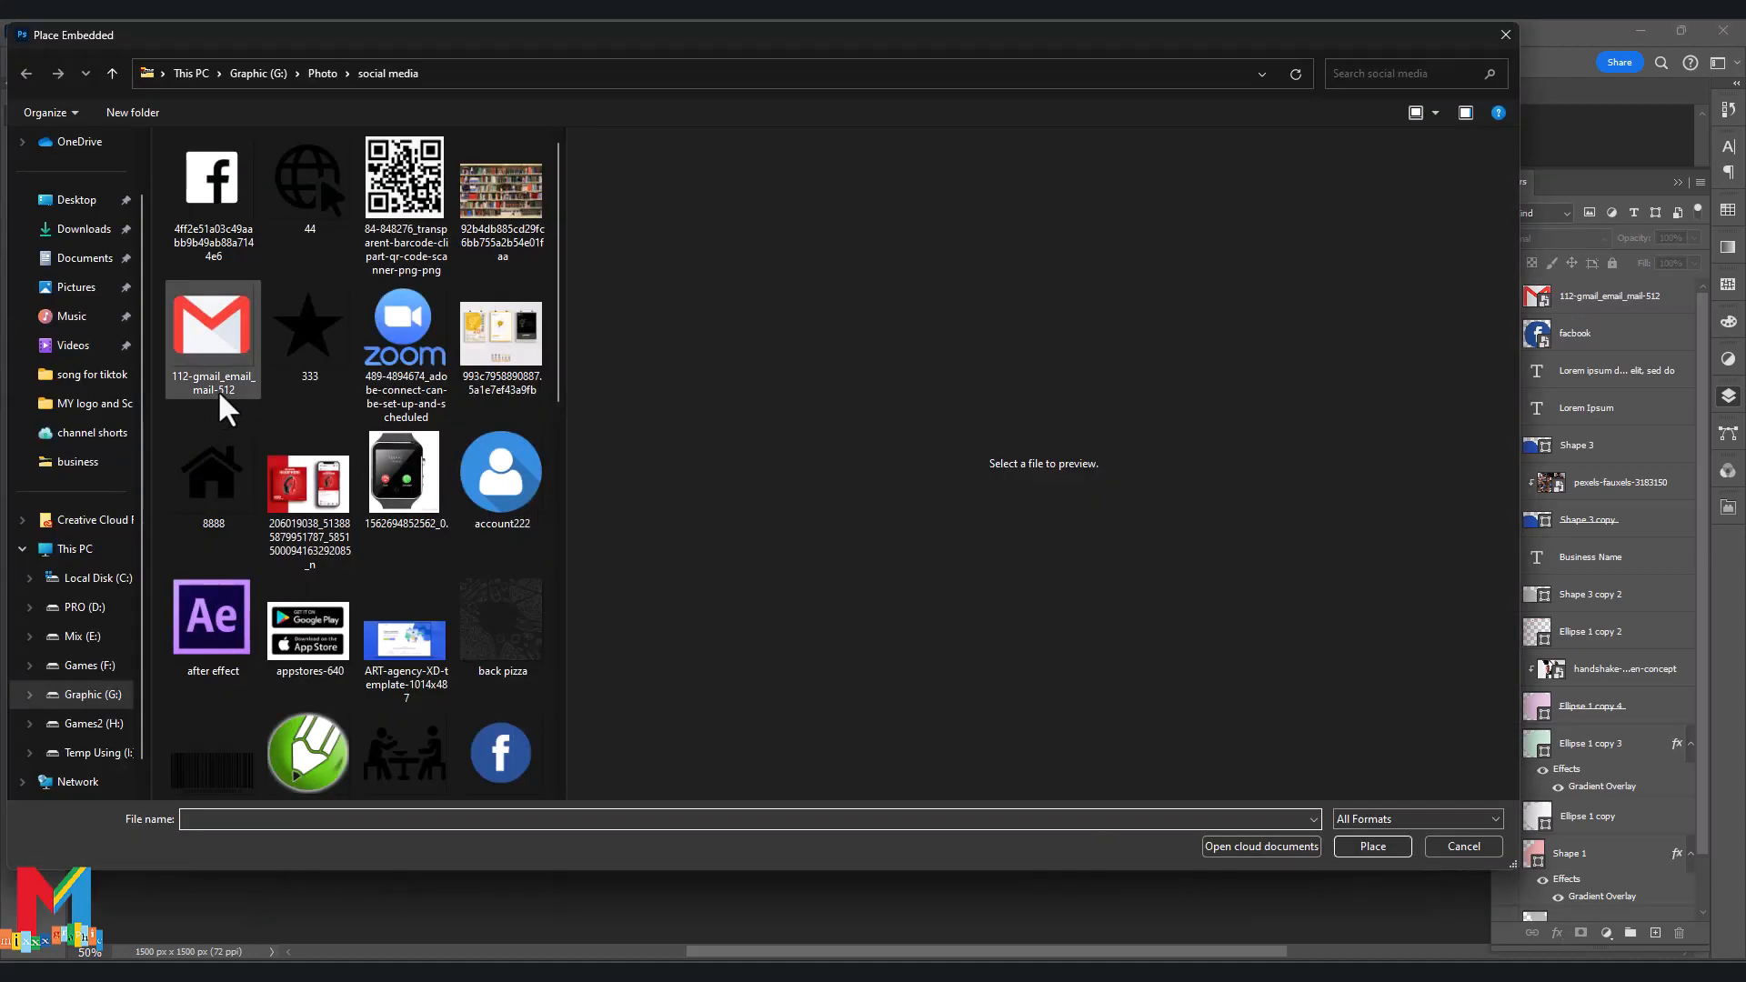
{"action": "scroll", "coordinate": [304, 214], "scroll_direction": "down", "scroll_amount": 8}
{"action": "double_click", "coordinate": [310, 751]}
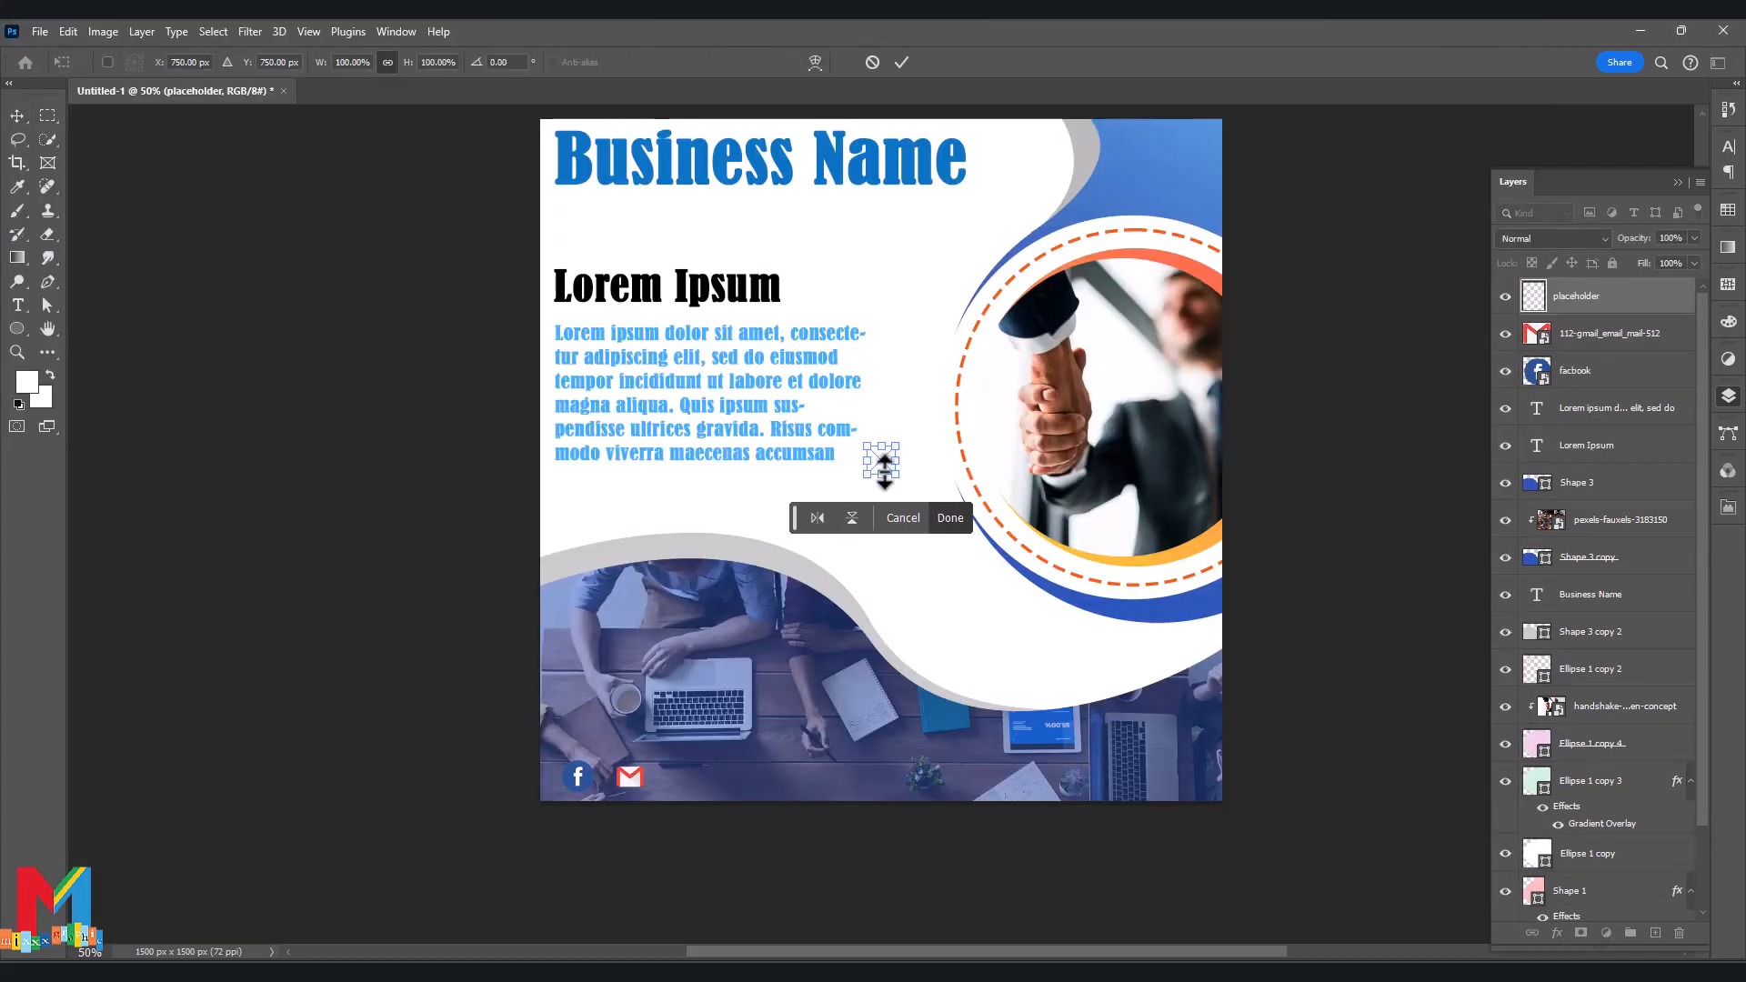
{"action": "left_click_drag", "start_coordinate": [878, 467], "coordinate": [677, 779]}
{"action": "key", "text": "Return"}
Embed the phone-receiver icon at the flyer's lower right.
{"action": "left_click", "coordinate": [40, 31]}
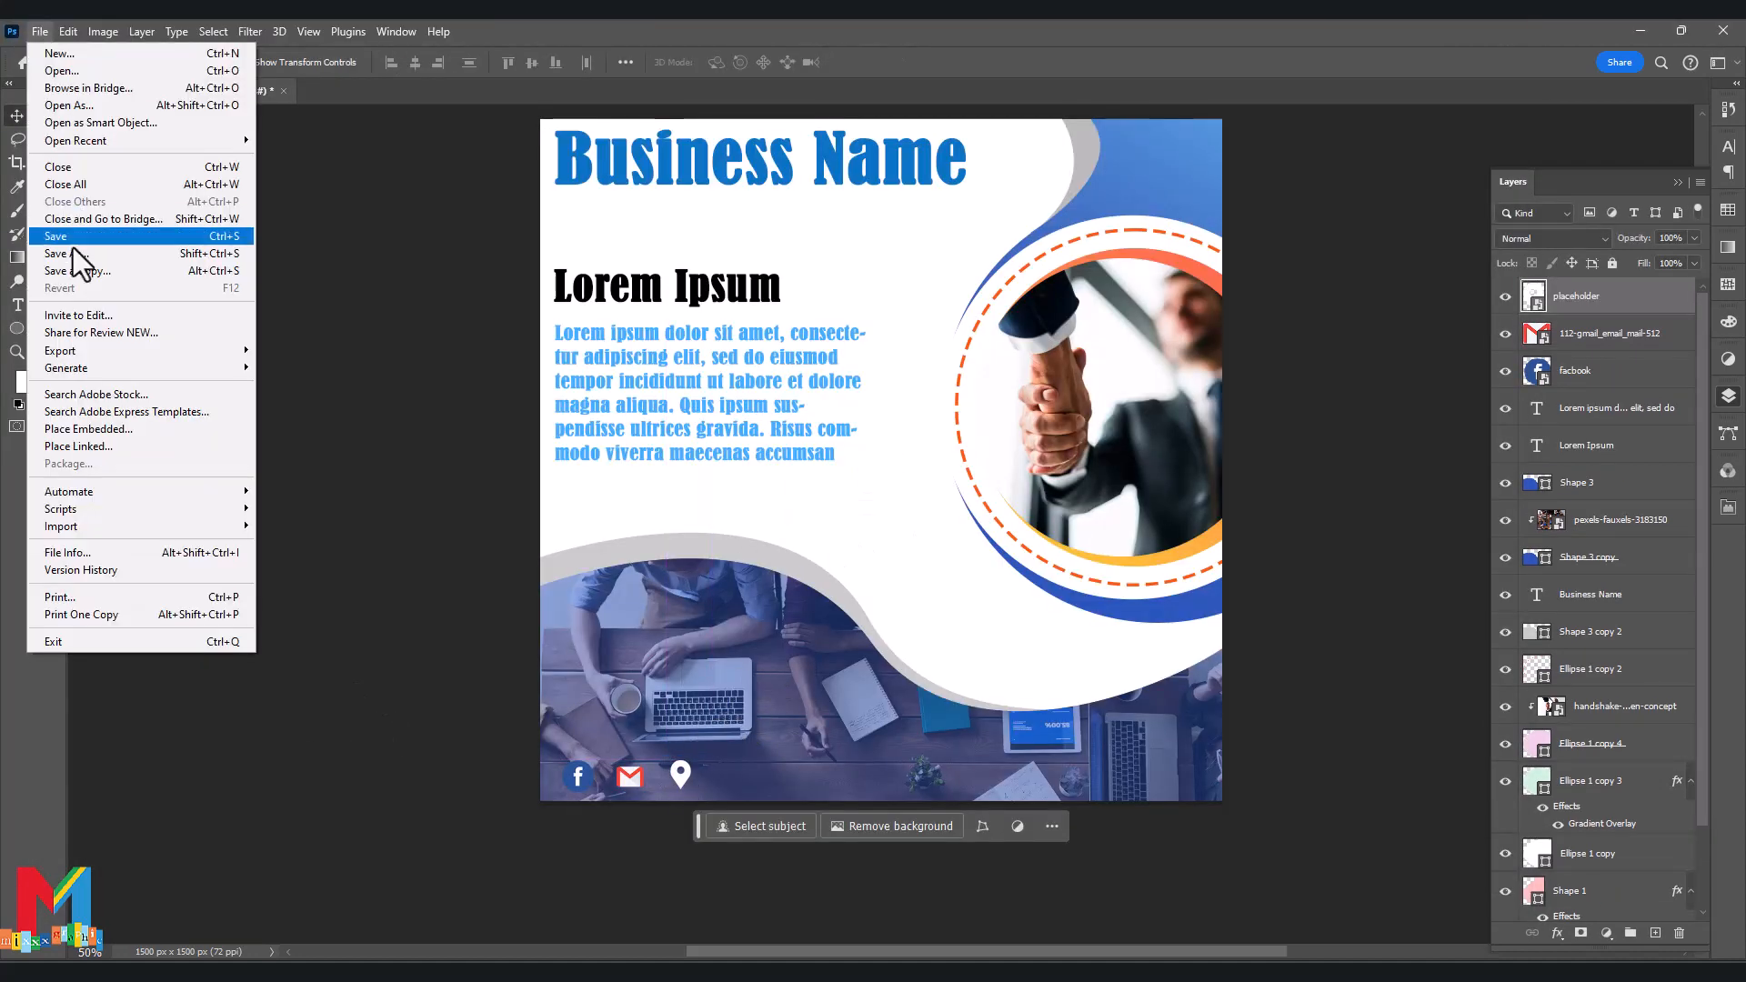
{"action": "left_click", "coordinate": [93, 429]}
{"action": "scroll", "coordinate": [243, 378], "scroll_direction": "down", "scroll_amount": 5}
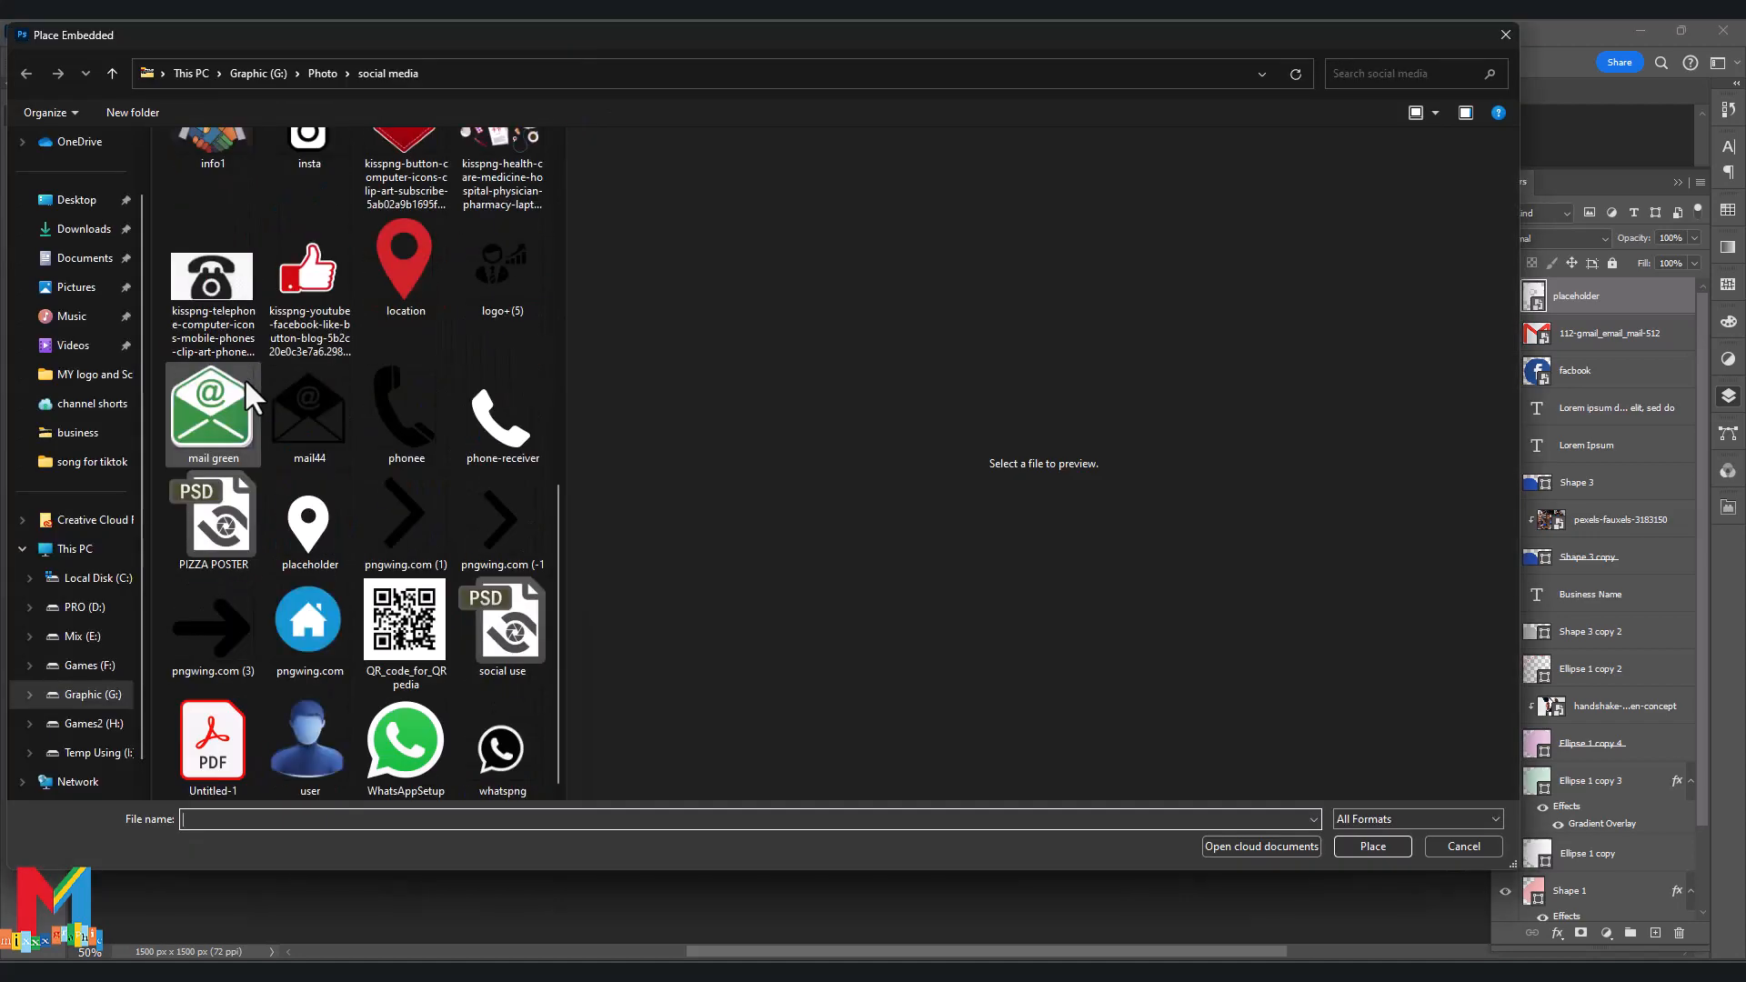
{"action": "double_click", "coordinate": [498, 418]}
{"action": "left_click_drag", "start_coordinate": [879, 465], "coordinate": [1046, 777]}
{"action": "key", "text": "Return"}
{"action": "left_click", "coordinate": [1061, 755]}
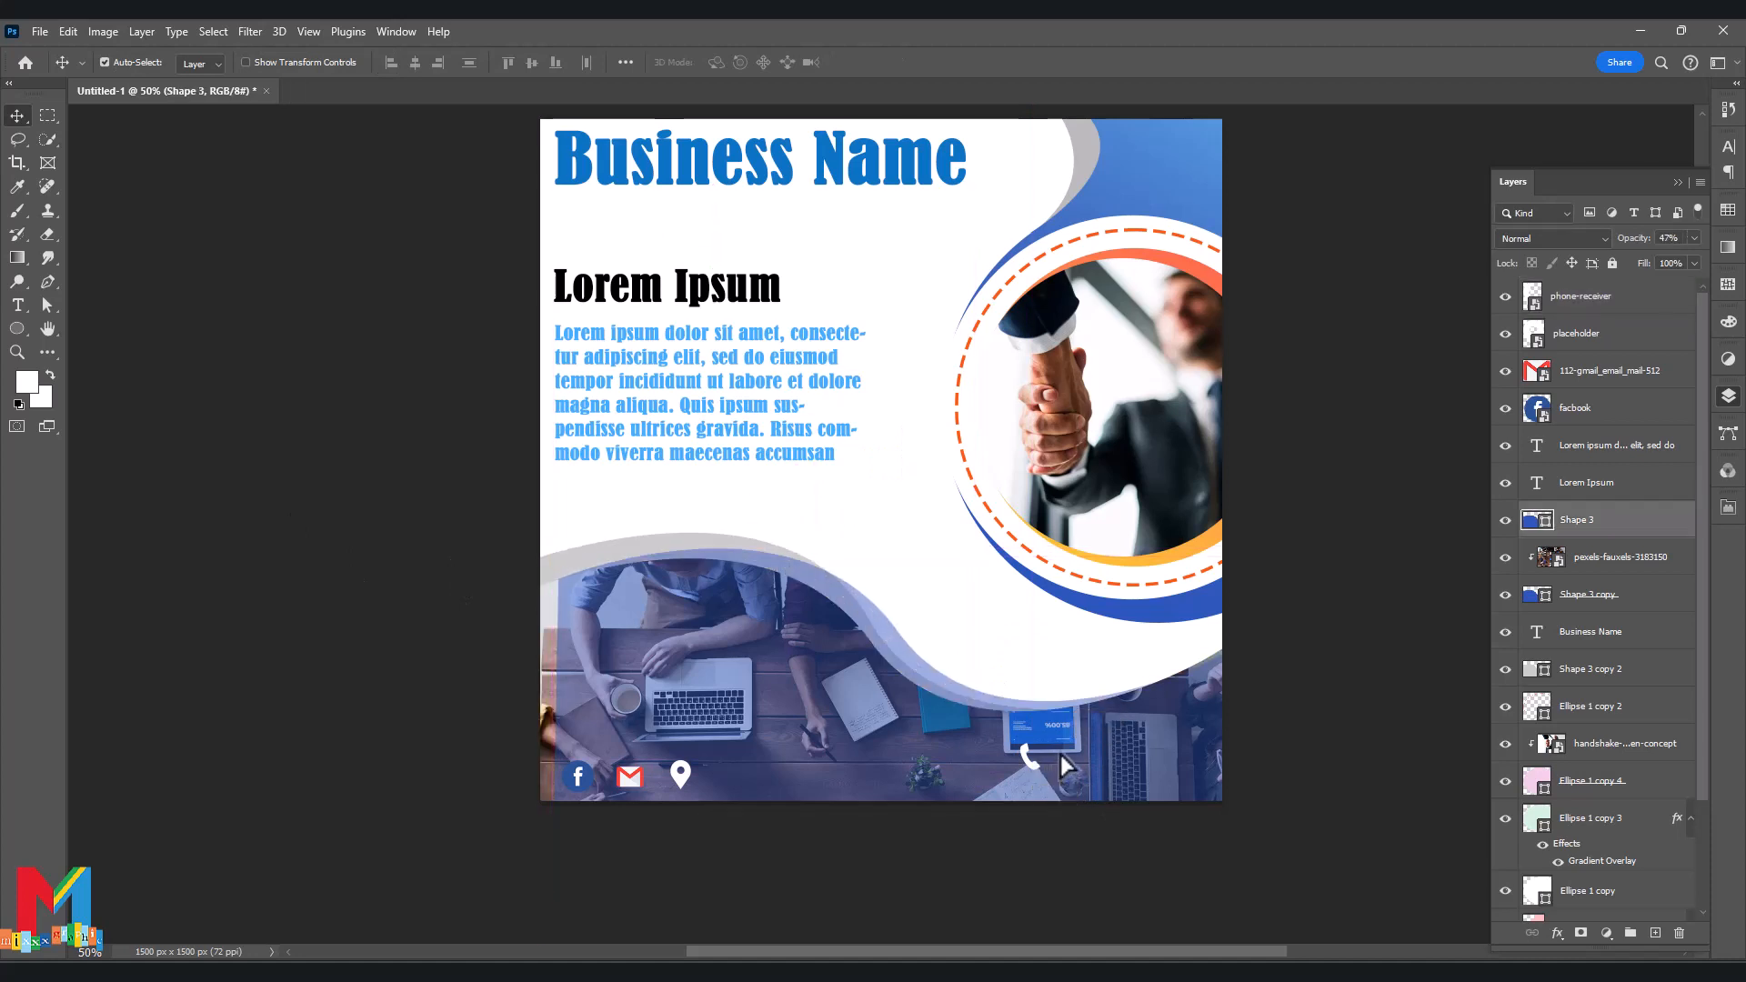
{"action": "left_click", "coordinate": [1031, 757]}
{"action": "left_click", "coordinate": [17, 305]}
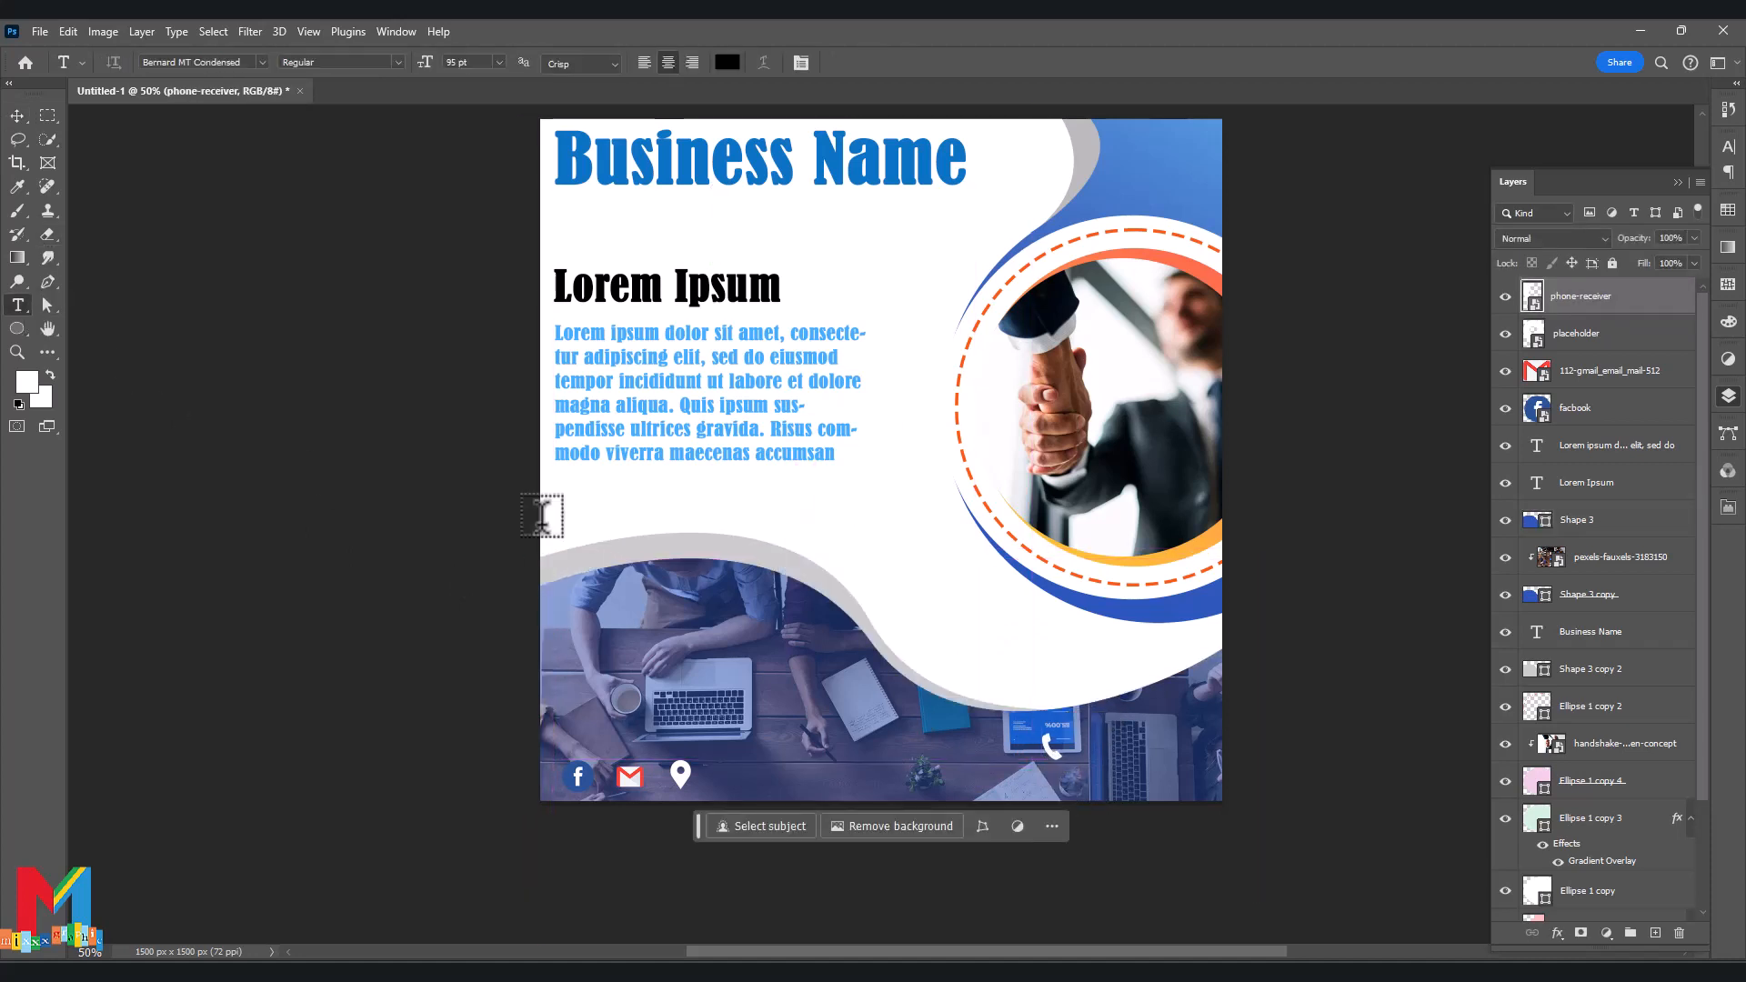
{"action": "left_click", "coordinate": [994, 753]}
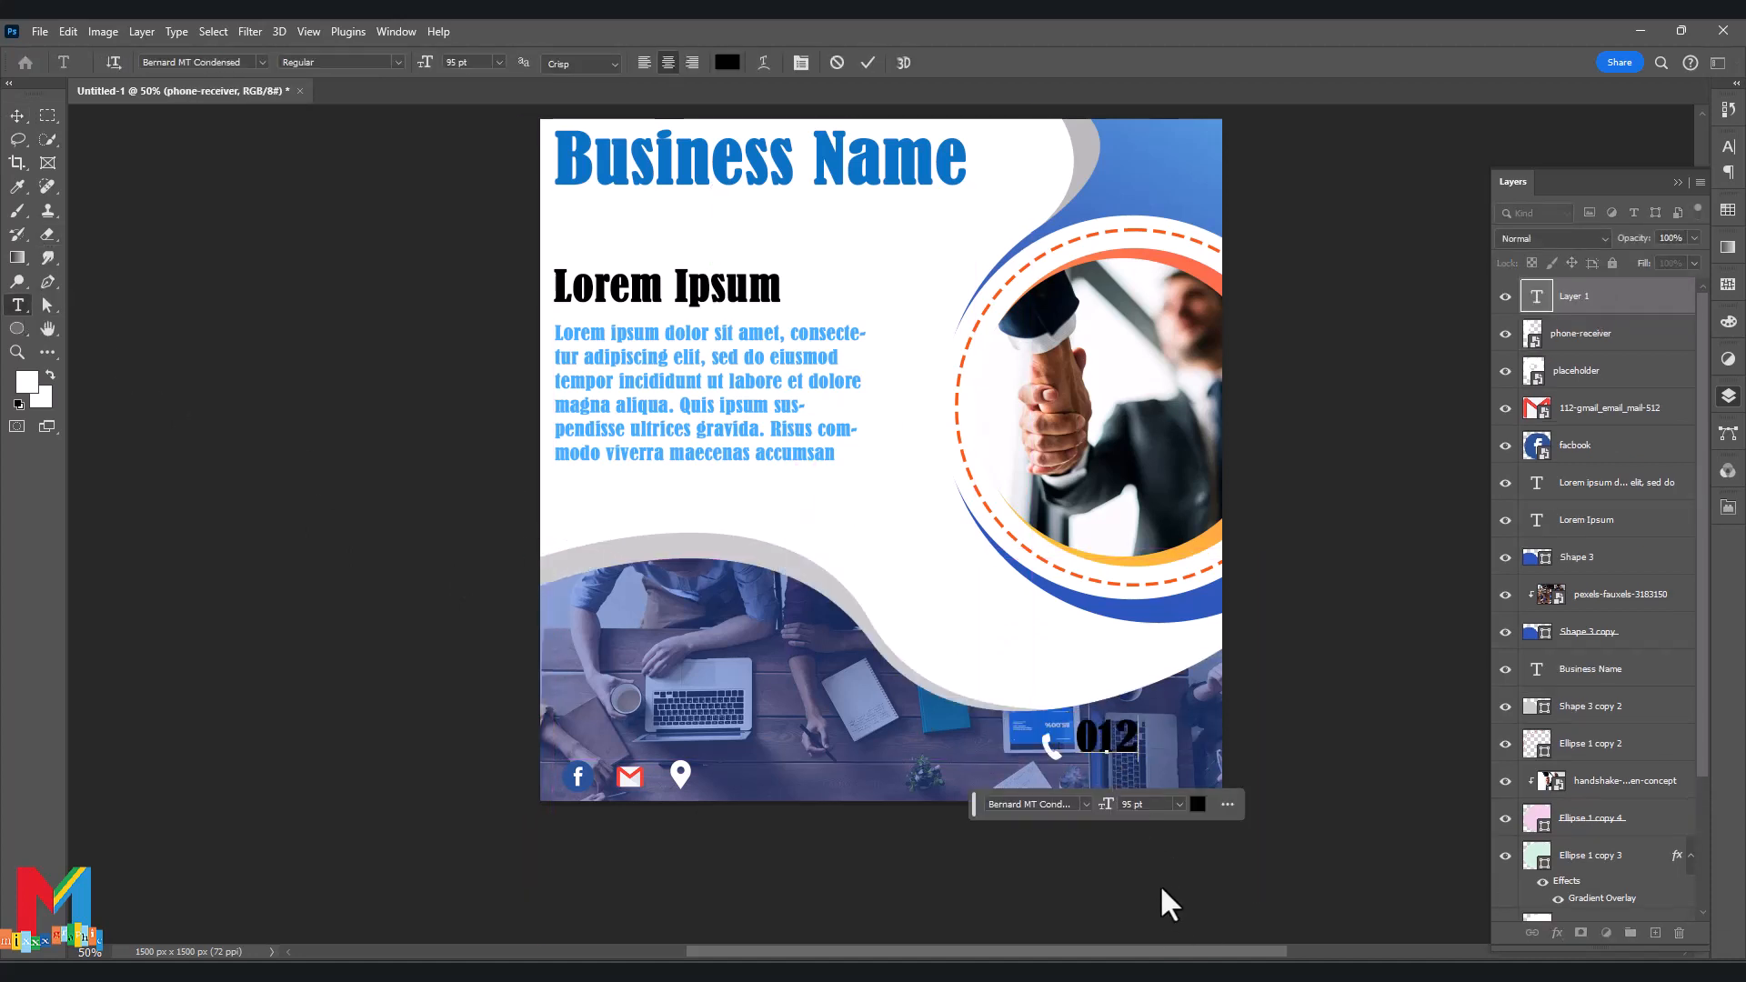
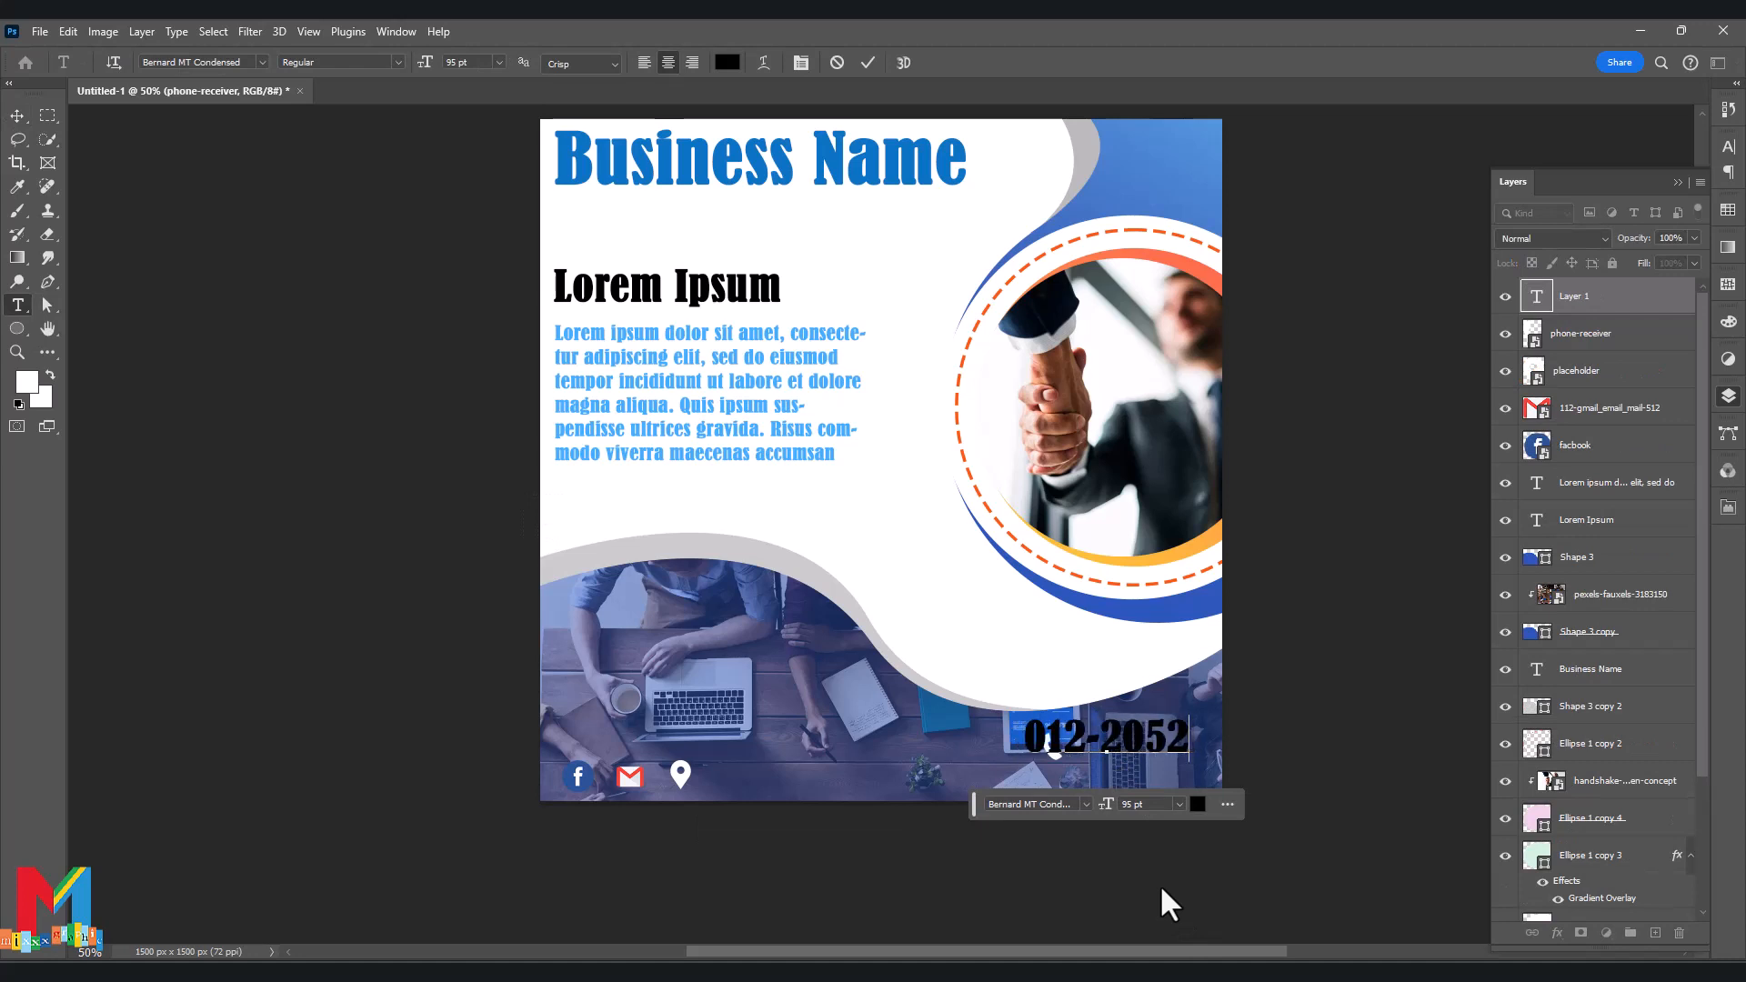
{"action": "left_click", "coordinate": [17, 116]}
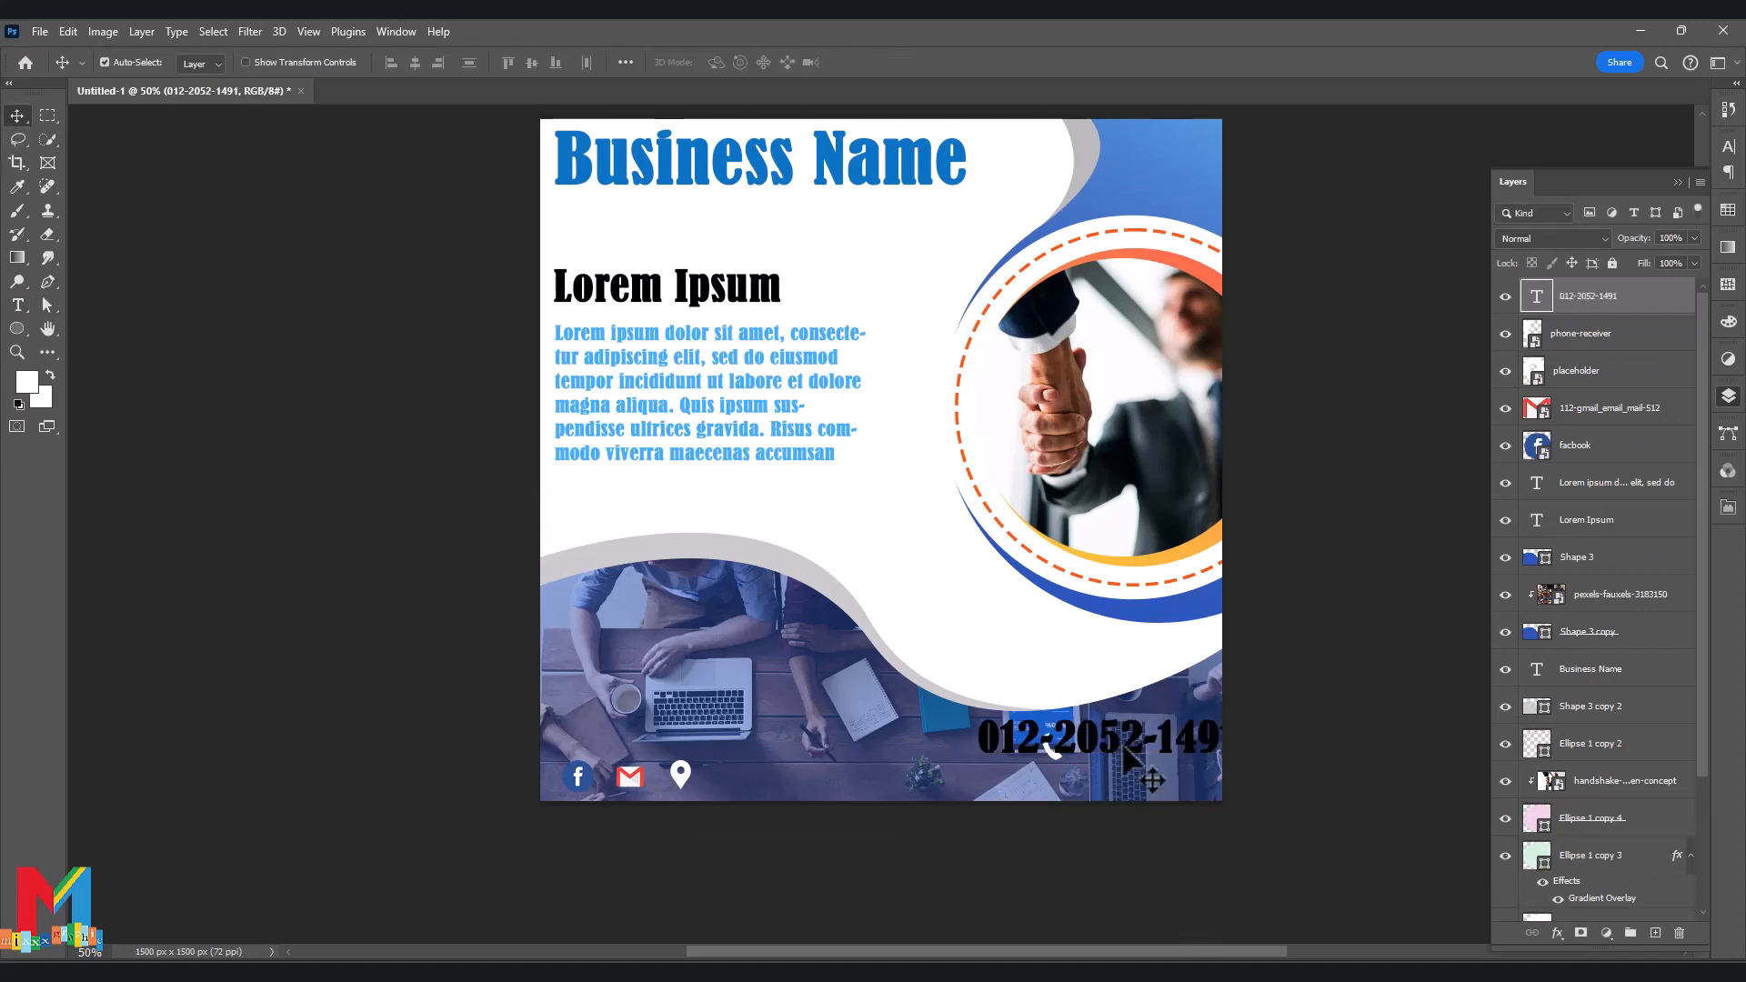
{"action": "double_click", "coordinate": [1125, 746]}
{"action": "left_click", "coordinate": [1198, 804]}
{"action": "left_click", "coordinate": [1144, 439]}
{"action": "left_click", "coordinate": [1556, 423]}
Shrink the phone number to 47 pt and line it up with its icon.
{"action": "left_click_drag", "start_coordinate": [1108, 806], "coordinate": [1074, 809]}
{"action": "left_click", "coordinate": [17, 116]}
{"action": "left_click_drag", "start_coordinate": [1123, 748], "coordinate": [1176, 750]}
{"action": "left_click_drag", "start_coordinate": [1108, 807], "coordinate": [1079, 808]}
{"action": "mouse_move", "coordinate": [1147, 754]}
{"action": "left_mouse_down"}
{"action": "mouse_move", "coordinate": [1128, 773]}
{"action": "mouse_move", "coordinate": [1117, 757]}
{"action": "left_mouse_up"}
{"action": "mouse_move", "coordinate": [1057, 754]}
{"action": "left_mouse_down"}
{"action": "mouse_move", "coordinate": [1186, 753]}
{"action": "mouse_move", "coordinate": [1081, 758]}
{"action": "left_mouse_up"}
{"action": "left_click", "coordinate": [1162, 753]}
{"action": "left_click", "coordinate": [1027, 808]}
{"action": "scroll", "coordinate": [1118, 773], "scroll_direction": "down", "scroll_amount": 1}
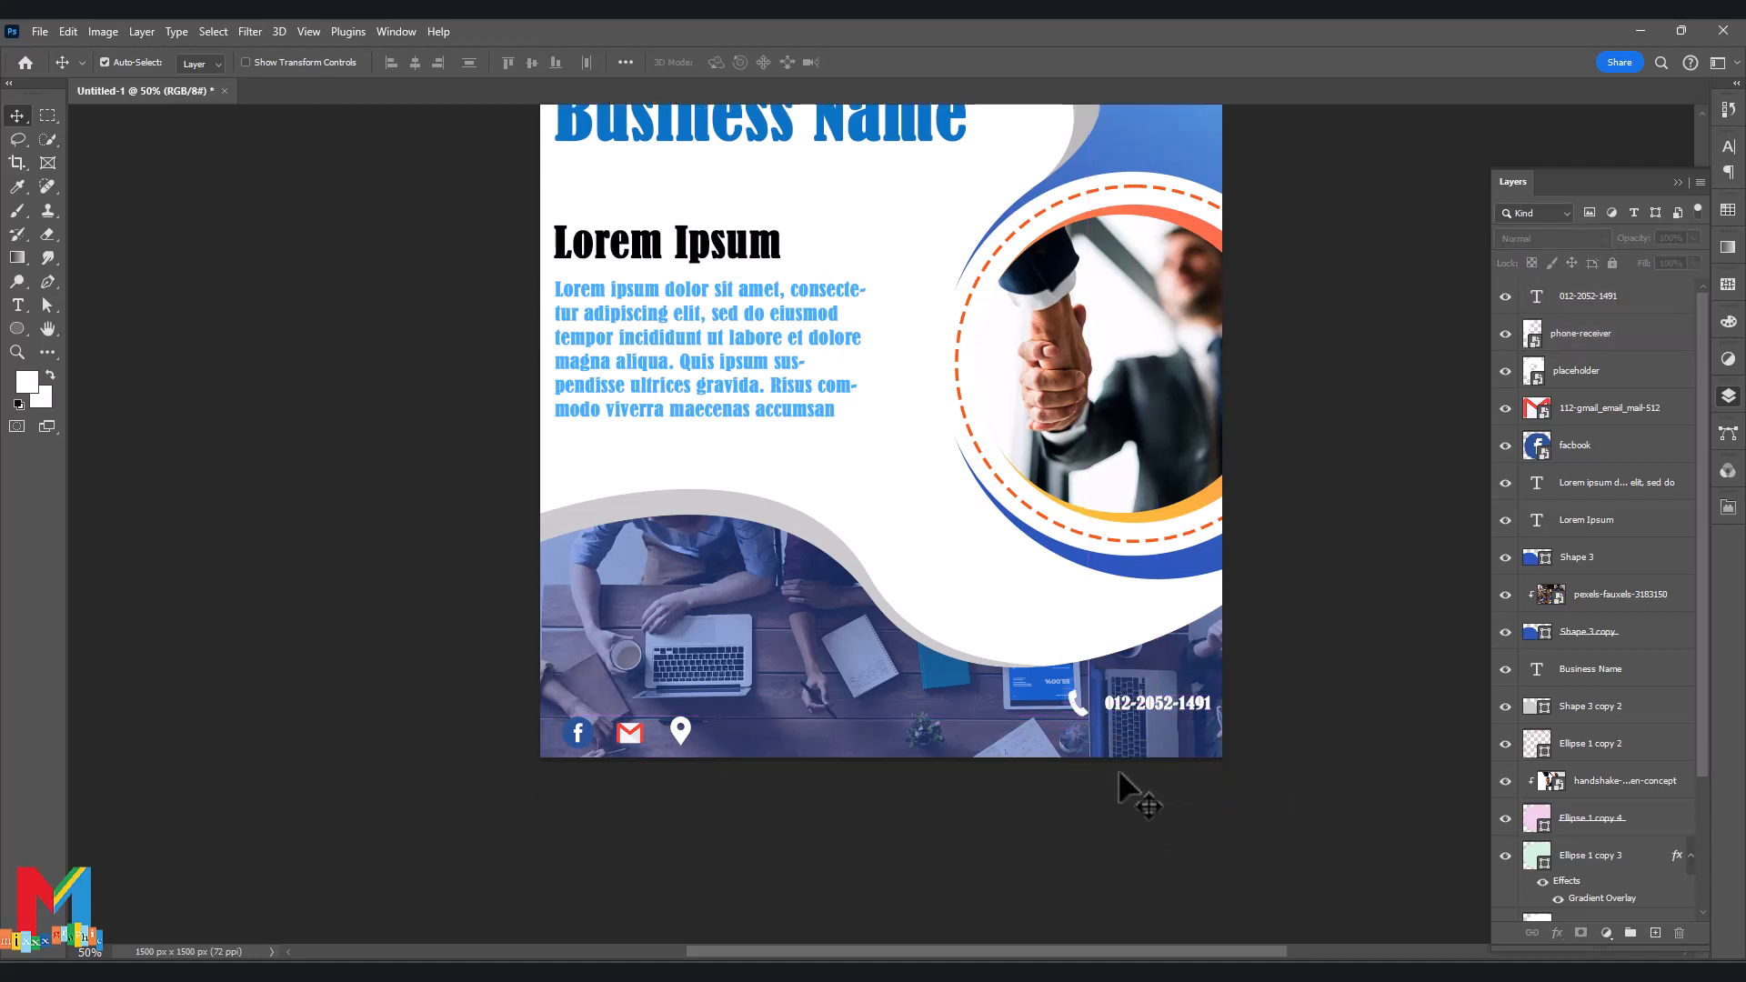
{"action": "left_click", "coordinate": [17, 305]}
{"action": "left_click", "coordinate": [1119, 751]}
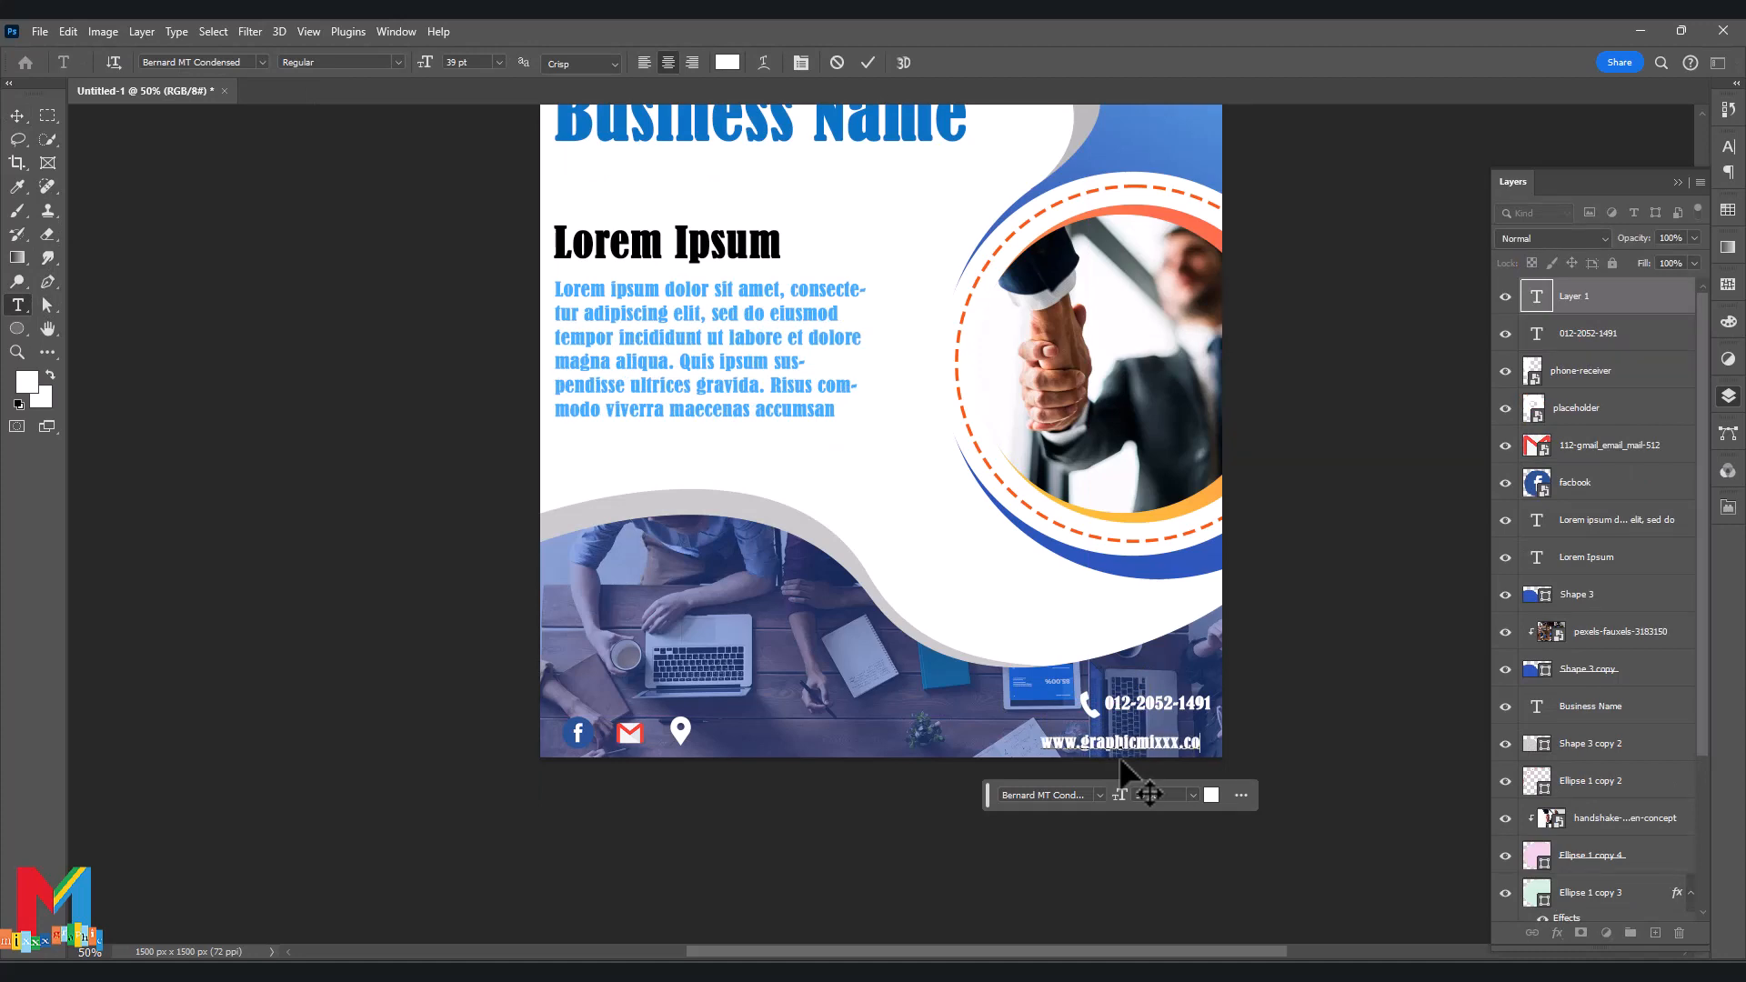
{"action": "left_click", "coordinate": [17, 115]}
{"action": "left_click_drag", "start_coordinate": [1121, 745], "coordinate": [1129, 746]}
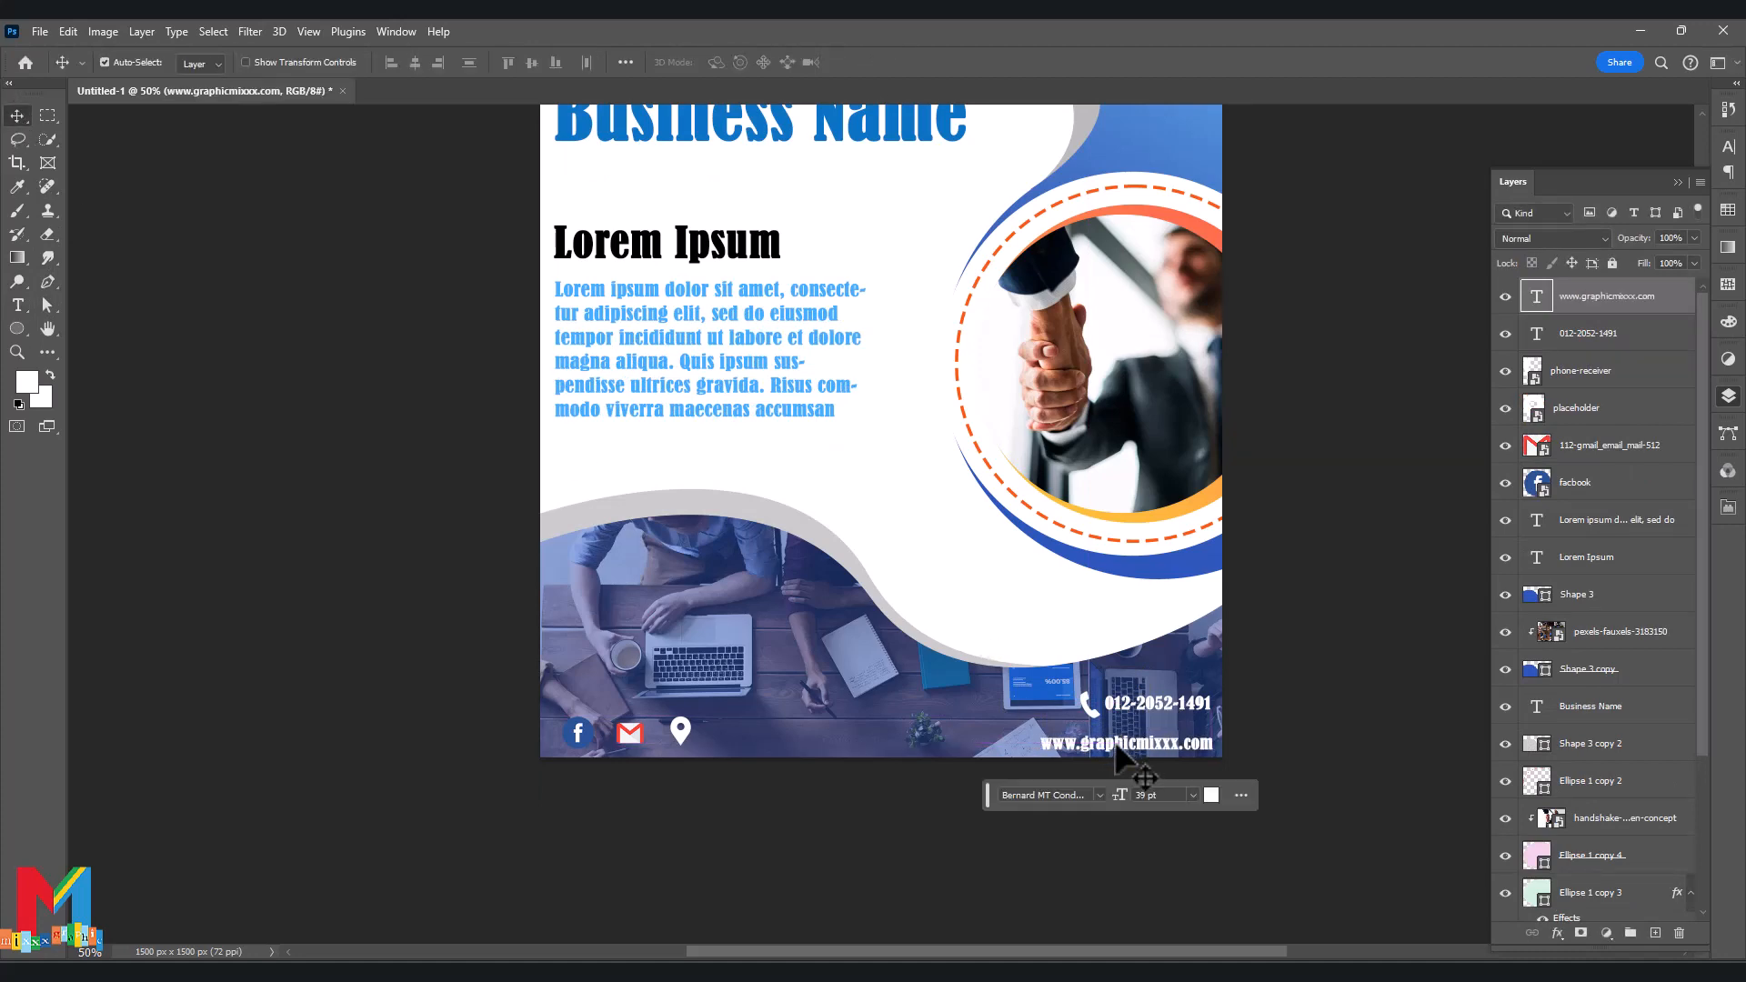
Embed the globe image file 44 into the flyer.
{"action": "left_click", "coordinate": [40, 31]}
{"action": "left_click", "coordinate": [136, 429]}
{"action": "scroll", "coordinate": [334, 469], "scroll_direction": "down", "scroll_amount": 4}
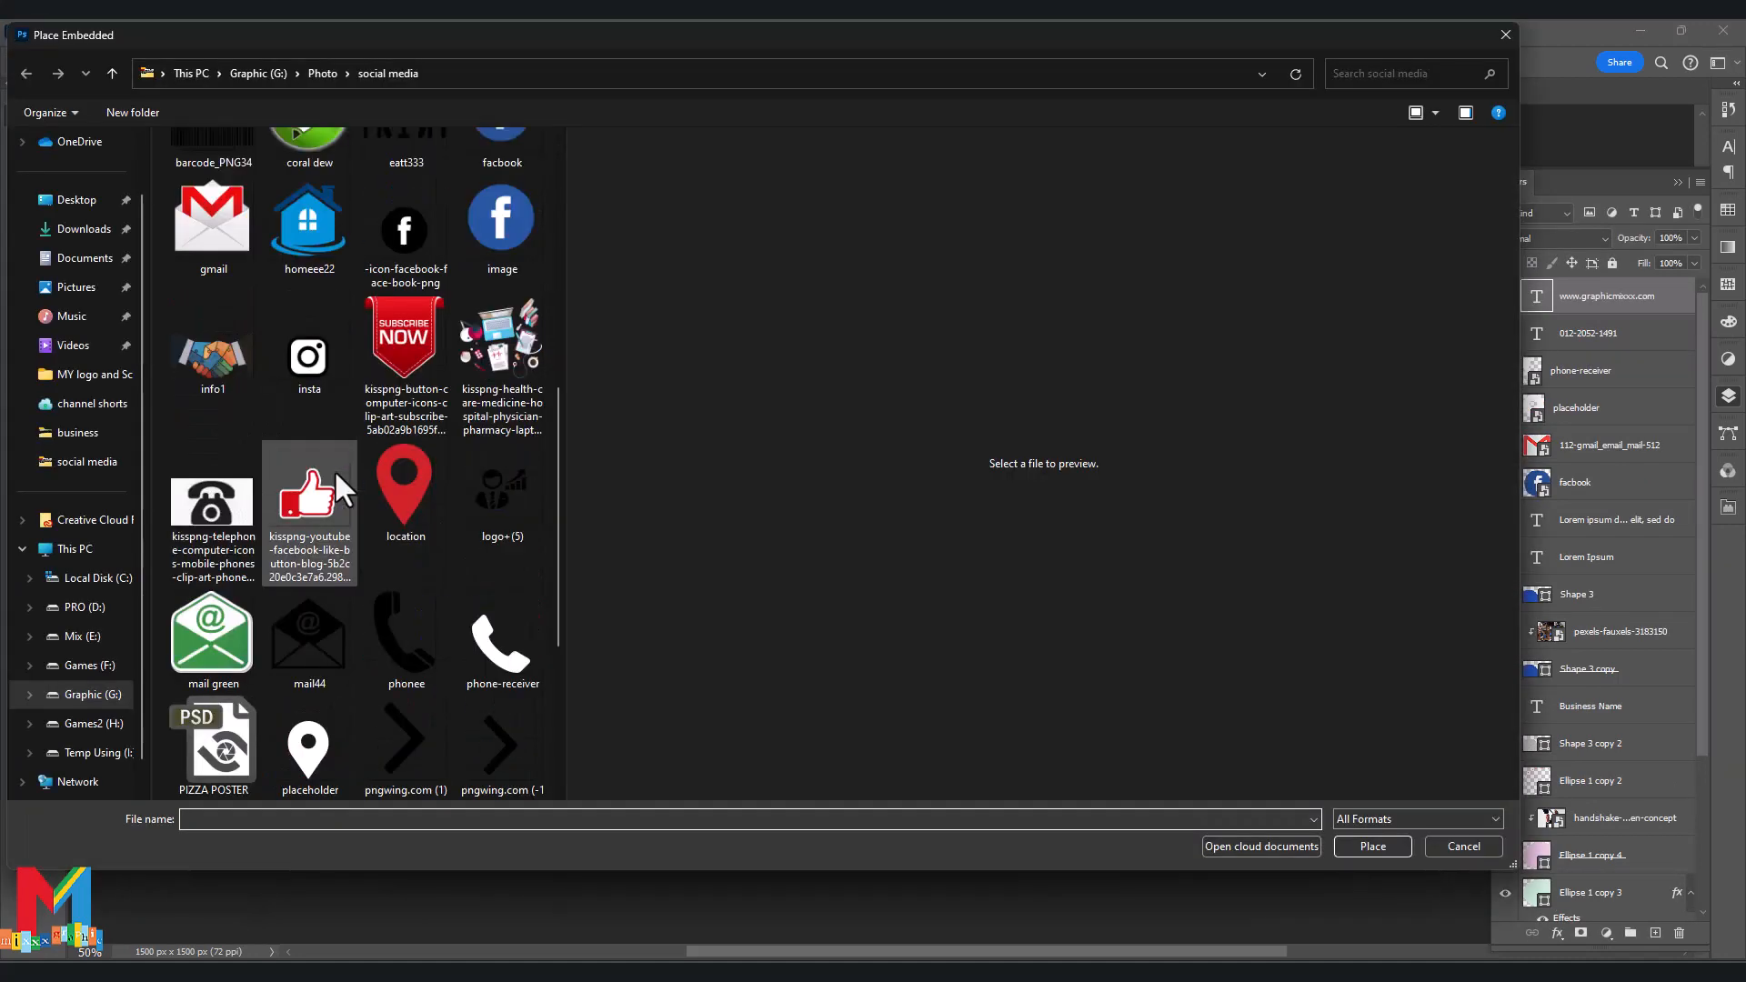
{"action": "scroll", "coordinate": [335, 470], "scroll_direction": "up", "scroll_amount": 2}
{"action": "scroll", "coordinate": [335, 470], "scroll_direction": "up", "scroll_amount": 4}
{"action": "left_click", "coordinate": [321, 193]}
{"action": "left_click", "coordinate": [1350, 842]}
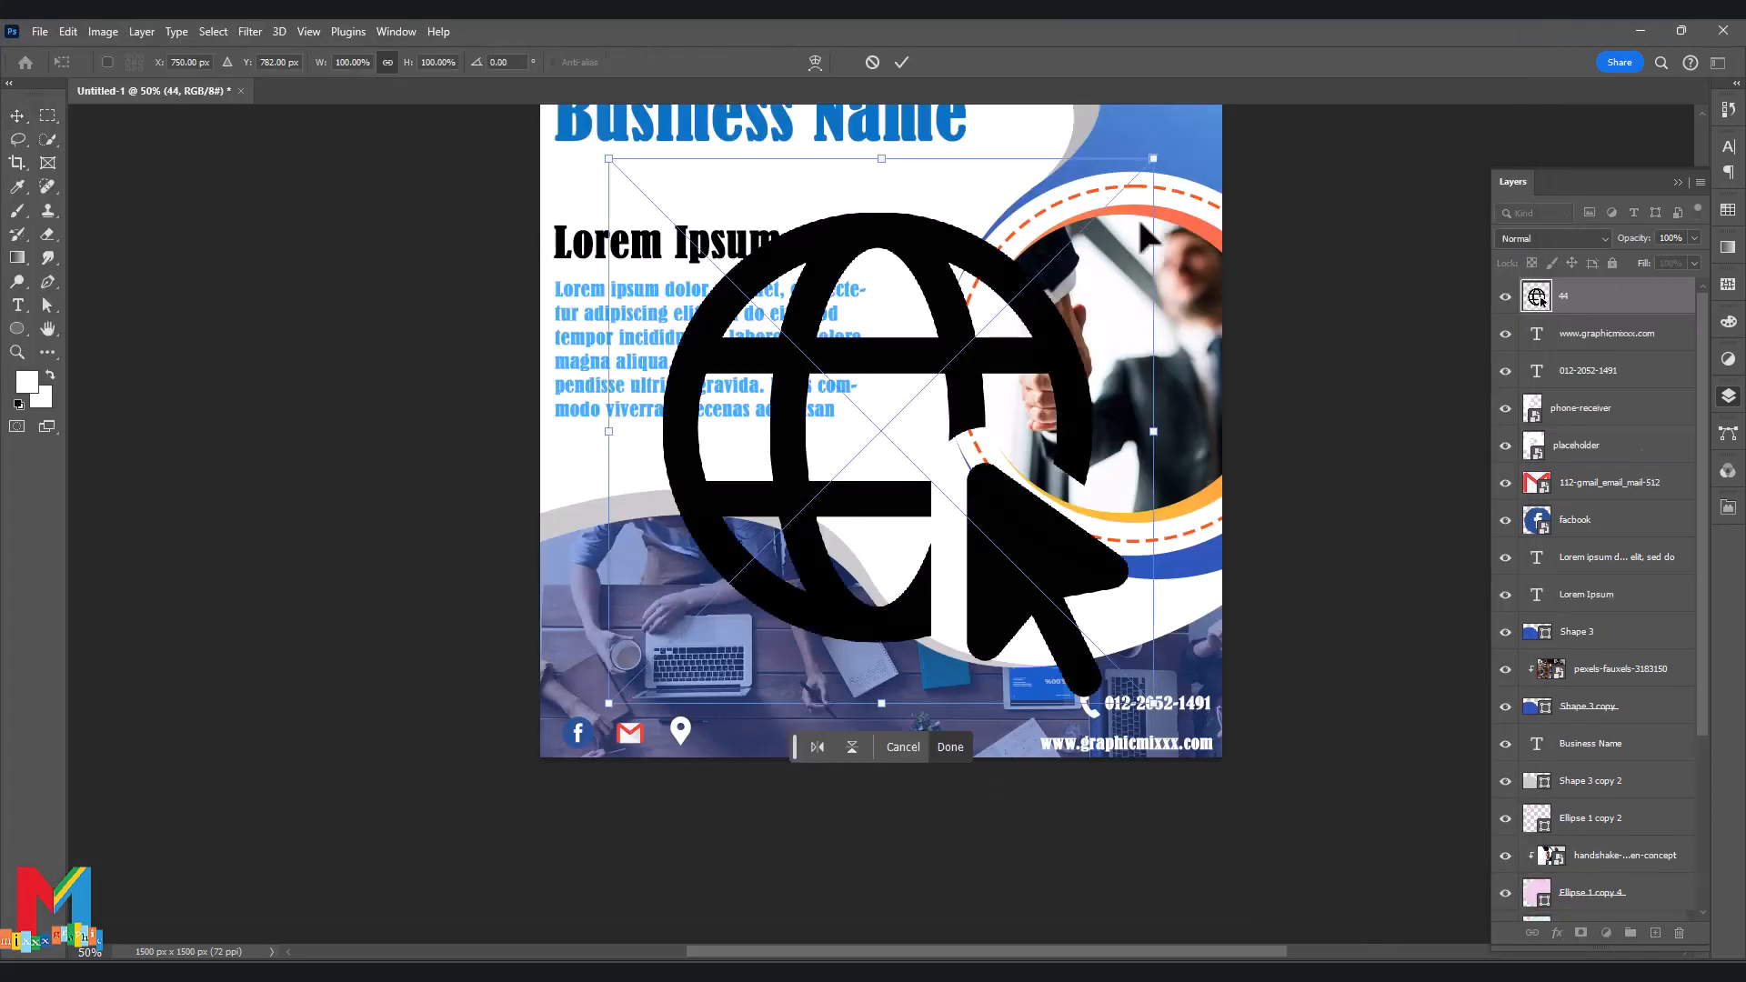
{"action": "left_click", "coordinate": [1573, 298]}
Make the globe white with a Color Overlay and shrink it beside the website.
{"action": "double_click", "coordinate": [1573, 300]}
{"action": "left_click", "coordinate": [1055, 499]}
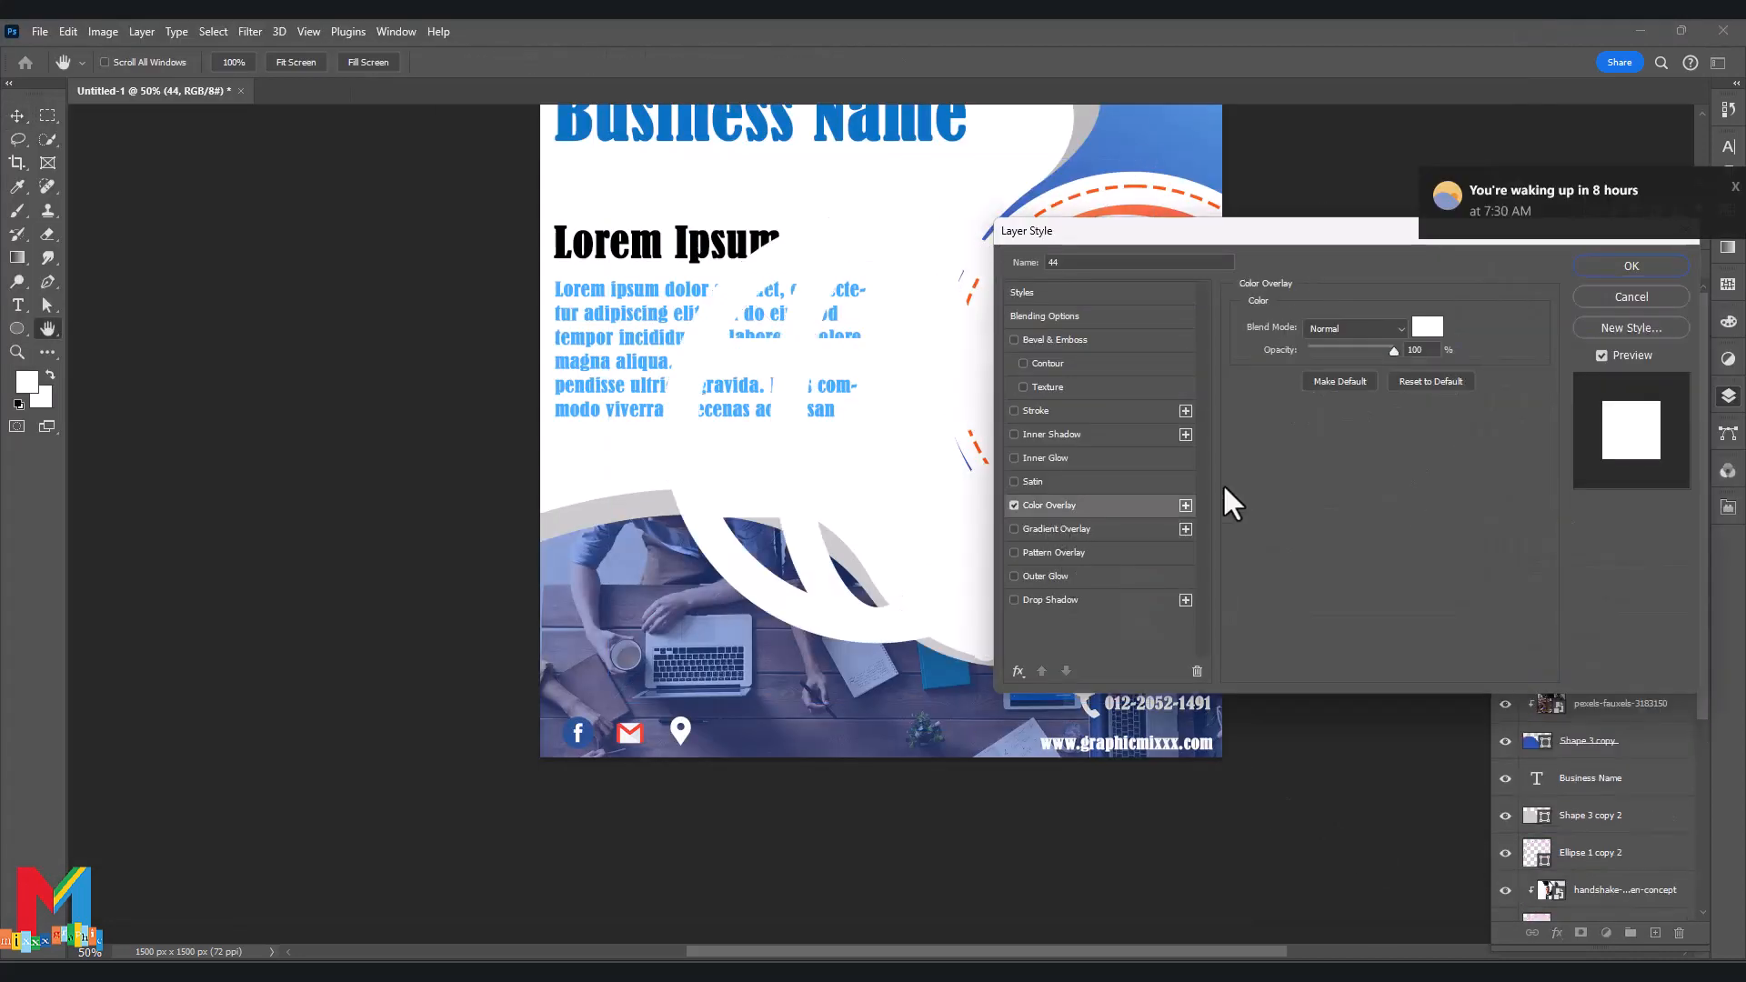
{"action": "left_click", "coordinate": [1632, 271]}
{"action": "key", "text": "ctrl+t"}
{"action": "left_click_drag", "start_coordinate": [1149, 164], "coordinate": [962, 725]}
{"action": "left_click_drag", "start_coordinate": [795, 748], "coordinate": [844, 829]}
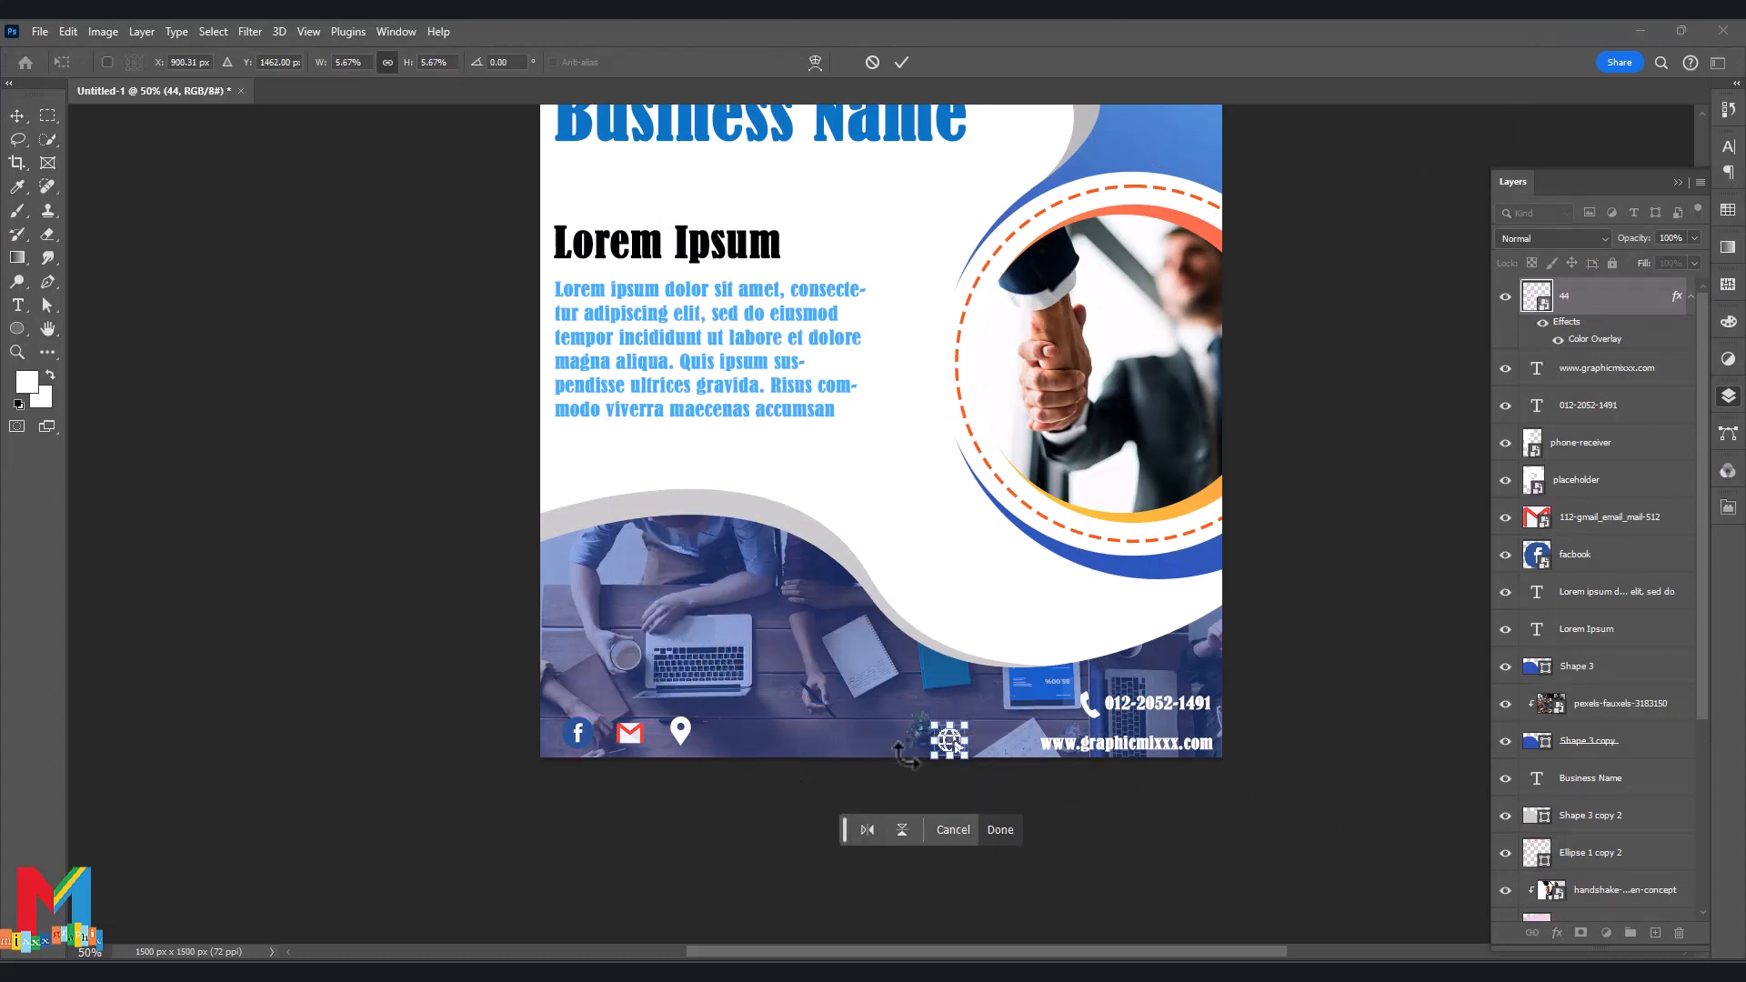
{"action": "left_click_drag", "start_coordinate": [952, 740], "coordinate": [1012, 739]}
{"action": "key", "text": "Return"}
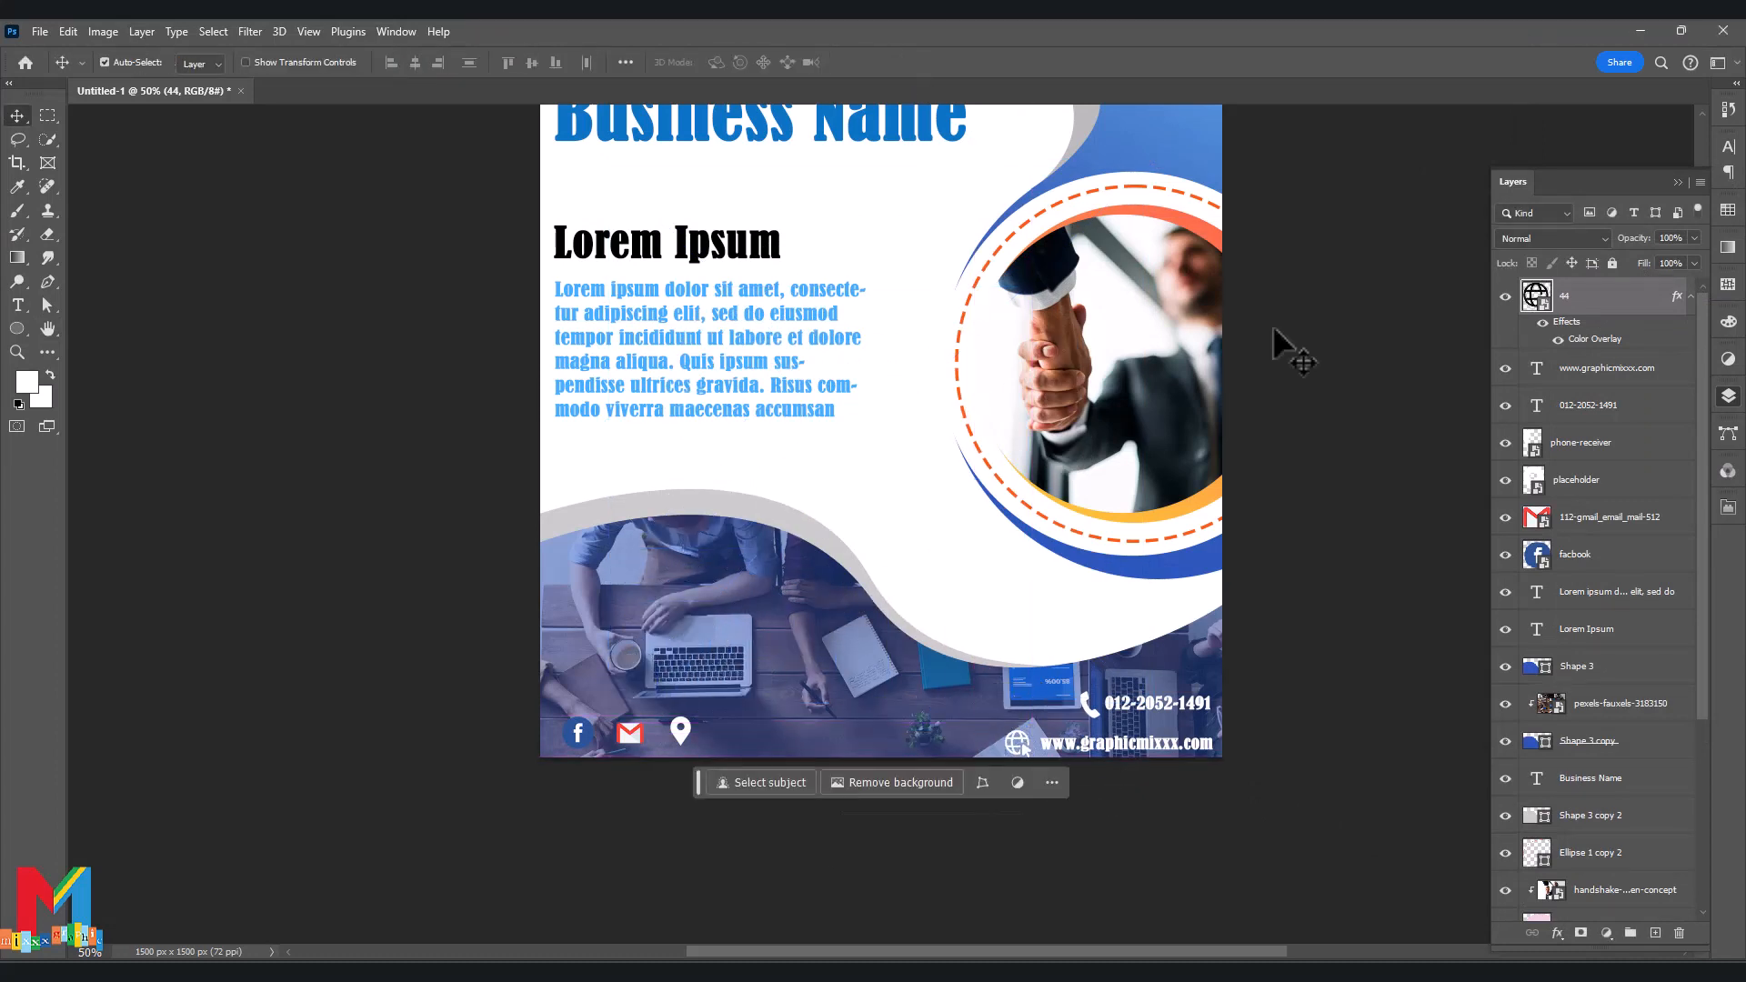
{"action": "left_click", "coordinate": [1206, 801]}
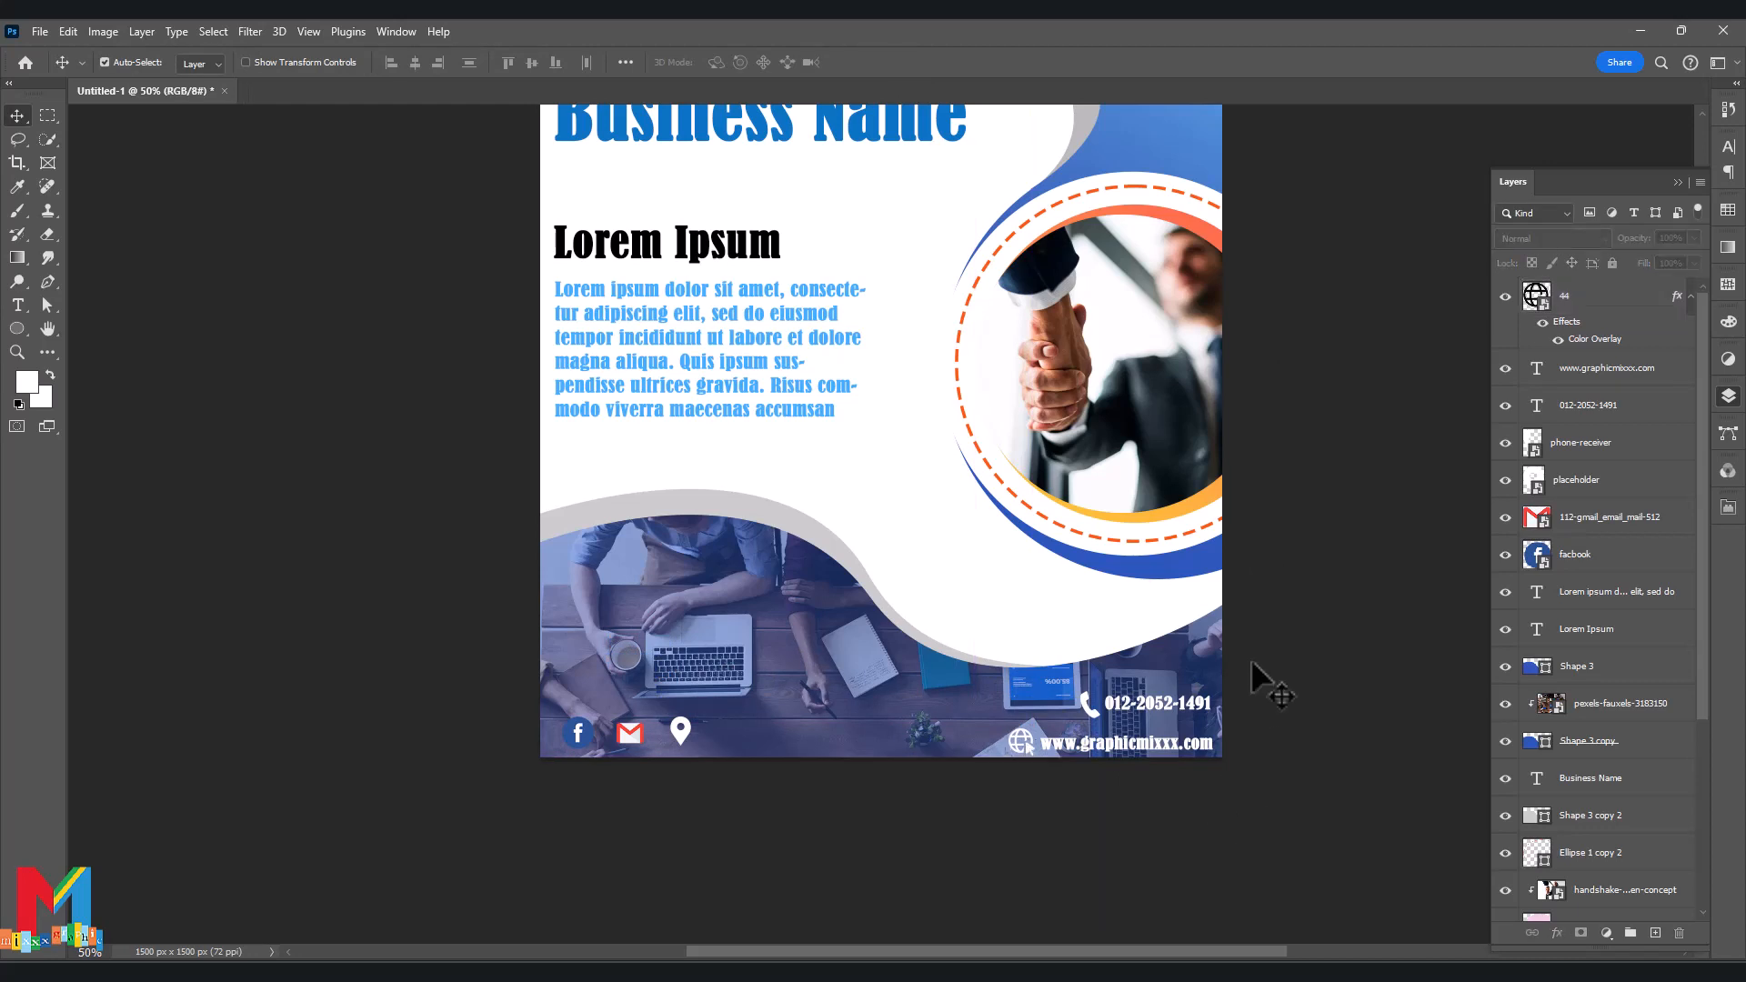
Give the wavy Shape 1 a Normal drop shadow at 14% opacity with distance 19.
{"action": "scroll", "coordinate": [1252, 663], "scroll_direction": "up", "scroll_amount": 1}
{"action": "left_click", "coordinate": [1096, 638]}
{"action": "right_click", "coordinate": [1611, 869]}
{"action": "left_click", "coordinate": [1558, 934]}
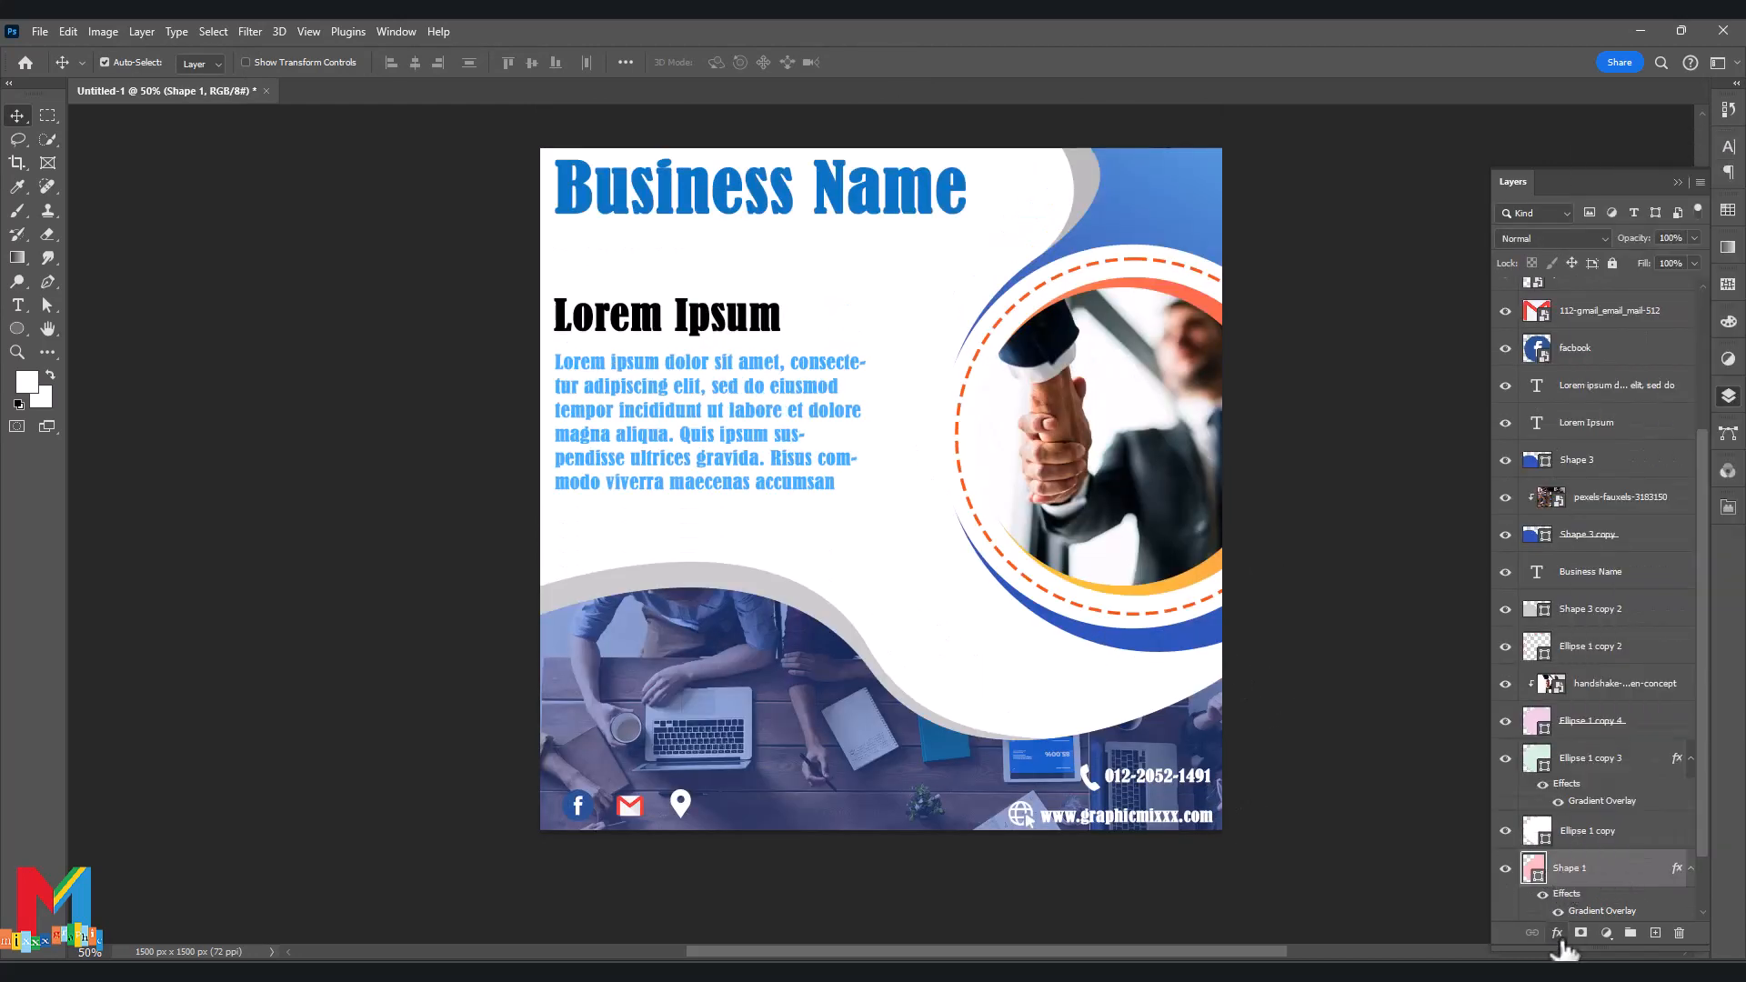
{"action": "left_click", "coordinate": [1583, 927]}
{"action": "left_click_drag", "start_coordinate": [1407, 234], "coordinate": [1576, 166]}
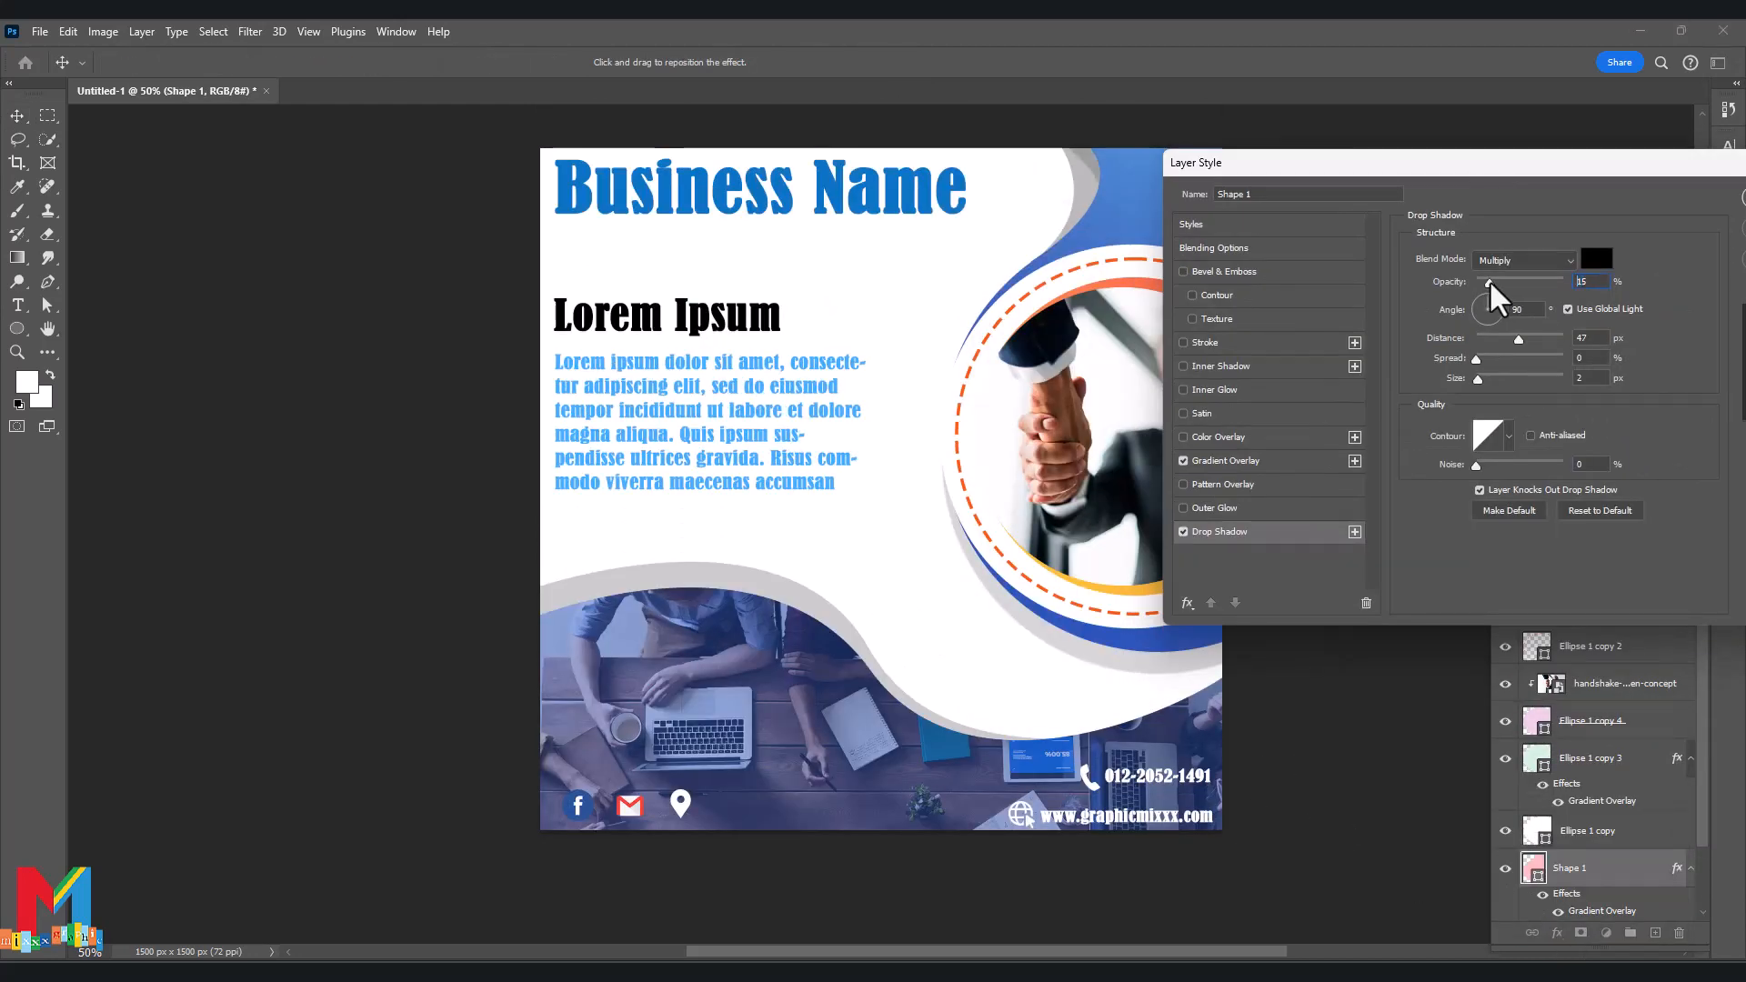
{"action": "left_click_drag", "start_coordinate": [1490, 282], "coordinate": [1482, 282]}
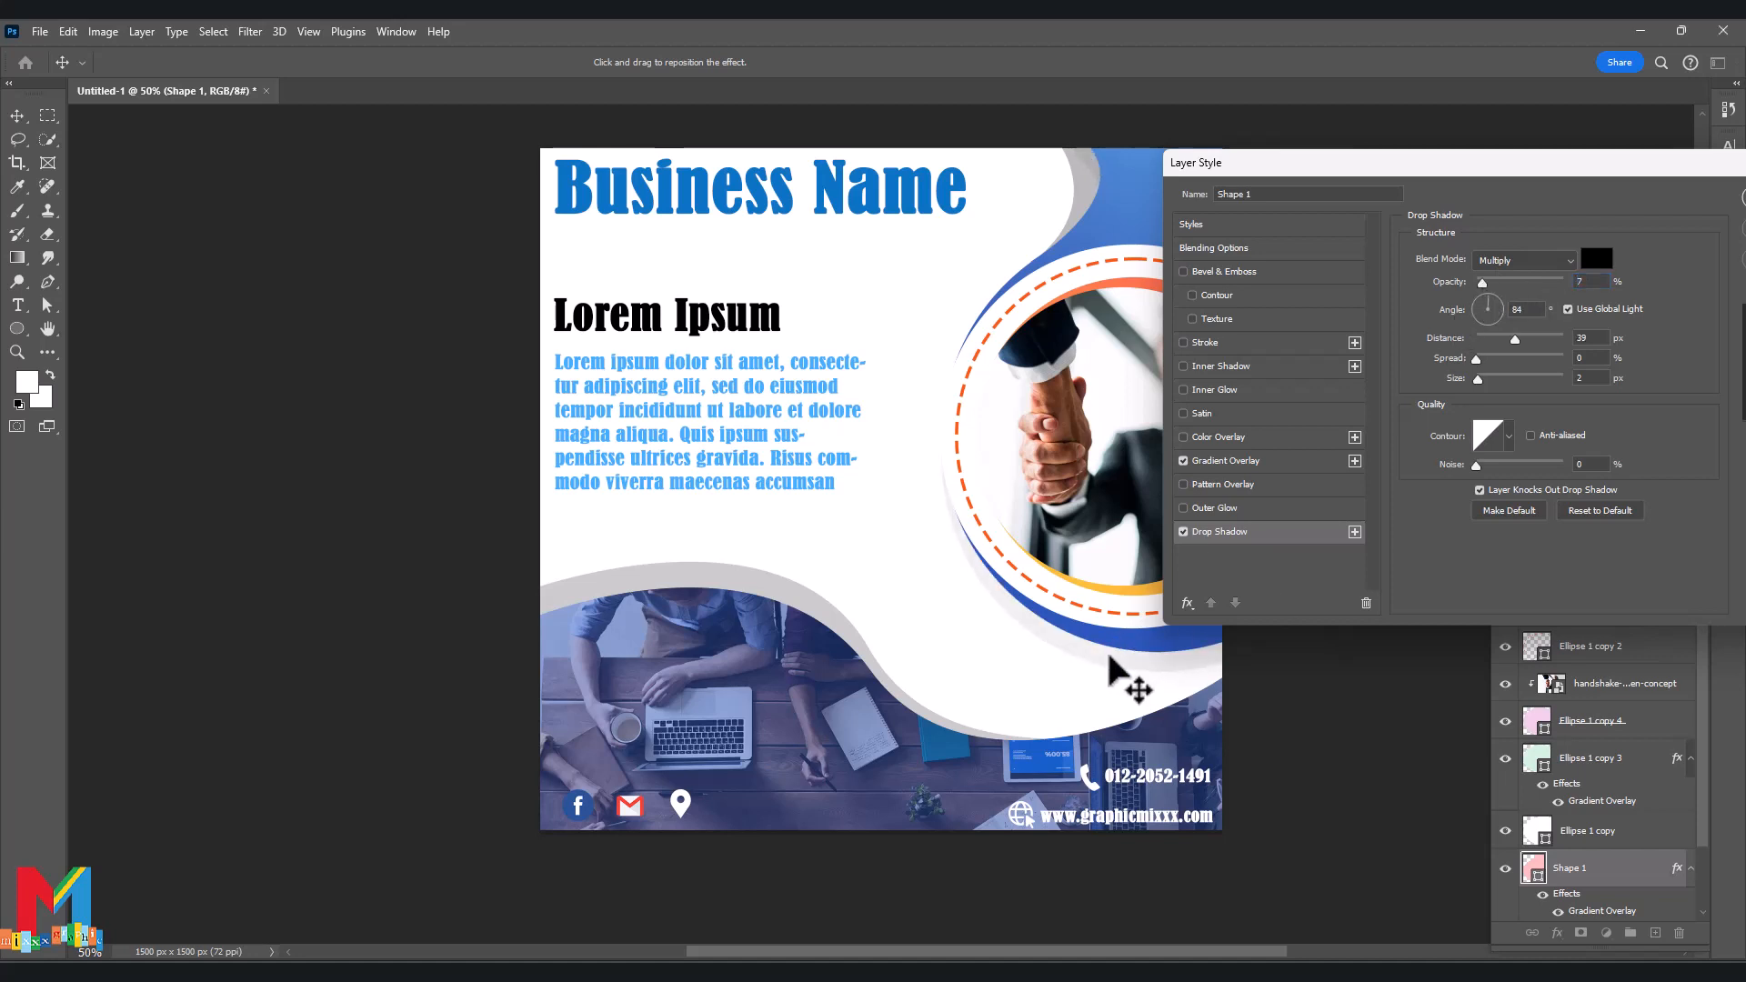
{"action": "left_click_drag", "start_coordinate": [1126, 682], "coordinate": [1109, 648]}
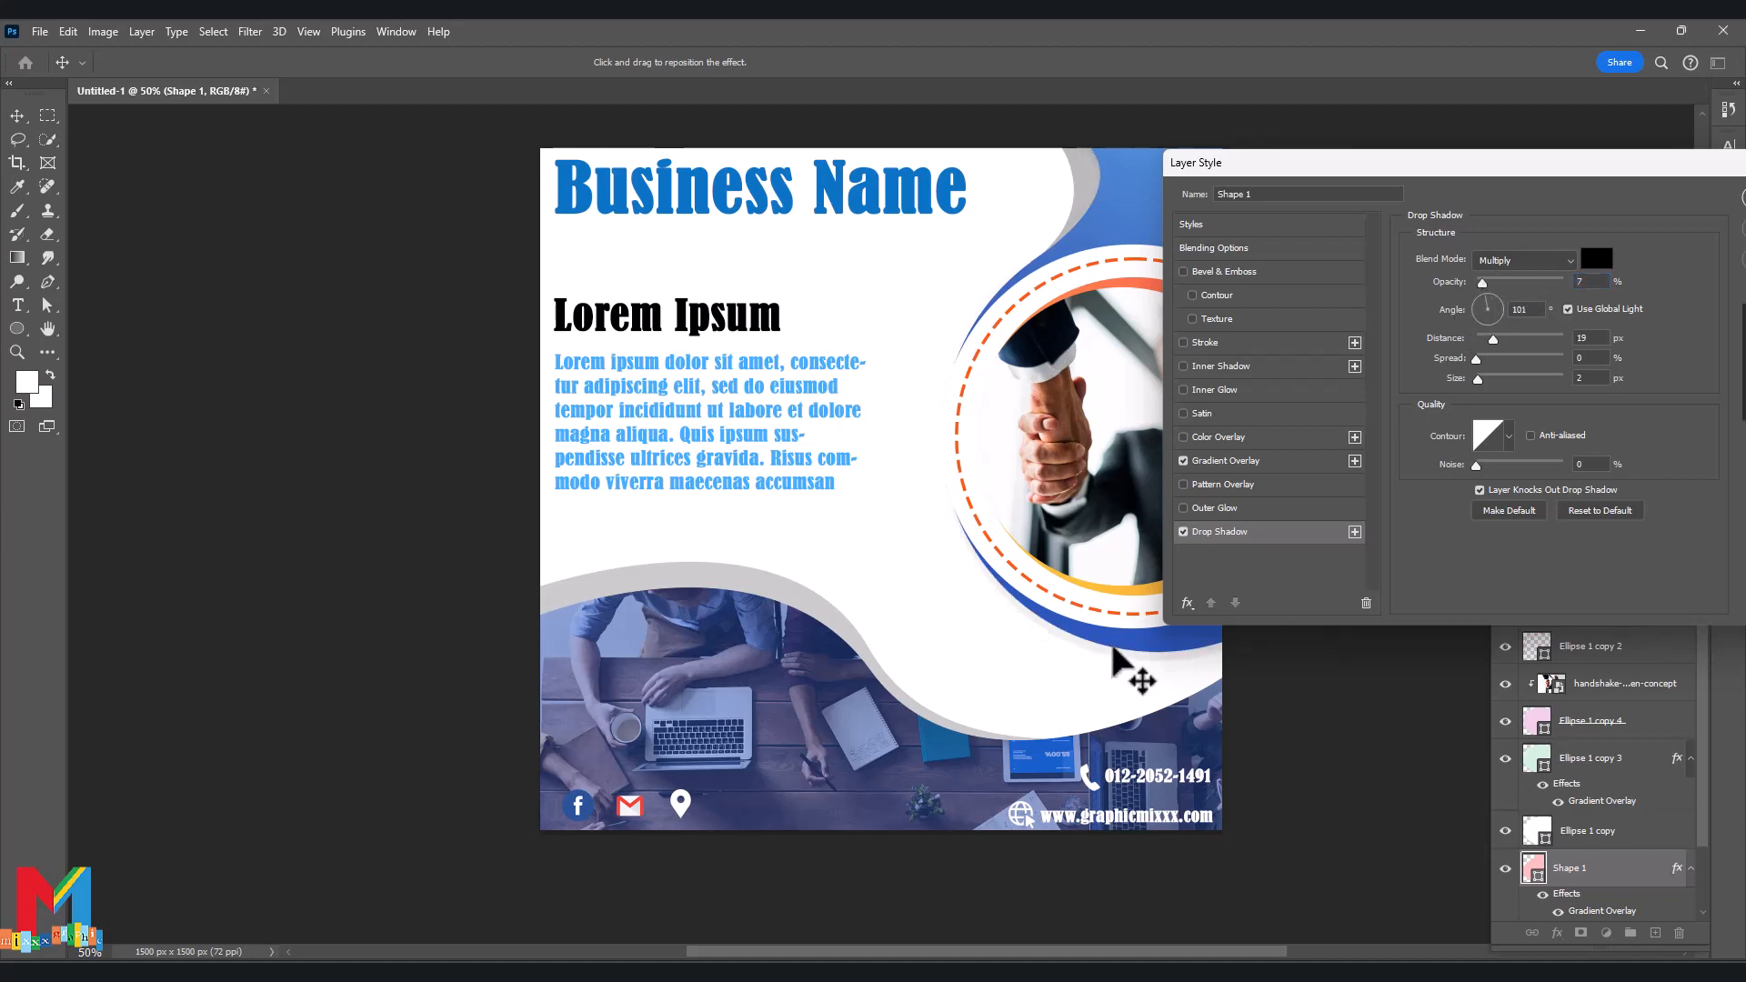
{"action": "left_click_drag", "start_coordinate": [1482, 282], "coordinate": [1488, 283]}
{"action": "left_click", "coordinate": [1494, 261]}
{"action": "left_click", "coordinate": [1493, 280]}
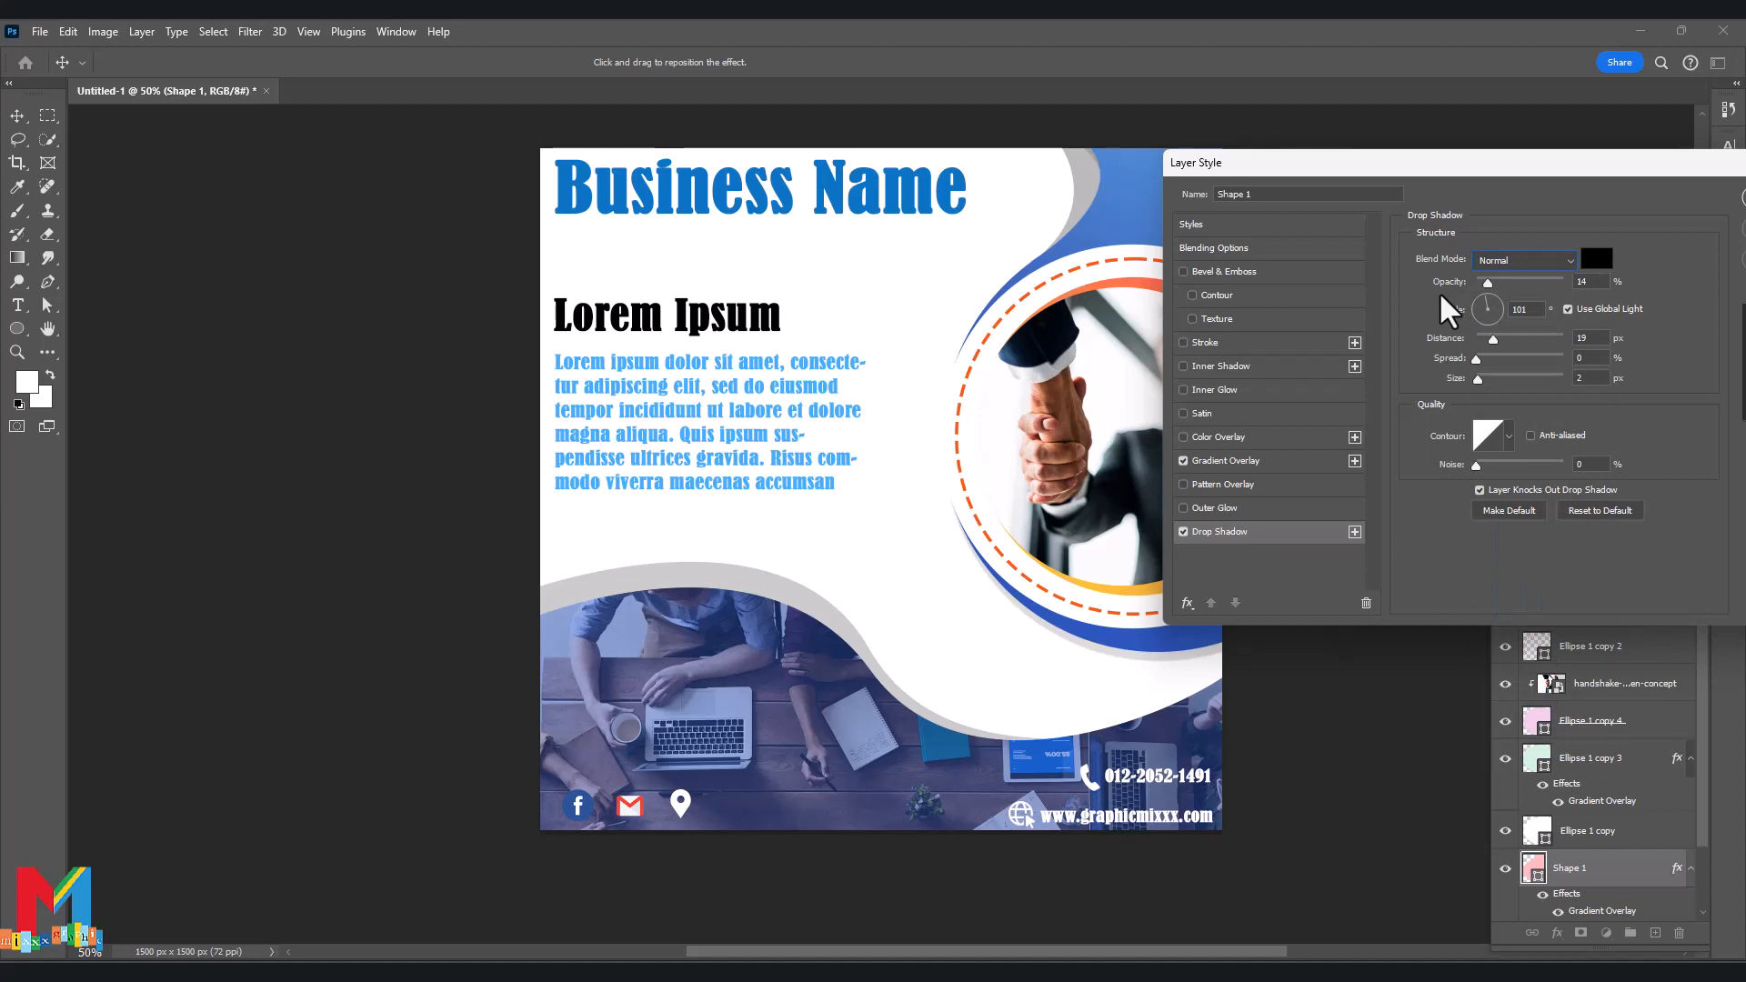
{"action": "left_click_drag", "start_coordinate": [1692, 166], "coordinate": [1441, 183]}
{"action": "left_click", "coordinate": [1547, 213]}
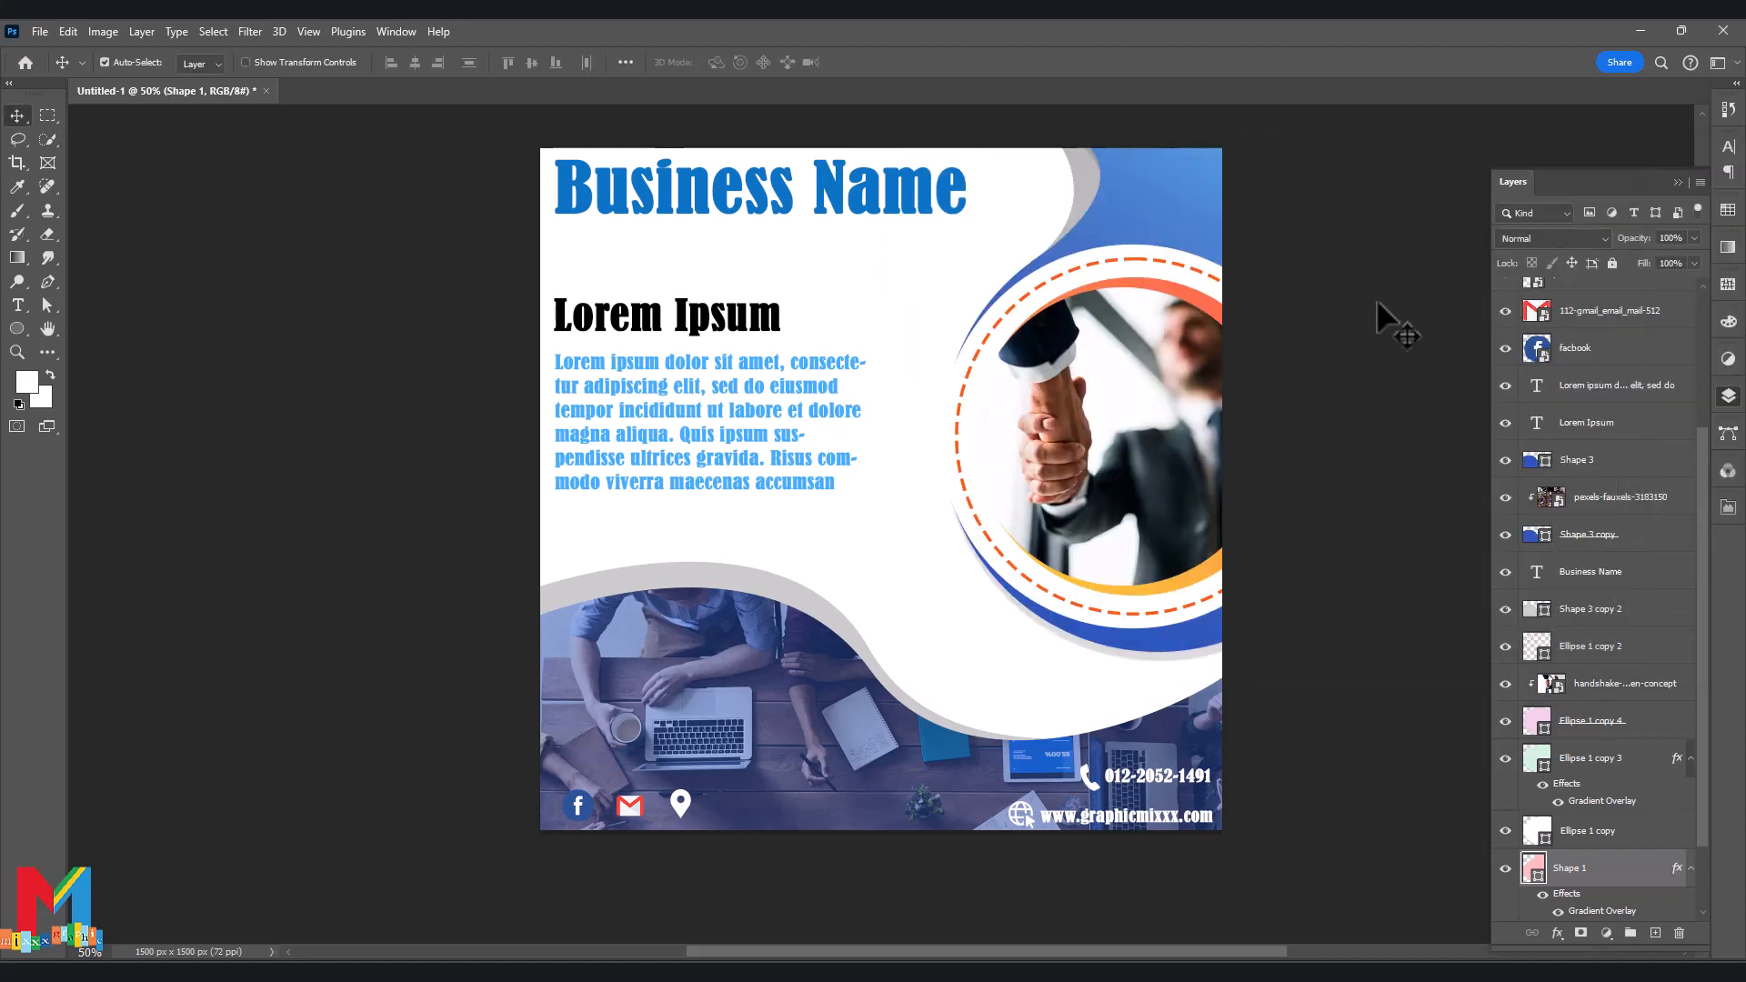
Reduce the font size of the body paragraph so it rewraps smaller.
{"action": "scroll", "coordinate": [1377, 303], "scroll_direction": "up", "scroll_amount": 1}
{"action": "double_click", "coordinate": [695, 489]}
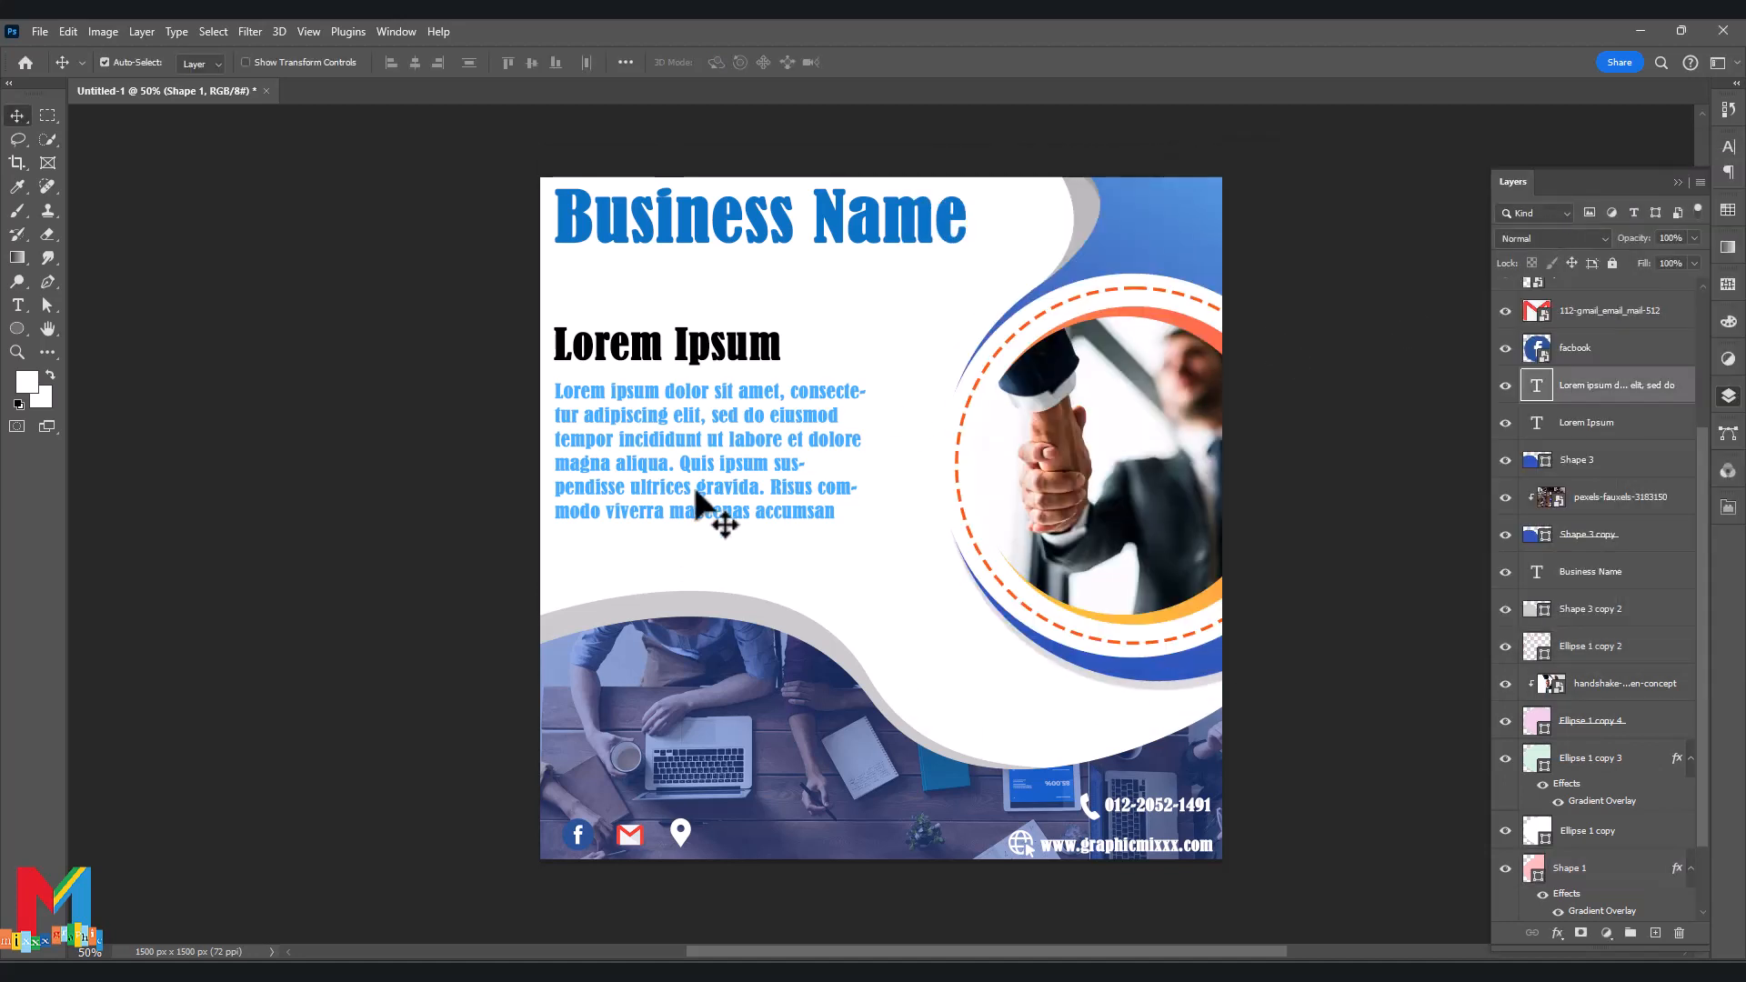
{"action": "left_click_drag", "start_coordinate": [711, 567], "coordinate": [705, 568]}
{"action": "left_click", "coordinate": [18, 116]}
{"action": "left_click", "coordinate": [364, 296]}
Align the paragraph with the heading, move the text blocks lower, and raise Business Name about 40 px.
{"action": "left_click_drag", "start_coordinate": [615, 428], "coordinate": [613, 426]}
{"action": "left_click_drag", "start_coordinate": [641, 361], "coordinate": [640, 362]}
{"action": "left_click", "coordinate": [428, 300]}
{"action": "left_click", "coordinate": [47, 306]}
{"action": "left_click", "coordinate": [18, 116]}
{"action": "left_click_drag", "start_coordinate": [455, 202], "coordinate": [643, 508]}
{"action": "left_click", "coordinate": [643, 343]}
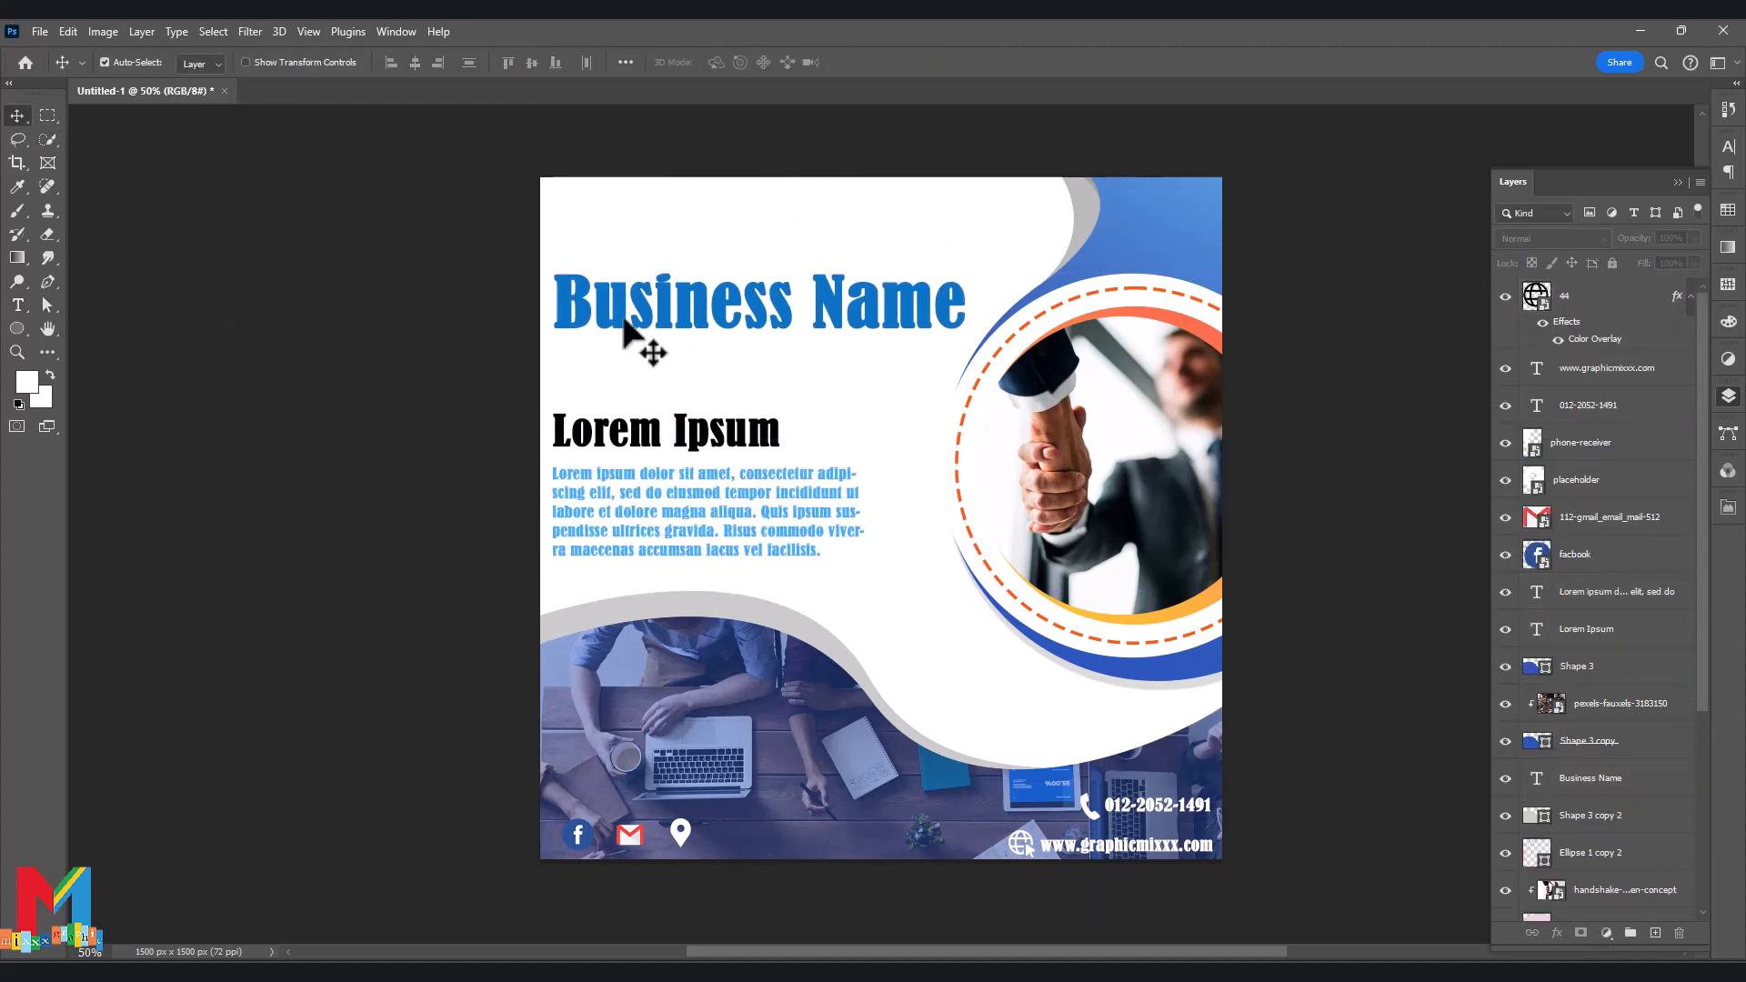
{"action": "left_click_drag", "start_coordinate": [639, 324], "coordinate": [628, 262]}
Embed pngwing.com (23) from Downloads, scaled to about 32% and placed at top left.
{"action": "left_click", "coordinate": [40, 31]}
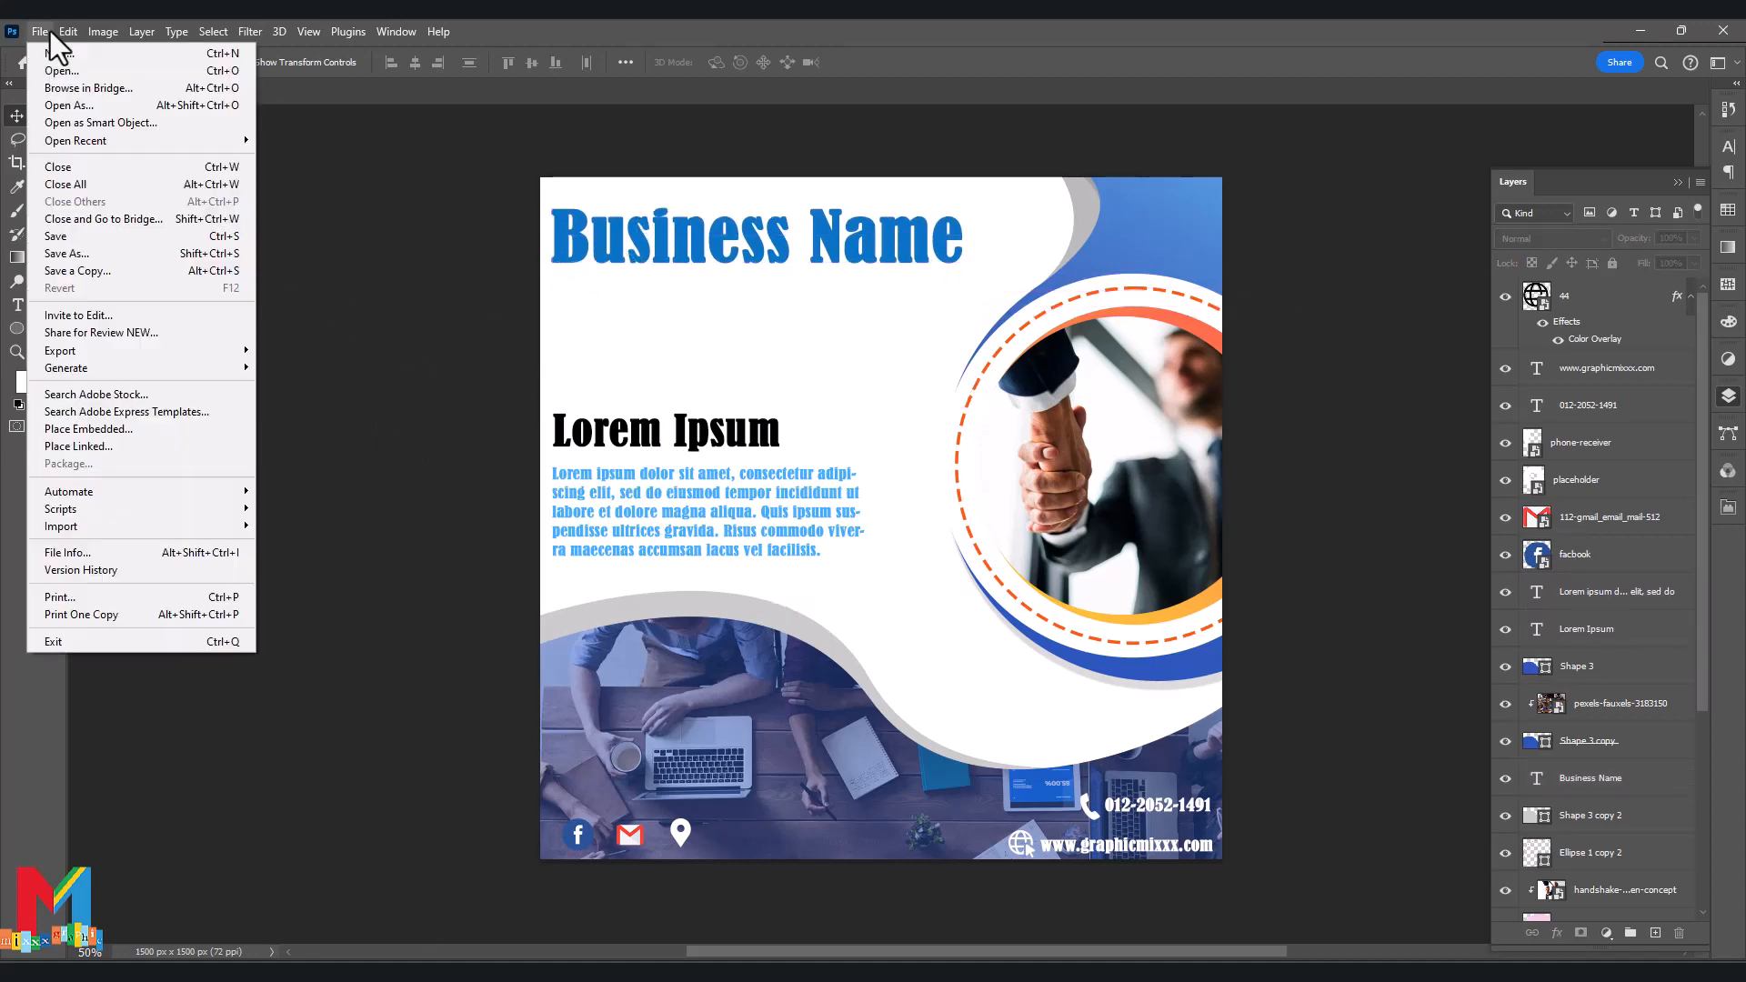
{"action": "left_click", "coordinate": [128, 424]}
{"action": "left_click", "coordinate": [93, 235]}
{"action": "double_click", "coordinate": [264, 194]}
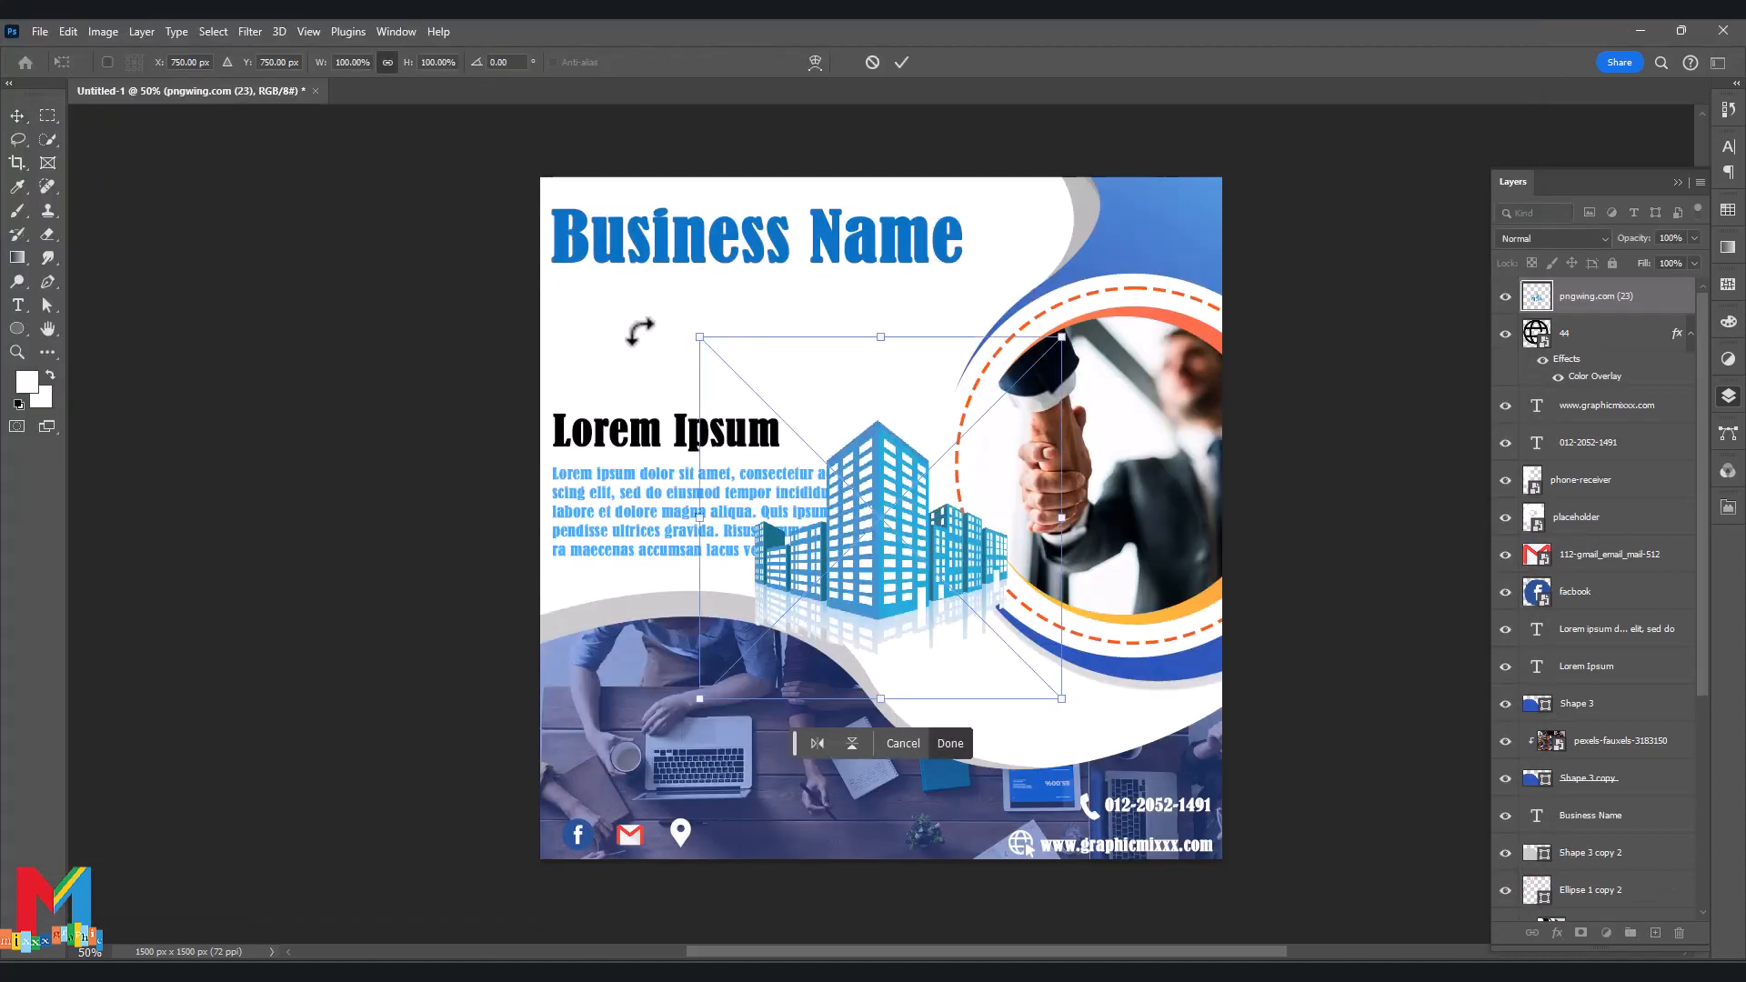
{"action": "left_click_drag", "start_coordinate": [1060, 340], "coordinate": [816, 583]}
{"action": "left_click_drag", "start_coordinate": [769, 635], "coordinate": [709, 309]}
{"action": "left_click", "coordinate": [902, 62]}
Lower Business Name beneath the building logo and settle the logo in the top-left corner.
{"action": "left_click", "coordinate": [714, 250]}
{"action": "left_click_drag", "start_coordinate": [616, 233], "coordinate": [614, 227]}
{"action": "left_click_drag", "start_coordinate": [636, 304], "coordinate": [634, 303]}
{"action": "left_click_drag", "start_coordinate": [616, 232], "coordinate": [607, 243]}
{"action": "left_click", "coordinate": [483, 252]}
{"action": "scroll", "coordinate": [484, 252], "scroll_direction": "down", "scroll_amount": 1}
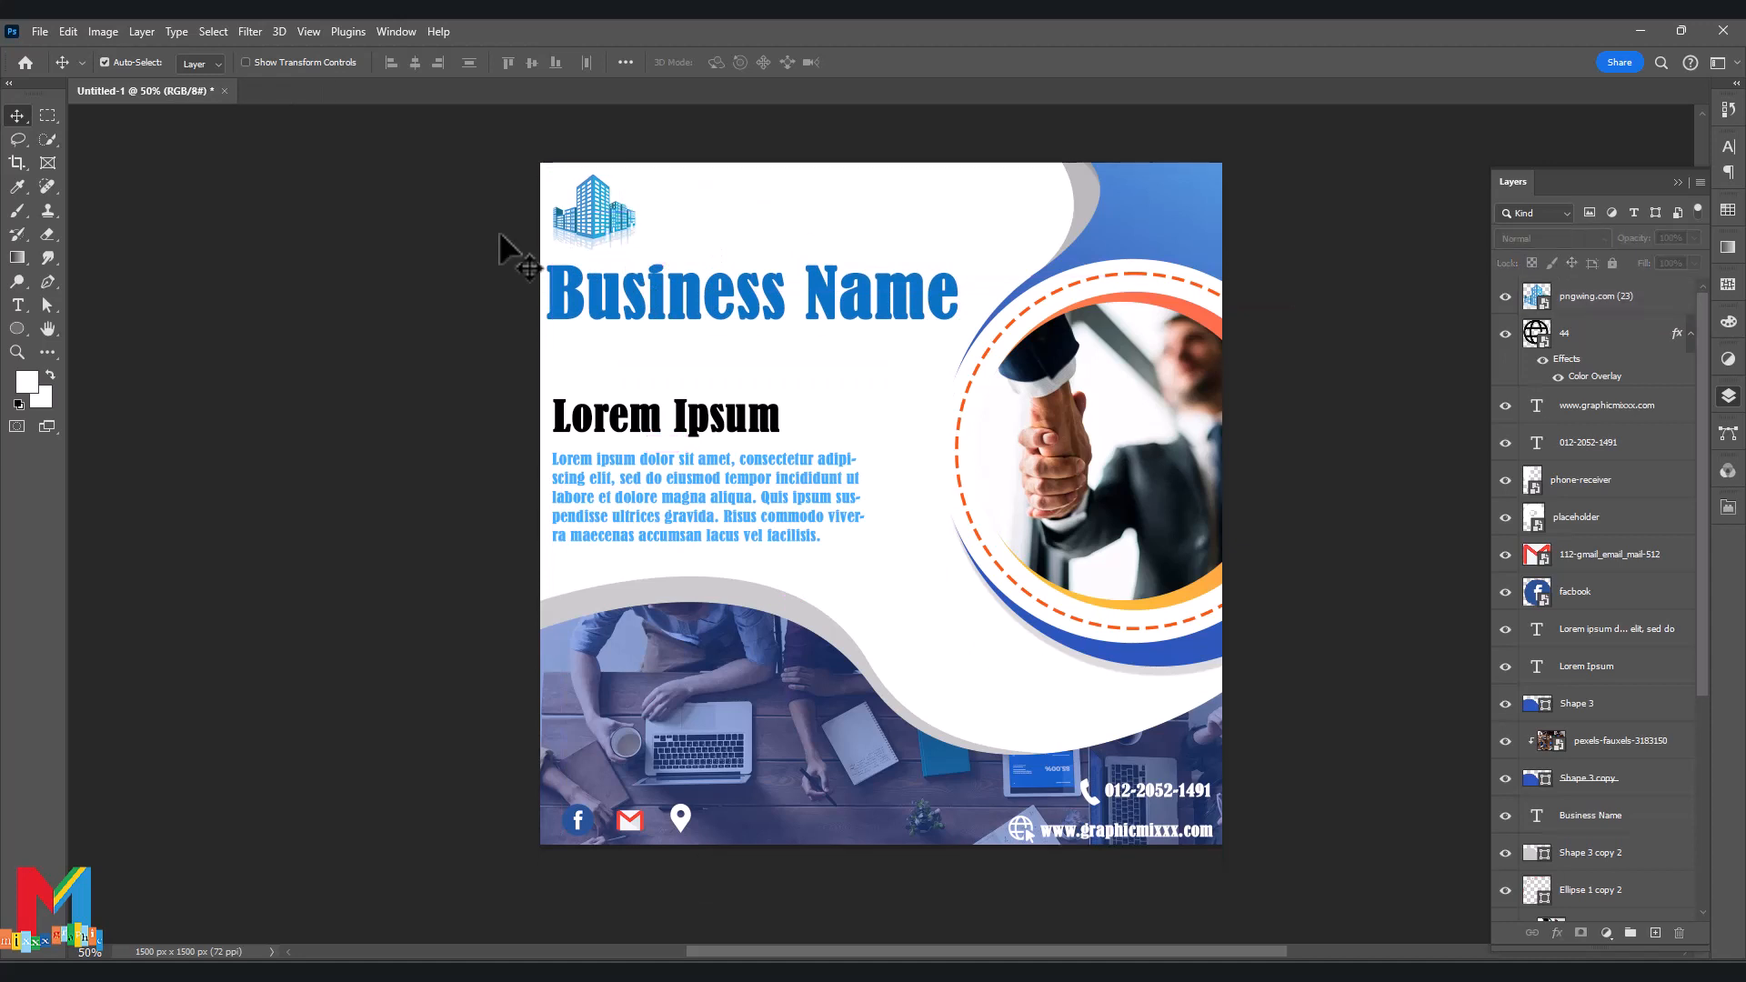